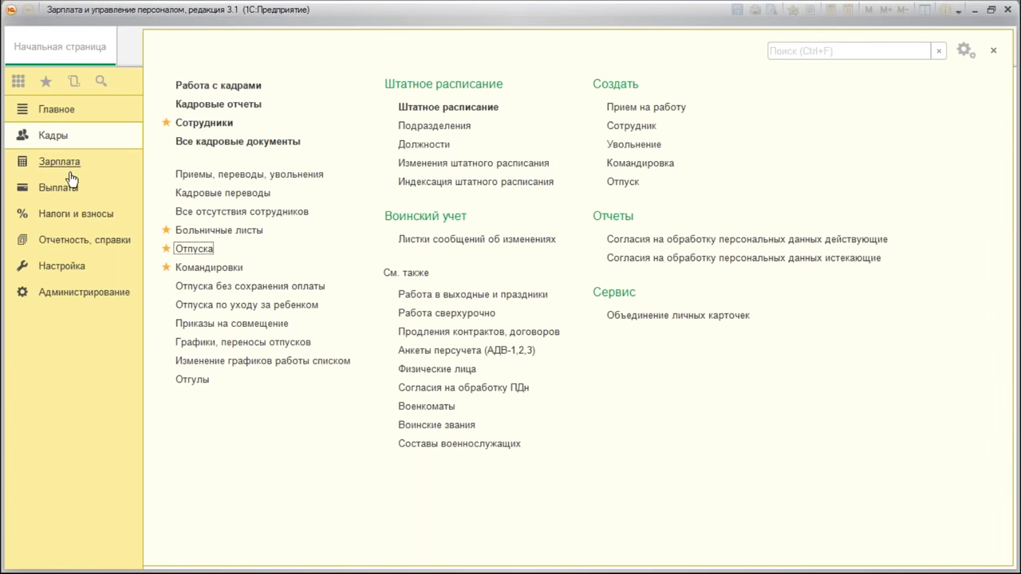
Browse the Зарплата and Кадры sections, then open the «Приемы, переводы, увольнения» journal
{"action": "left_click", "coordinate": [60, 163]}
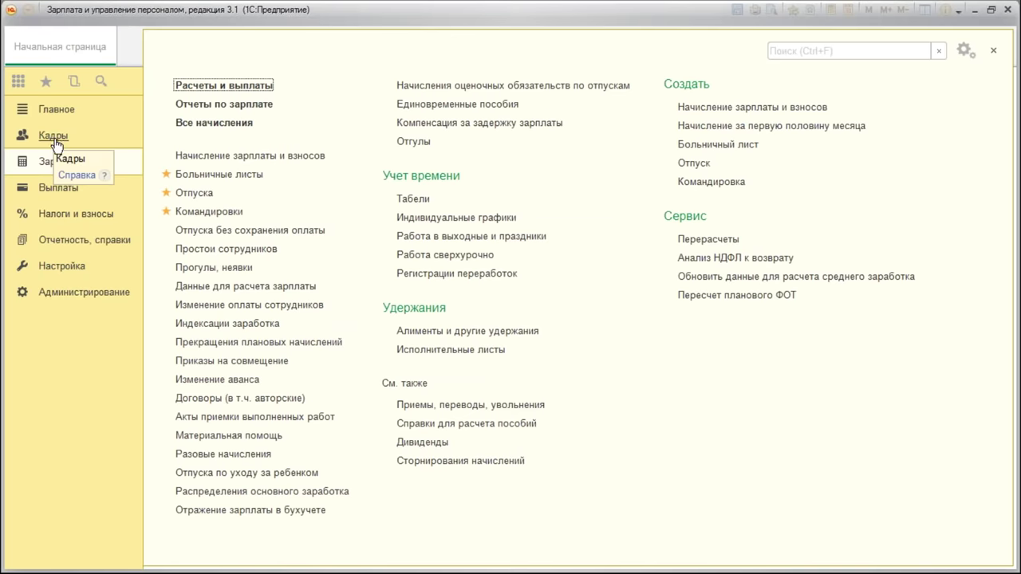
{"action": "left_click", "coordinate": [54, 136]}
{"action": "left_click", "coordinate": [64, 163]}
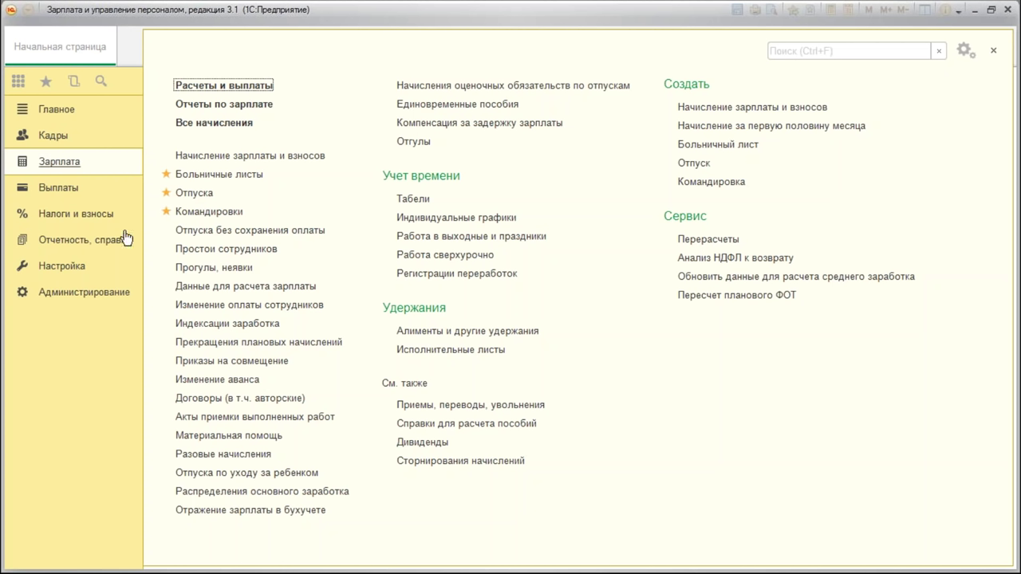
{"action": "left_click", "coordinate": [62, 137]}
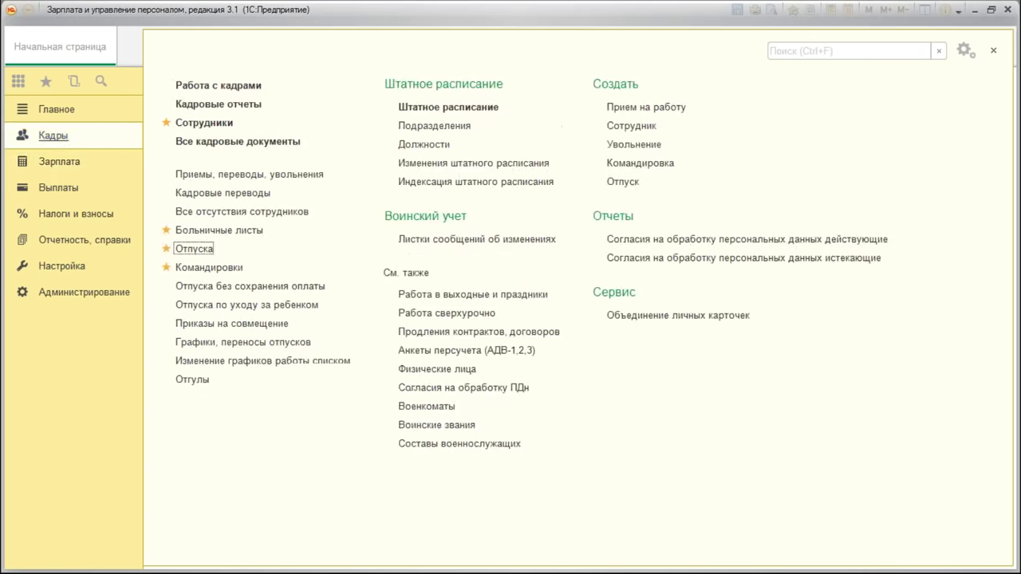
{"action": "left_click", "coordinate": [231, 175]}
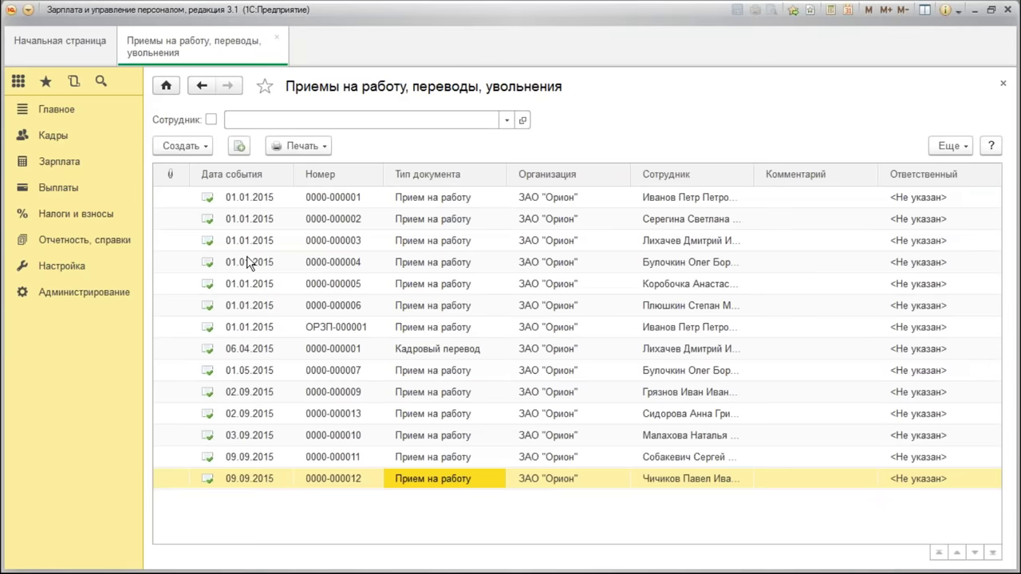
{"action": "double_click", "coordinate": [357, 199]}
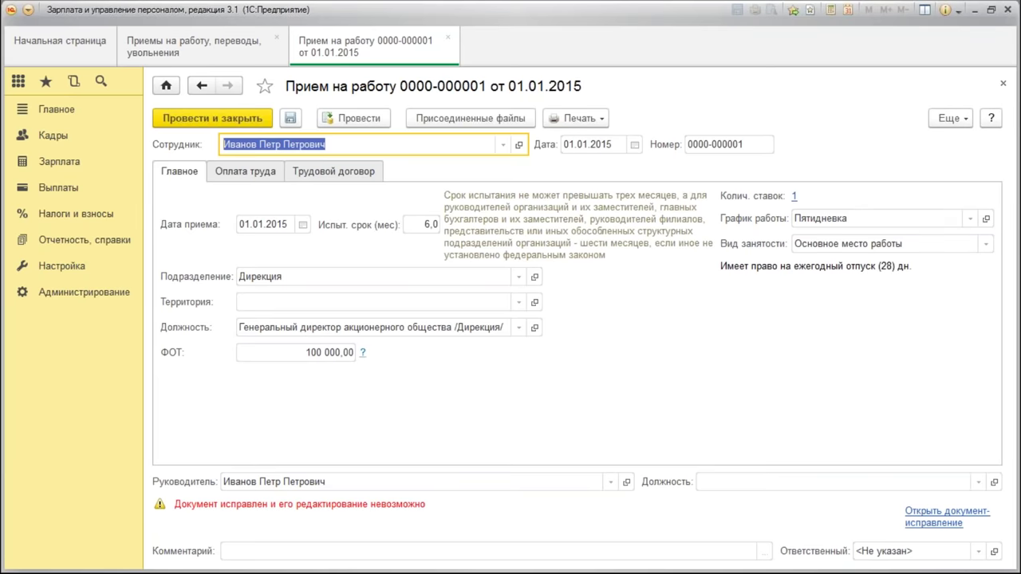
{"action": "left_click", "coordinate": [1001, 84]}
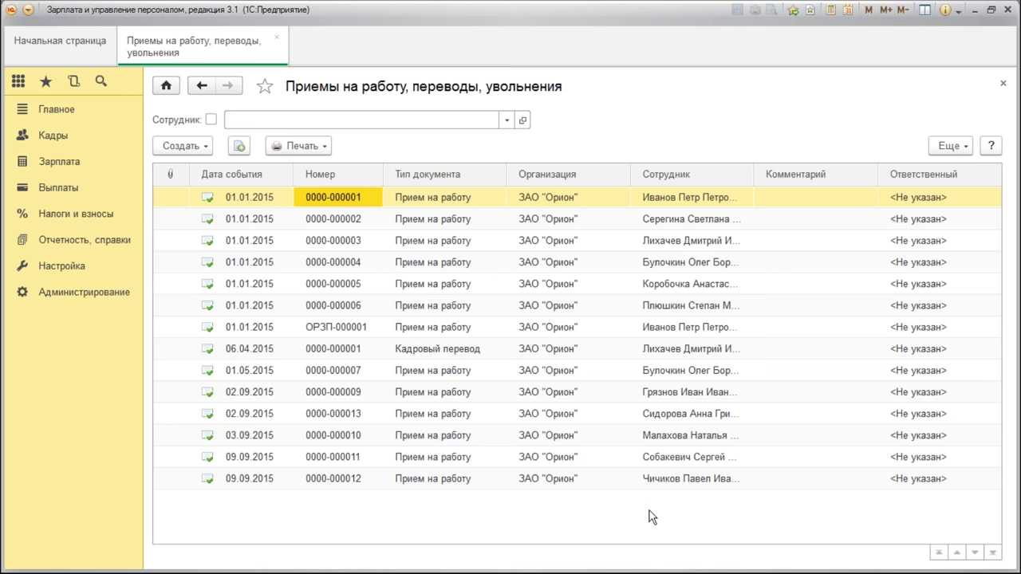
{"action": "double_click", "coordinate": [459, 478]}
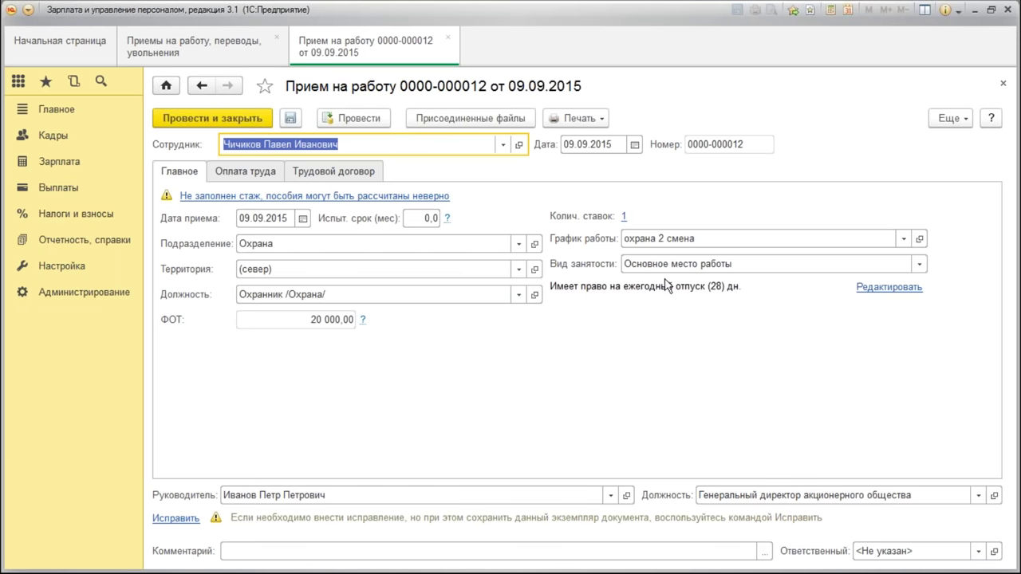
Review the guard's leave entitlement, which shows 28 days of main leave
{"action": "left_click", "coordinate": [887, 287]}
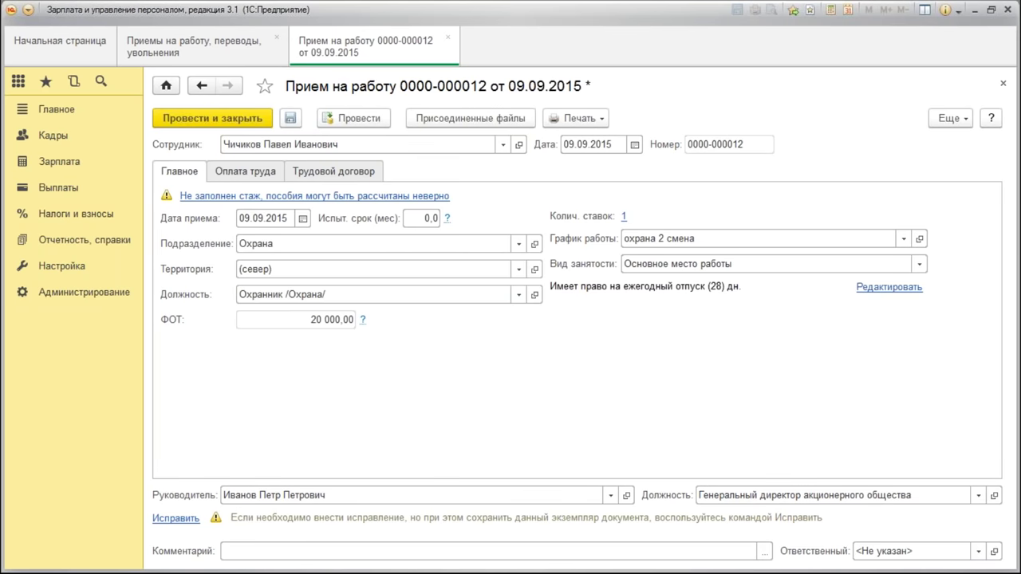
{"action": "double_click", "coordinate": [752, 343]}
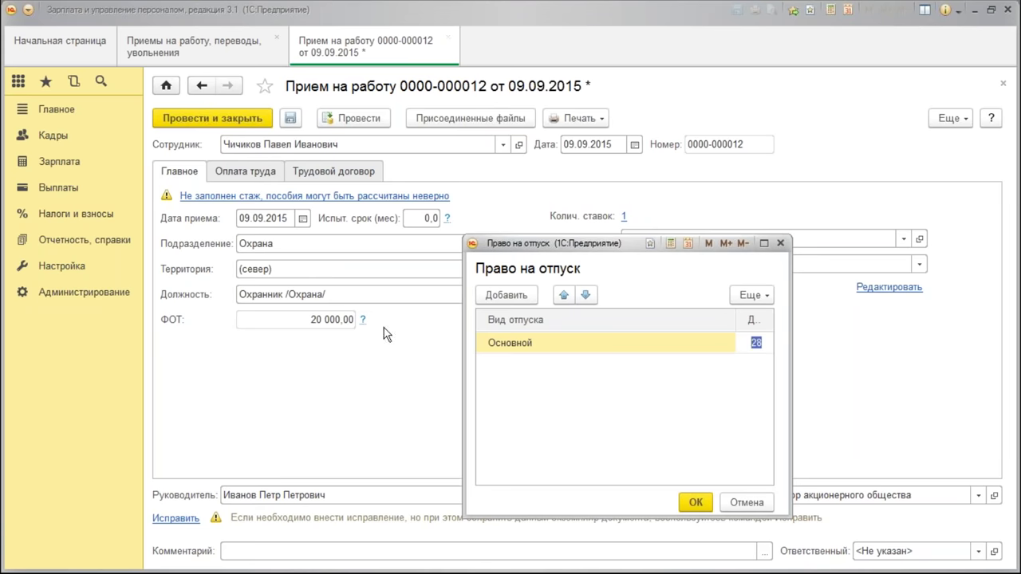
{"action": "left_click", "coordinate": [750, 504]}
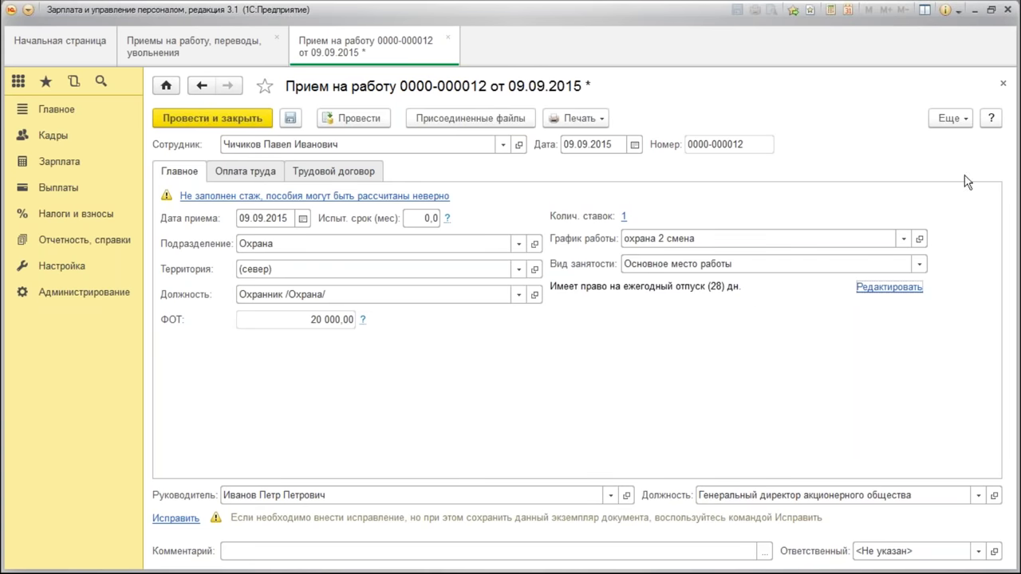
Close the hiring document without saving, then close the journal
{"action": "left_click", "coordinate": [447, 36]}
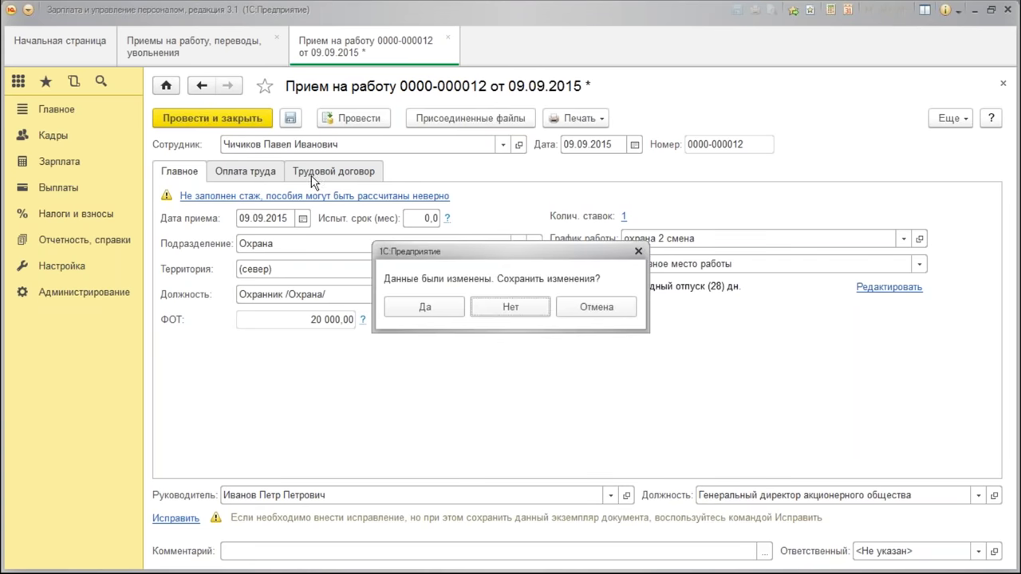
{"action": "left_click", "coordinate": [511, 311]}
{"action": "left_click", "coordinate": [276, 37]}
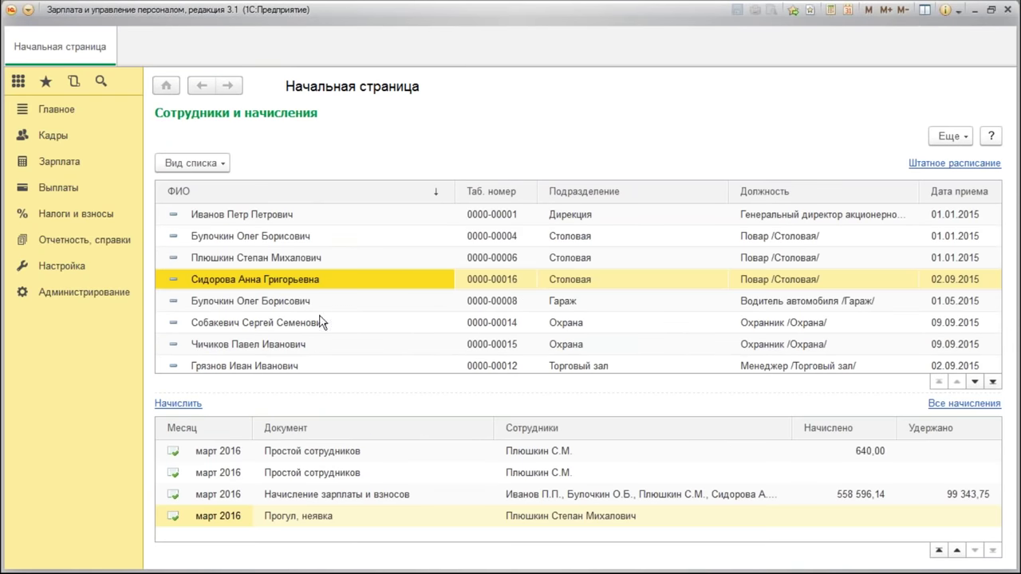
From Кадровые отчеты, generate and review the «Остатки отпусков» report, then close it
{"action": "left_click", "coordinate": [49, 141]}
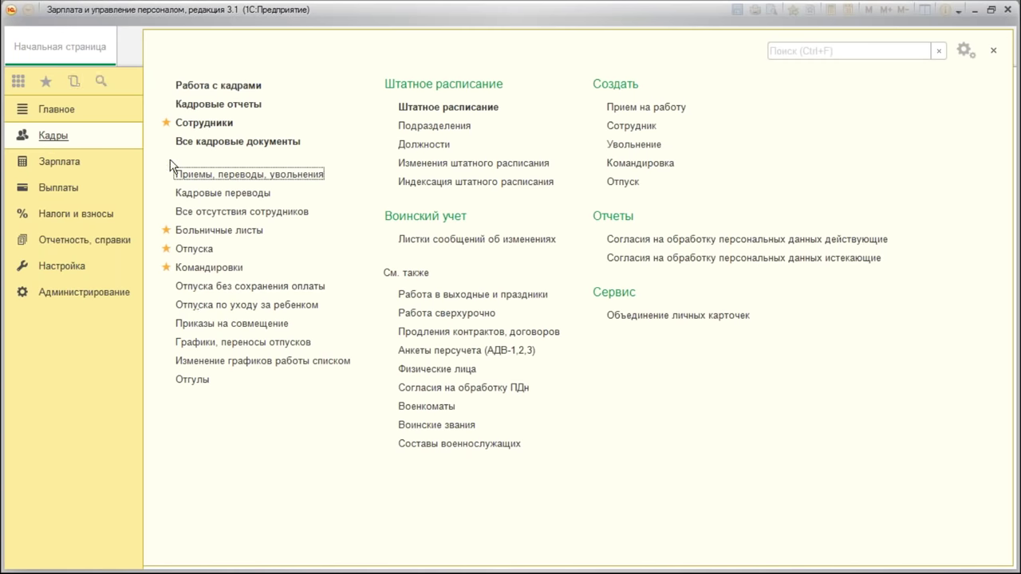
{"action": "left_click", "coordinate": [227, 105]}
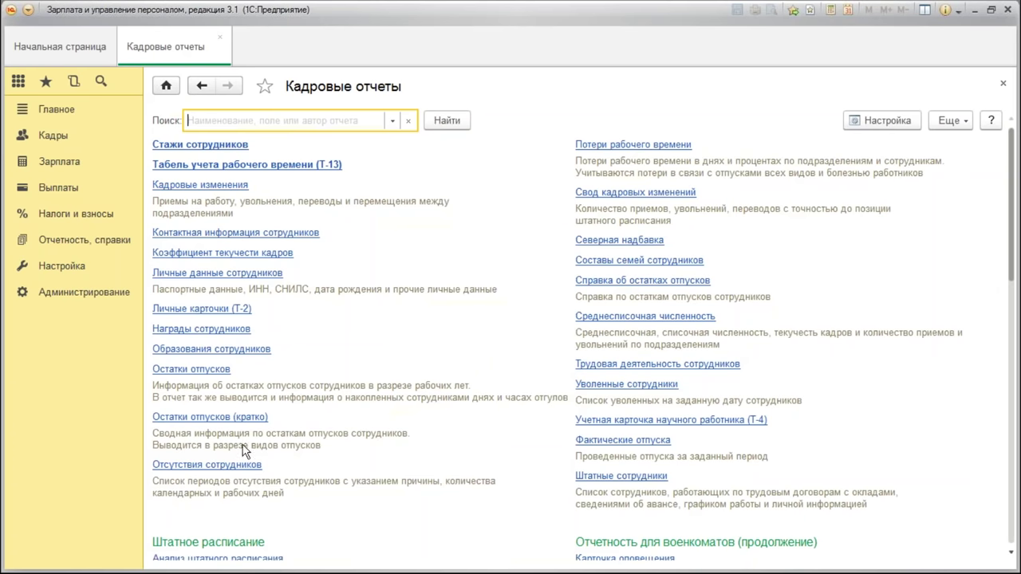
{"action": "left_click", "coordinate": [196, 371]}
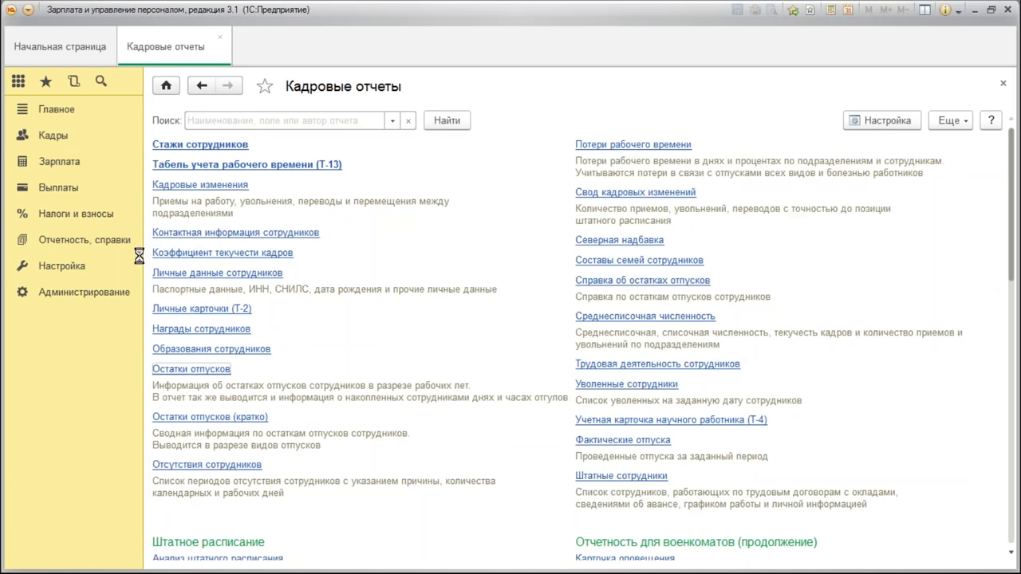
{"action": "left_click", "coordinate": [200, 173]}
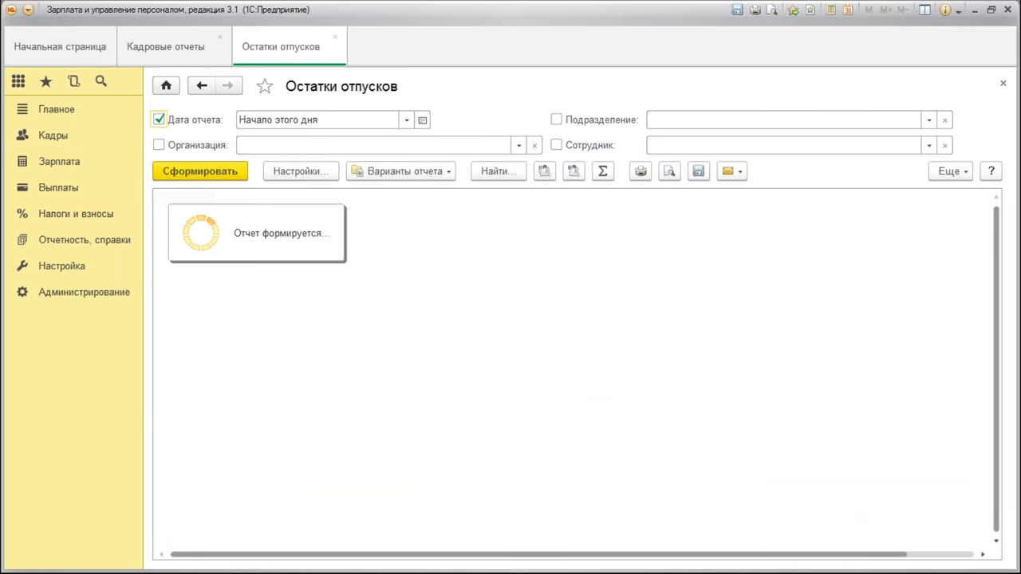
{"action": "scroll", "coordinate": [818, 303], "scroll_direction": "down", "scroll_amount": 10}
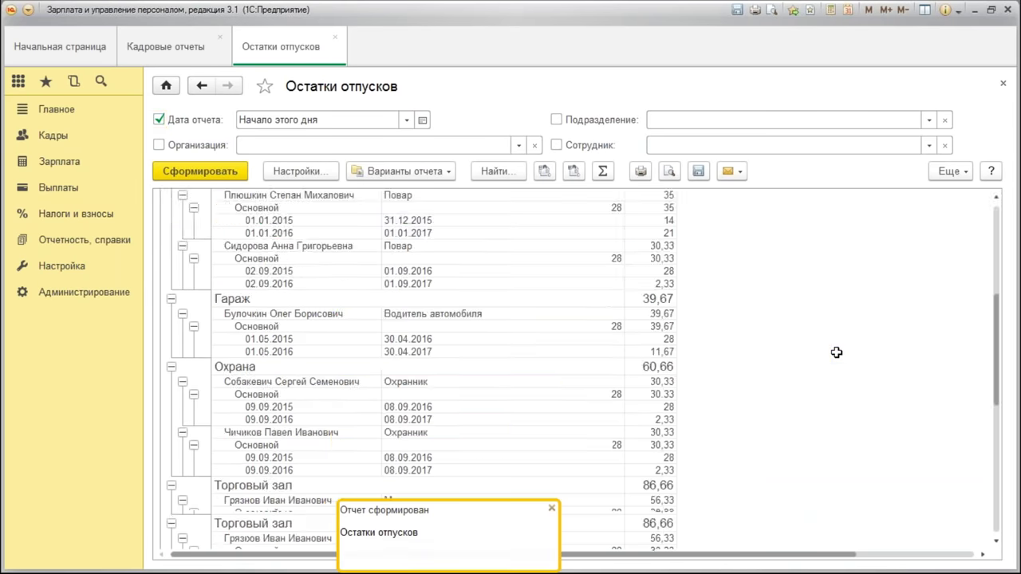
{"action": "scroll", "coordinate": [835, 386], "scroll_direction": "down", "scroll_amount": 5}
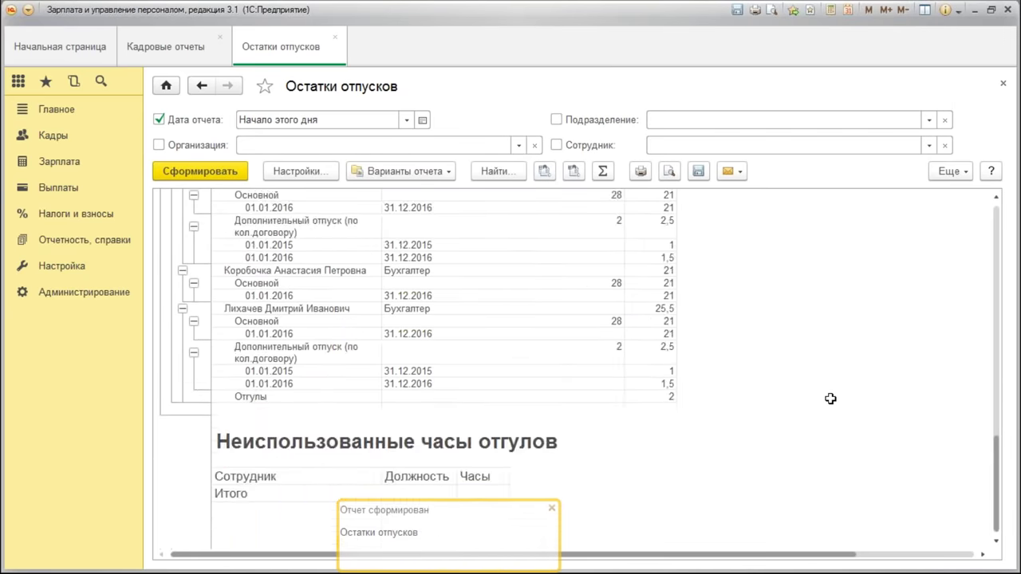
{"action": "scroll", "coordinate": [831, 399], "scroll_direction": "up", "scroll_amount": 7}
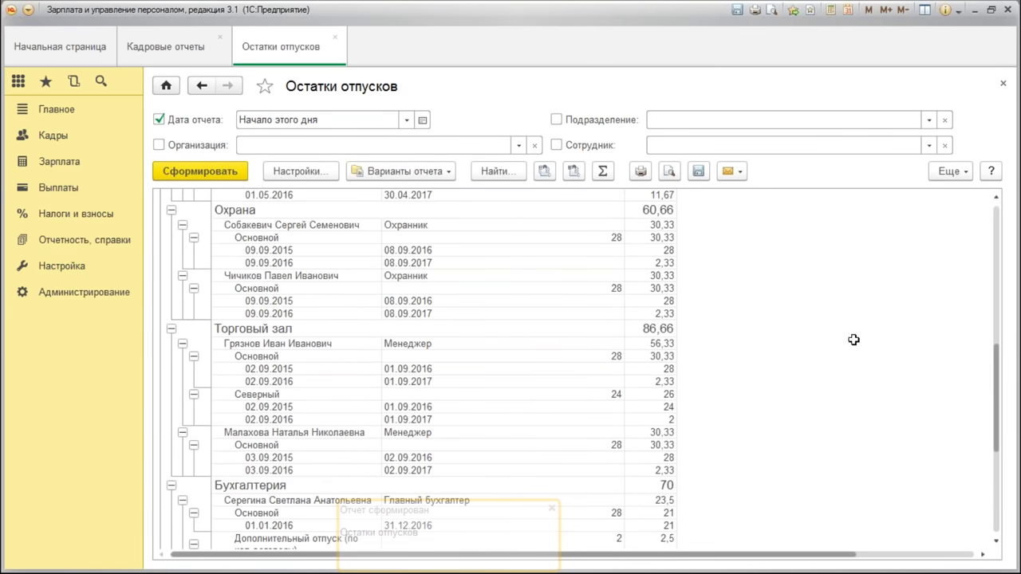
{"action": "left_click", "coordinate": [334, 37]}
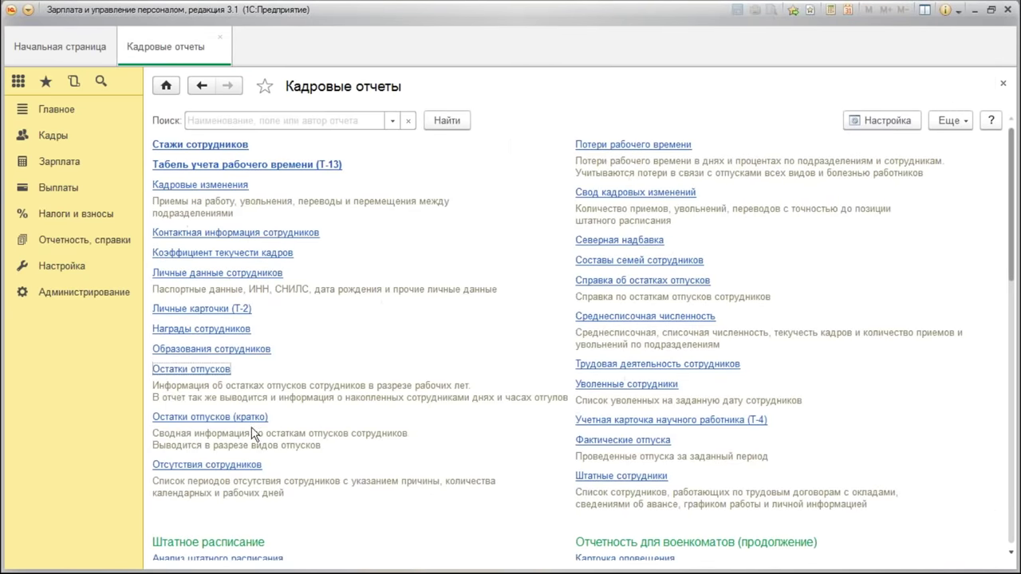
Generate and review «Остатки отпусков (кратко)», including the Северный column, then close it
{"action": "left_click", "coordinate": [195, 417]}
{"action": "left_click", "coordinate": [210, 174]}
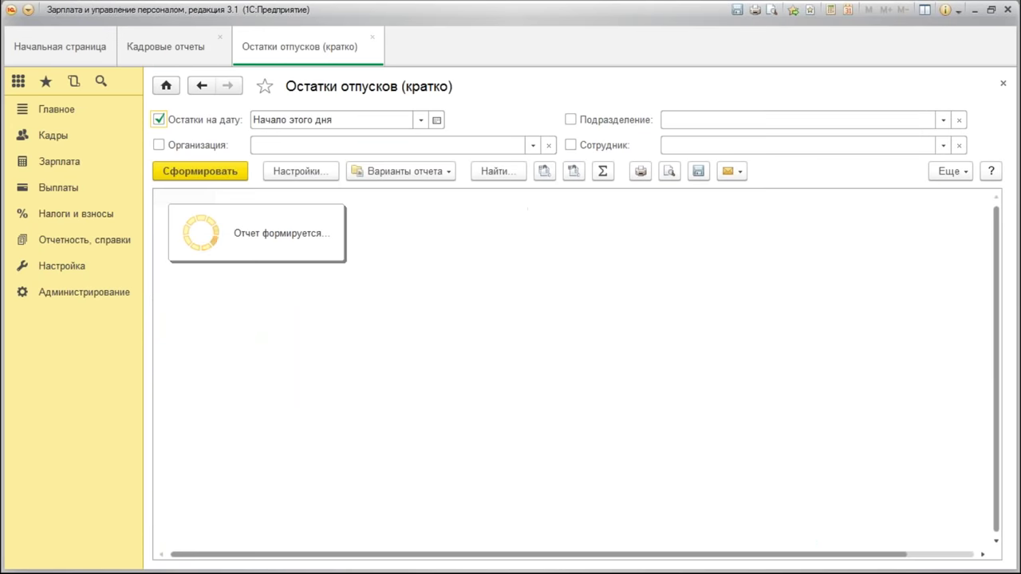
{"action": "left_click", "coordinate": [778, 369]}
{"action": "scroll", "coordinate": [920, 281], "scroll_direction": "down", "scroll_amount": 5}
{"action": "scroll", "coordinate": [919, 281], "scroll_direction": "up", "scroll_amount": 4}
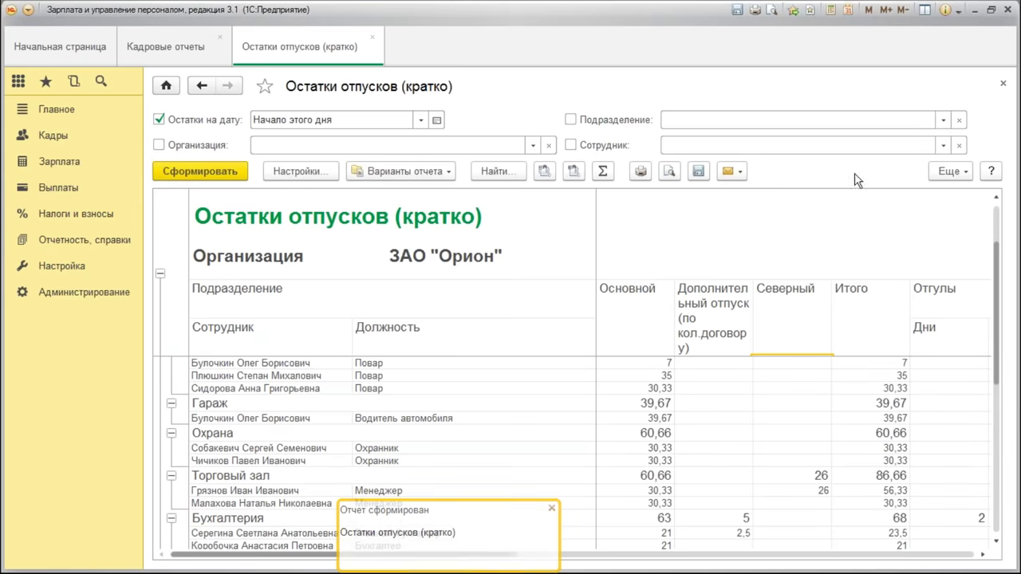
{"action": "left_click", "coordinate": [1003, 83]}
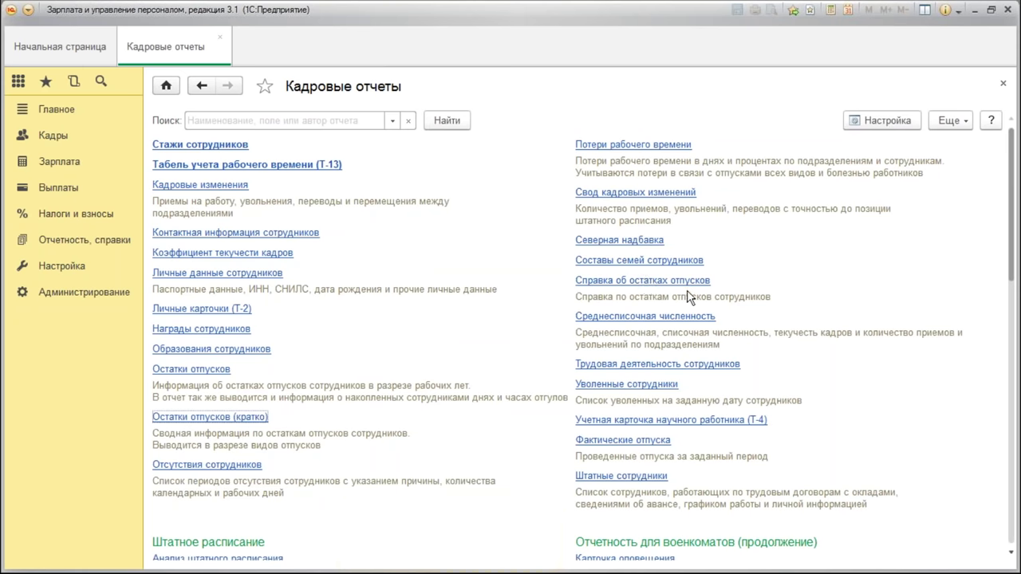
{"action": "left_click", "coordinate": [638, 281]}
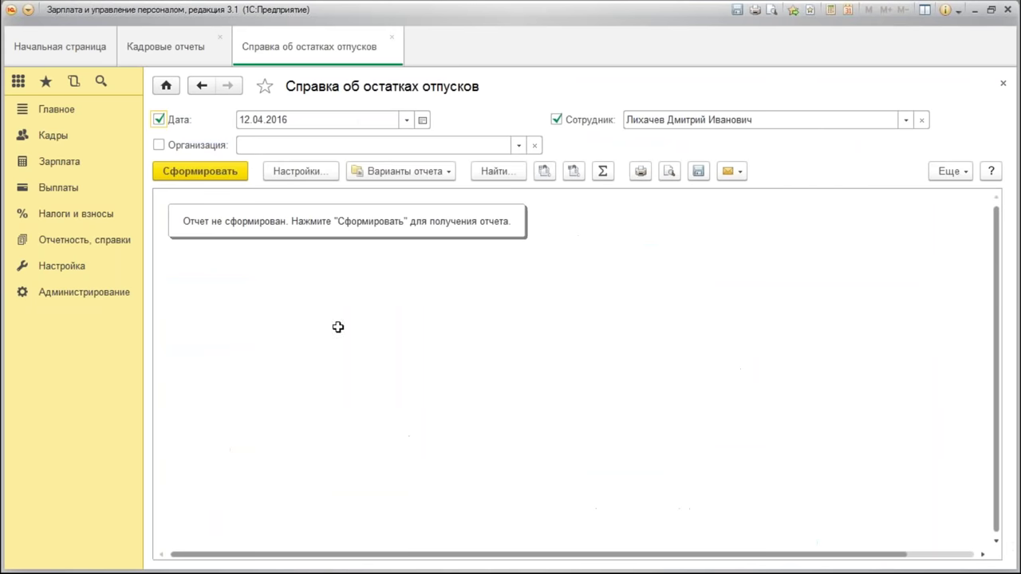
{"action": "left_click", "coordinate": [692, 121]}
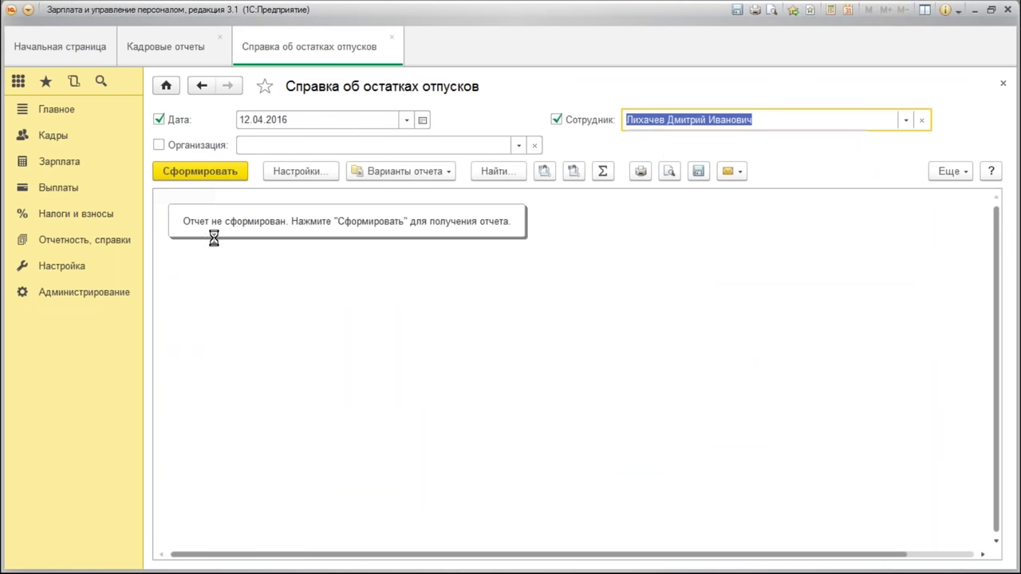
{"action": "key", "text": "F4"}
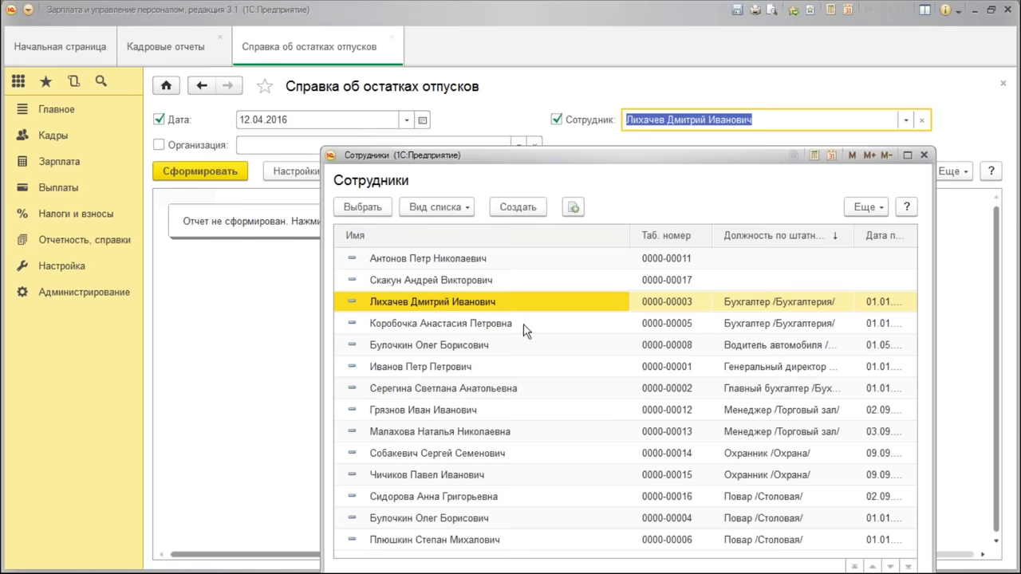
{"action": "double_click", "coordinate": [431, 323]}
{"action": "left_click", "coordinate": [229, 169]}
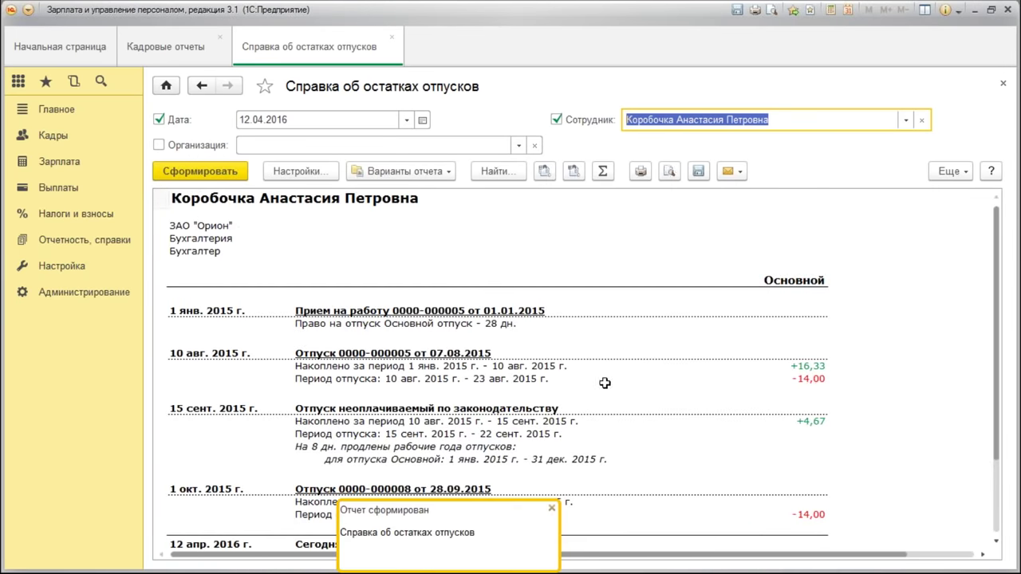
{"action": "left_click", "coordinate": [900, 325]}
{"action": "scroll", "coordinate": [786, 335], "scroll_direction": "down", "scroll_amount": 3}
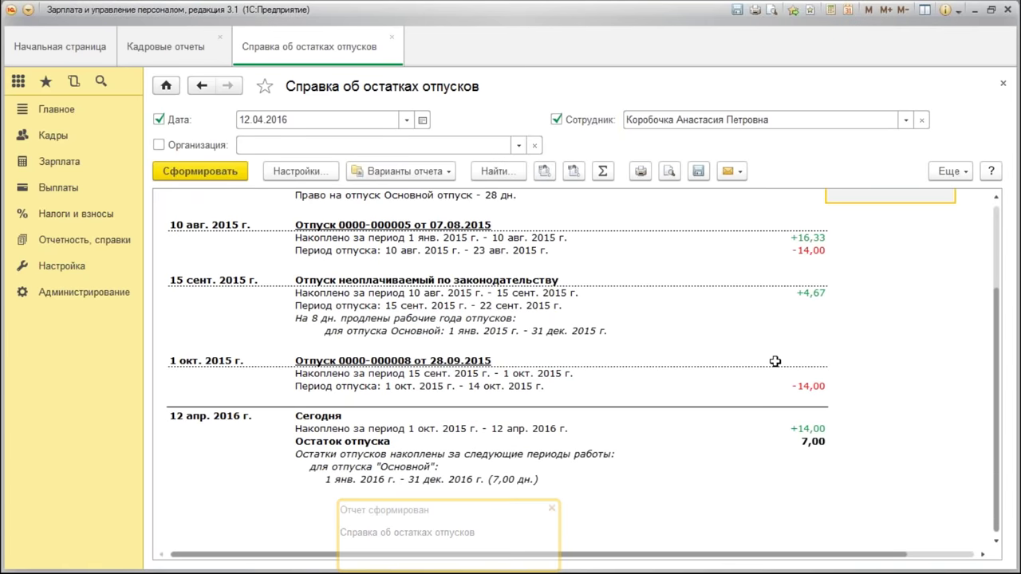
{"action": "scroll", "coordinate": [775, 361], "scroll_direction": "up", "scroll_amount": 3}
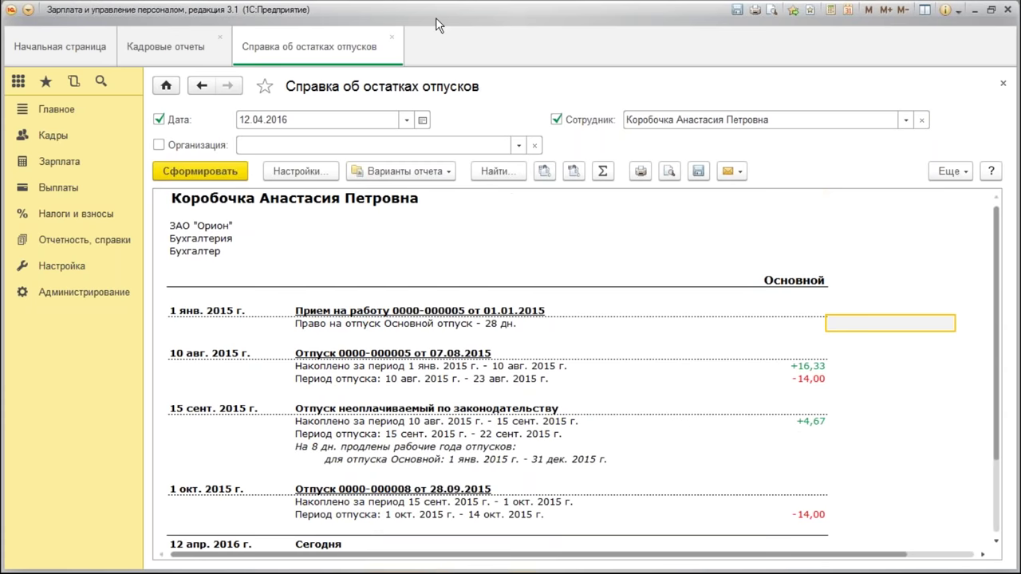
{"action": "left_click", "coordinate": [391, 37]}
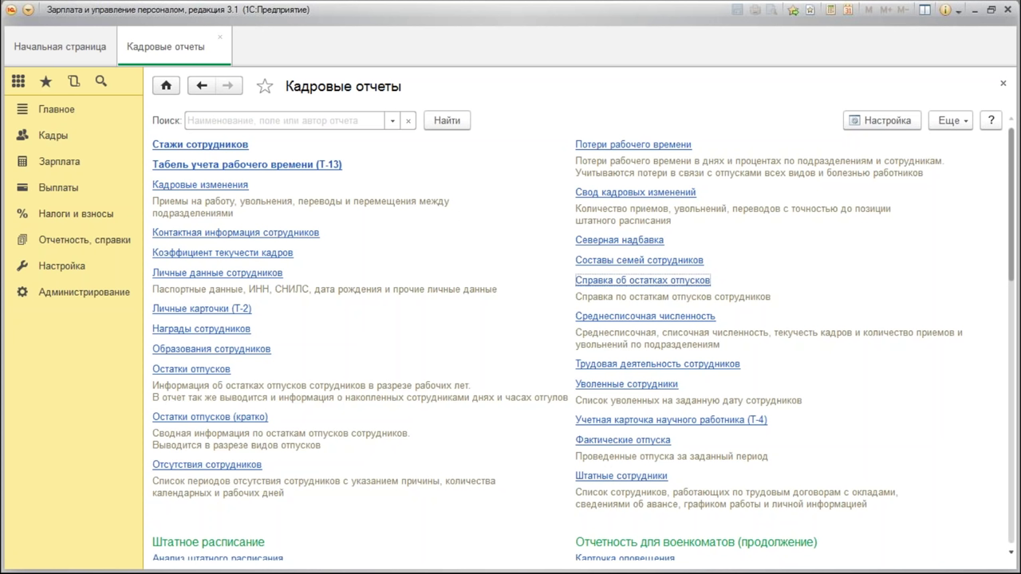
Close the HR reports and open the «Виды отпусков» catalog from Настройка
{"action": "left_click", "coordinate": [220, 37]}
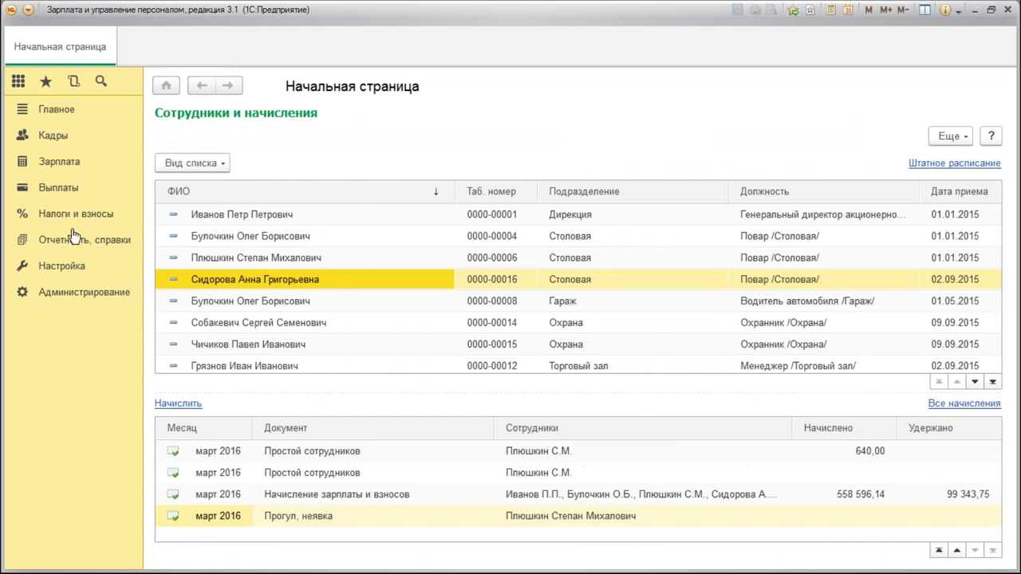
{"action": "left_click", "coordinate": [62, 266]}
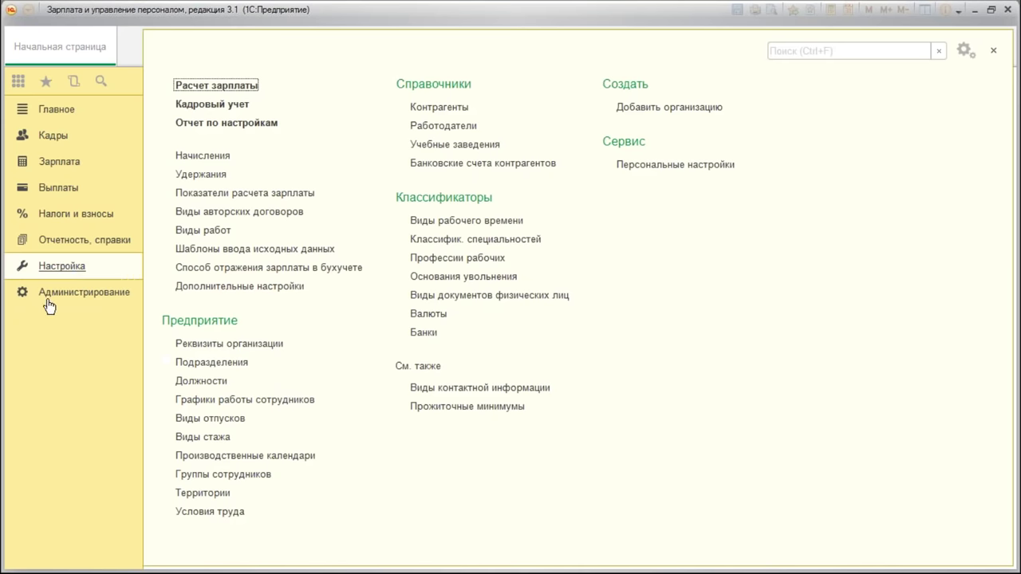
{"action": "left_click", "coordinate": [212, 421]}
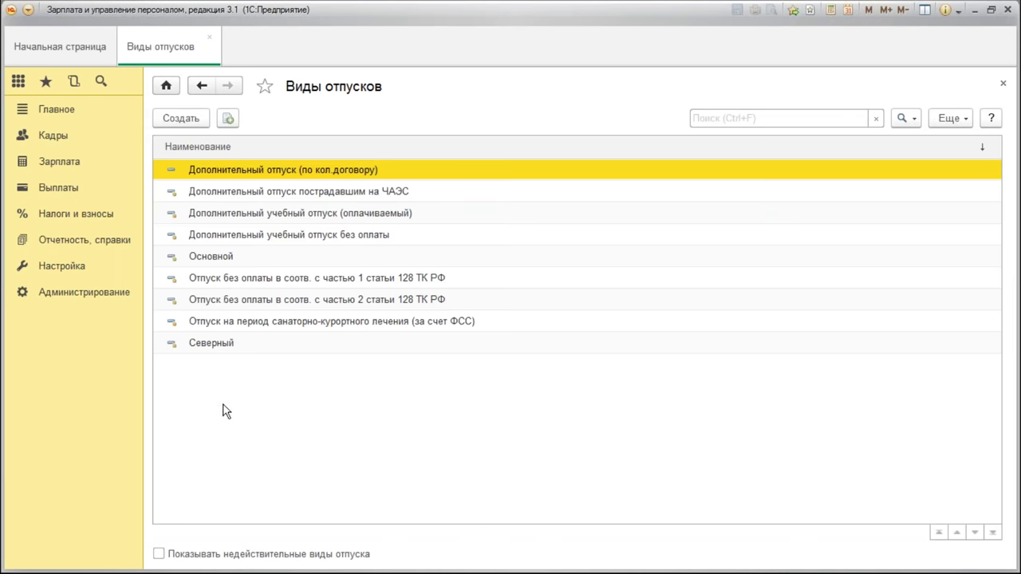
Enter 30 days for the Основной leave type but decline the yearly day-count change
{"action": "double_click", "coordinate": [225, 260]}
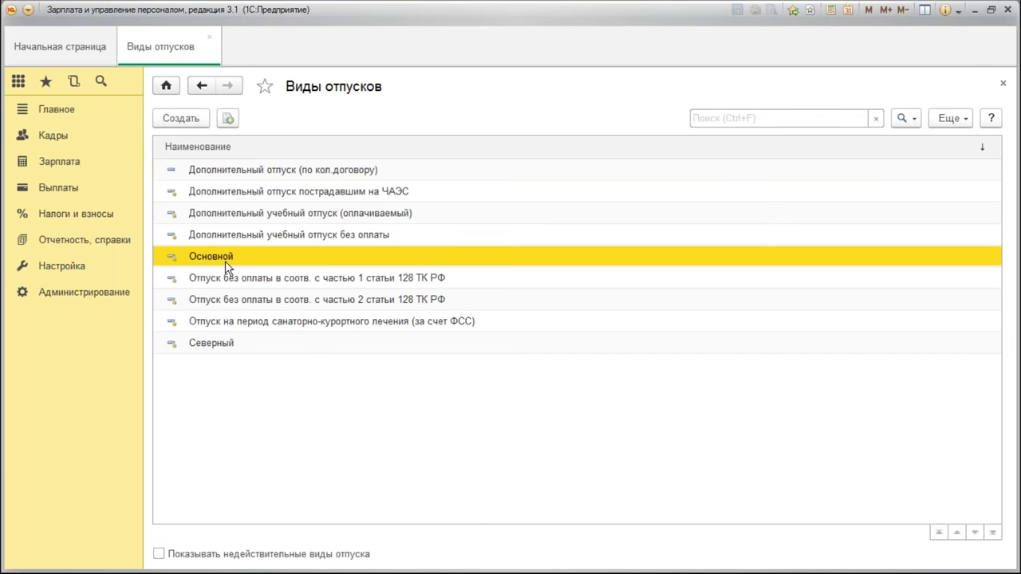
{"action": "left_click_drag", "start_coordinate": [646, 209], "coordinate": [604, 112]}
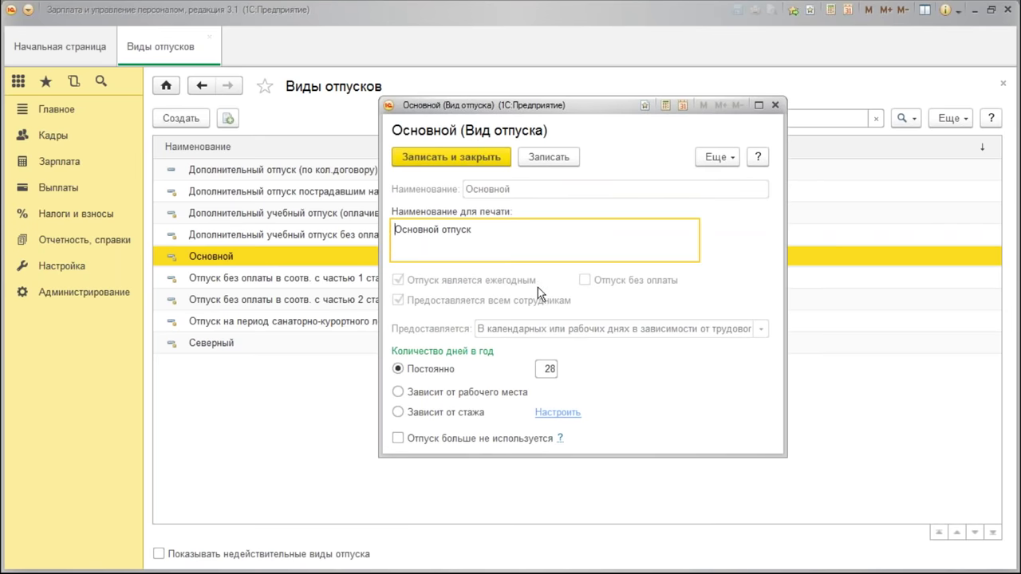
{"action": "left_click", "coordinate": [551, 369]}
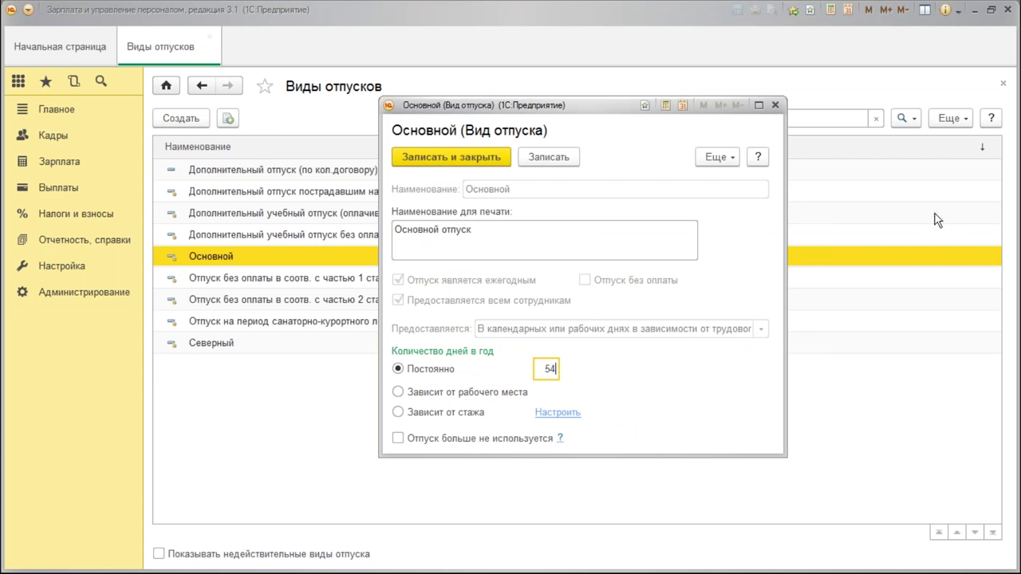
{"action": "type", "text": "30"}
{"action": "left_click", "coordinate": [455, 164]}
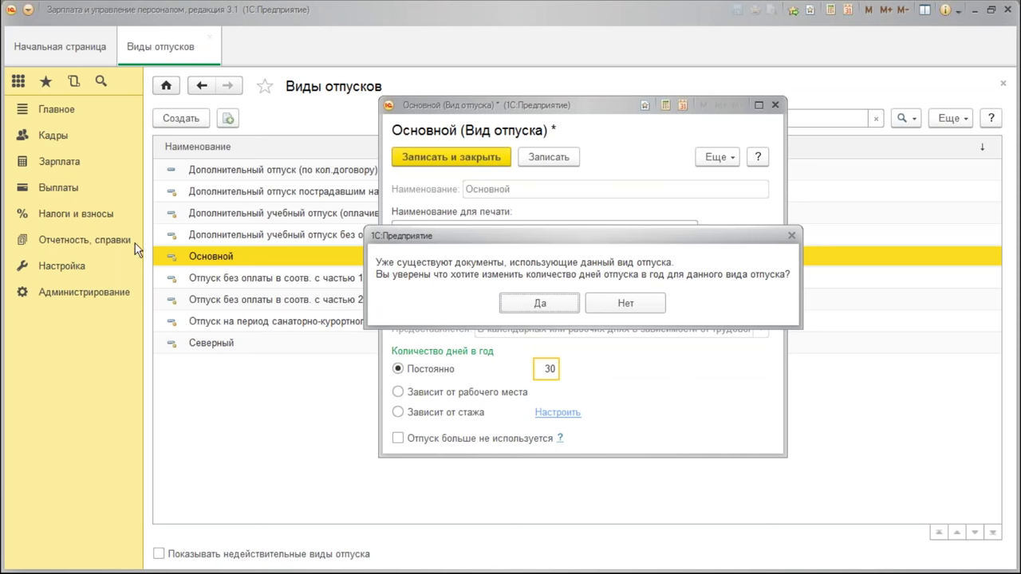
{"action": "left_click", "coordinate": [601, 303]}
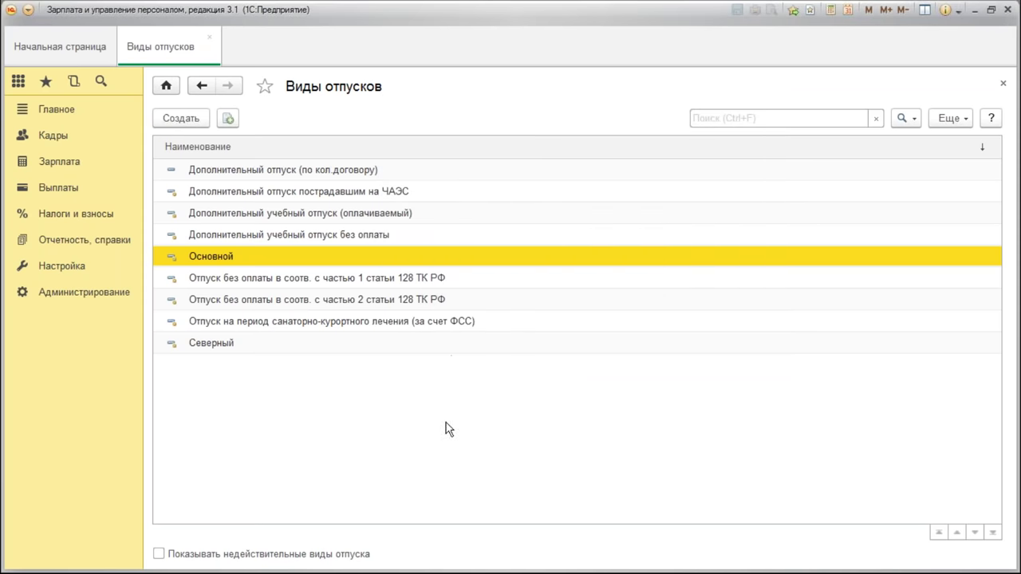
{"action": "left_click", "coordinate": [44, 135]}
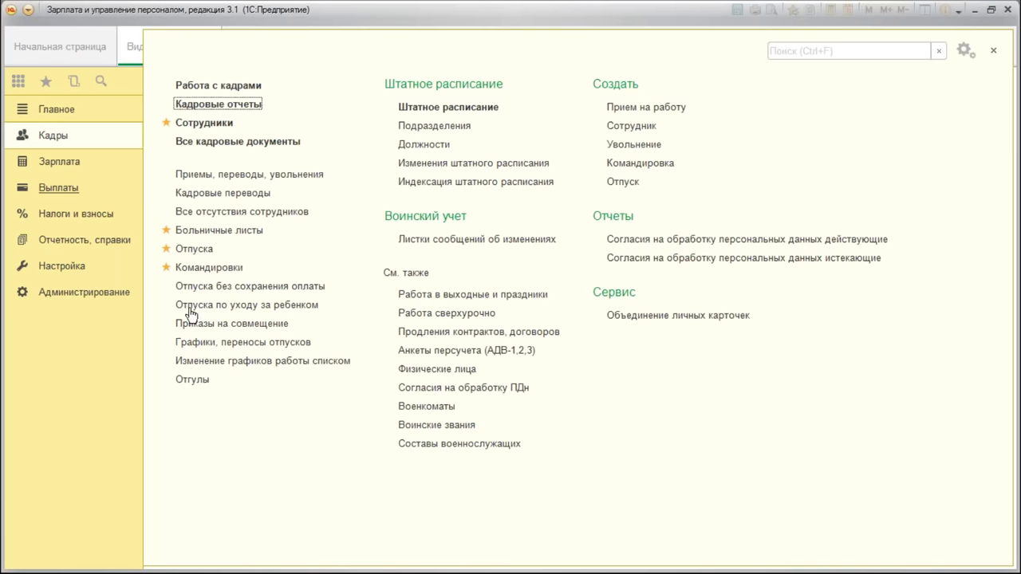
View all vacation documents with the period filter cleared, then close the list
{"action": "left_click", "coordinate": [194, 250]}
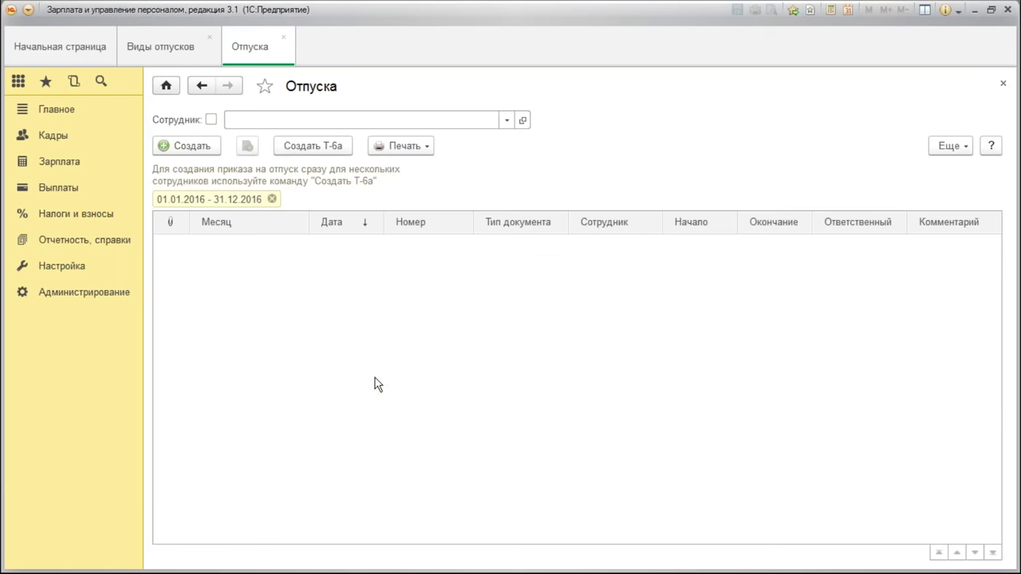
{"action": "left_click", "coordinate": [272, 198]}
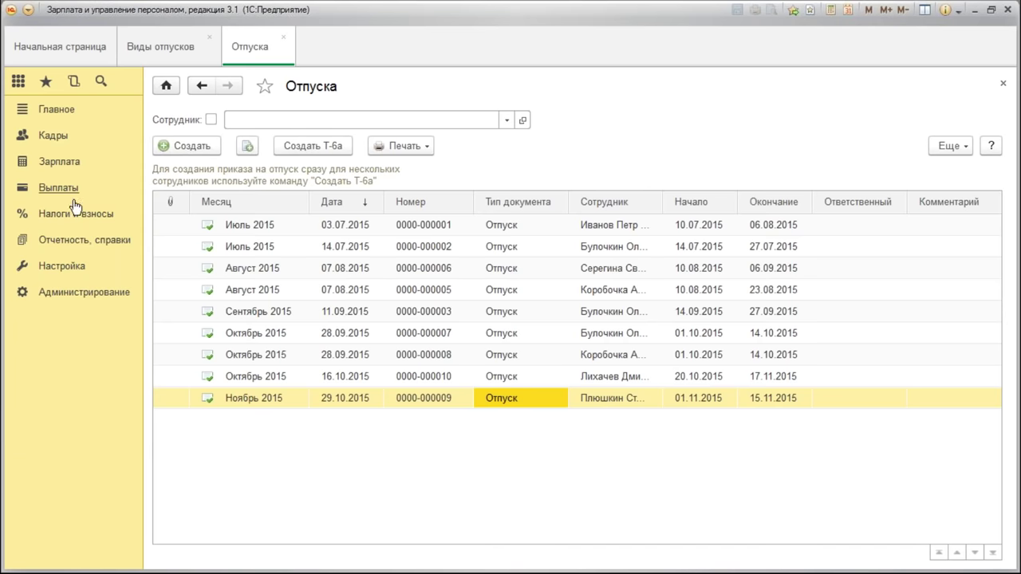
{"action": "left_click", "coordinate": [283, 38]}
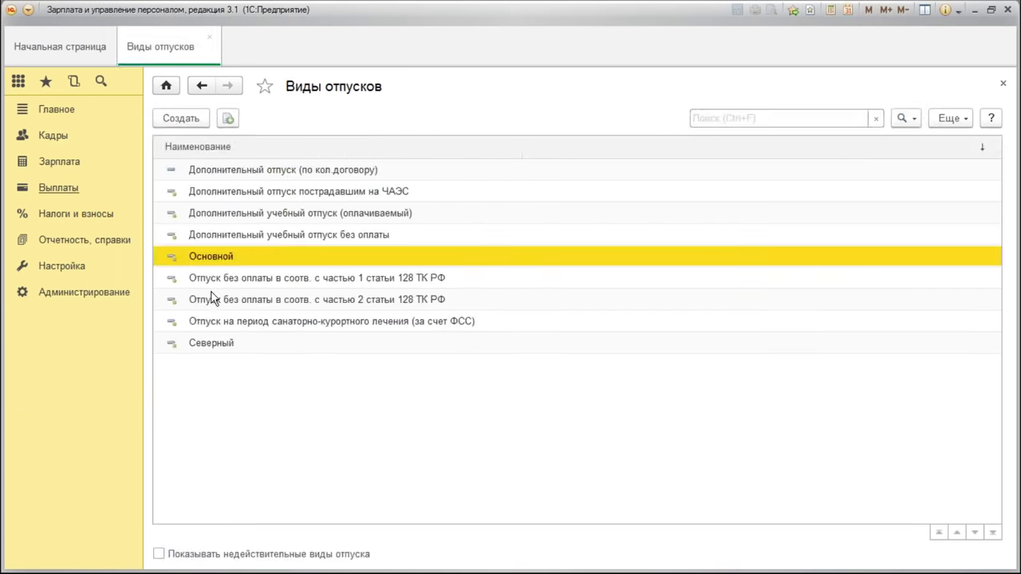
Set the Основной leave type to 30 days per year and confirm the change
{"action": "double_click", "coordinate": [217, 257]}
{"action": "left_click", "coordinate": [544, 369]}
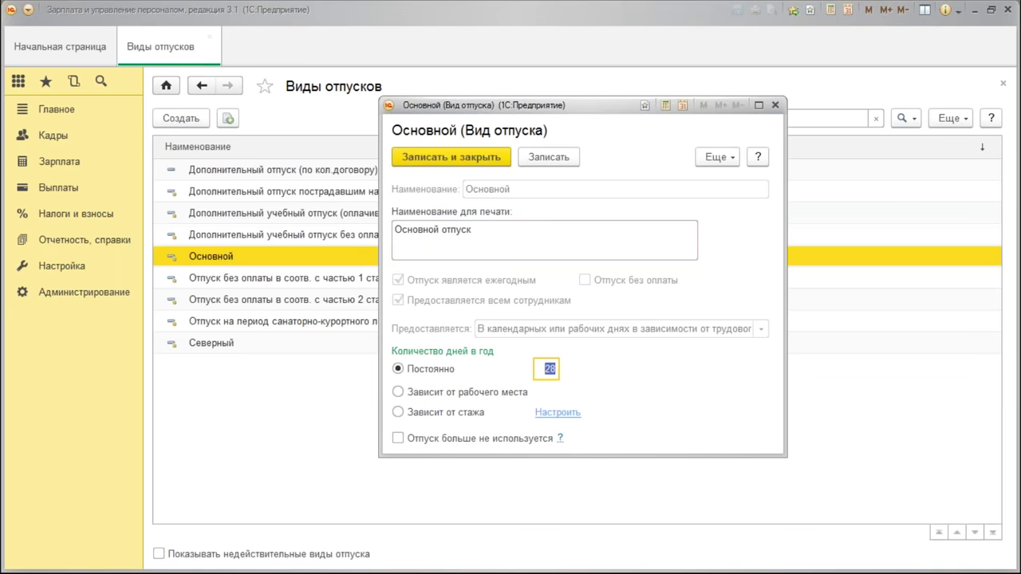
{"action": "type", "text": "30"}
{"action": "left_click", "coordinate": [479, 159]}
{"action": "left_click", "coordinate": [550, 307]}
Open the hires, transfers and dismissals journal and its list of document kinds
{"action": "left_click", "coordinate": [52, 137]}
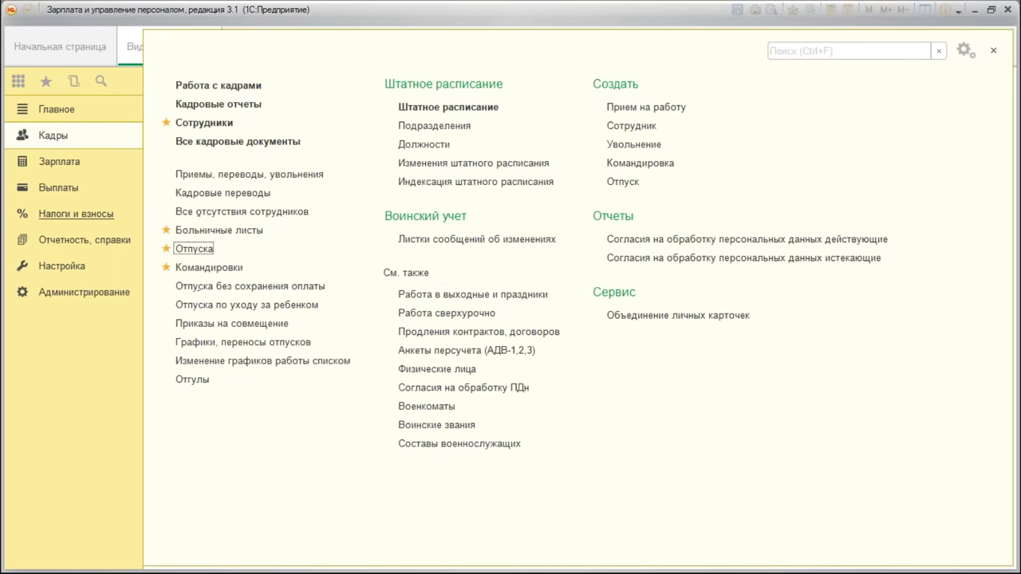
{"action": "left_click", "coordinate": [212, 175]}
{"action": "left_click", "coordinate": [185, 148]}
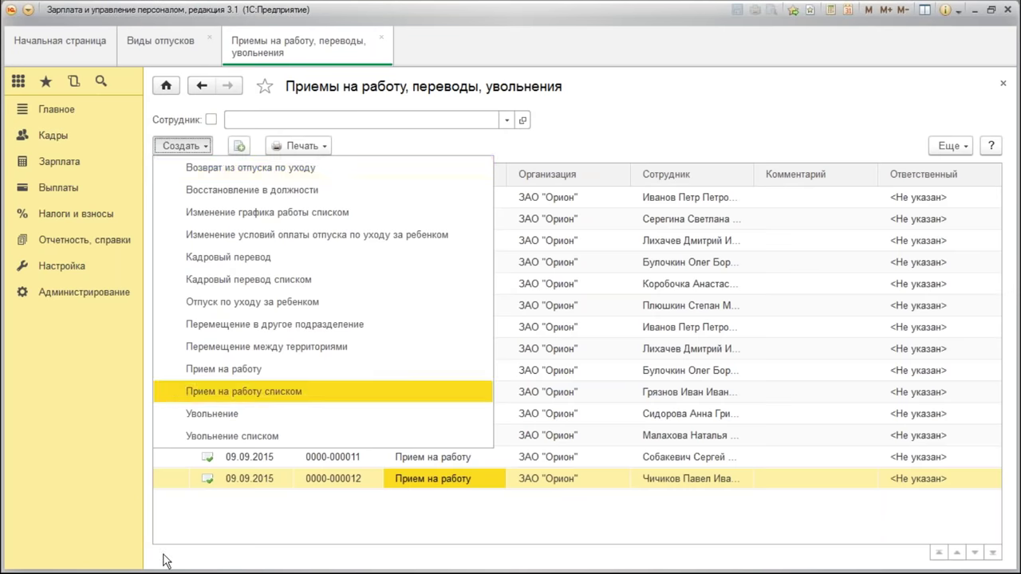
Draft a hiring document with department Торговый зал and position Менеджер /Торговый зал/
{"action": "left_click", "coordinate": [227, 371]}
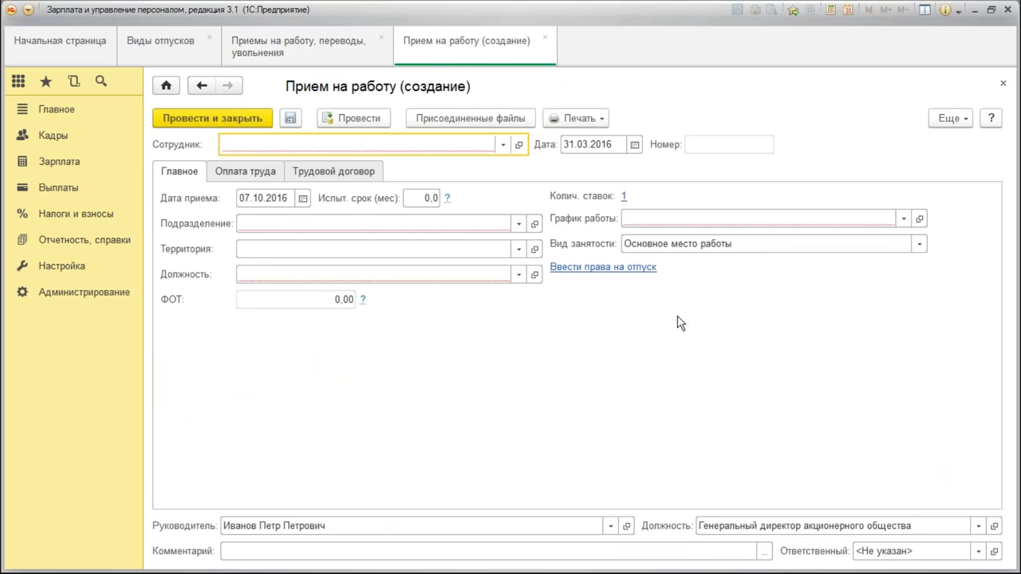
{"action": "left_click", "coordinate": [503, 145]}
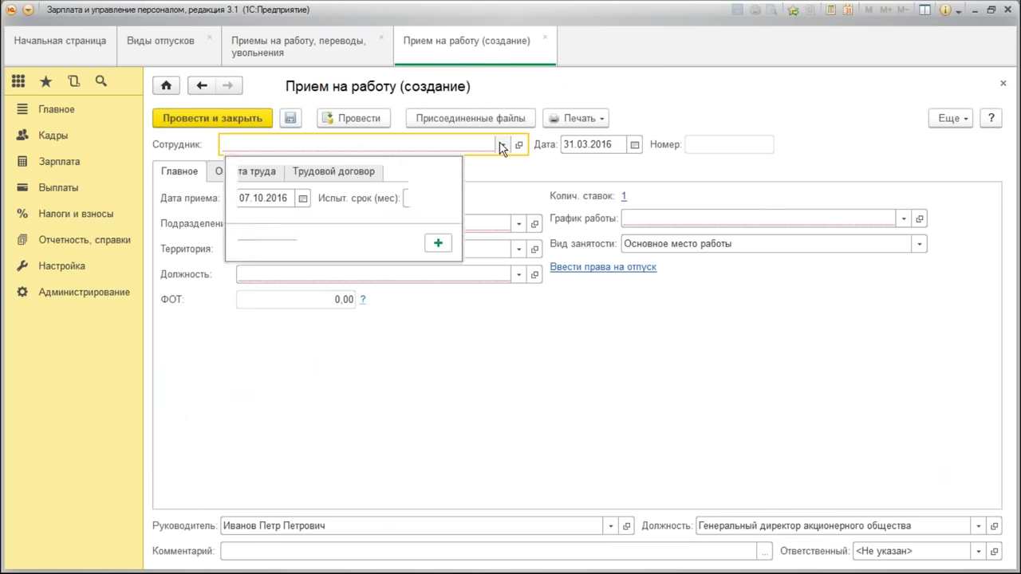
{"action": "key", "text": "Escape"}
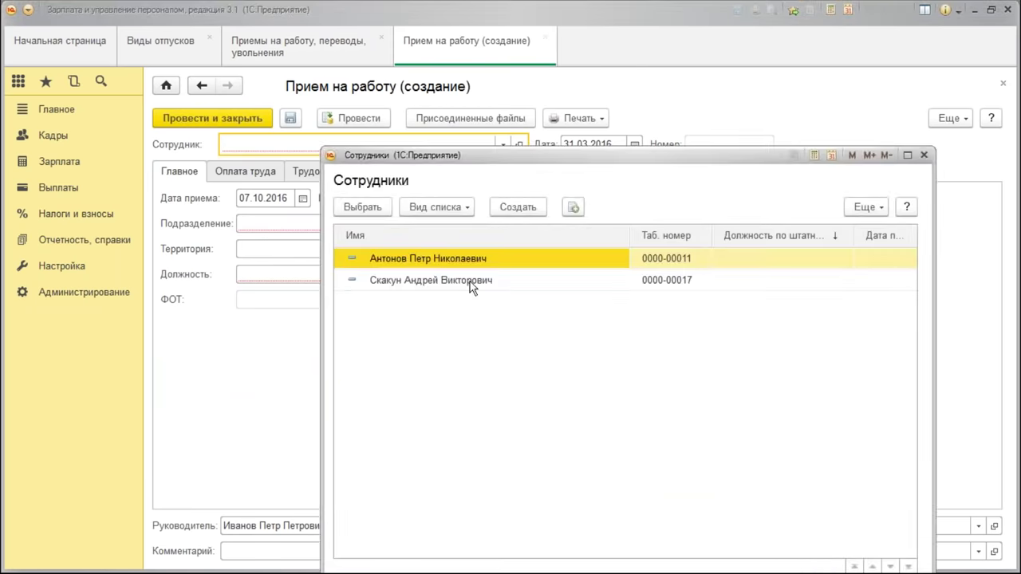
{"action": "double_click", "coordinate": [484, 285]}
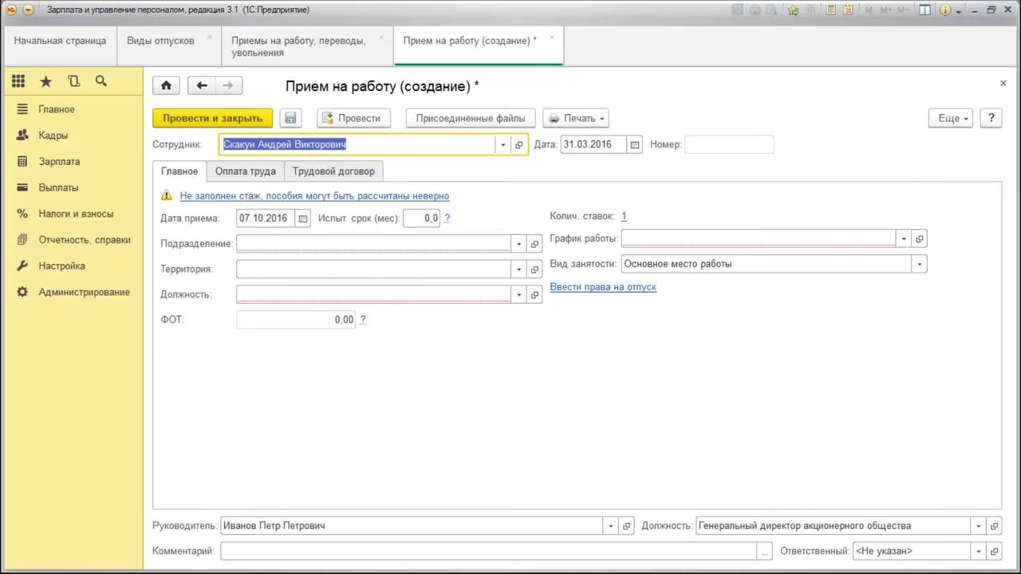
{"action": "left_click", "coordinate": [343, 244]}
{"action": "left_click", "coordinate": [311, 263]}
{"action": "left_click", "coordinate": [270, 266]}
{"action": "left_click", "coordinate": [420, 296]}
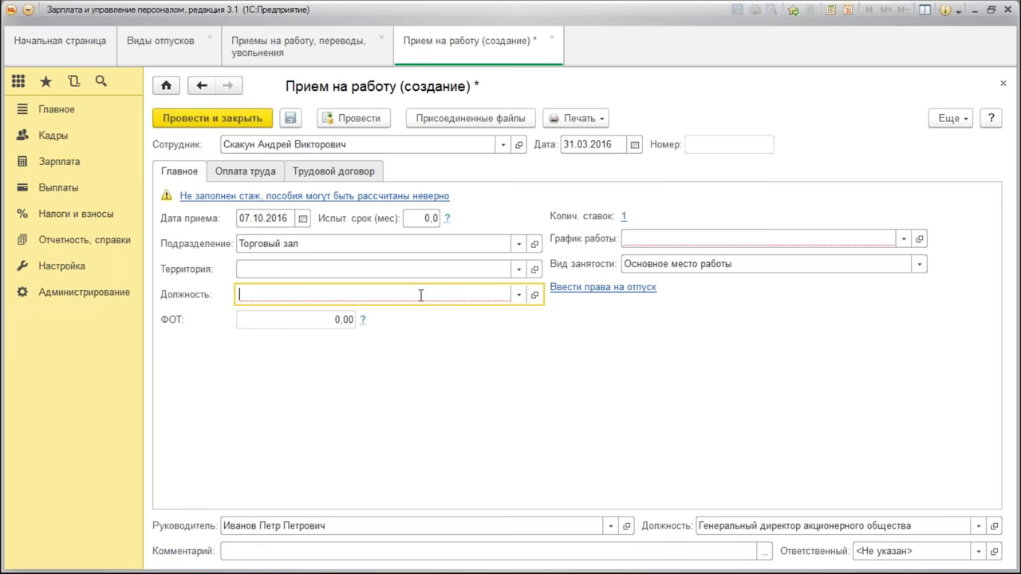
{"action": "left_click", "coordinate": [519, 294]}
{"action": "left_click", "coordinate": [323, 319]}
Check the leave entitlement, discard the draft, and close the hires and leave-types tabs
{"action": "left_click", "coordinate": [916, 289]}
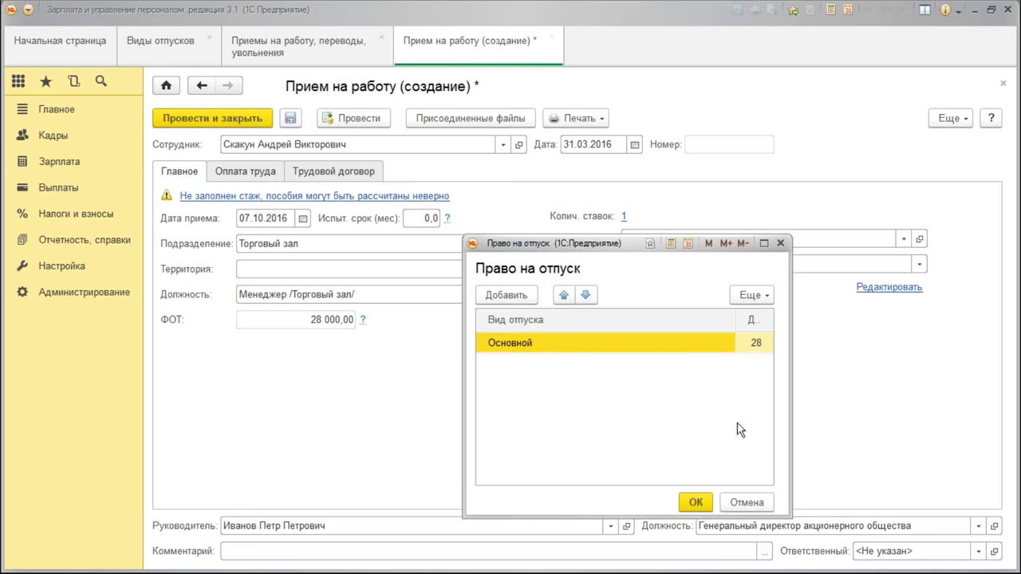
{"action": "left_click", "coordinate": [747, 501]}
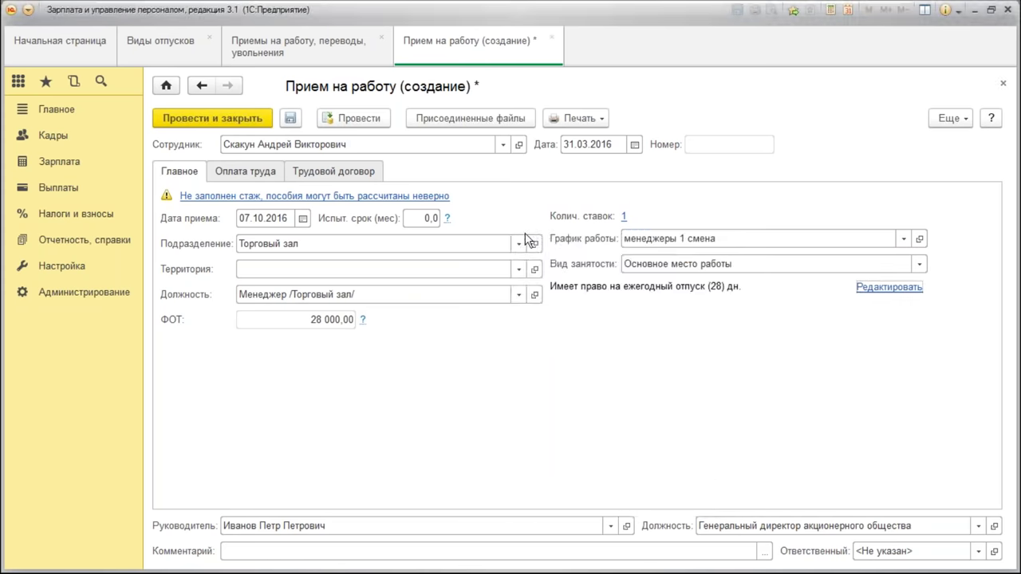
{"action": "left_click", "coordinate": [1003, 84]}
{"action": "left_click", "coordinate": [510, 307]}
{"action": "left_click", "coordinate": [380, 42]}
{"action": "left_click", "coordinate": [209, 37]}
{"action": "left_click", "coordinate": [66, 268]}
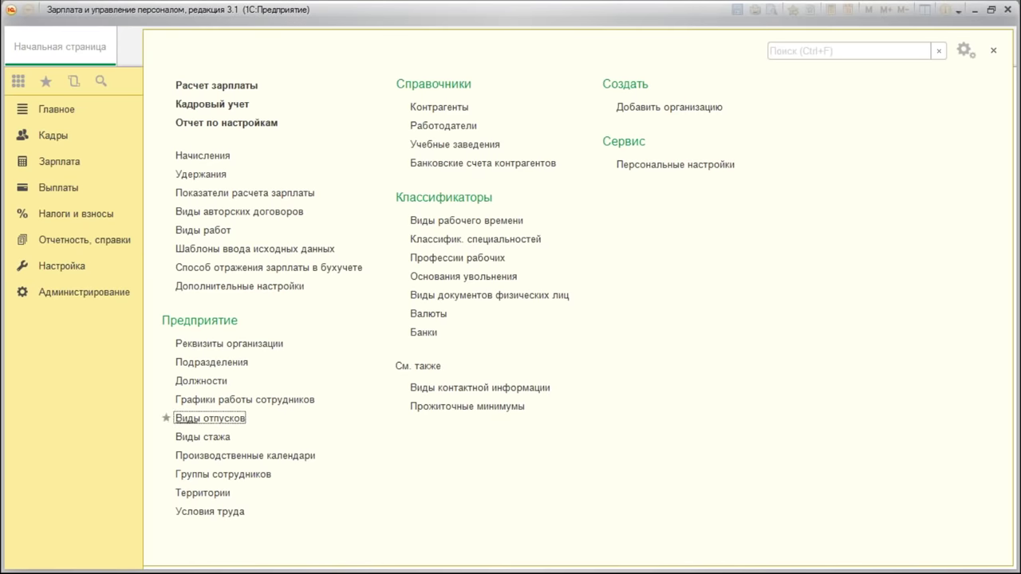
Create leave type «Ежегодный отпуск по организации», annual, for all employees, 30 days per year
{"action": "left_click", "coordinate": [210, 418]}
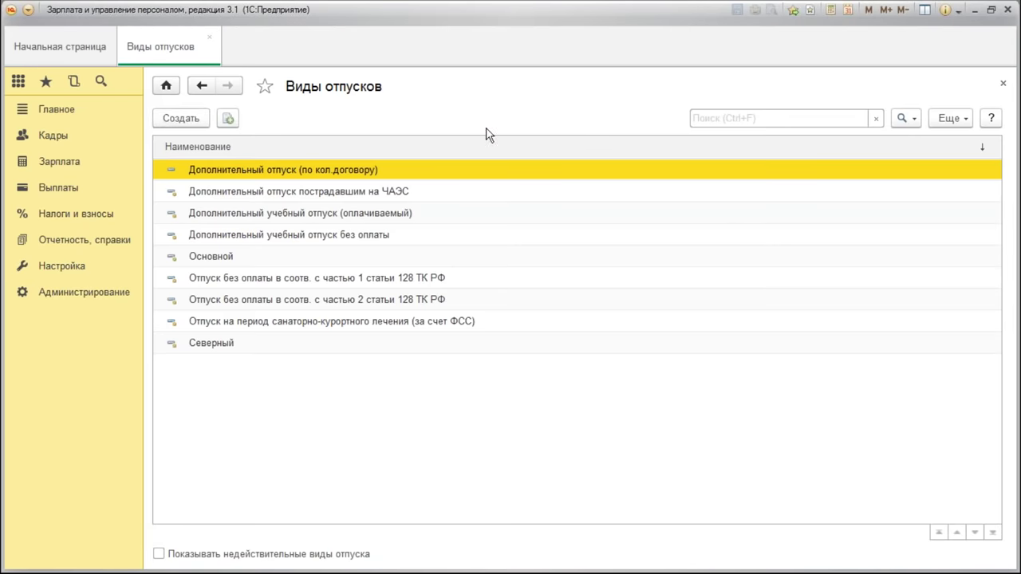
{"action": "left_click", "coordinate": [180, 120]}
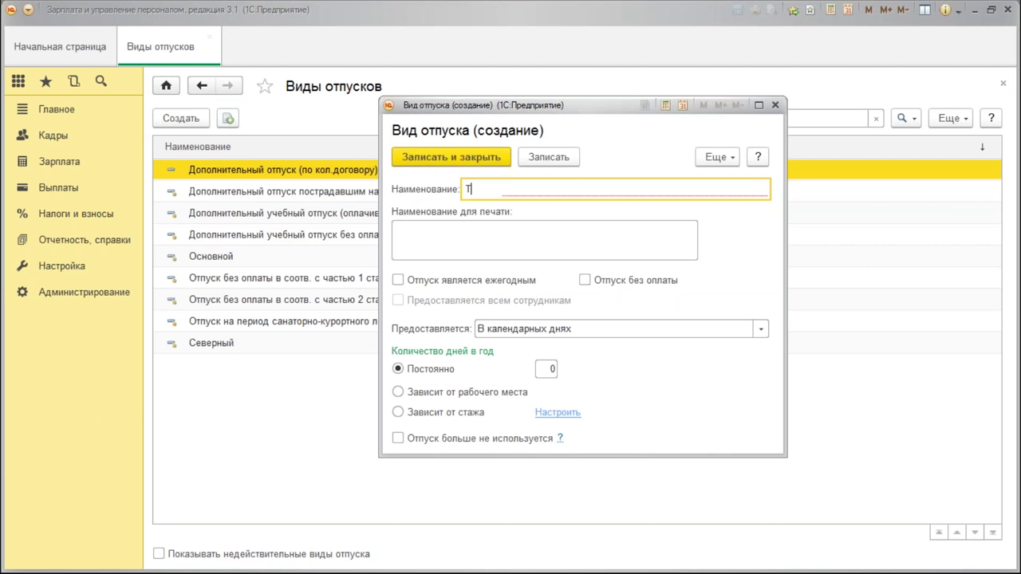
{"action": "key", "text": "BackSpace"}
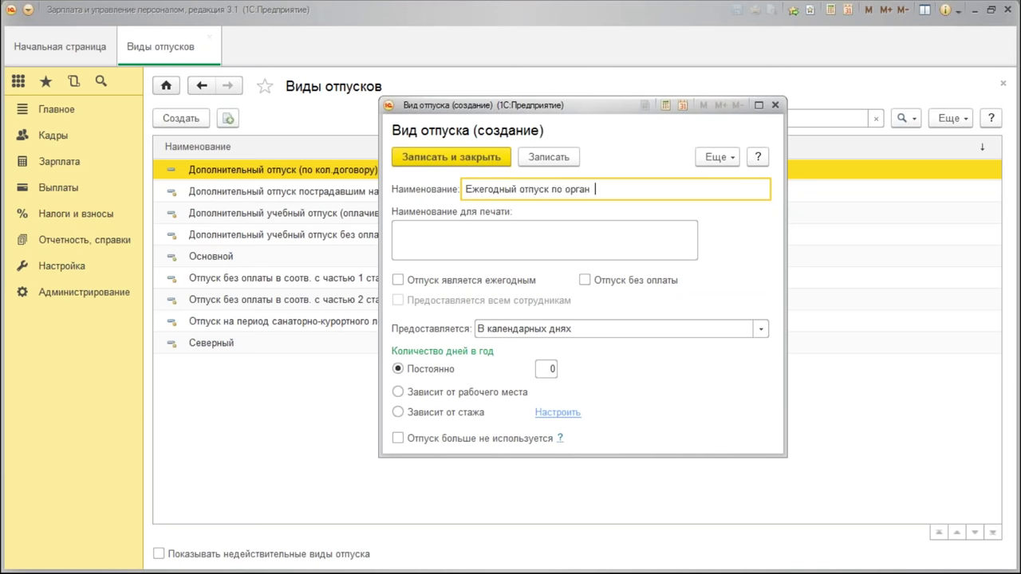
{"action": "key", "text": "Tab"}
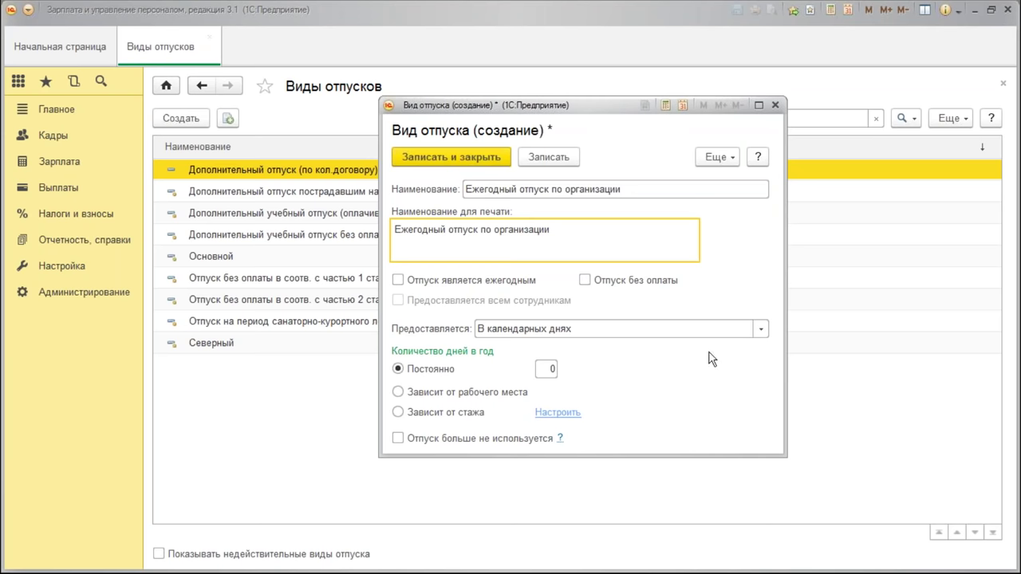
{"action": "left_click", "coordinate": [398, 280]}
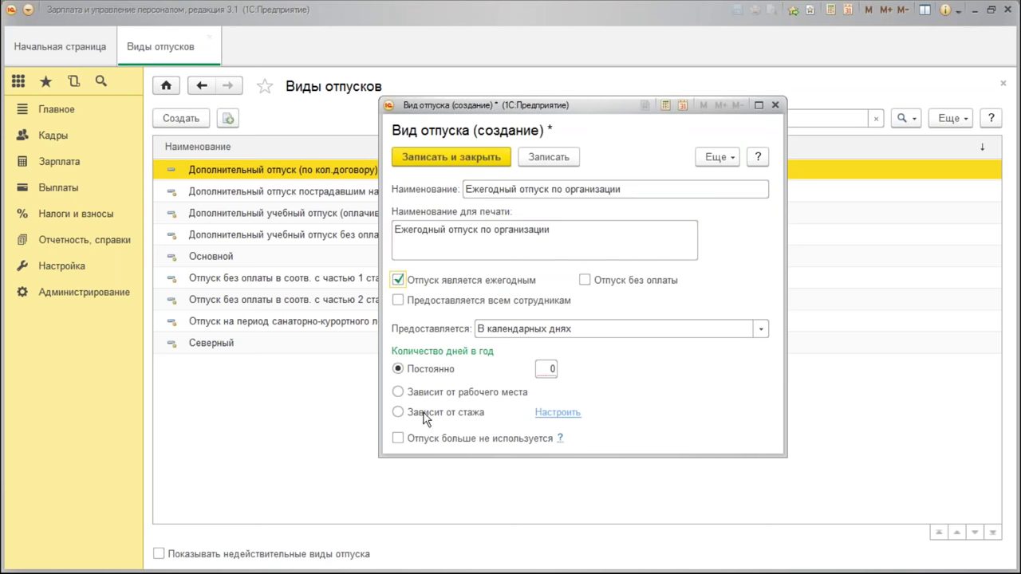
{"action": "left_click", "coordinate": [542, 369]}
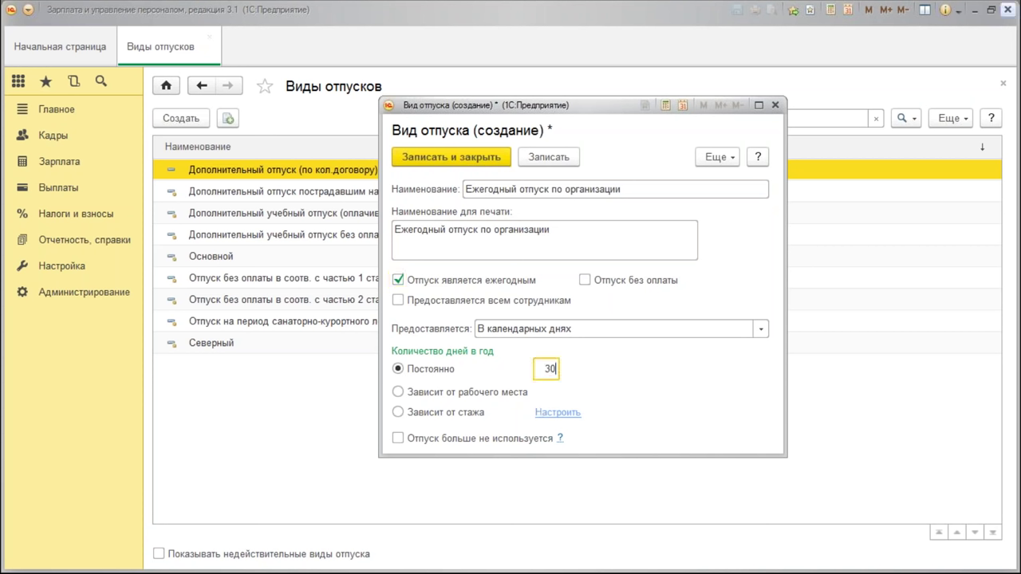
{"action": "left_click", "coordinate": [399, 300]}
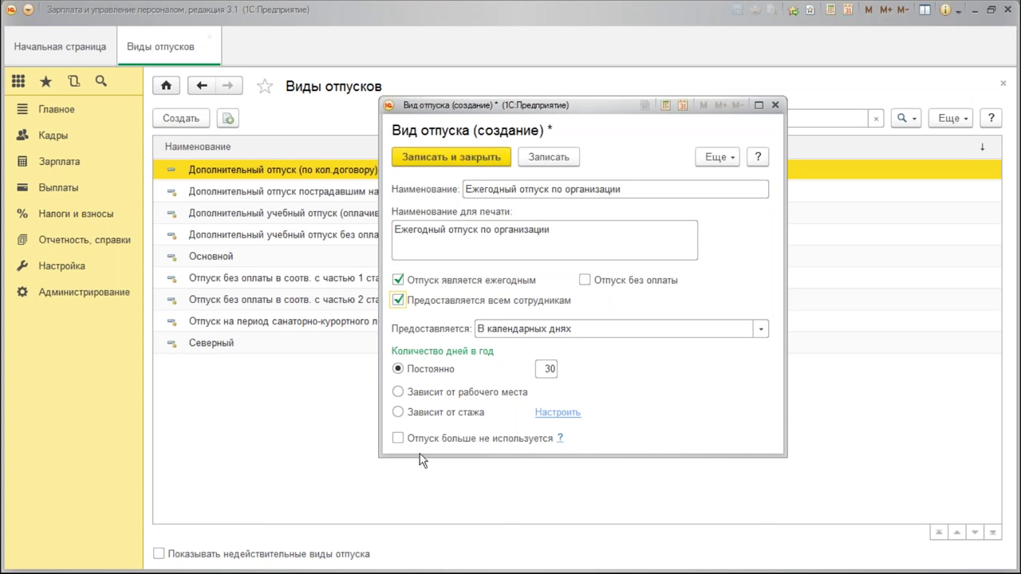
{"action": "left_click", "coordinate": [447, 156]}
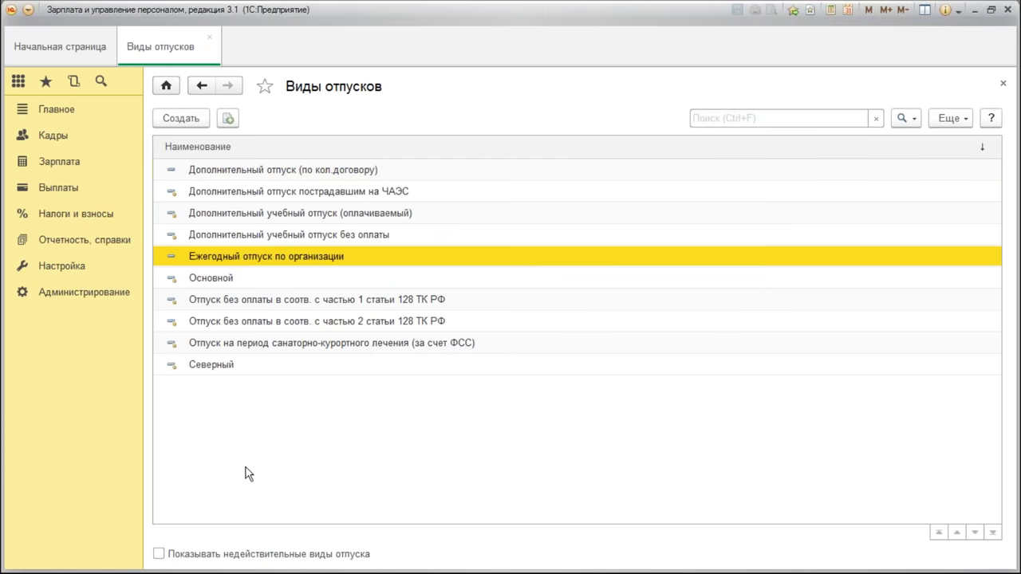
Try marking Основной as unused, dismiss the in-use messages, save, and recheck the form
{"action": "double_click", "coordinate": [220, 282]}
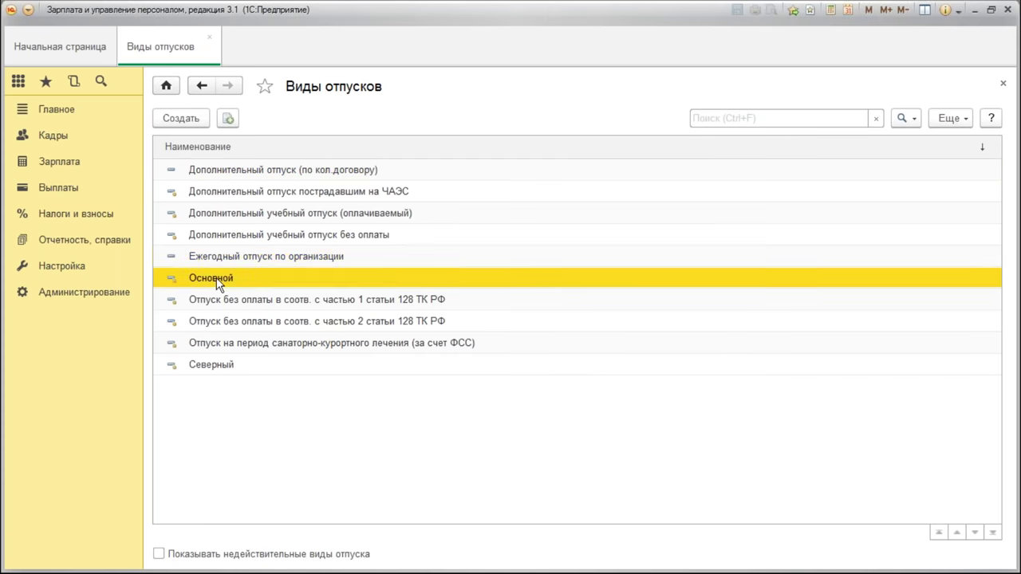
{"action": "left_click", "coordinate": [453, 439]}
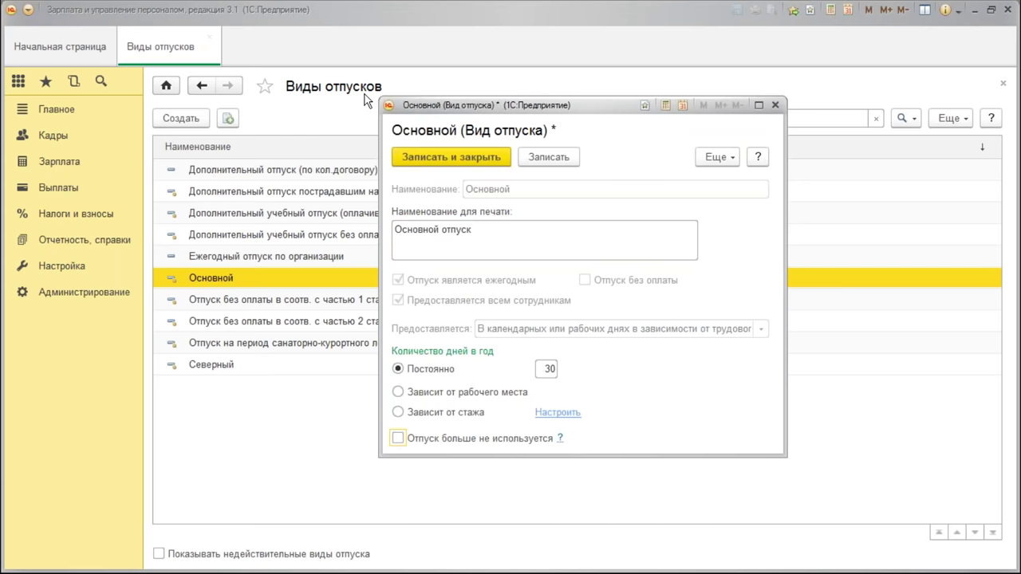
{"action": "left_click", "coordinate": [447, 153]}
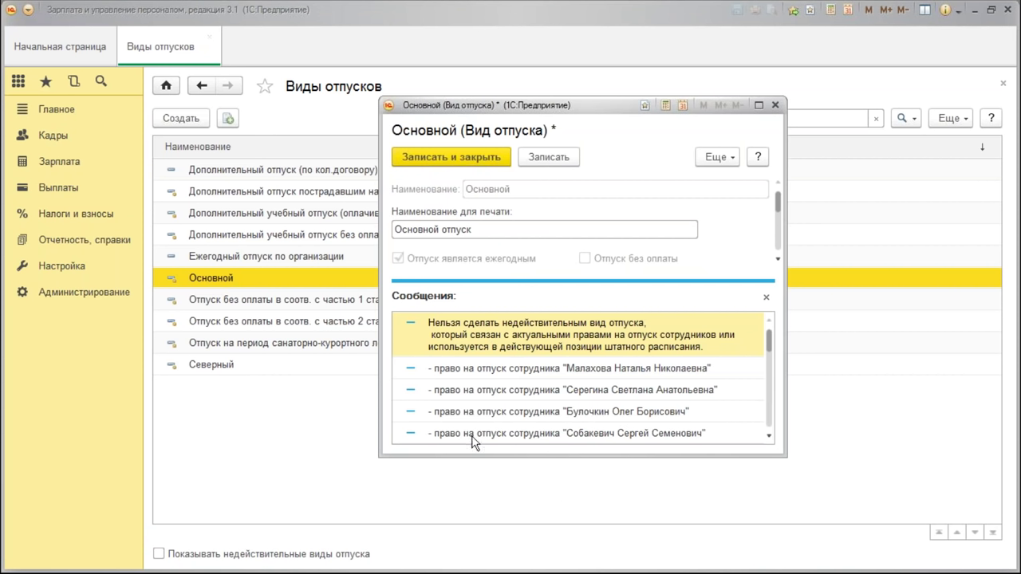
{"action": "left_click", "coordinate": [766, 297]}
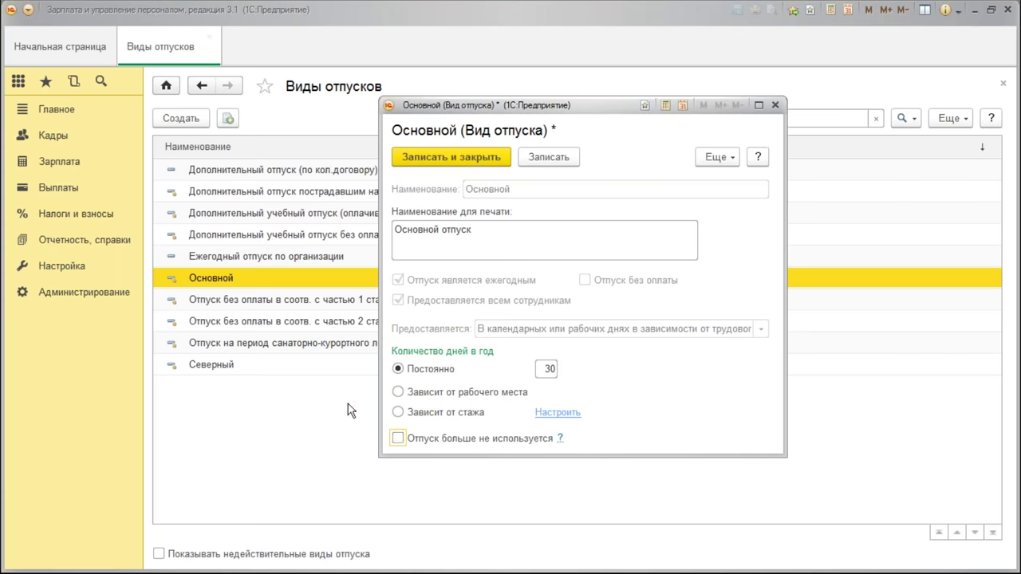
{"action": "left_click", "coordinate": [463, 157]}
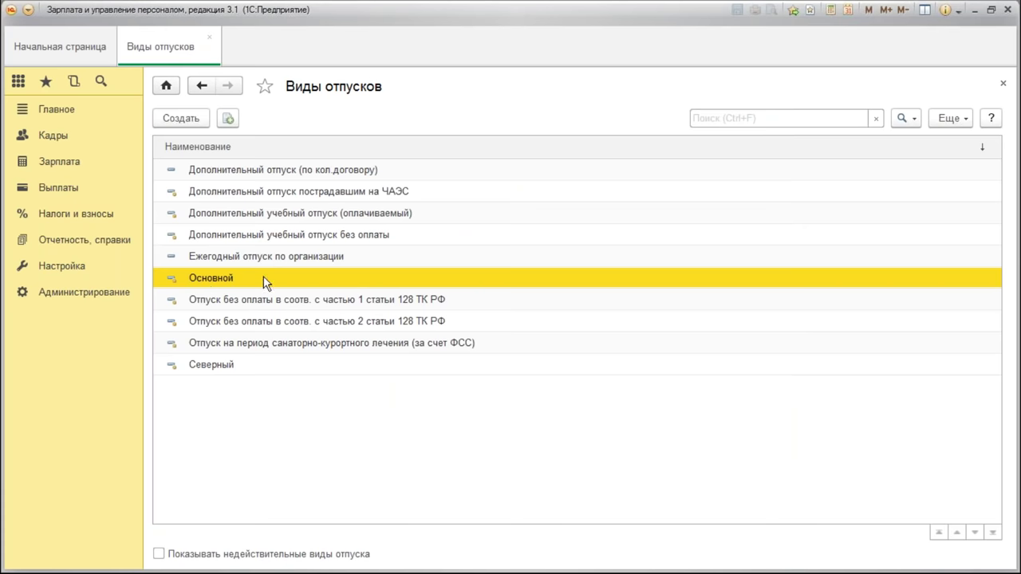
{"action": "double_click", "coordinate": [234, 279]}
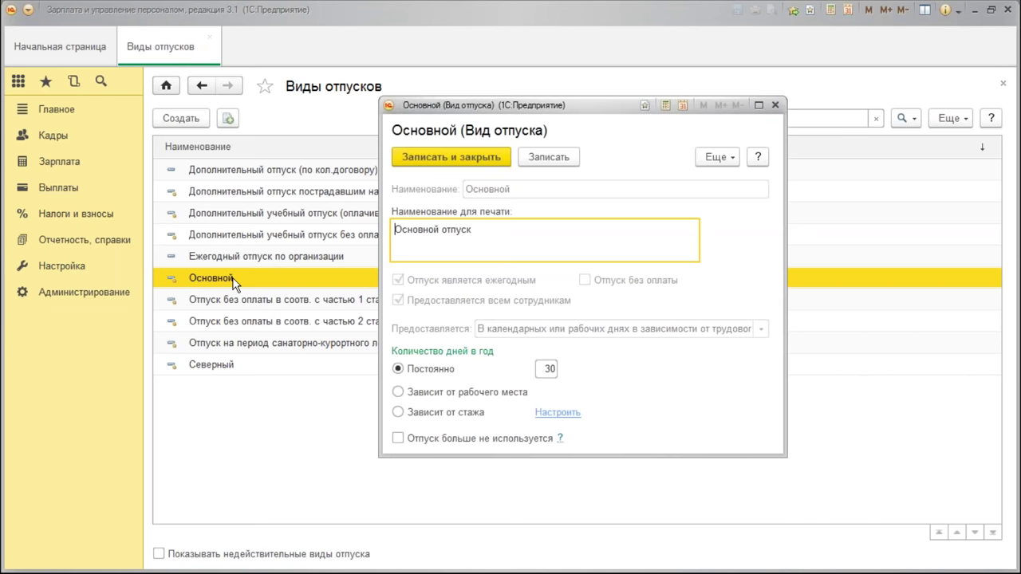
{"action": "left_click", "coordinate": [775, 105]}
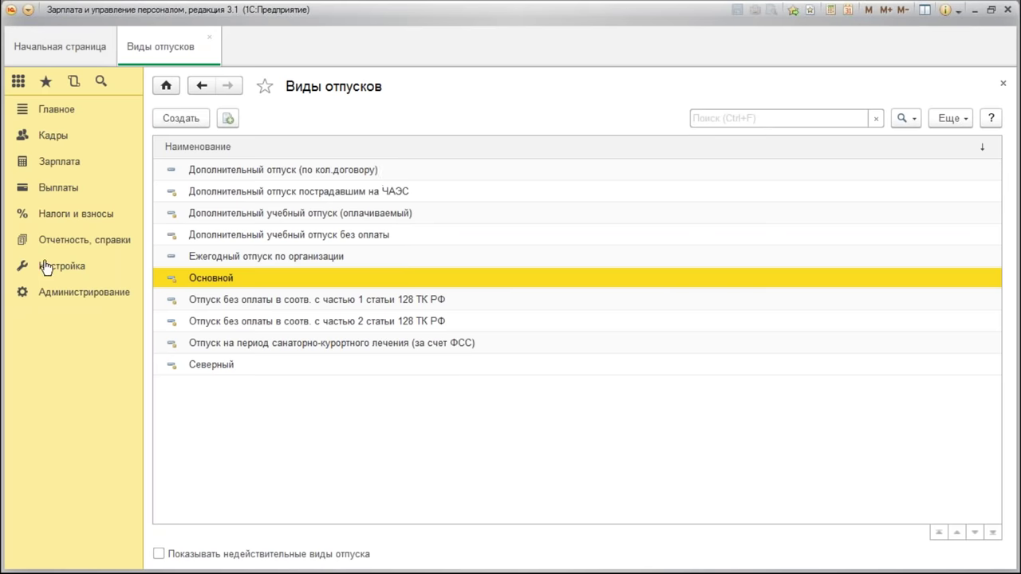
{"action": "left_click", "coordinate": [297, 262]}
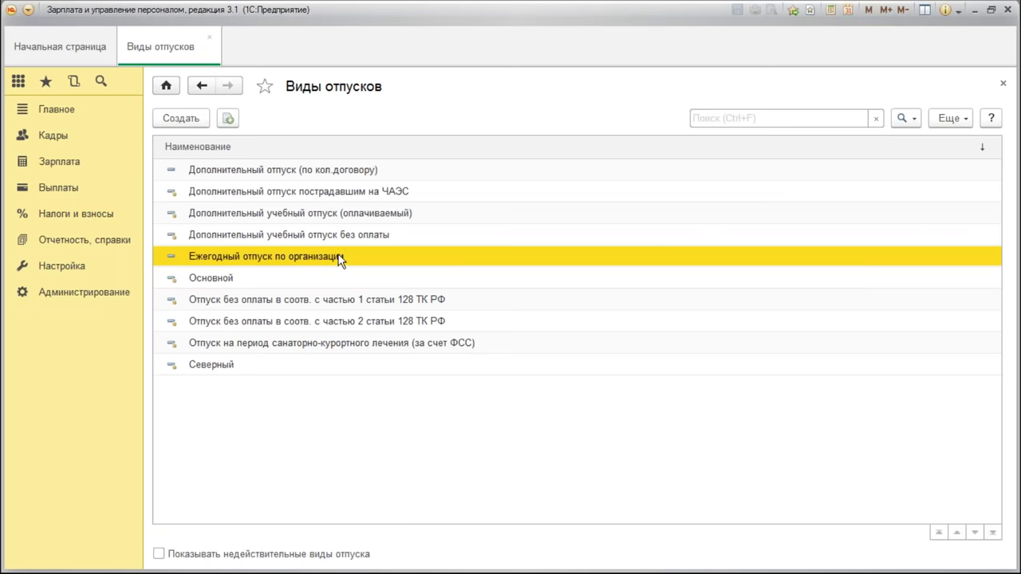
{"action": "double_click", "coordinate": [343, 264]}
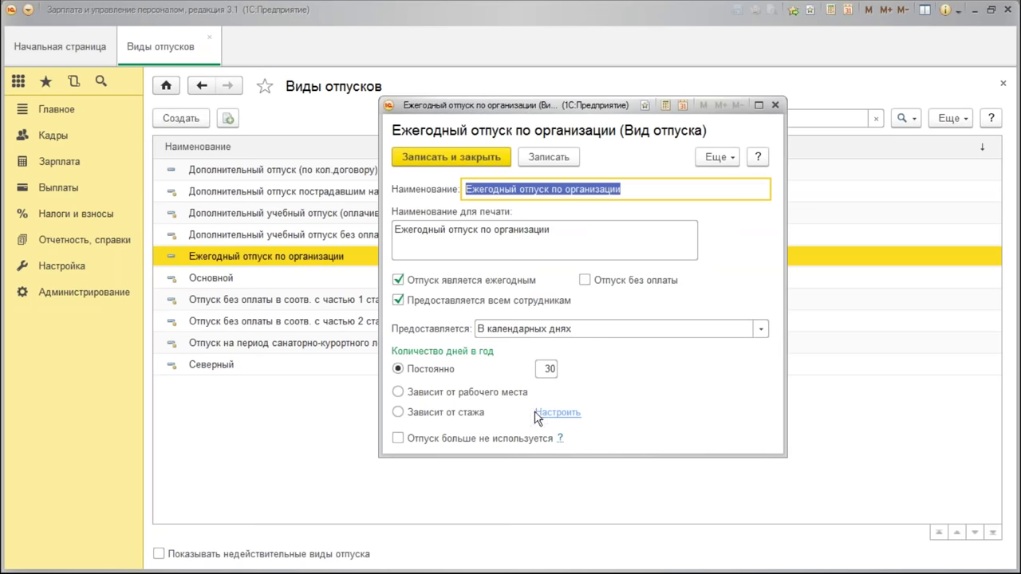
{"action": "left_click", "coordinate": [543, 368]}
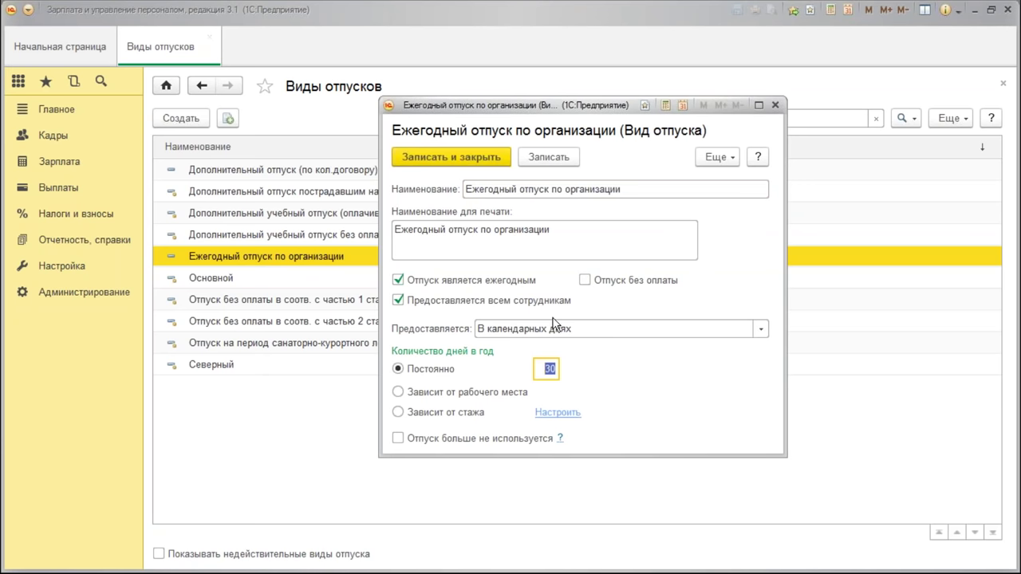
{"action": "left_click", "coordinate": [774, 105]}
{"action": "left_click", "coordinate": [62, 139]}
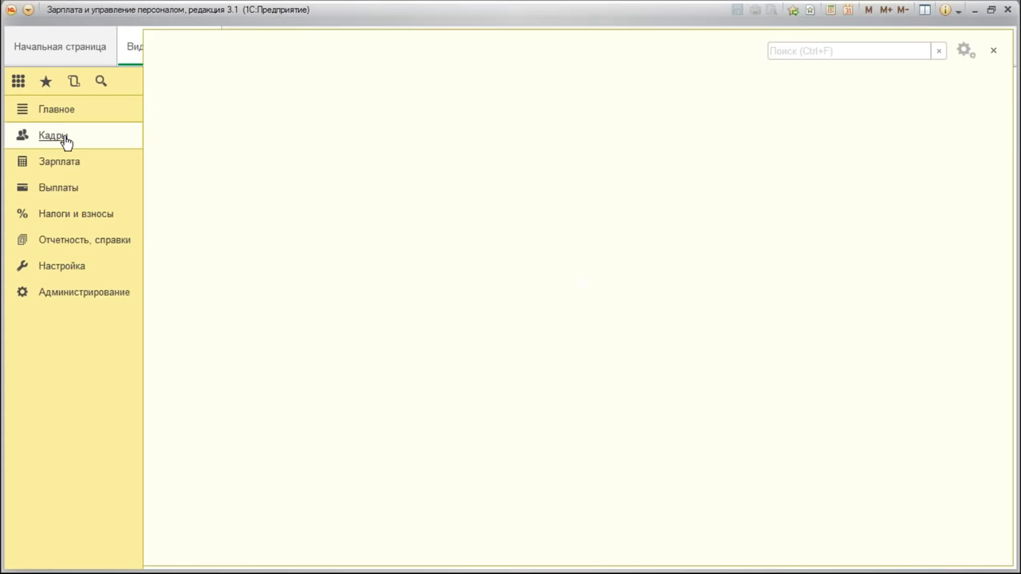
{"action": "left_click", "coordinate": [218, 104]}
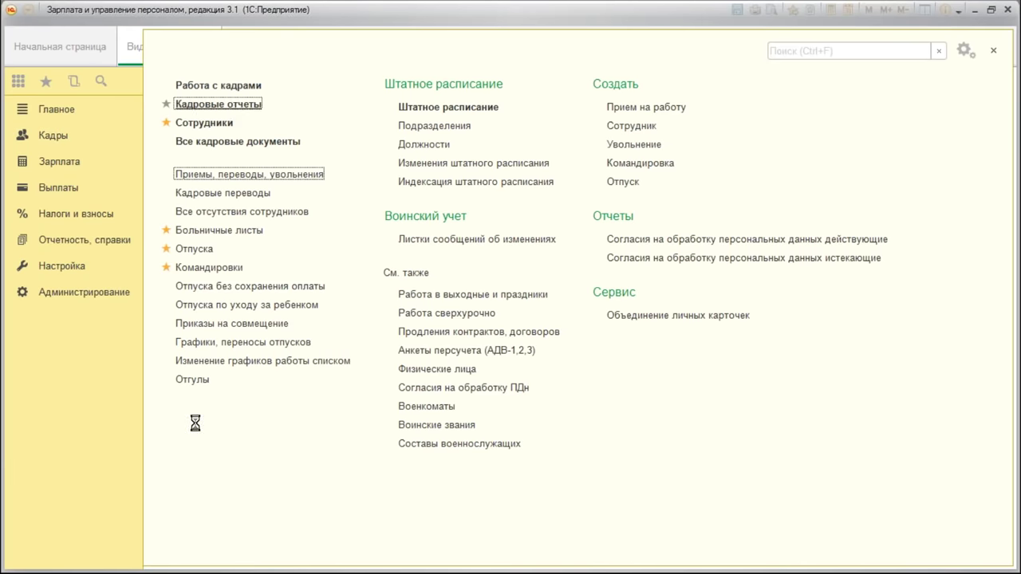
{"action": "left_click", "coordinate": [185, 371]}
{"action": "left_click", "coordinate": [239, 171]}
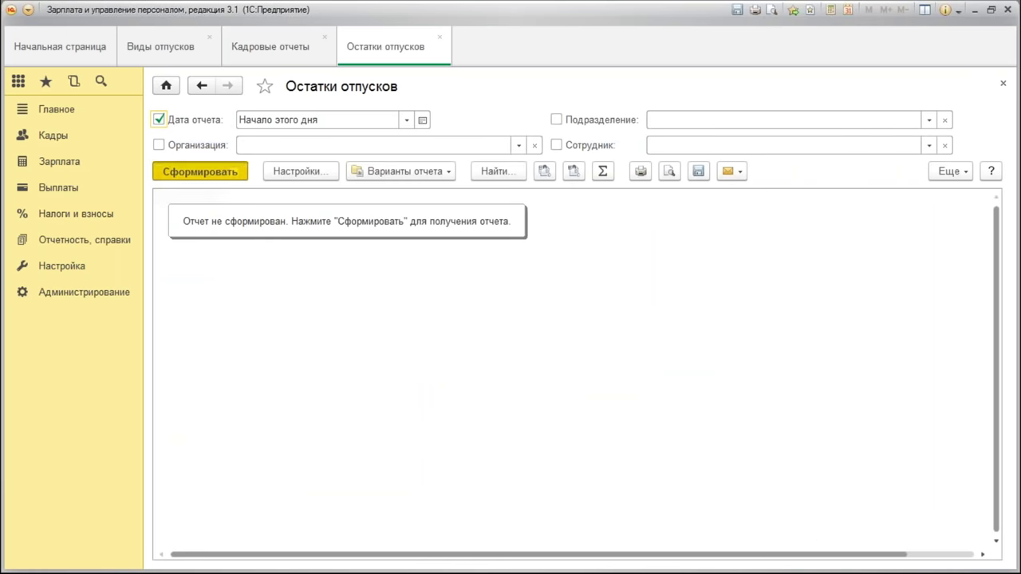
{"action": "left_click", "coordinate": [440, 36]}
{"action": "left_click", "coordinate": [325, 37]}
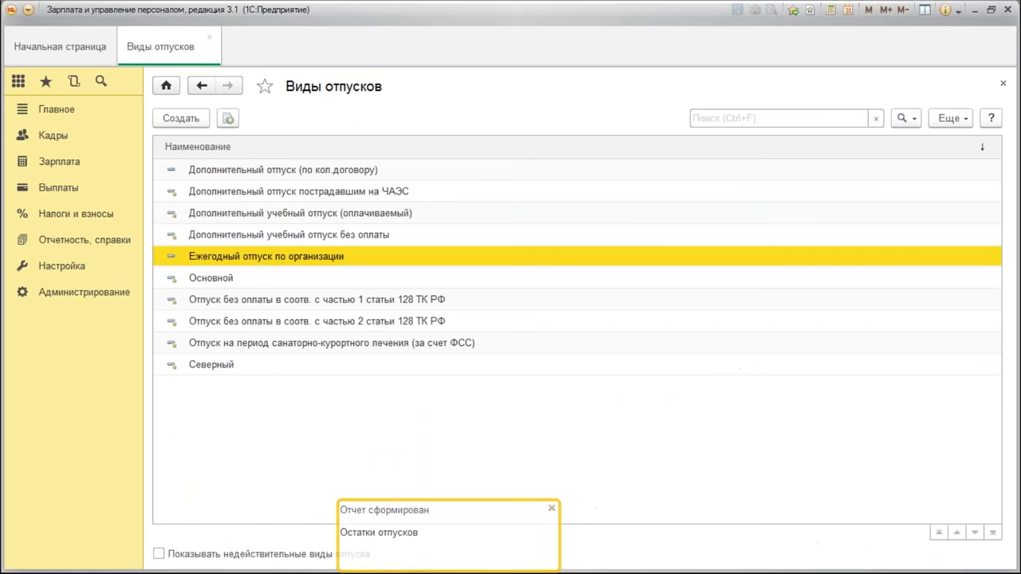
{"action": "double_click", "coordinate": [259, 263]}
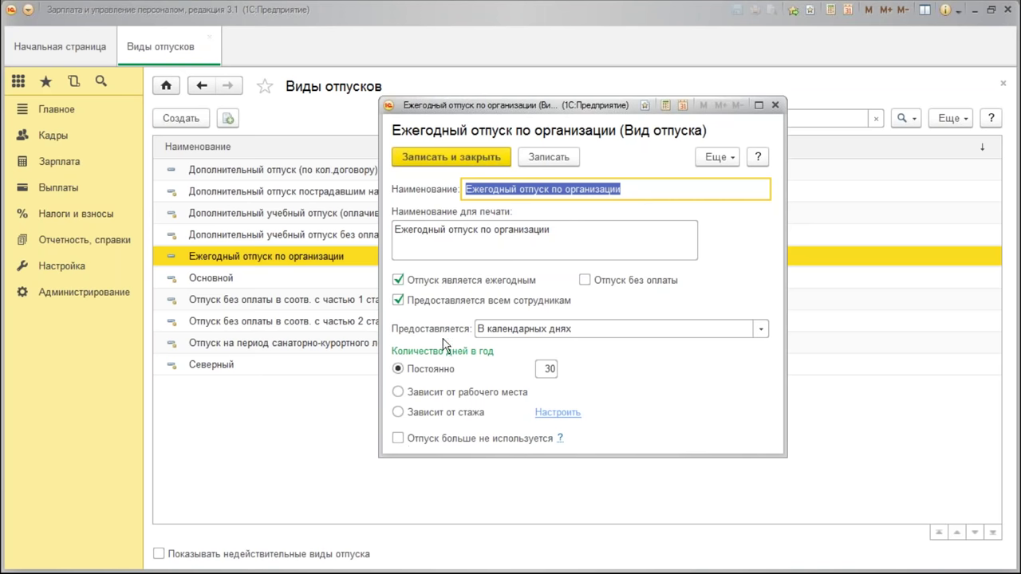
{"action": "left_click", "coordinate": [398, 280]}
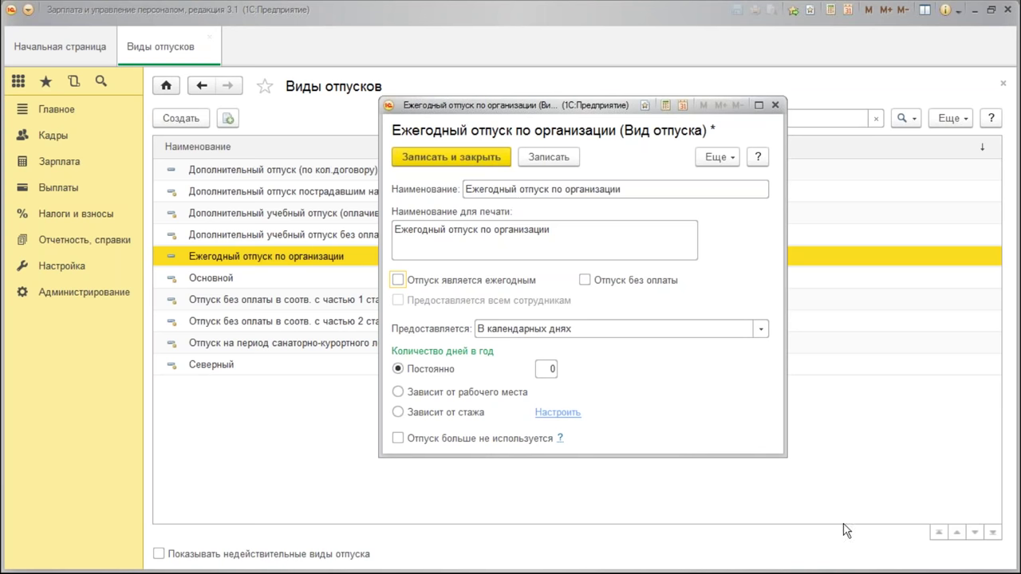
{"action": "left_click", "coordinate": [398, 279]}
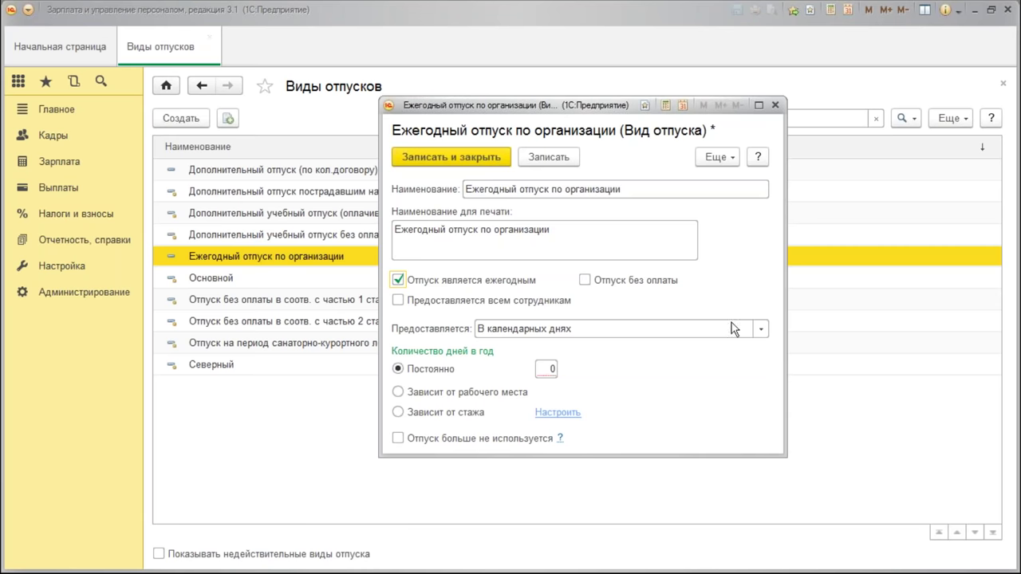
{"action": "left_click", "coordinate": [761, 329]}
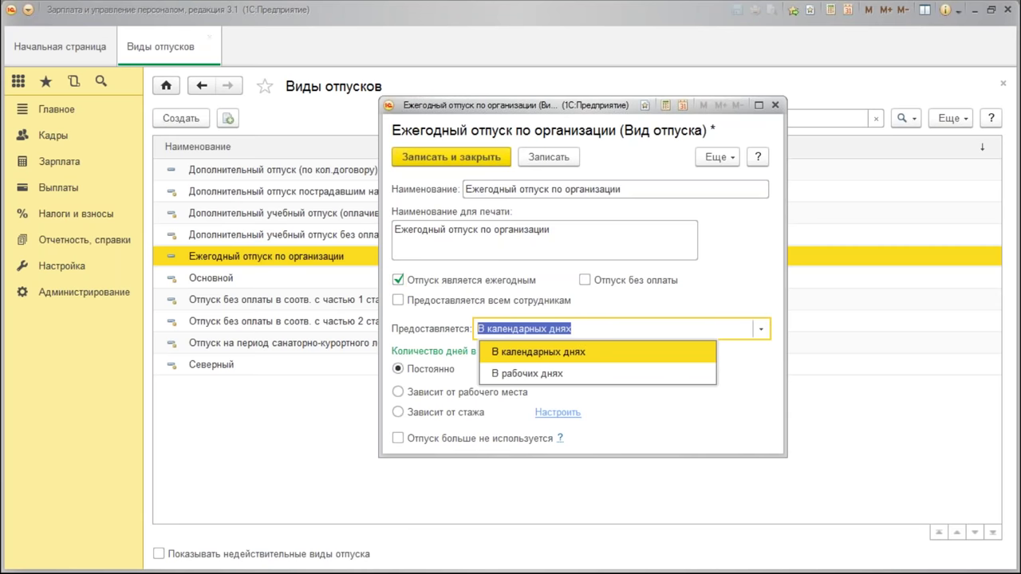
{"action": "left_click", "coordinate": [775, 105]}
{"action": "left_click", "coordinate": [774, 105]}
{"action": "left_click", "coordinate": [568, 303]}
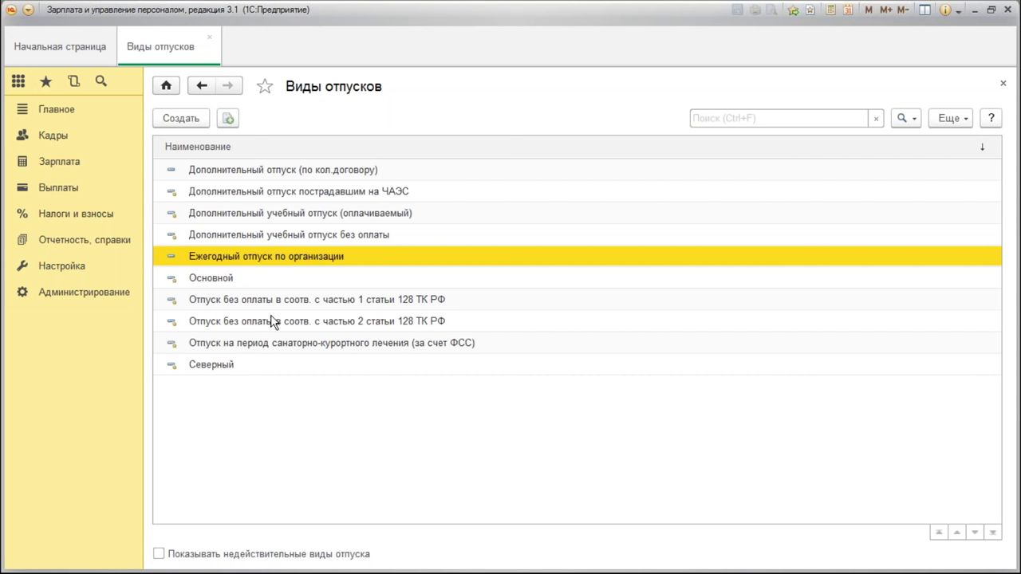
{"action": "double_click", "coordinate": [308, 257]}
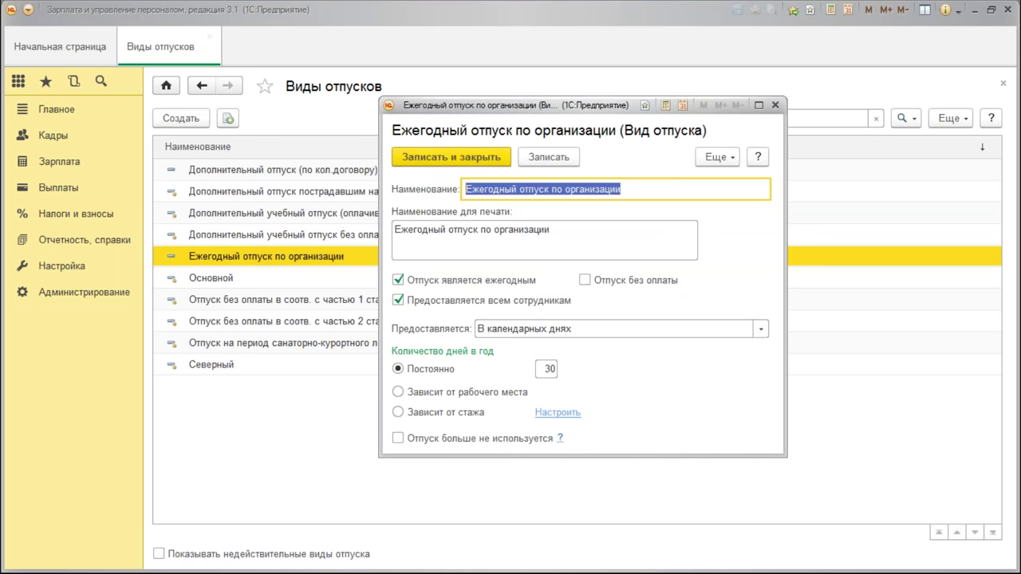
{"action": "left_click", "coordinate": [774, 105]}
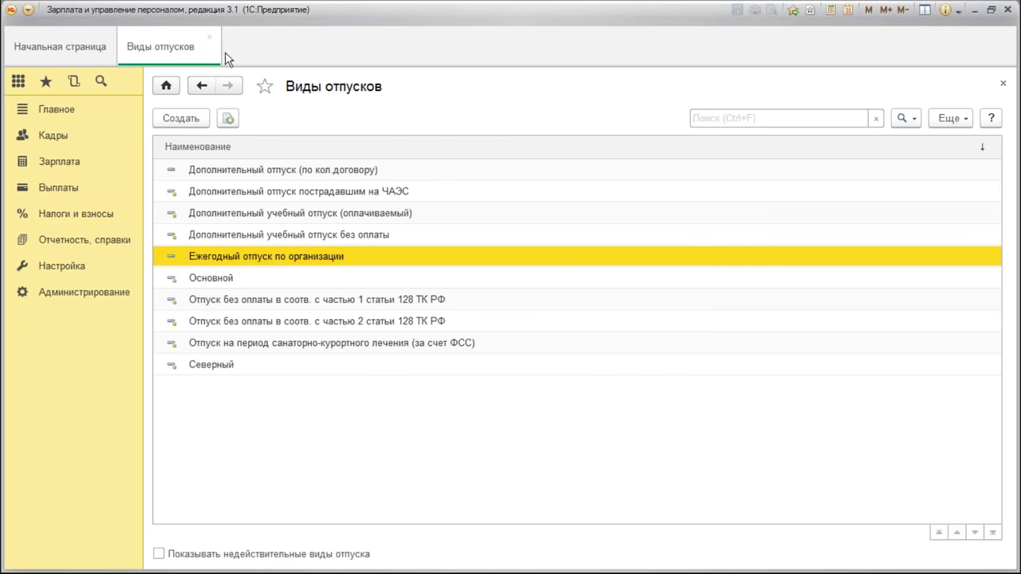
{"action": "left_click", "coordinate": [209, 36]}
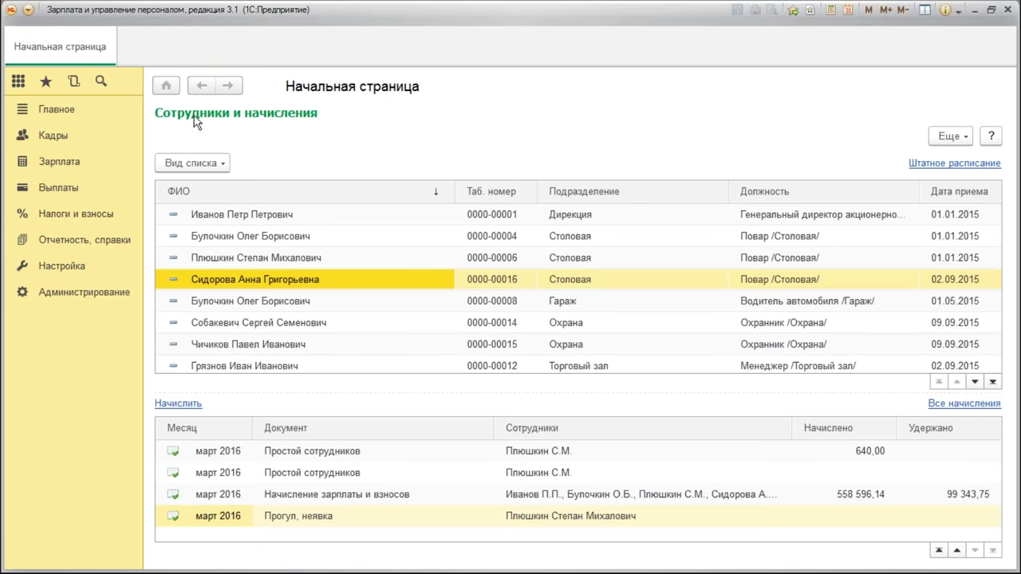
{"action": "left_click", "coordinate": [60, 142]}
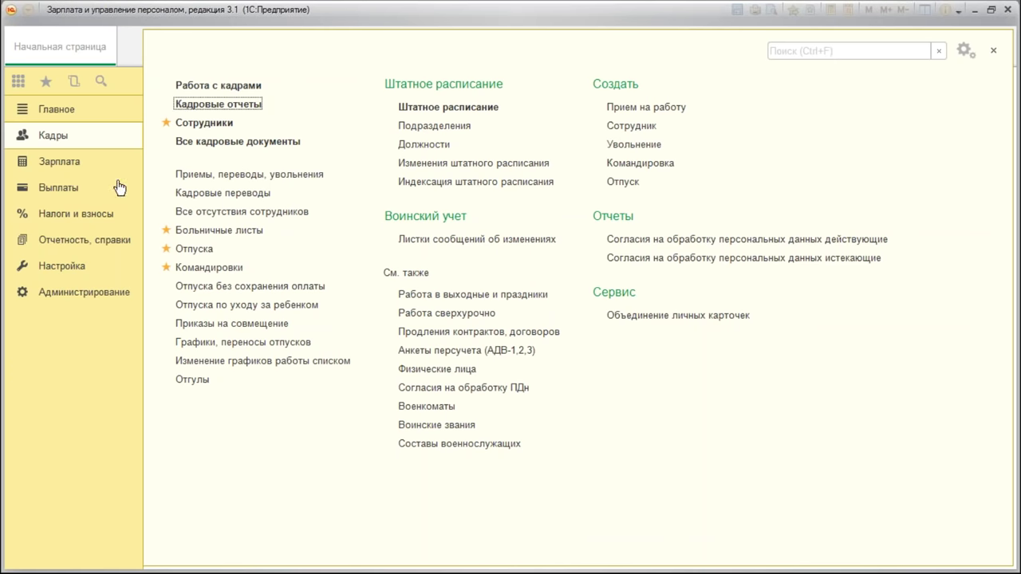
{"action": "left_click", "coordinate": [64, 270]}
{"action": "left_click", "coordinate": [231, 418]}
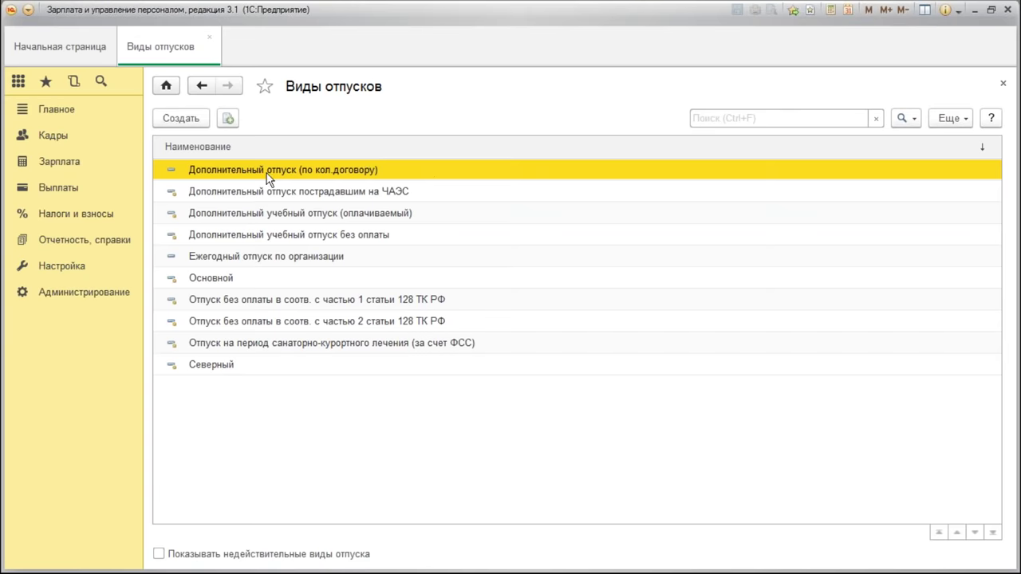
Append 'для инвалидов' to the print name of «Ежегодный отпуск по организации» and save
{"action": "left_click", "coordinate": [269, 193]}
{"action": "left_click", "coordinate": [293, 234]}
{"action": "left_click", "coordinate": [230, 280]}
{"action": "double_click", "coordinate": [252, 259]}
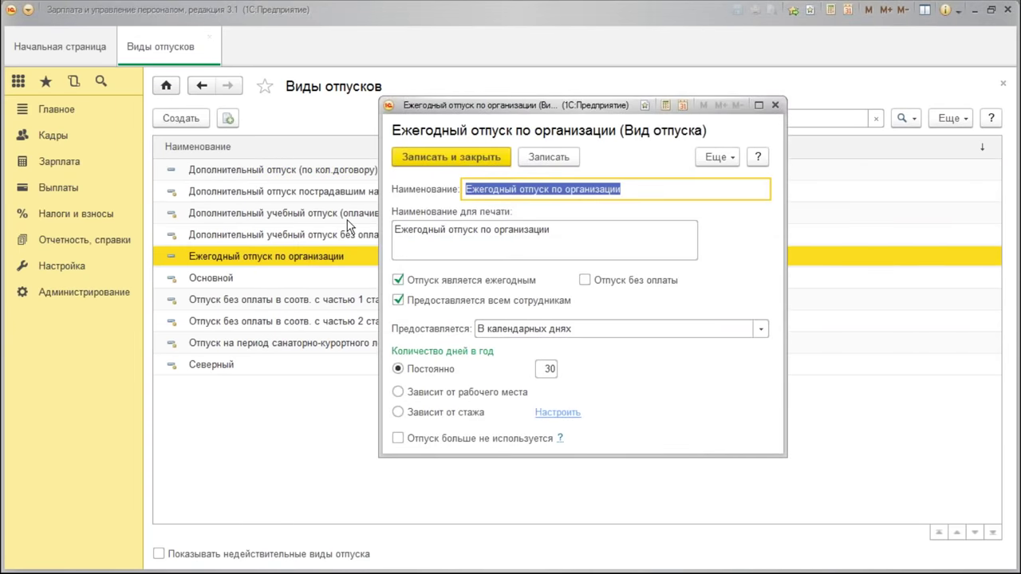
{"action": "left_click", "coordinate": [616, 233]}
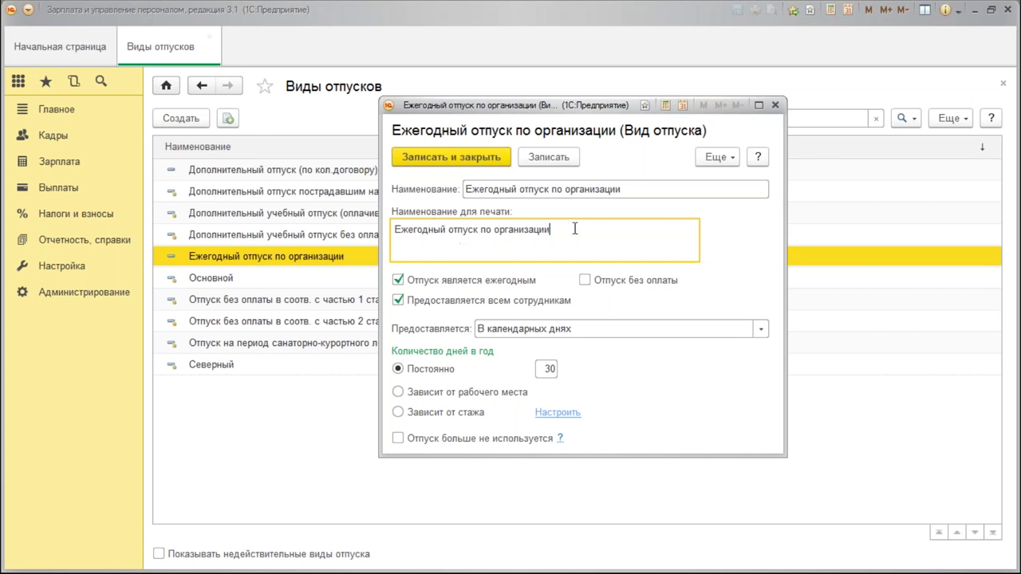
{"action": "left_click_drag", "start_coordinate": [447, 231], "coordinate": [325, 224]}
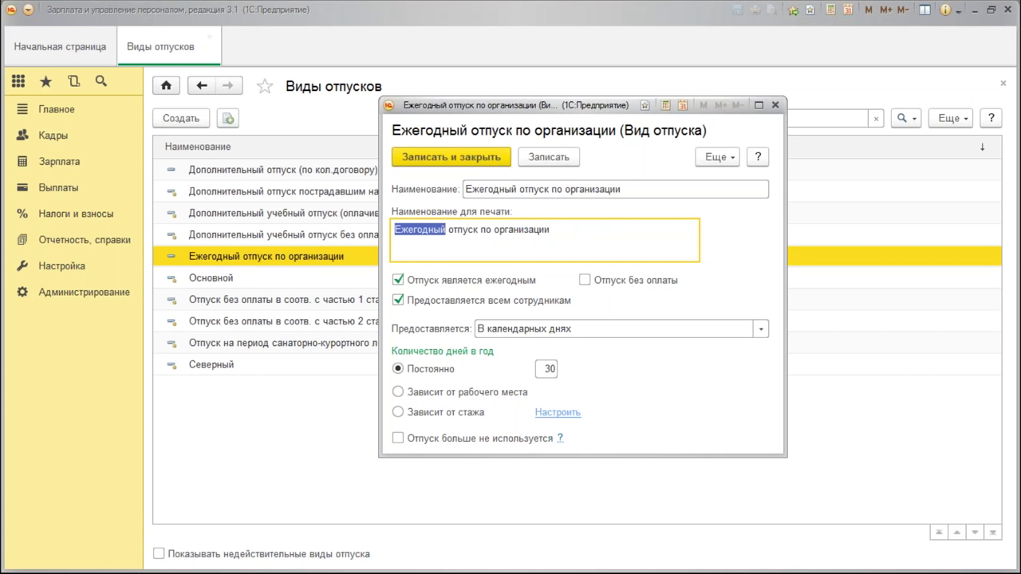
{"action": "left_click", "coordinate": [575, 228]}
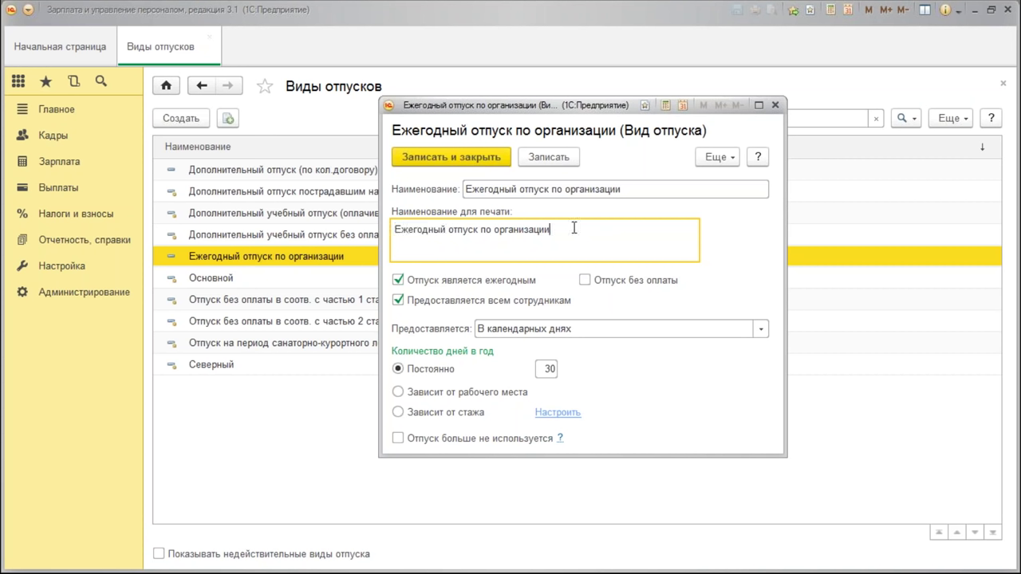
{"action": "type", "text": "для инвалидов"}
{"action": "left_click", "coordinate": [449, 154]}
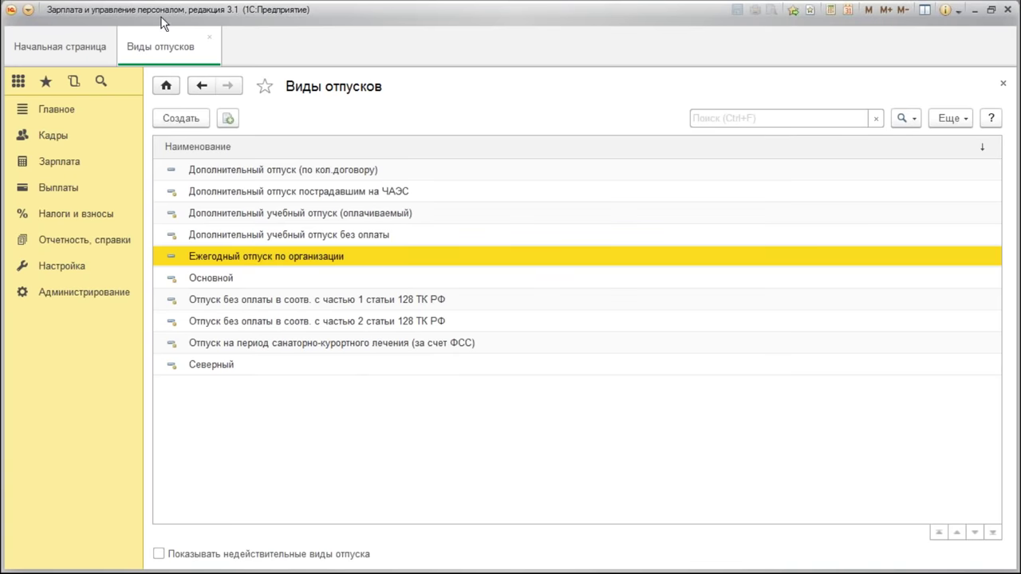
{"action": "left_click", "coordinate": [211, 44]}
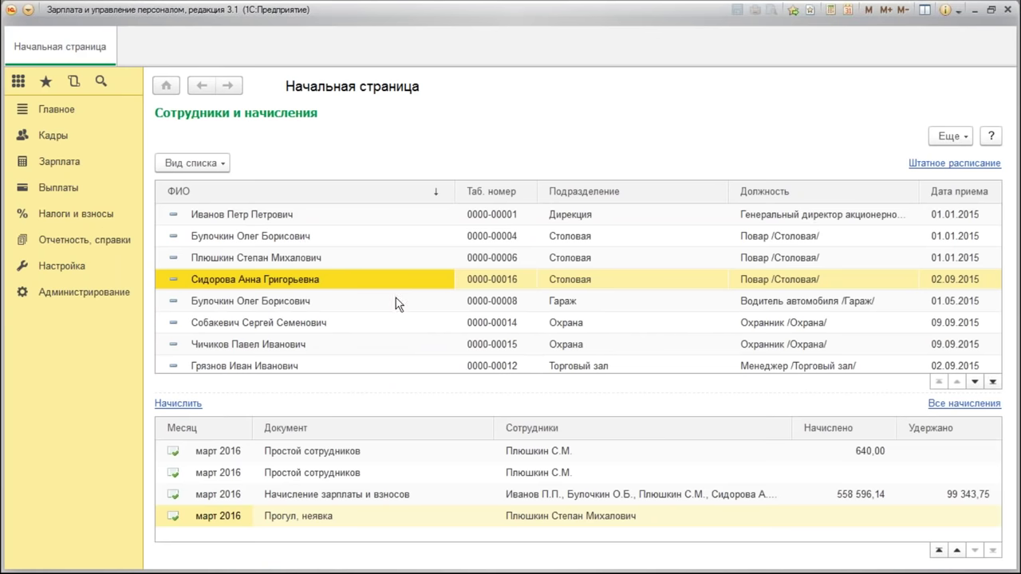
{"action": "scroll", "coordinate": [398, 319], "scroll_direction": "down", "scroll_amount": 3}
Open the first Не оформлен employee's card and review their work history and seniority
{"action": "left_click", "coordinate": [337, 324]}
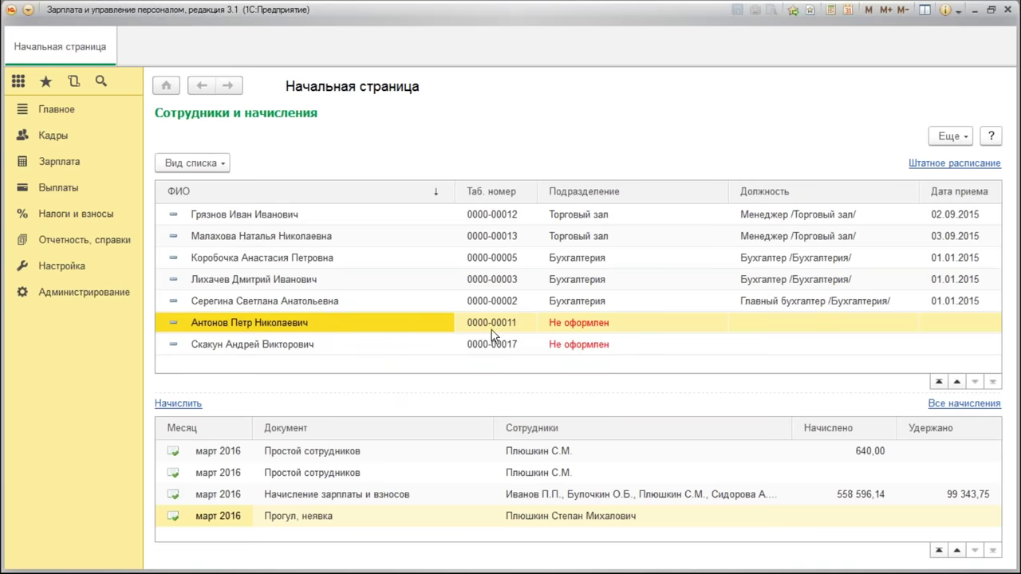
{"action": "double_click", "coordinate": [391, 327]}
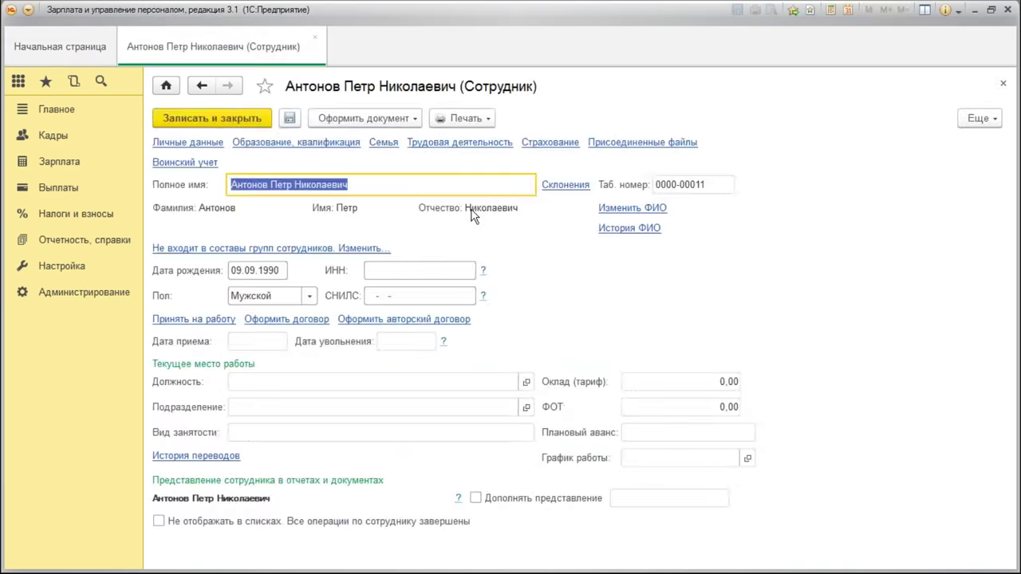
{"action": "left_click", "coordinate": [469, 142]}
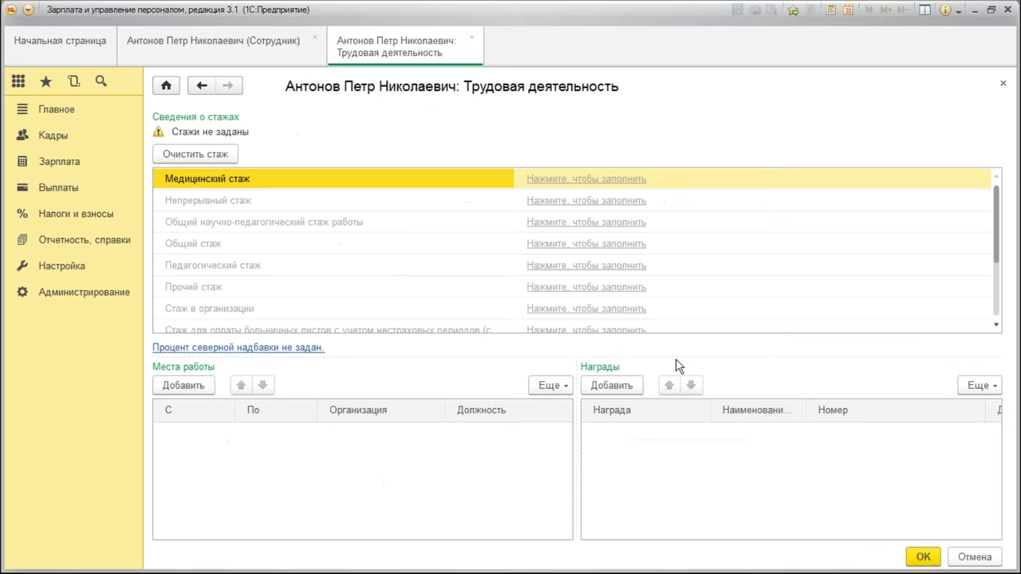
{"action": "left_click", "coordinate": [1003, 84]}
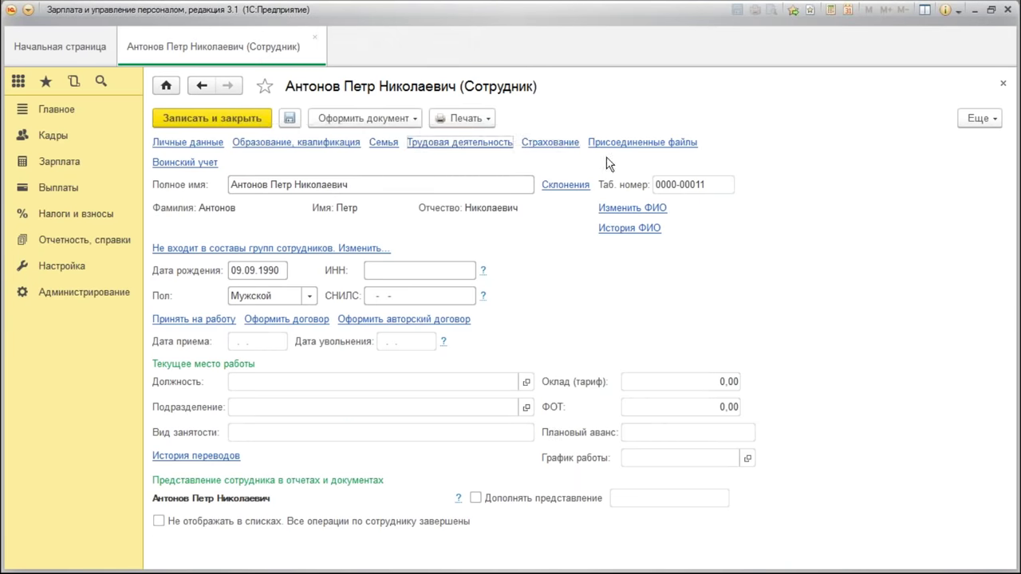
Check the additional leave days in the insurance details, close the card, and go to Кадры > Приемы, переводы, увольнения
{"action": "left_click", "coordinate": [567, 143]}
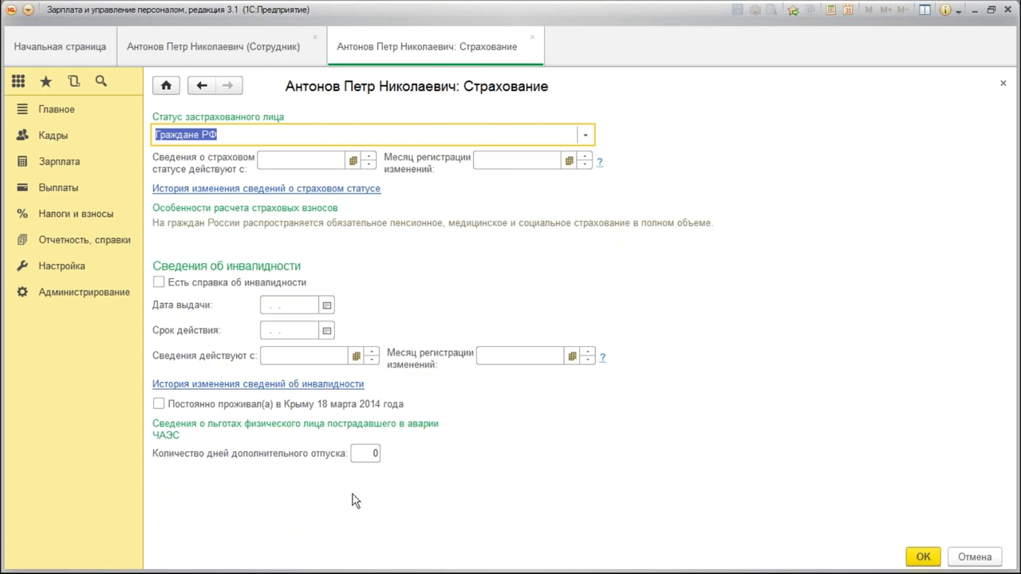
{"action": "left_click", "coordinate": [372, 452]}
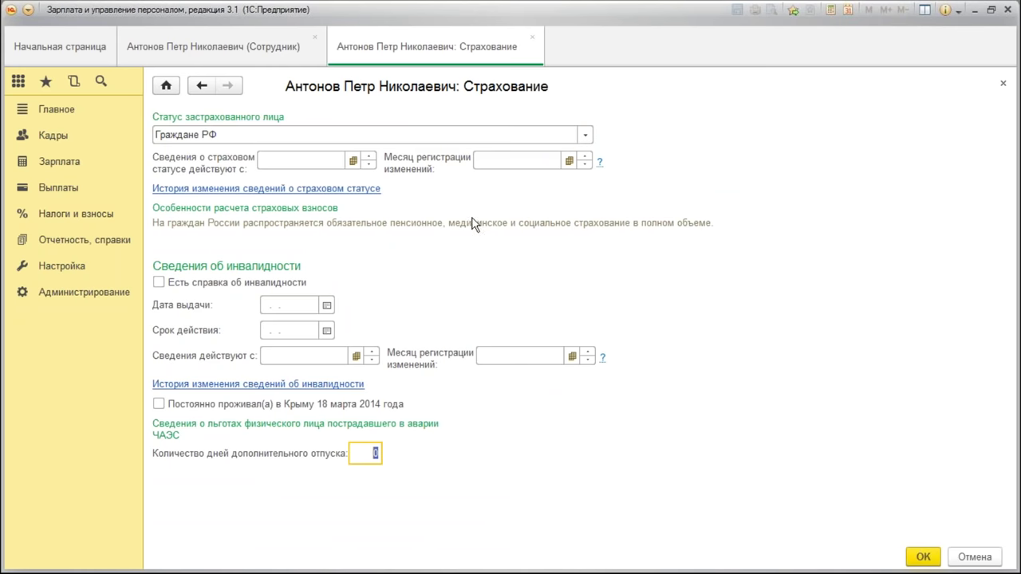
{"action": "left_click", "coordinate": [530, 38]}
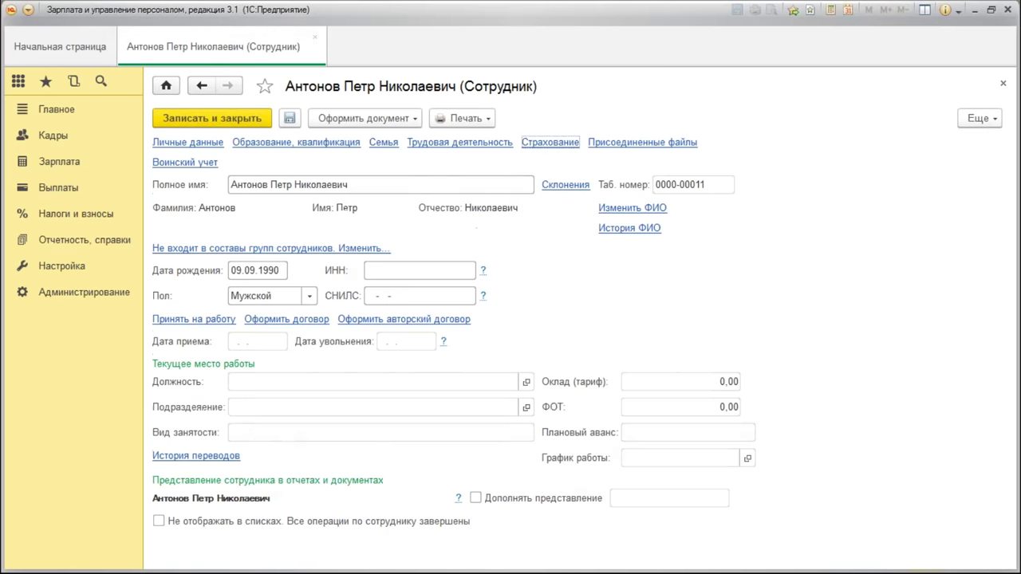
{"action": "left_click", "coordinate": [315, 37]}
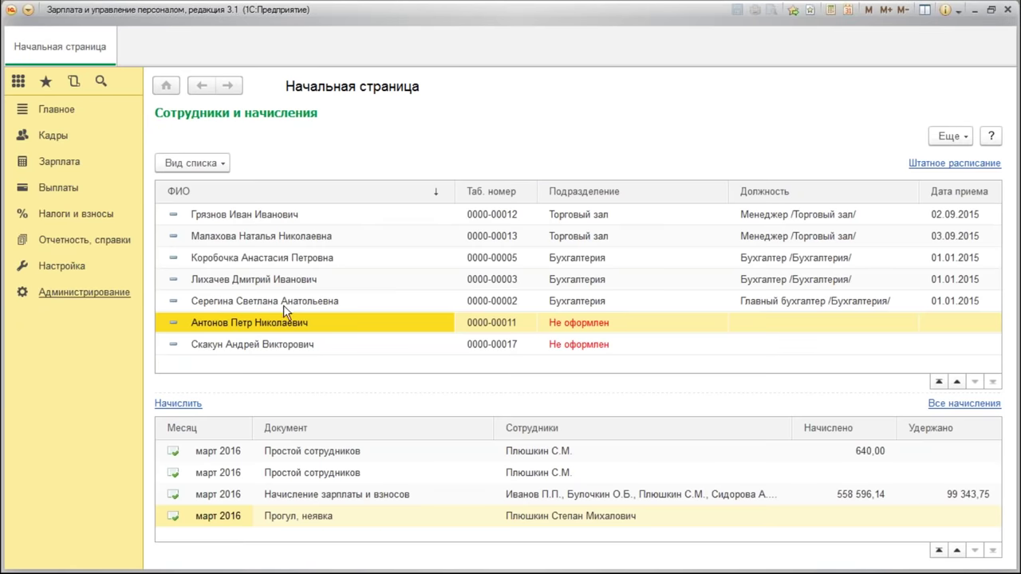
{"action": "left_click", "coordinate": [45, 139]}
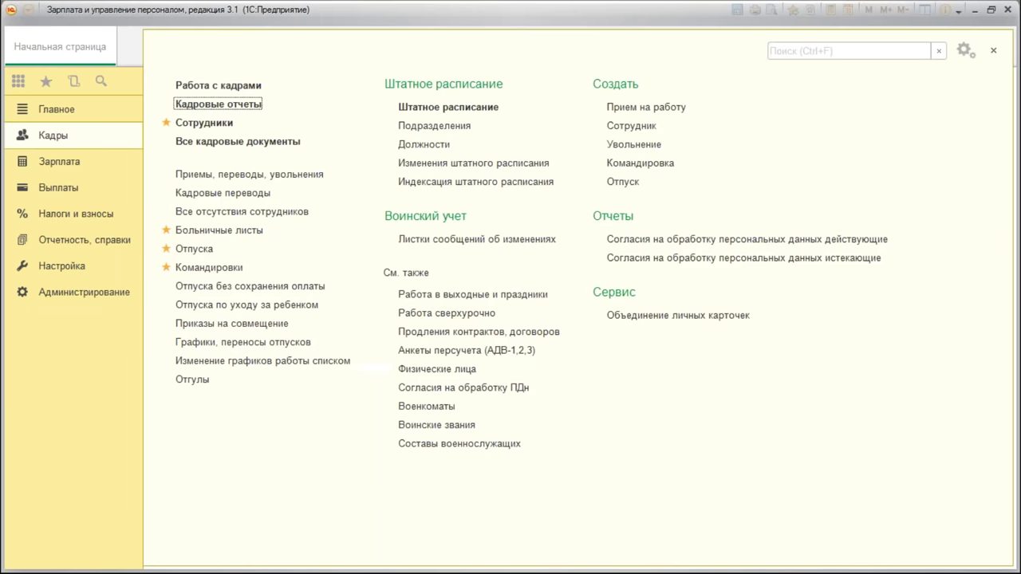
{"action": "left_click", "coordinate": [248, 174]}
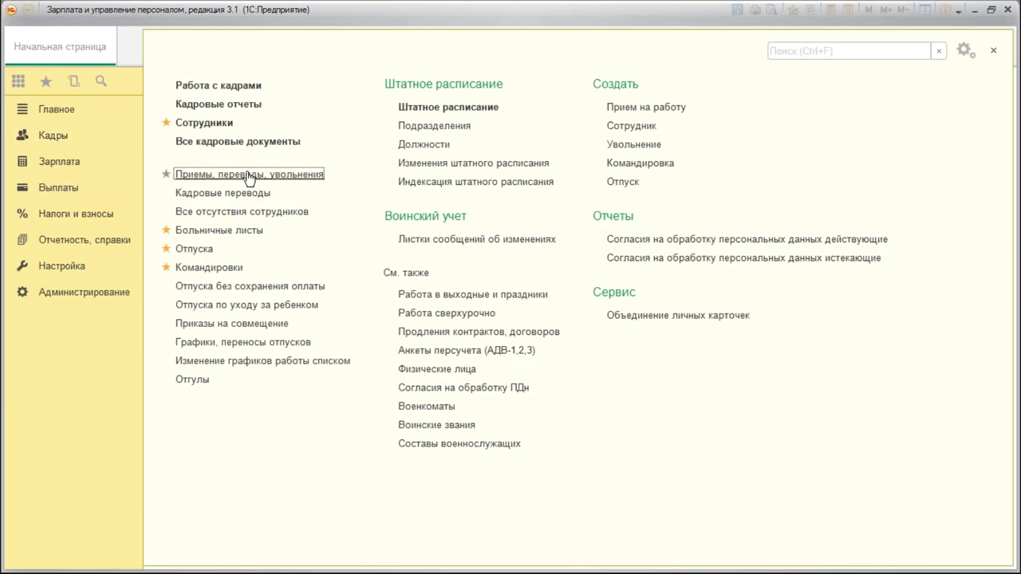
Create a hiring document for the new employee in Торговый зал as Менеджер /Торговый зал/
{"action": "left_click", "coordinate": [181, 146]}
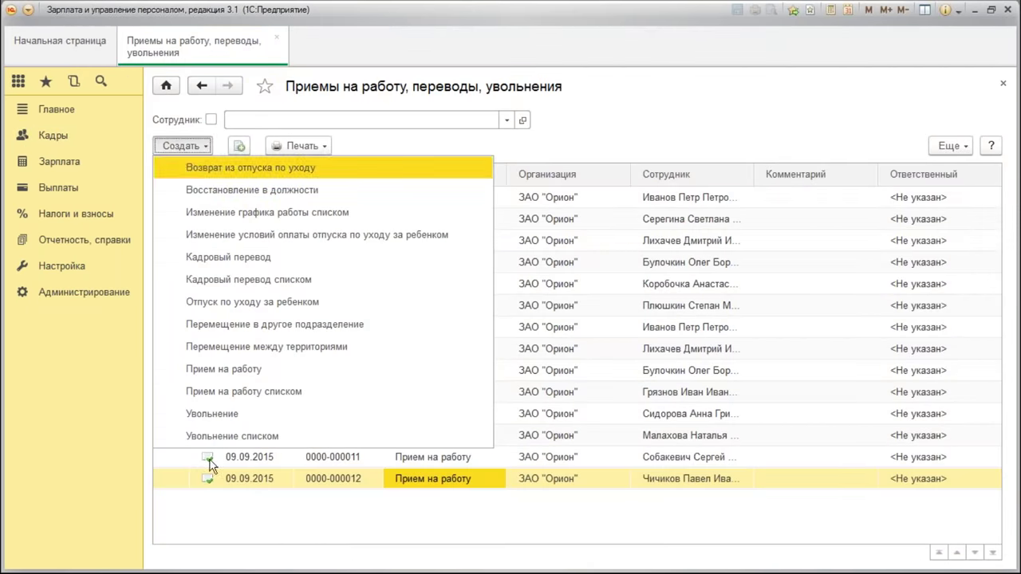
{"action": "left_click", "coordinate": [267, 365]}
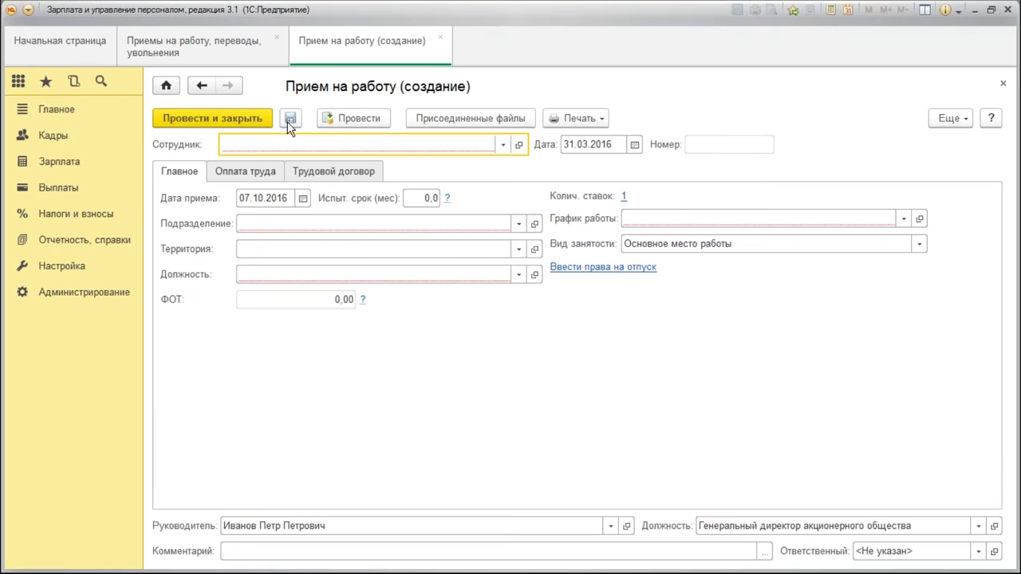
{"action": "left_click", "coordinate": [503, 144]}
{"action": "left_click", "coordinate": [327, 191]}
{"action": "double_click", "coordinate": [425, 257]}
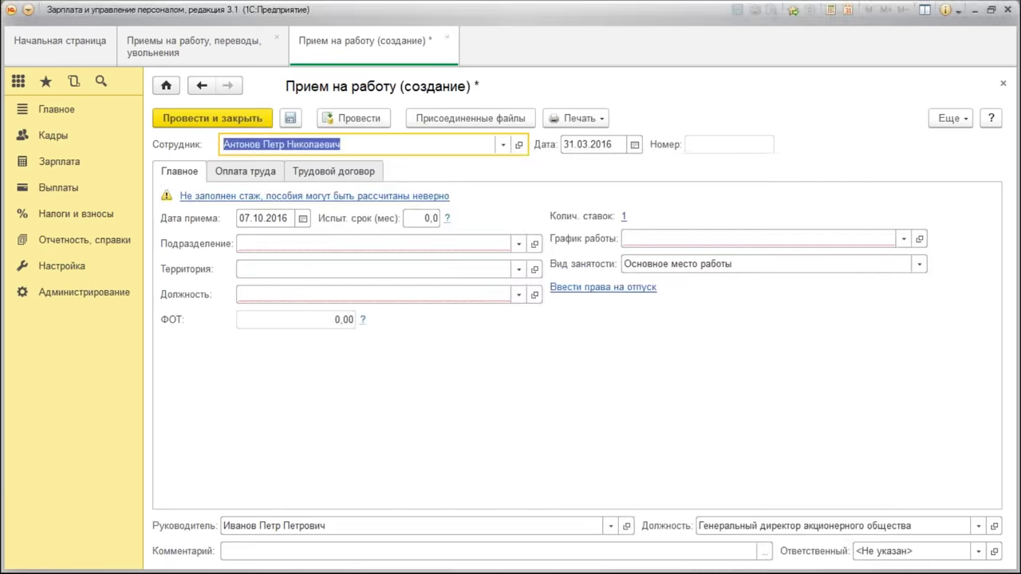
{"action": "left_click", "coordinate": [378, 246]}
{"action": "left_click", "coordinate": [302, 266]}
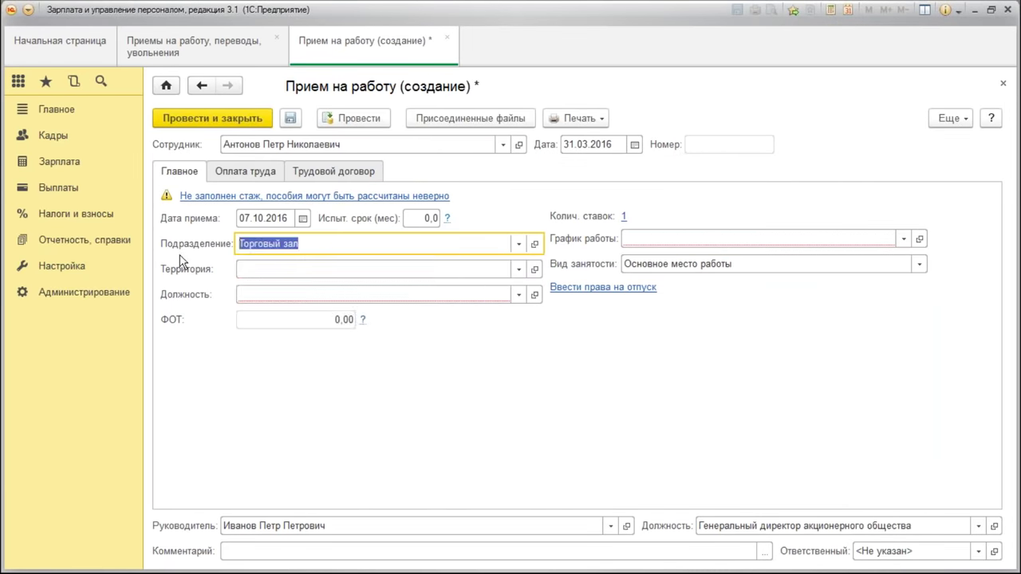
{"action": "left_click", "coordinate": [378, 292]}
{"action": "left_click", "coordinate": [335, 319]}
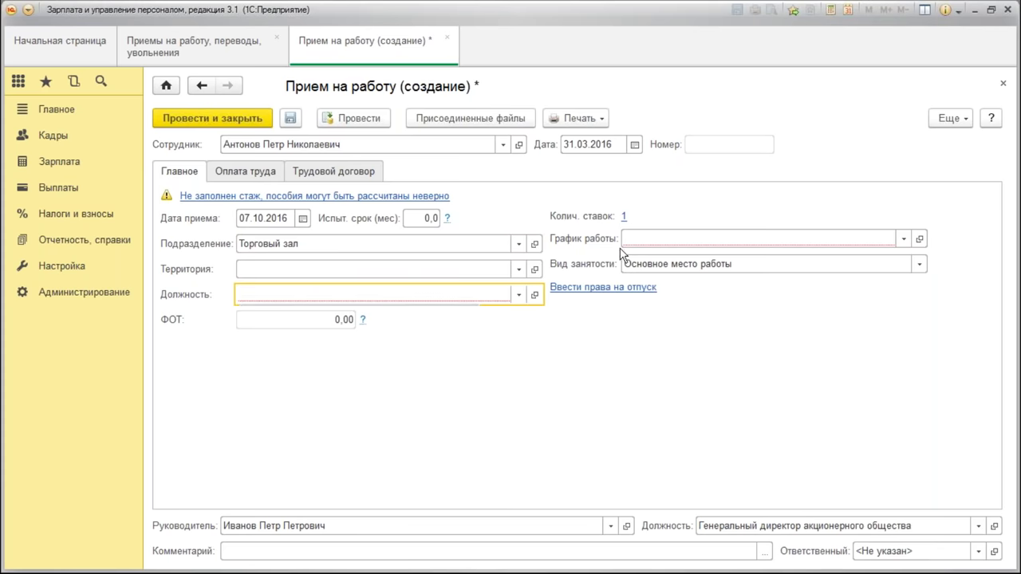
Give the hire a 30-day Ежегодный отпуск по организации leave entitlement
{"action": "left_click", "coordinate": [889, 288]}
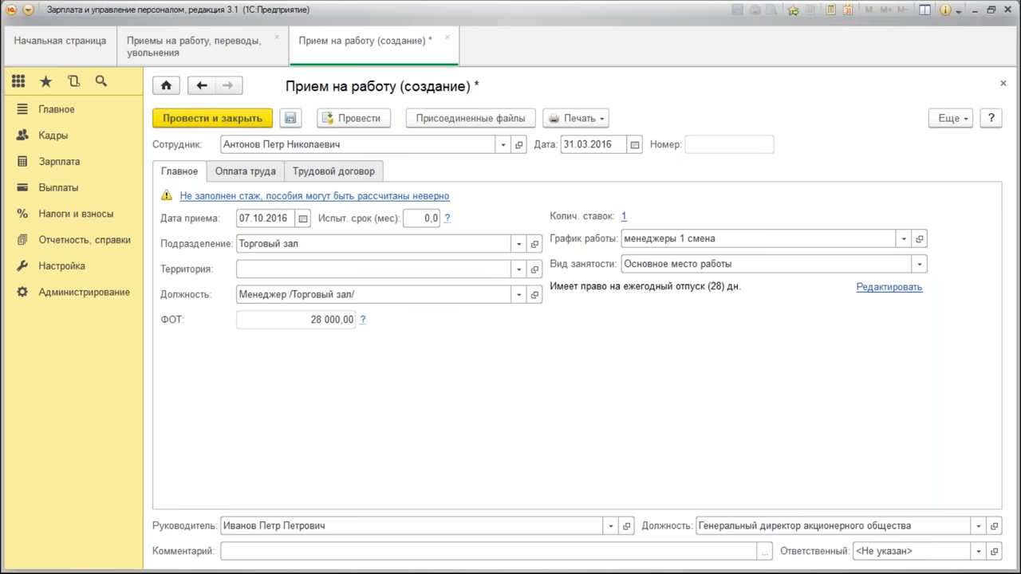
{"action": "left_click", "coordinate": [638, 351]}
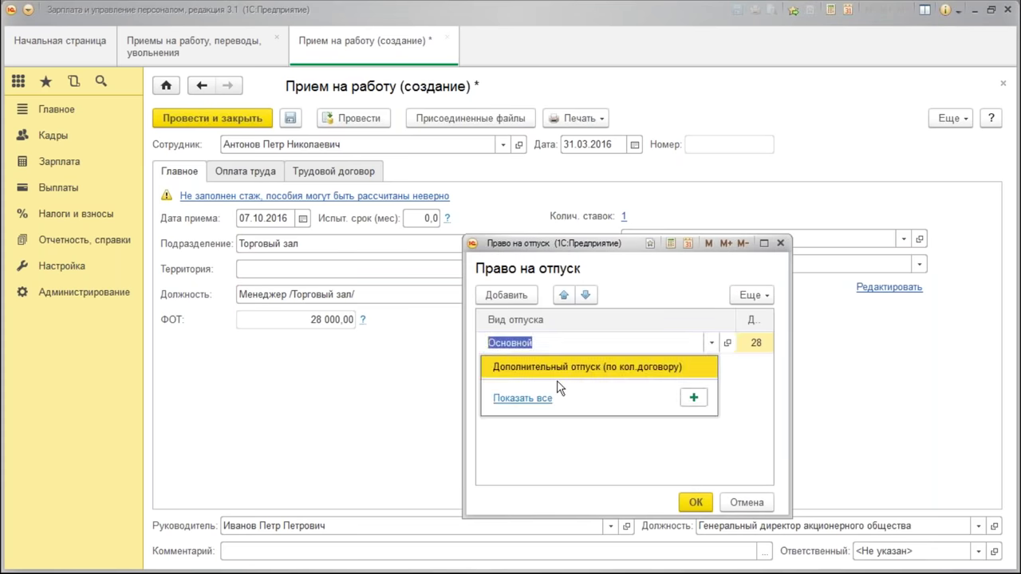
{"action": "left_click", "coordinate": [515, 399]}
{"action": "double_click", "coordinate": [530, 322]}
{"action": "left_click", "coordinate": [738, 391]}
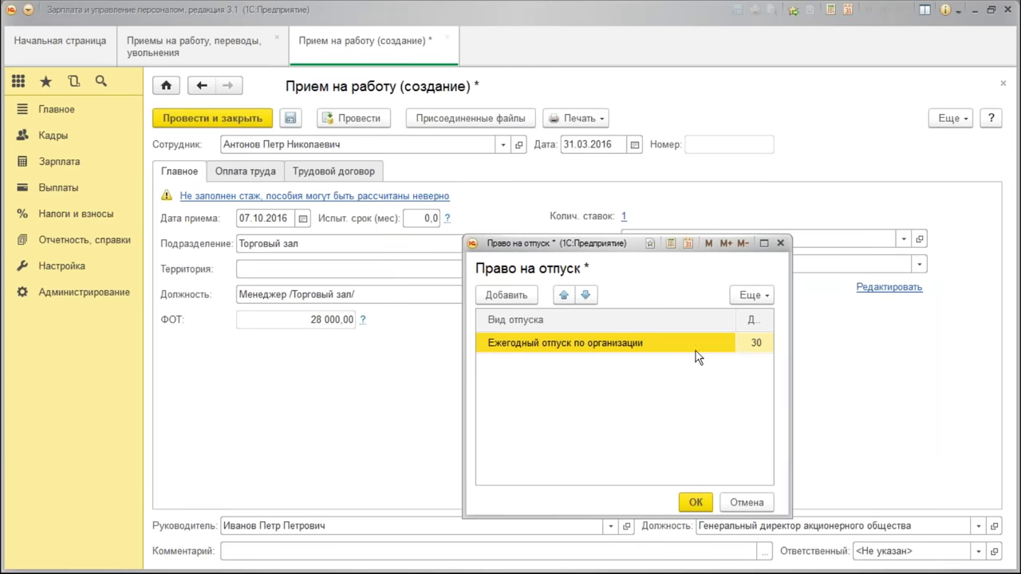
{"action": "left_click", "coordinate": [698, 501]}
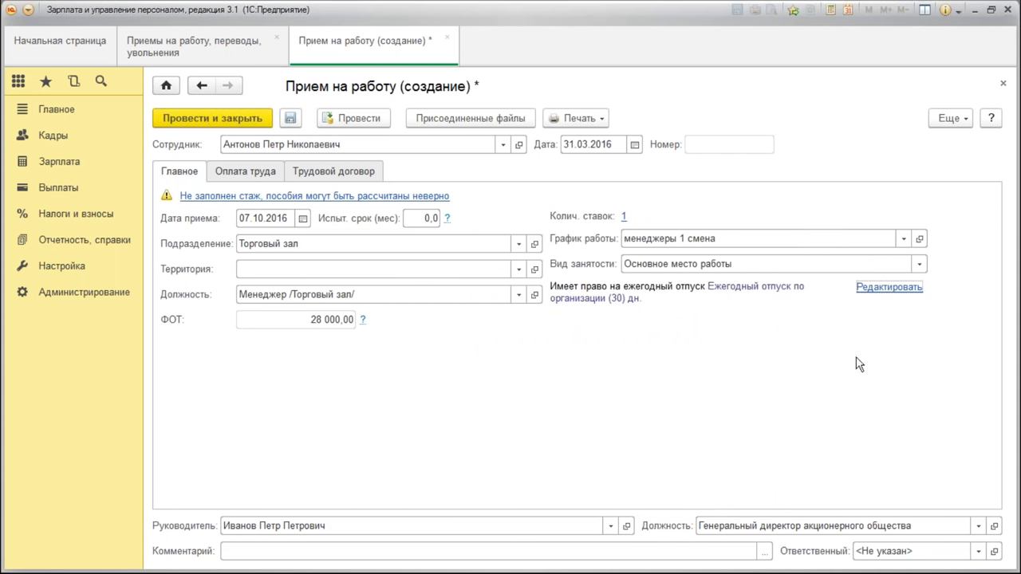
Set the document and hire dates to 01.01.2016, review pay and contract, then post and close
{"action": "left_click", "coordinate": [584, 144]}
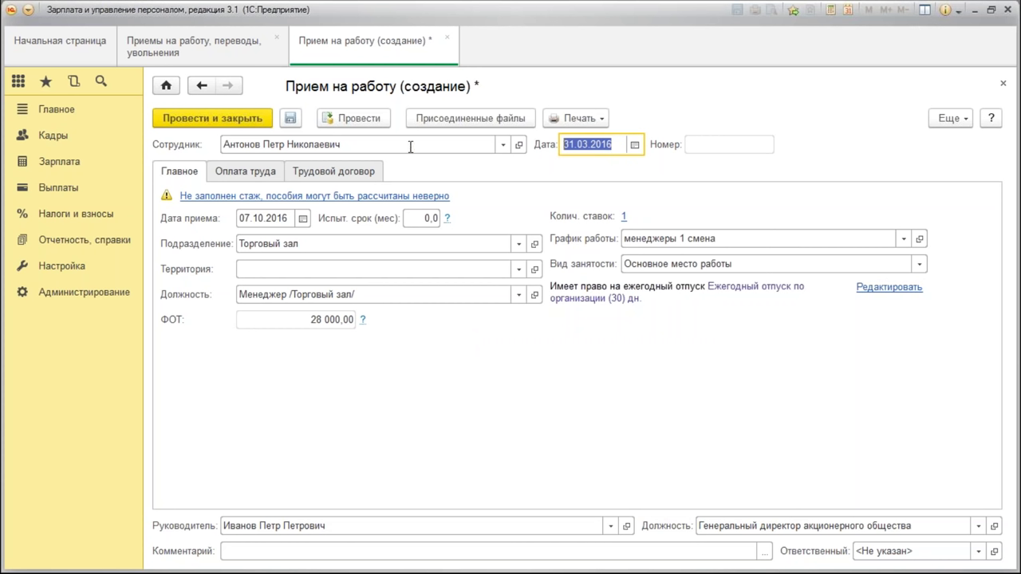
{"action": "type", "text": "01.01."}
{"action": "key", "text": "Tab"}
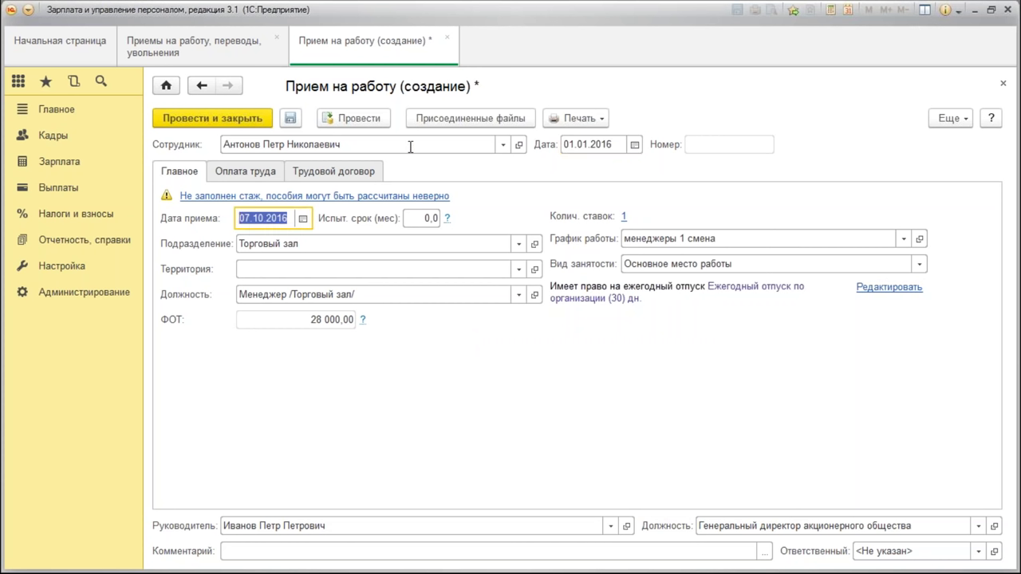
{"action": "type", "text": "01.01"}
{"action": "key", "text": "Tab"}
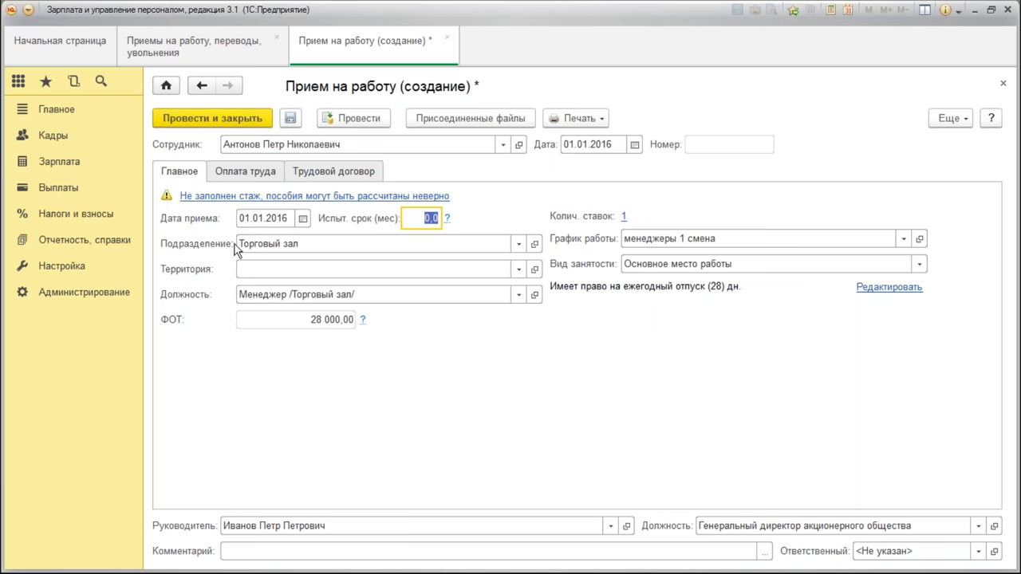
{"action": "left_click", "coordinate": [257, 171]}
{"action": "left_click", "coordinate": [338, 172]}
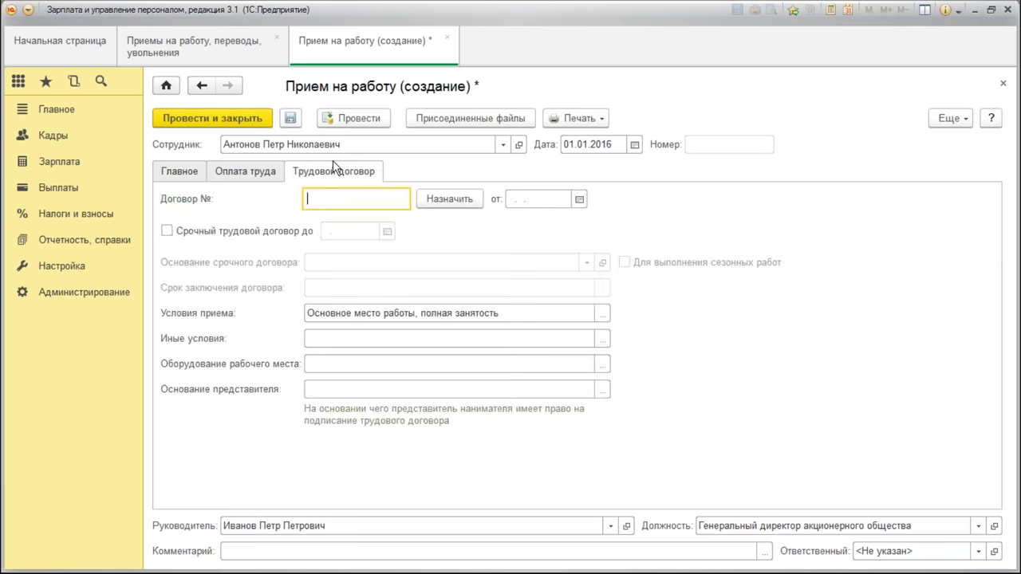
{"action": "left_click", "coordinate": [198, 118]}
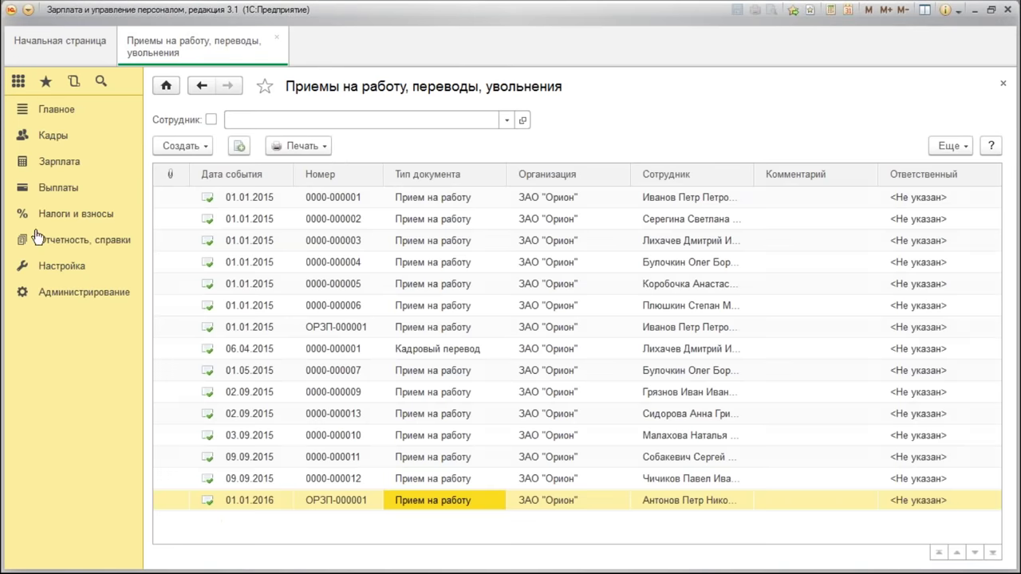
Open the Остатки отпусков report filtered to the newly hired manager
{"action": "left_click", "coordinate": [52, 136]}
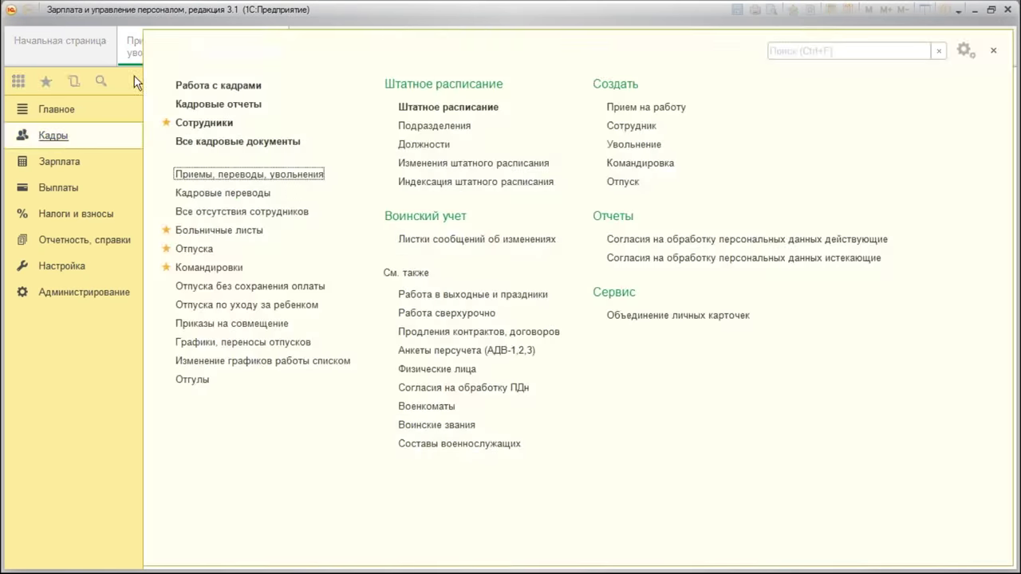
{"action": "left_click", "coordinate": [247, 113]}
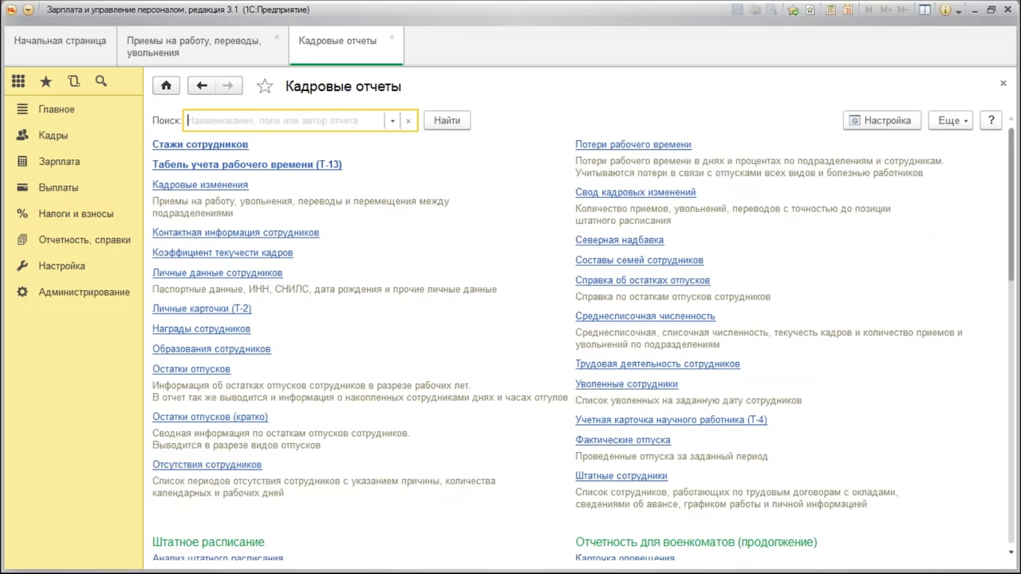
{"action": "left_click", "coordinate": [185, 369]}
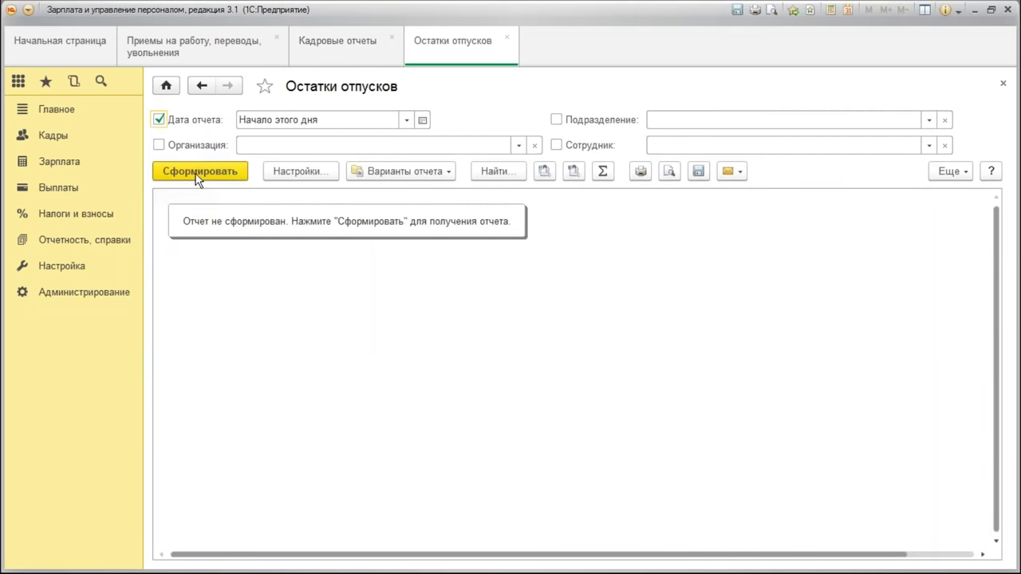
{"action": "left_click", "coordinate": [724, 143]}
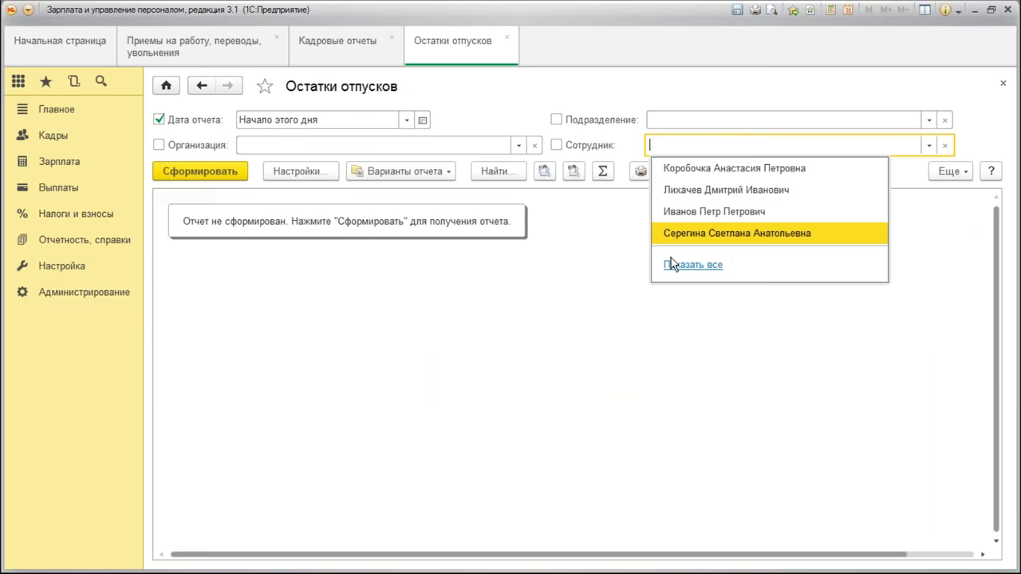
{"action": "left_click", "coordinate": [193, 47]}
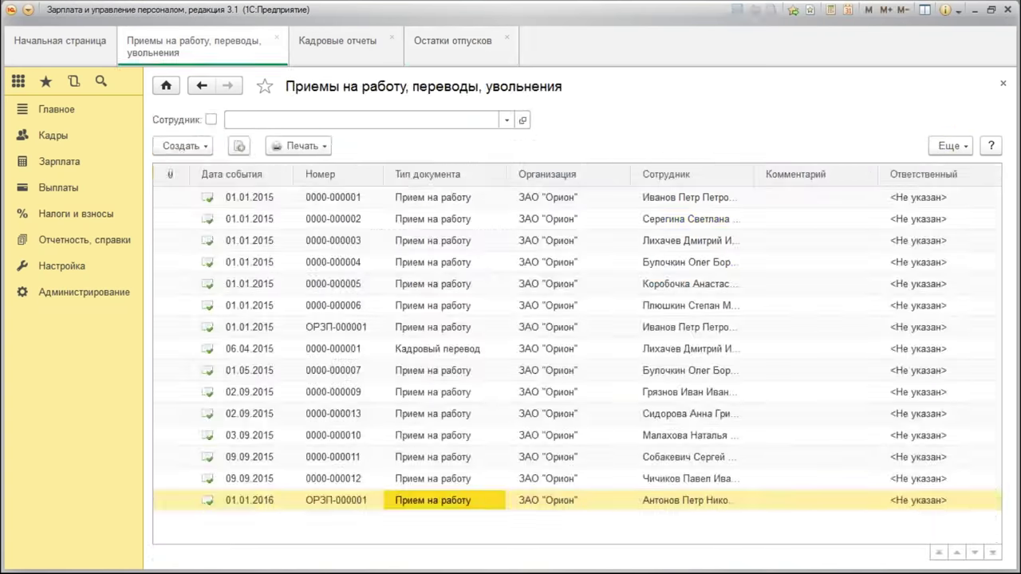
{"action": "left_click", "coordinate": [449, 43]}
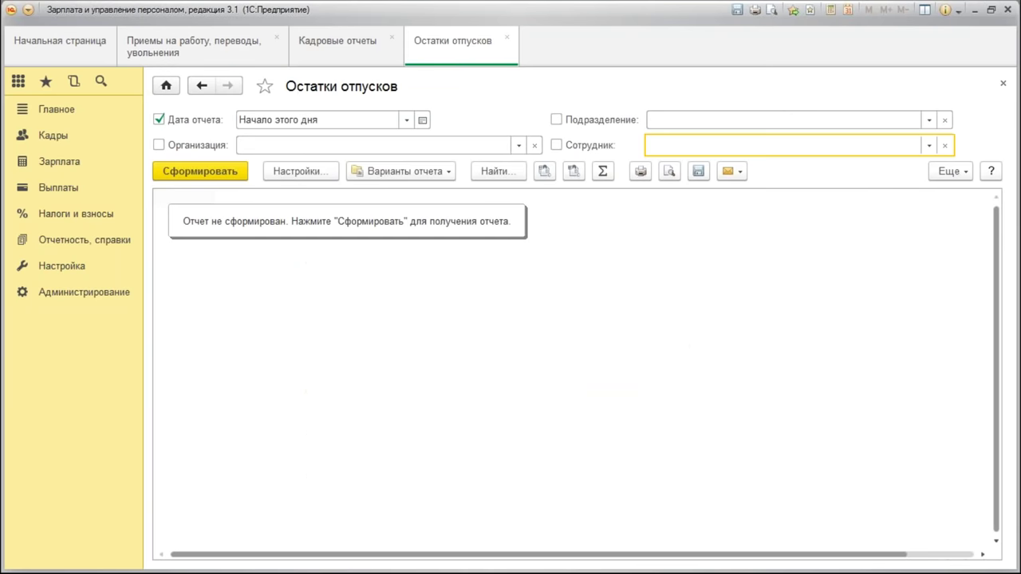
{"action": "left_click", "coordinate": [930, 147]}
{"action": "left_click", "coordinate": [689, 264]}
{"action": "left_click", "coordinate": [501, 432]}
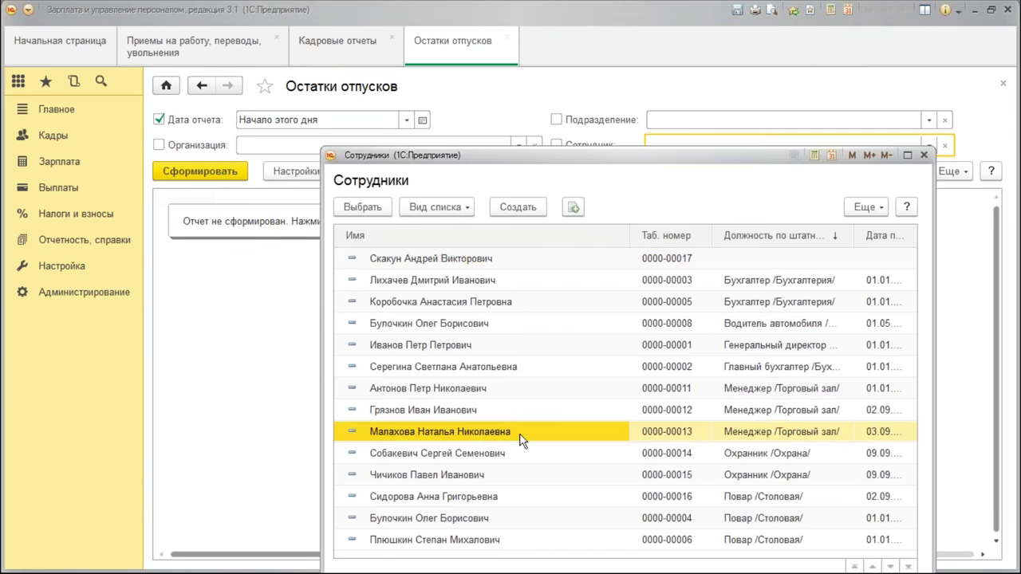
{"action": "double_click", "coordinate": [539, 397]}
Generate the report showing 21 remaining days, close it, and reopen hiring document ОРЗП-000001
{"action": "left_click", "coordinate": [191, 172]}
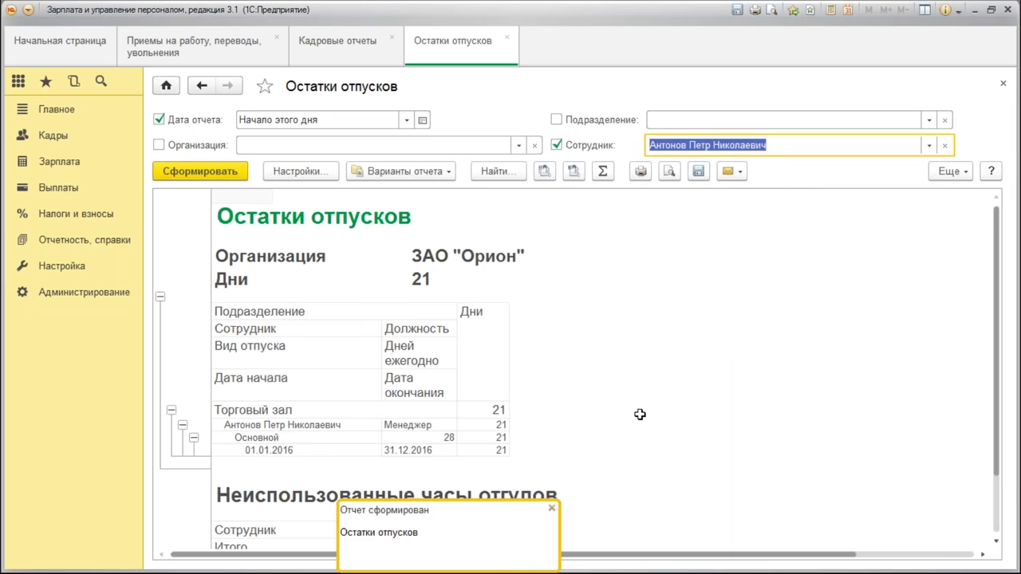
{"action": "left_click", "coordinate": [823, 401]}
{"action": "scroll", "coordinate": [790, 390], "scroll_direction": "down", "scroll_amount": 5}
{"action": "scroll", "coordinate": [789, 390], "scroll_direction": "up", "scroll_amount": 3}
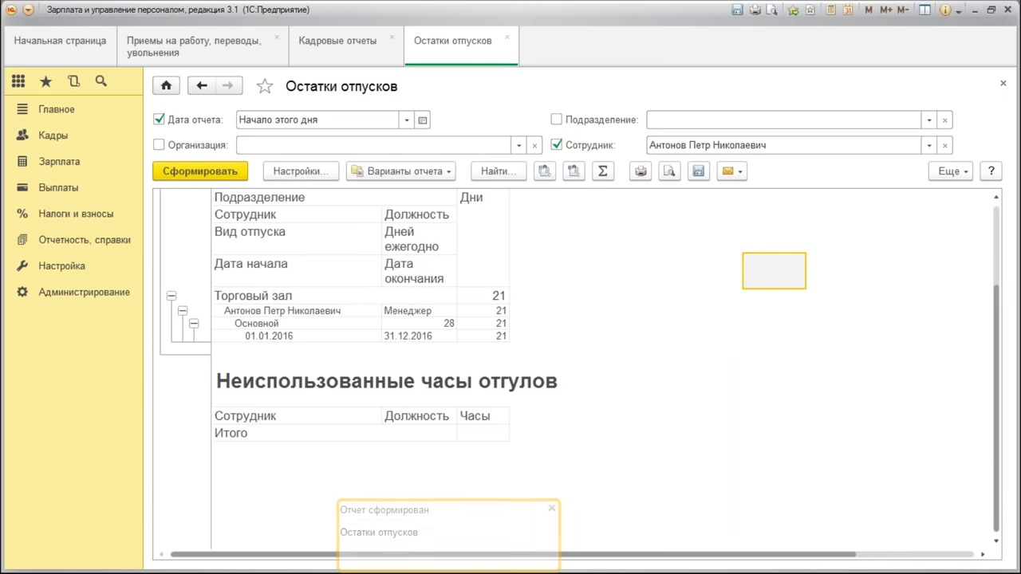
{"action": "left_click", "coordinate": [1003, 86]}
{"action": "double_click", "coordinate": [644, 500]}
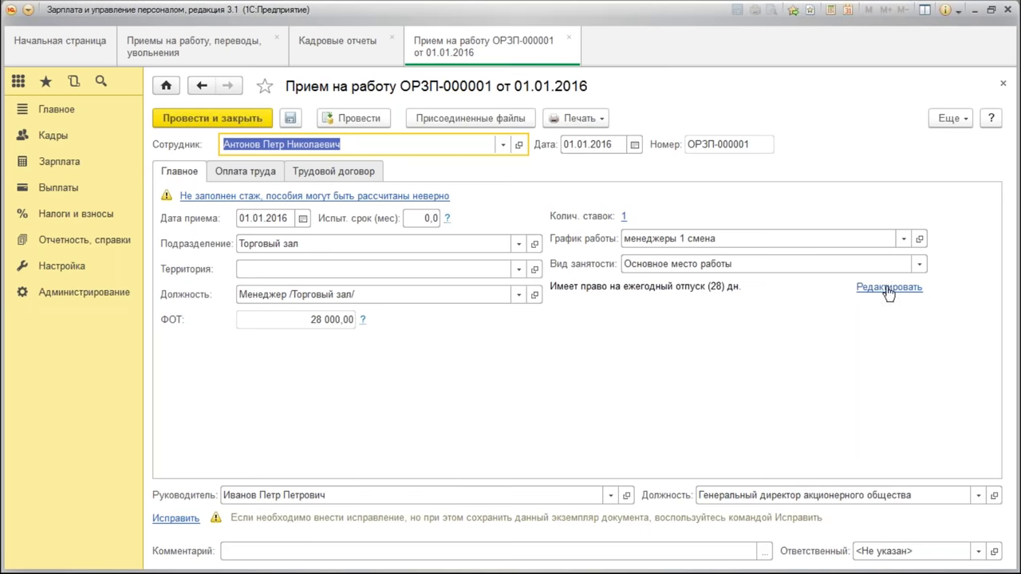
Set the entitlement to 30 days of Ежегодный отпуск по организации and repost ОРЗП-000001
{"action": "left_click", "coordinate": [889, 289]}
{"action": "double_click", "coordinate": [649, 341]}
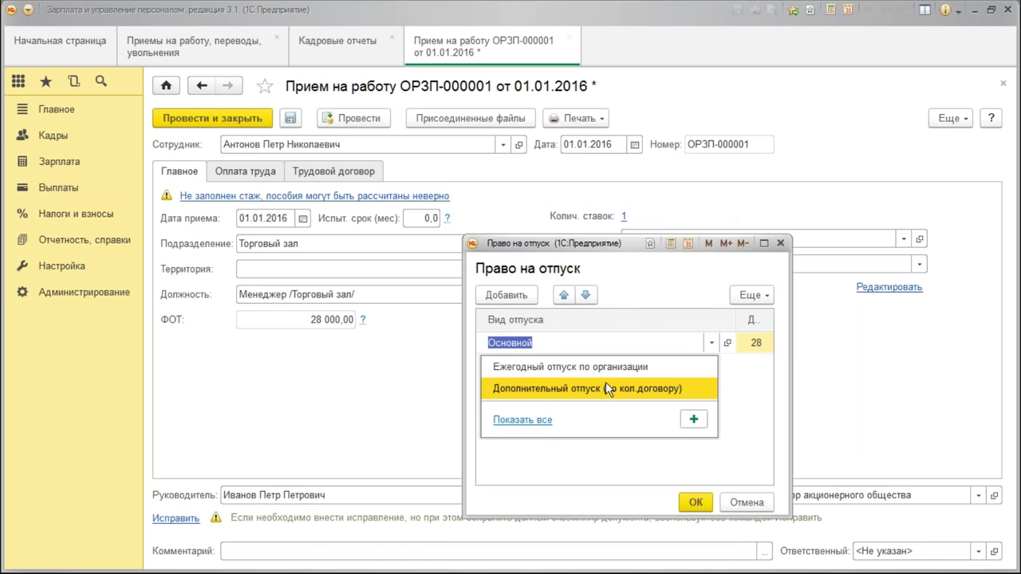
{"action": "left_click", "coordinate": [517, 421]}
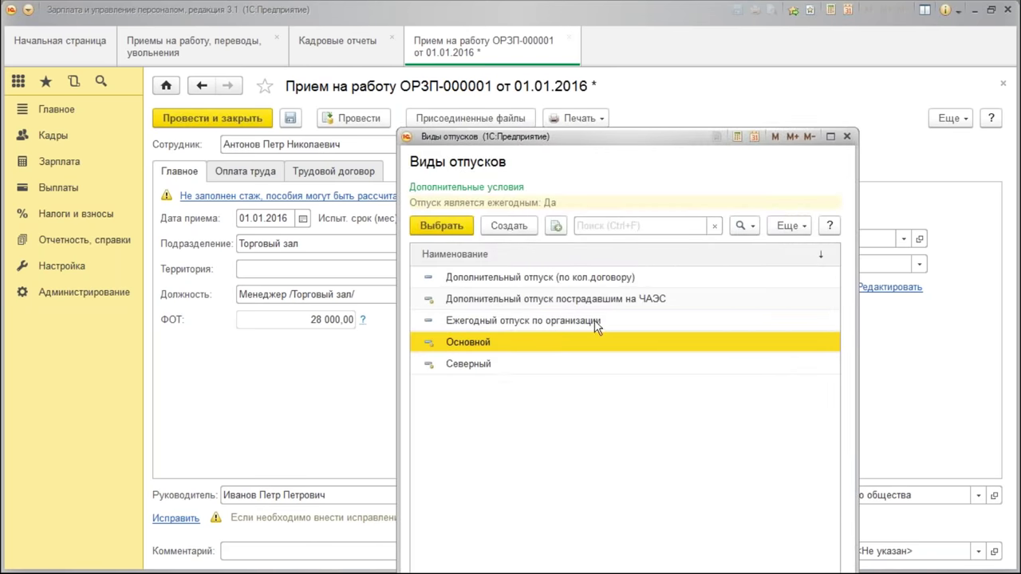
{"action": "double_click", "coordinate": [560, 321]}
{"action": "left_click", "coordinate": [694, 425]}
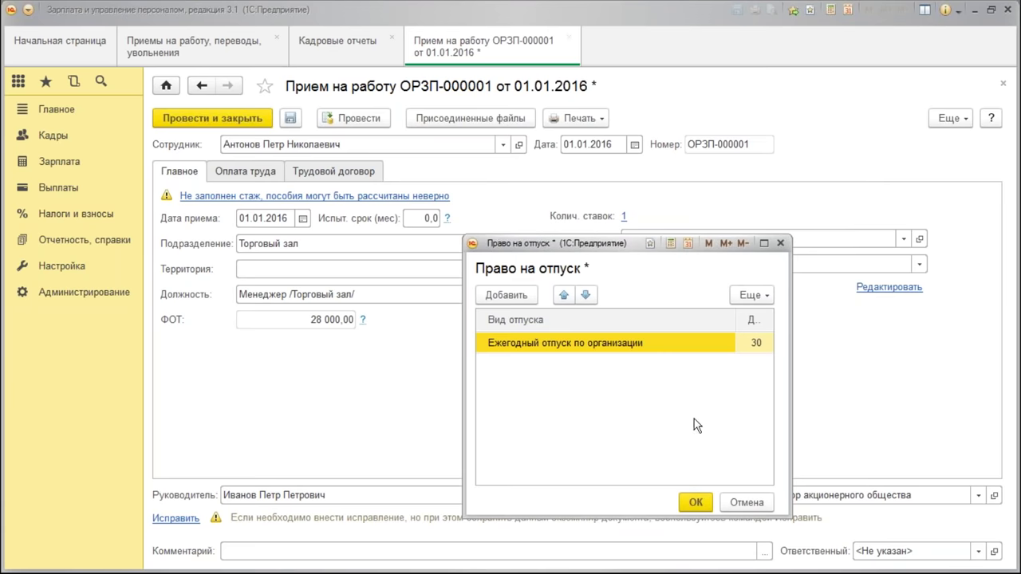
{"action": "left_click", "coordinate": [696, 502]}
{"action": "left_click", "coordinate": [354, 118]}
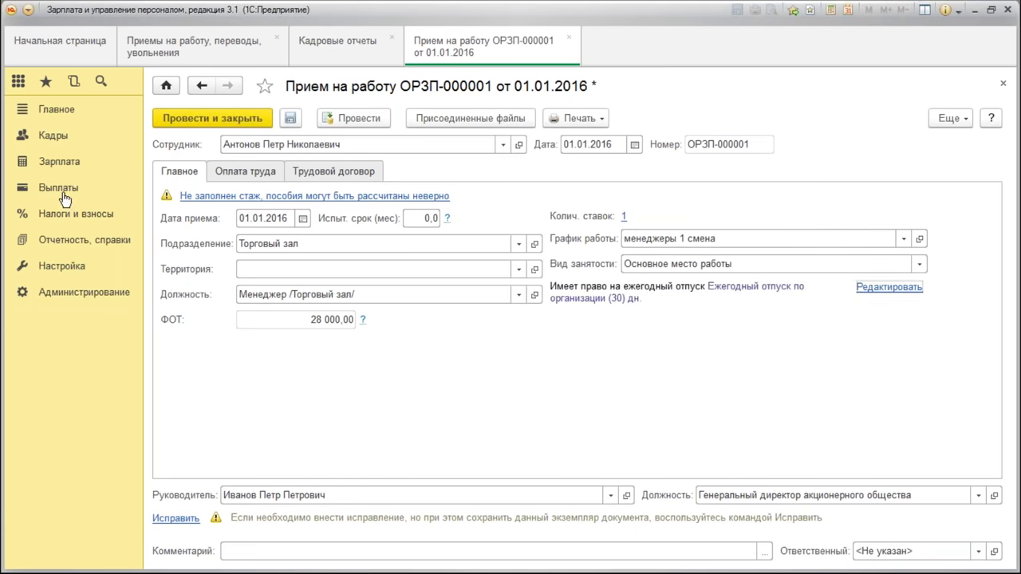
{"action": "left_click", "coordinate": [214, 120]}
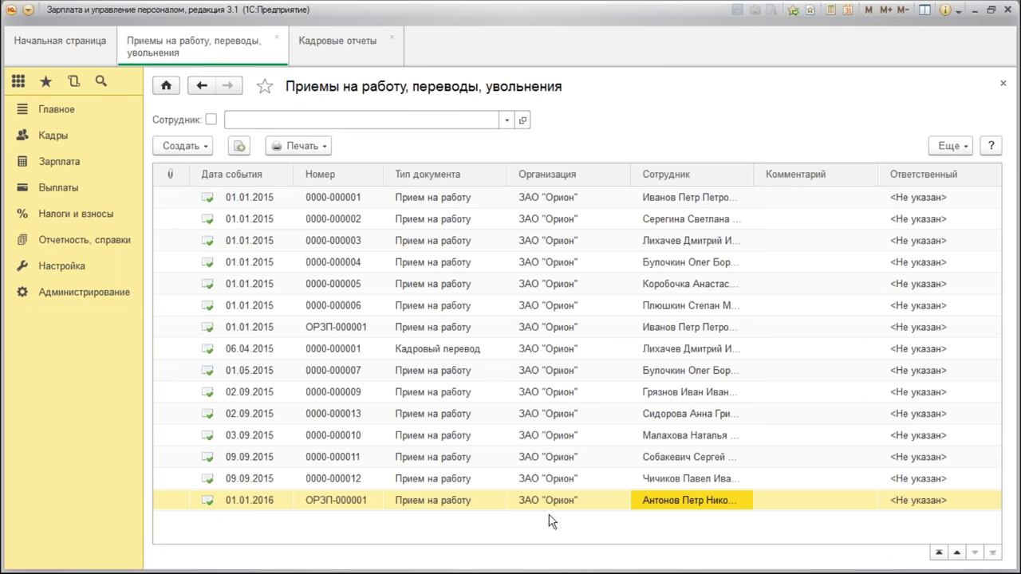
Generate Остатки отпусков and check the 30 annual days and 22,5-day balance for 2016
{"action": "left_click", "coordinate": [344, 42]}
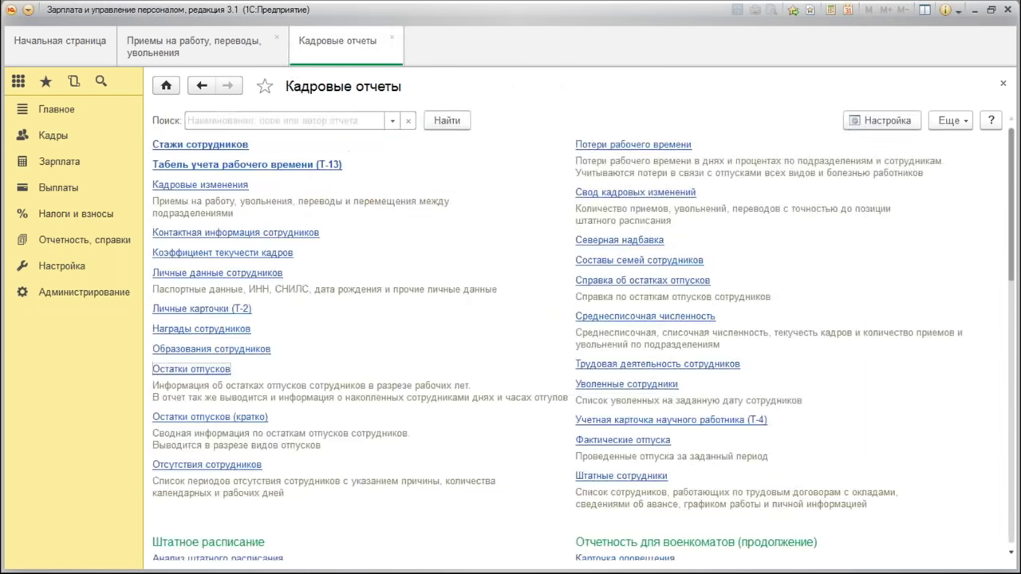
{"action": "left_click", "coordinate": [200, 170]}
{"action": "left_click", "coordinate": [716, 385]}
{"action": "scroll", "coordinate": [722, 399], "scroll_direction": "down", "scroll_amount": 3}
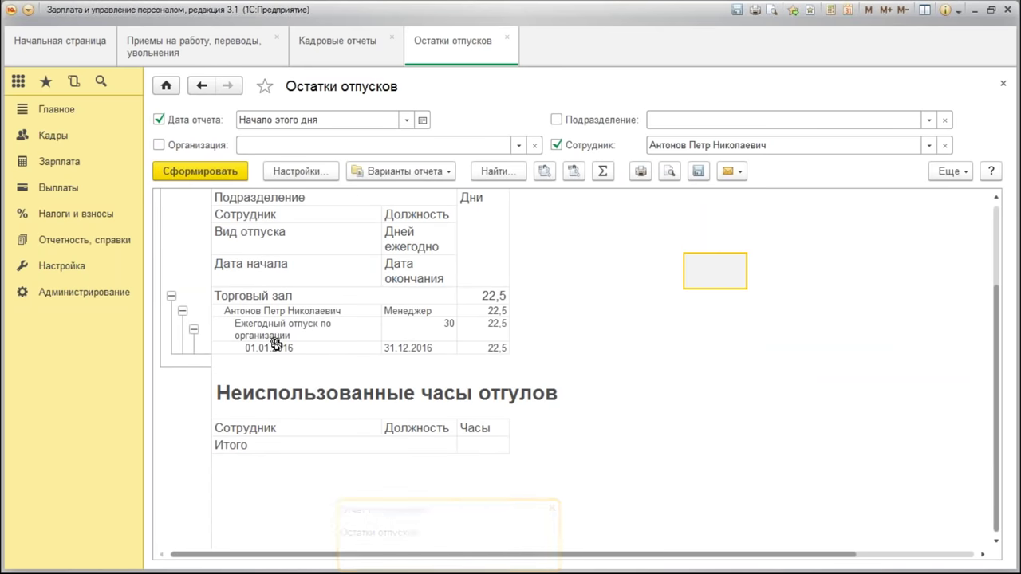
{"action": "left_click", "coordinate": [387, 338]}
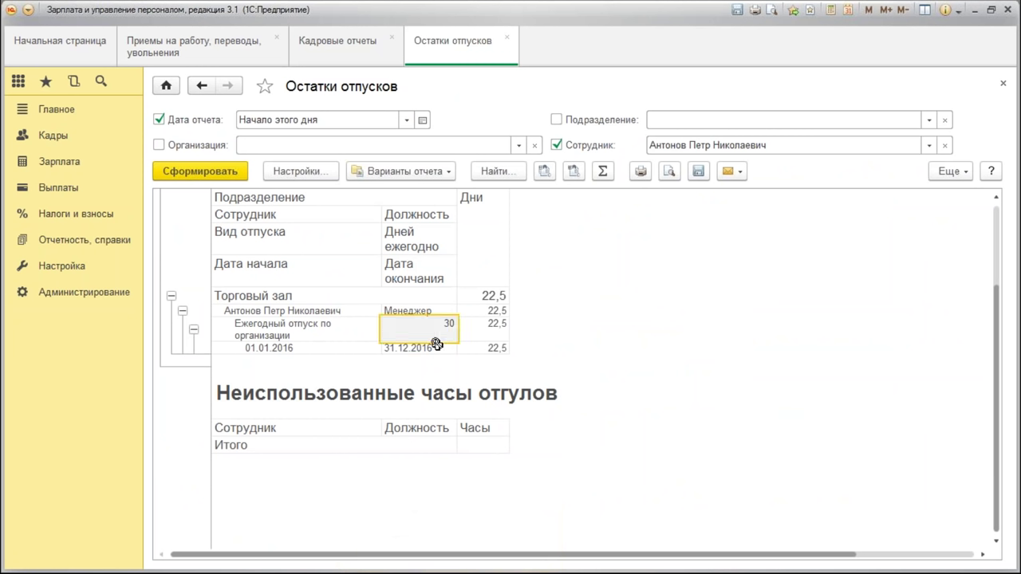
{"action": "left_click", "coordinate": [485, 334]}
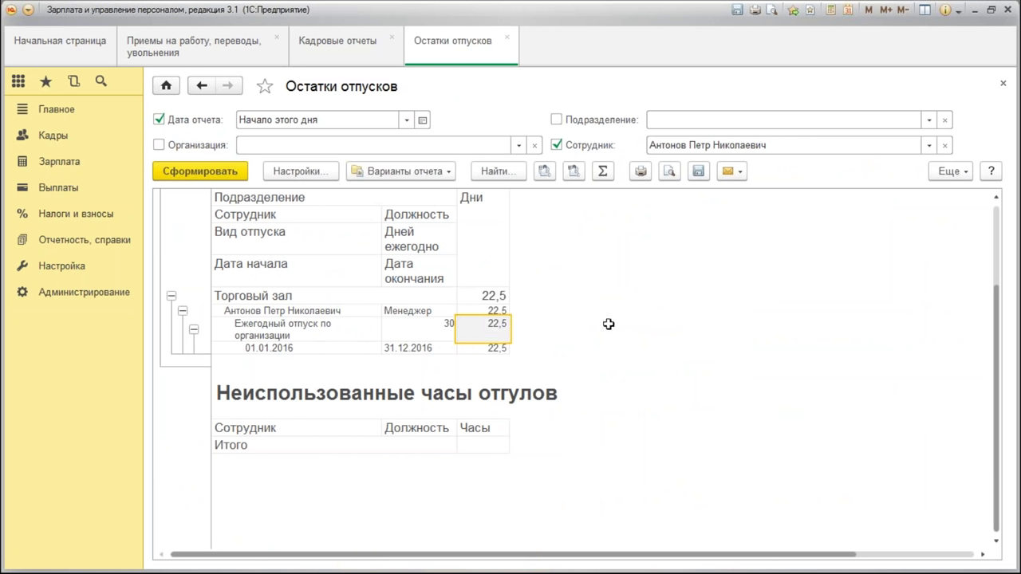
{"action": "left_click", "coordinate": [407, 119]}
Regenerate the leave balances as of 20.02.2020, check the yearly 30-day entitlements for 2016–2019, and close it
{"action": "left_click", "coordinate": [375, 143]}
{"action": "key", "text": "ctrl+a"}
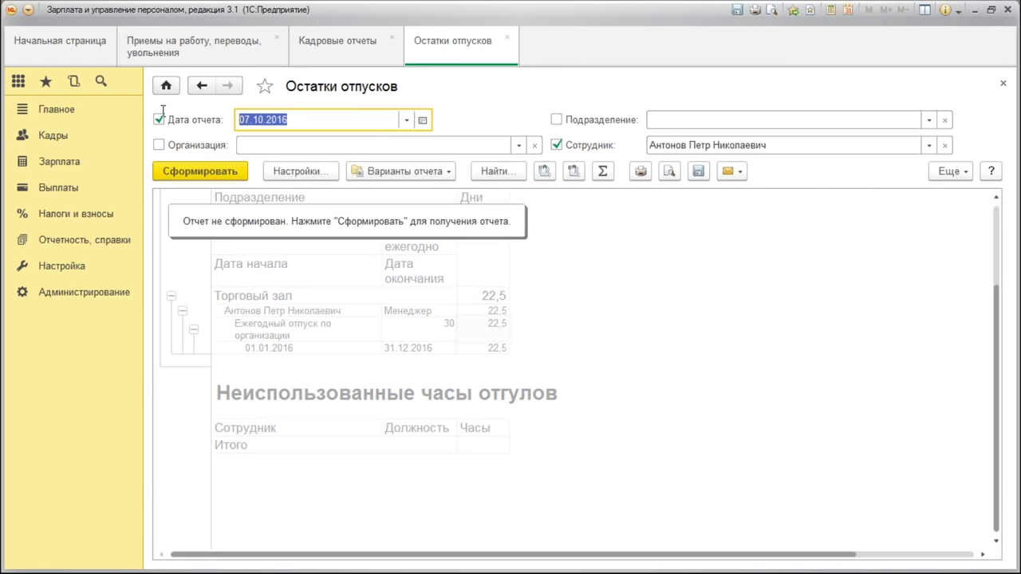
{"action": "type", "text": "2"}
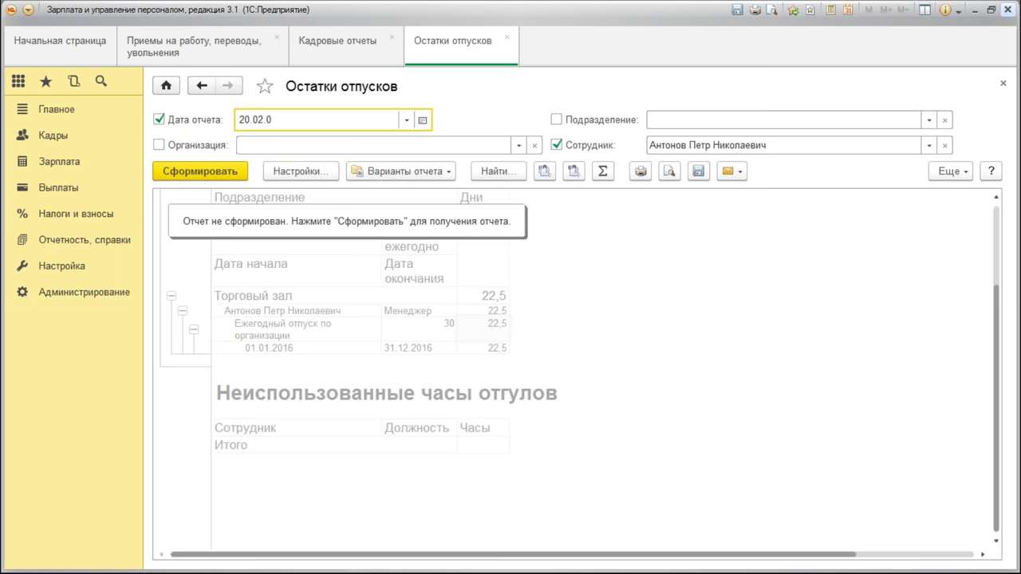
{"action": "type", "text": "0.02.20"}
{"action": "key", "text": "Tab"}
{"action": "left_click", "coordinate": [223, 174]}
{"action": "left_click", "coordinate": [732, 399]}
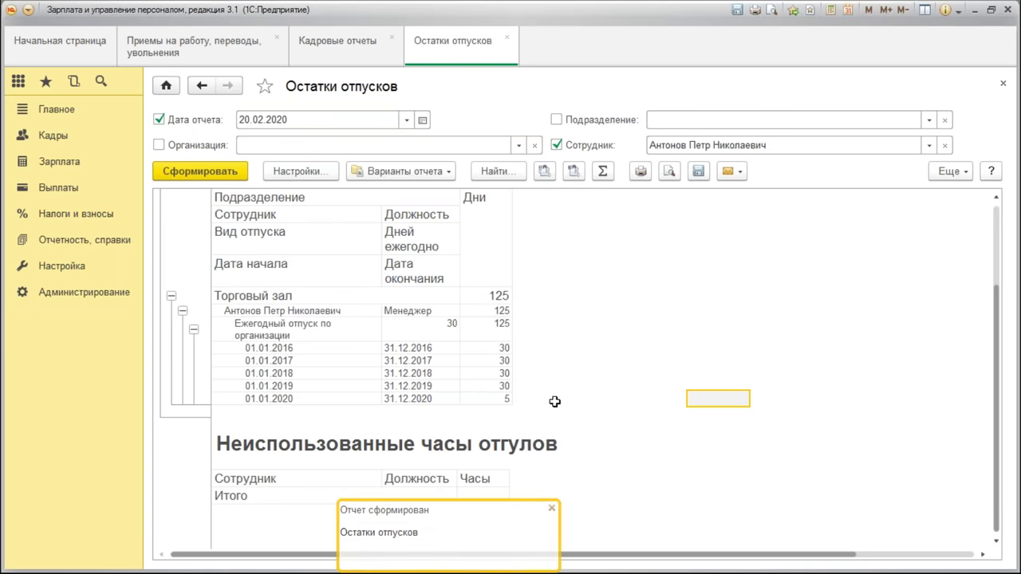
{"action": "left_click", "coordinate": [563, 347]}
{"action": "left_click", "coordinate": [480, 349]}
{"action": "left_click_drag", "start_coordinate": [480, 350], "coordinate": [484, 385]}
{"action": "left_click", "coordinate": [673, 381]}
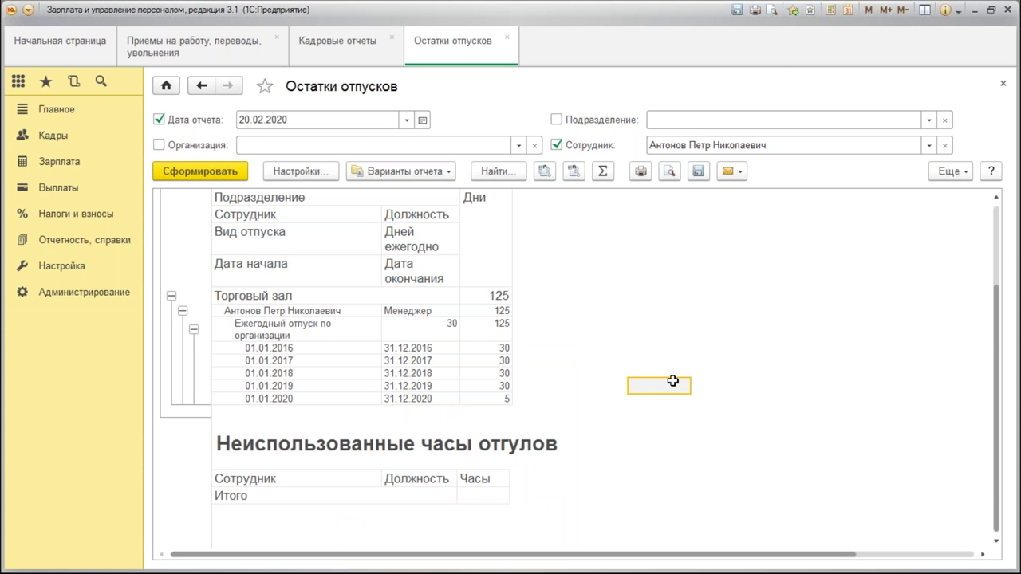
{"action": "left_click", "coordinate": [507, 40]}
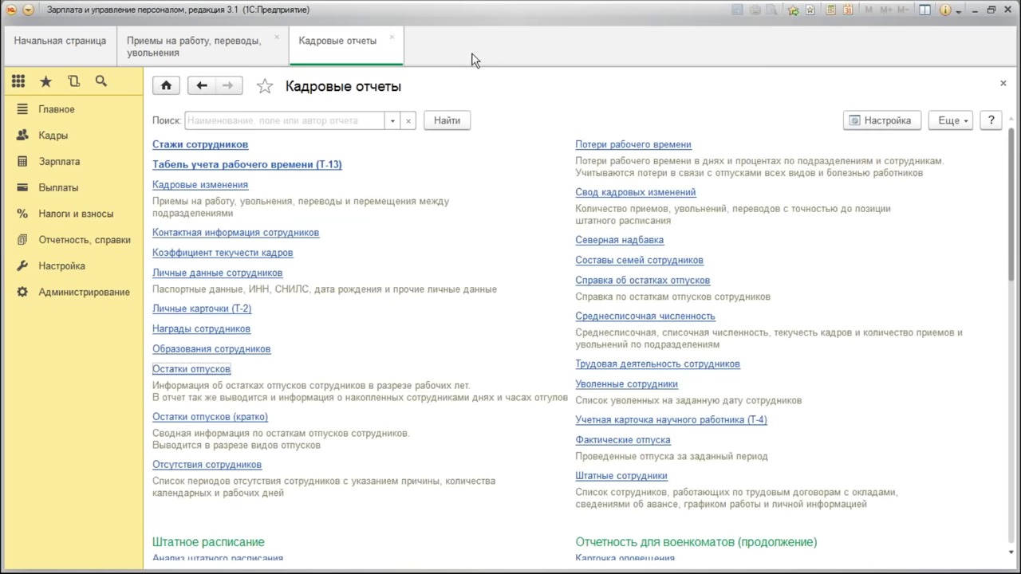
Close the report and hiring tabs, then inspect Ежегодный отпуск по организации in Настройка > Виды отпусков
{"action": "left_click", "coordinate": [391, 36]}
{"action": "left_click", "coordinate": [277, 36]}
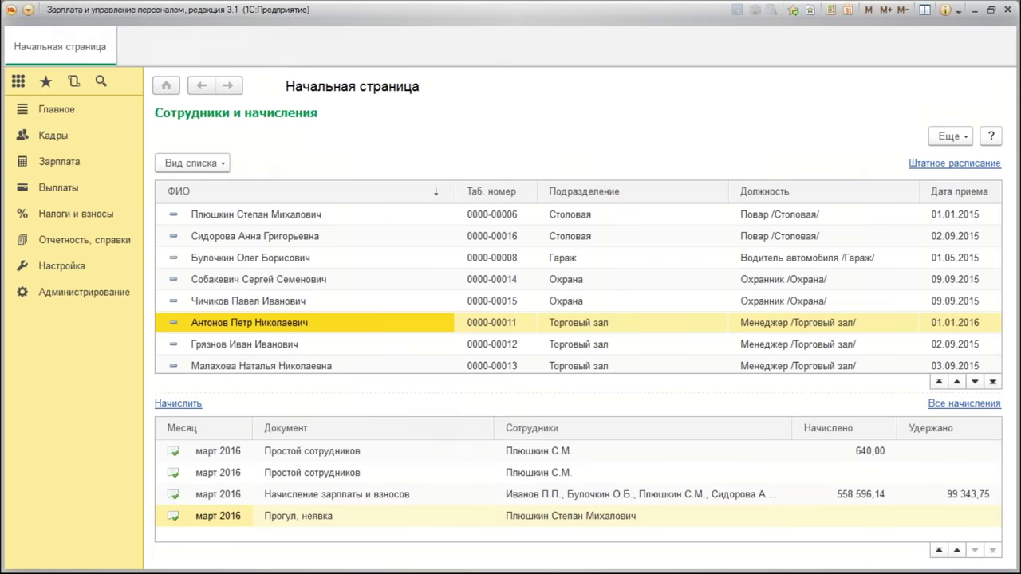
{"action": "left_click", "coordinate": [67, 270]}
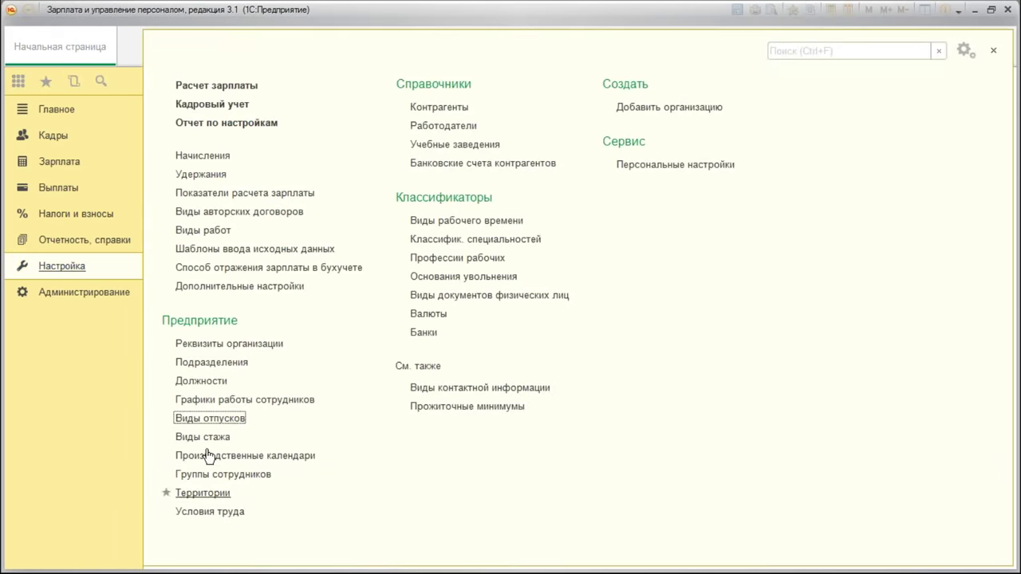
{"action": "left_click", "coordinate": [211, 419]}
{"action": "double_click", "coordinate": [318, 257]}
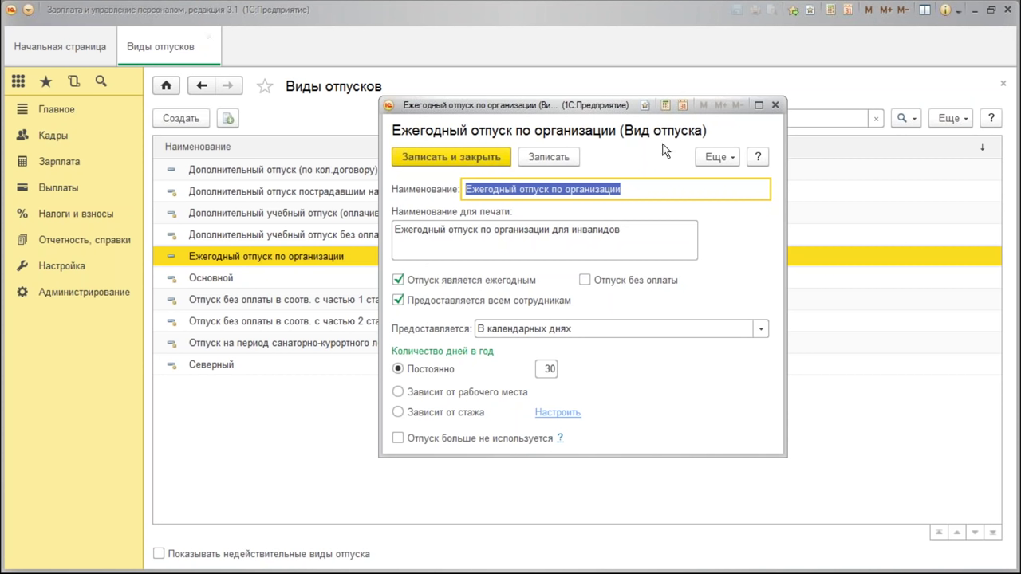
{"action": "left_click", "coordinate": [774, 106]}
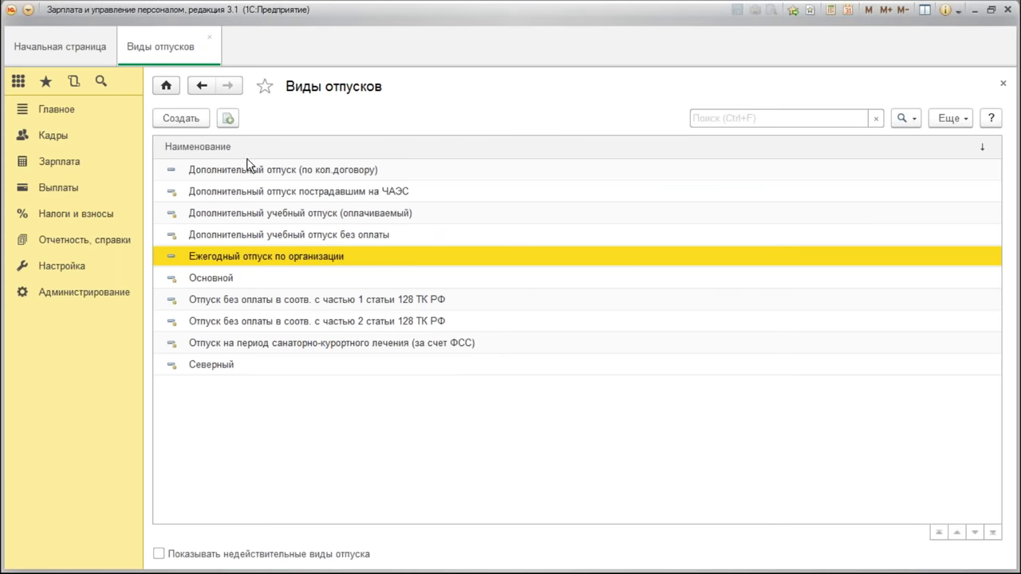
{"action": "left_click", "coordinate": [208, 41]}
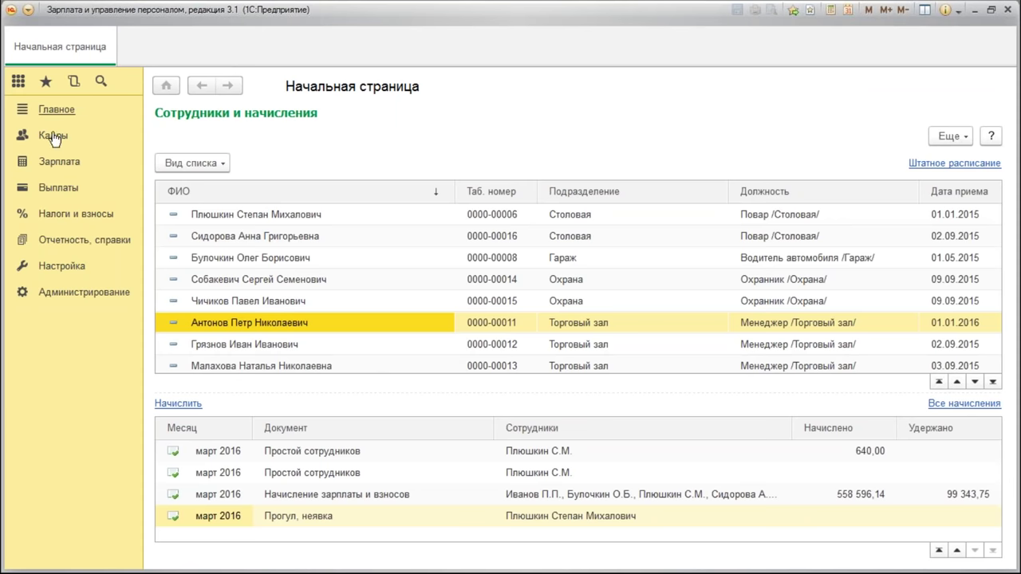
Create a new vacation document with accrual month Октябрь 2016
{"action": "left_click", "coordinate": [683, 328]}
{"action": "left_click", "coordinate": [364, 317]}
{"action": "left_click", "coordinate": [54, 137]}
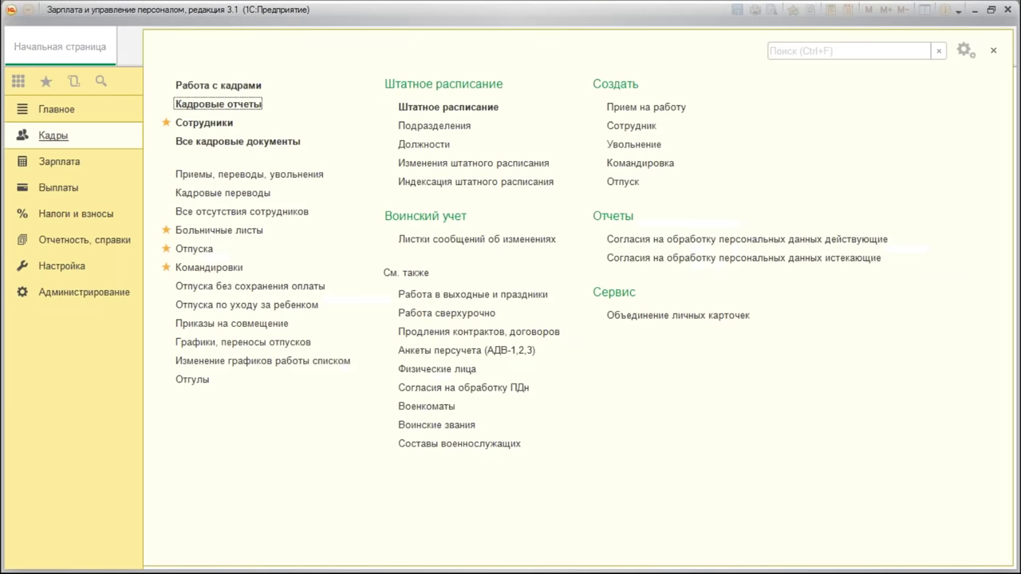
{"action": "left_click", "coordinate": [194, 249]}
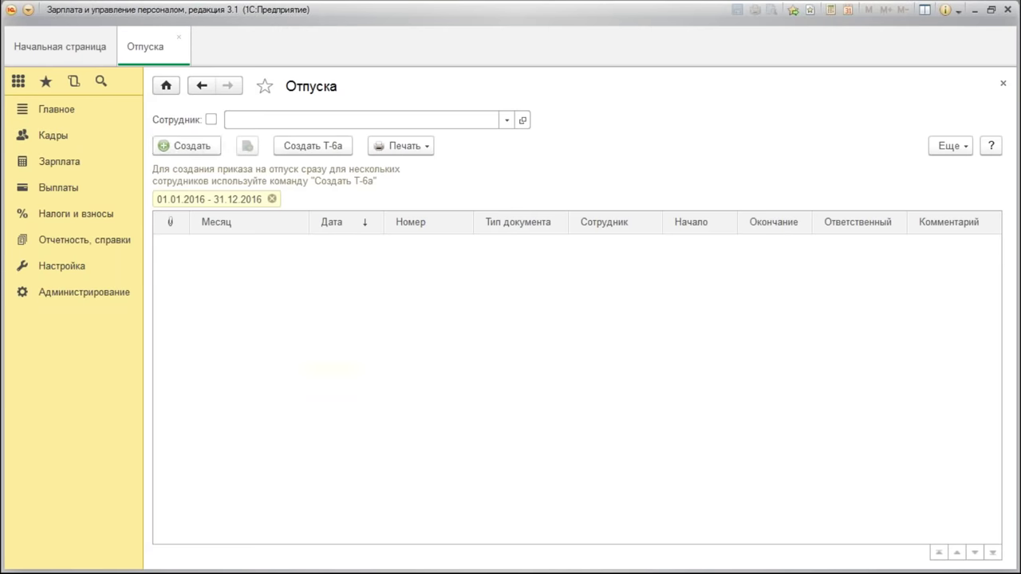
{"action": "left_click", "coordinate": [184, 145]}
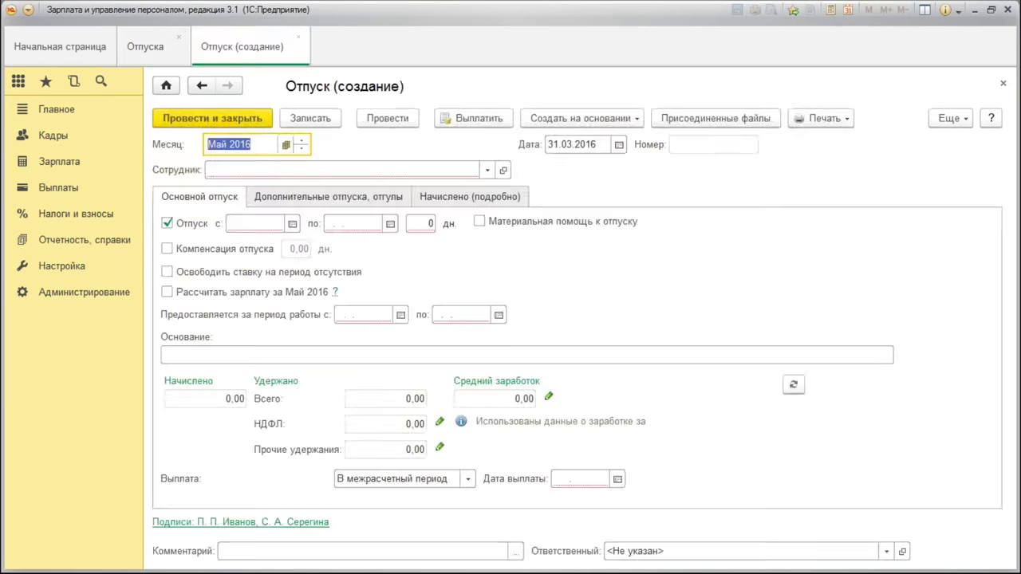
{"action": "left_click", "coordinate": [302, 140]}
{"action": "left_click", "coordinate": [303, 140]}
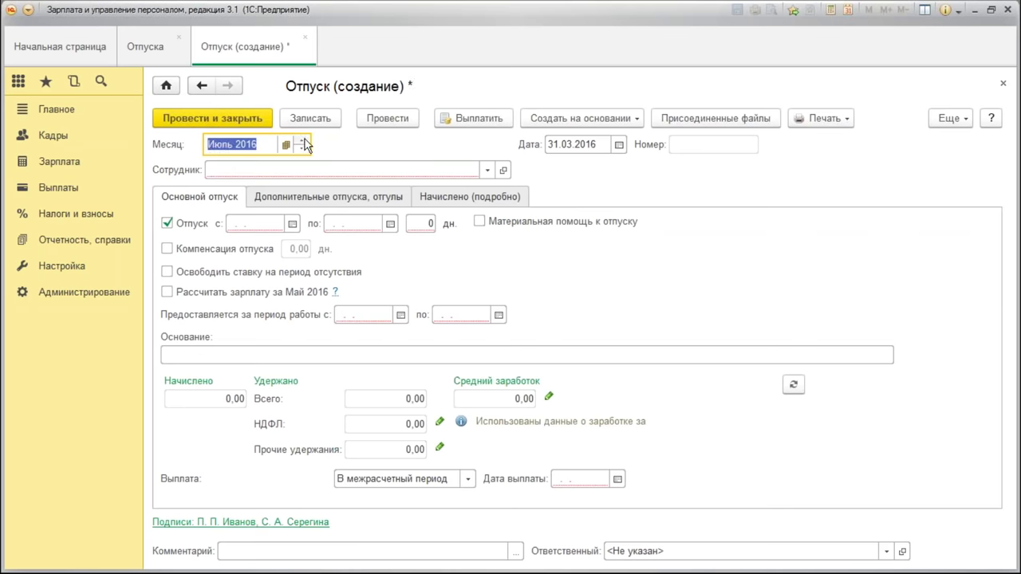
{"action": "left_click", "coordinate": [302, 140]}
{"action": "left_click", "coordinate": [302, 141]}
{"action": "left_click", "coordinate": [302, 141]}
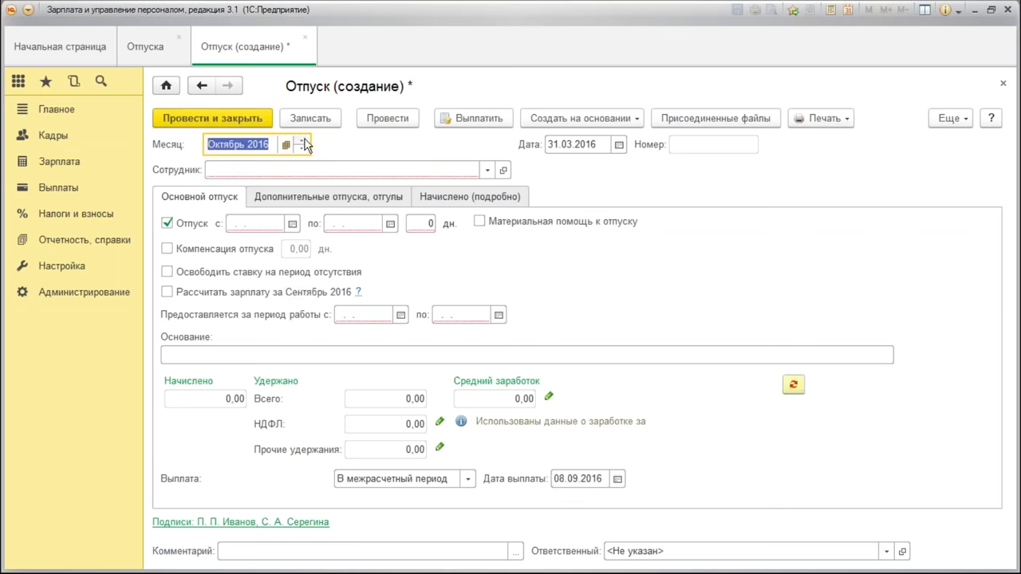
{"action": "key", "text": "Tab"}
Set the document date to 01.01.2016 and choose the employee going on vacation
{"action": "type", "text": "01."}
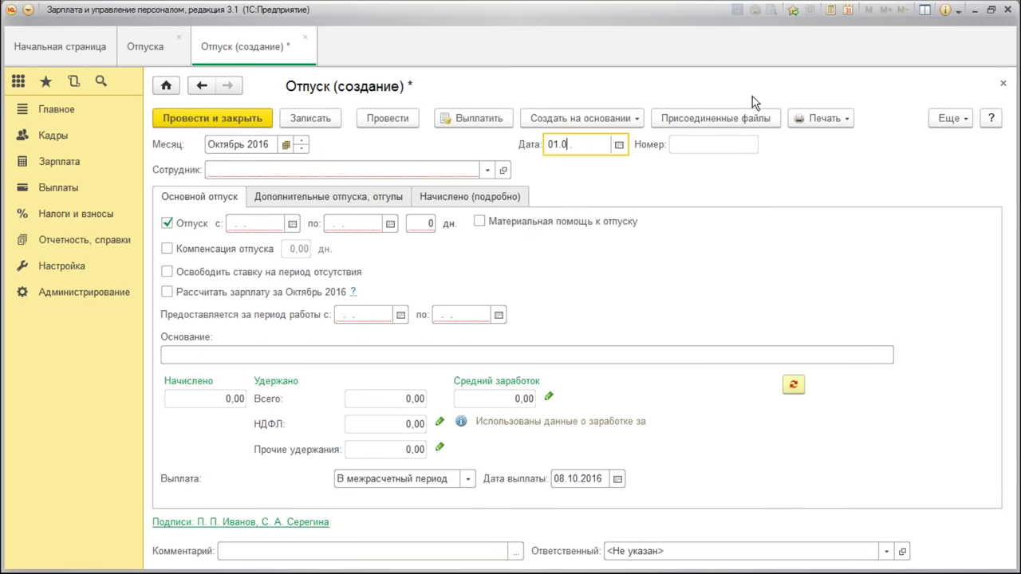
{"action": "type", "text": "01.2016"}
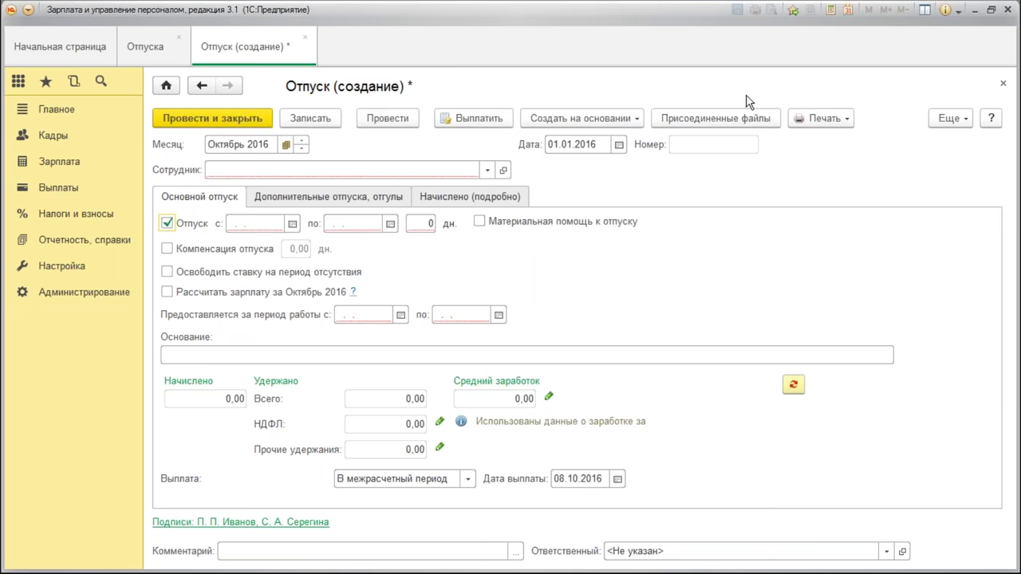
{"action": "left_click", "coordinate": [488, 171]}
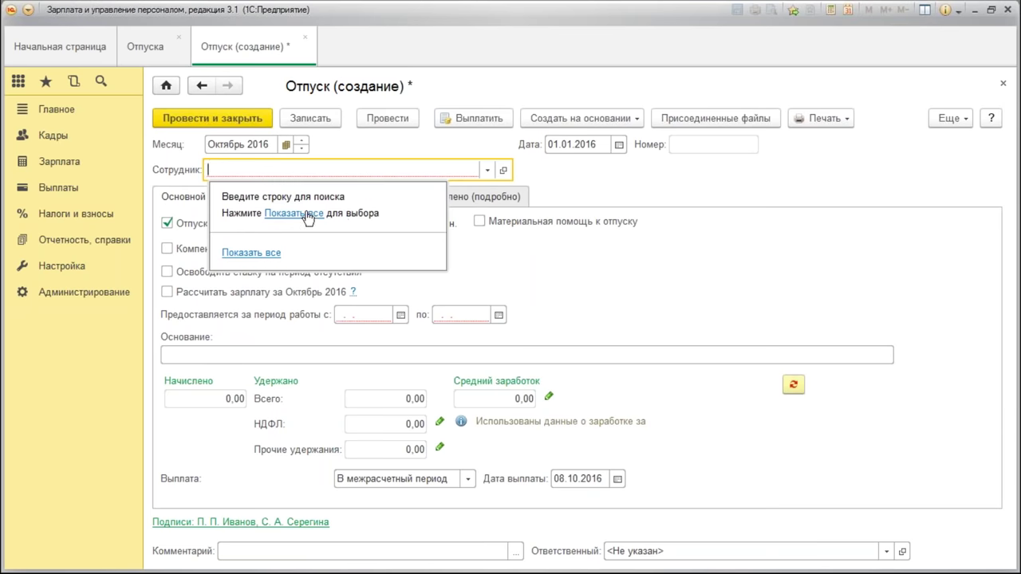
{"action": "left_click", "coordinate": [304, 217]}
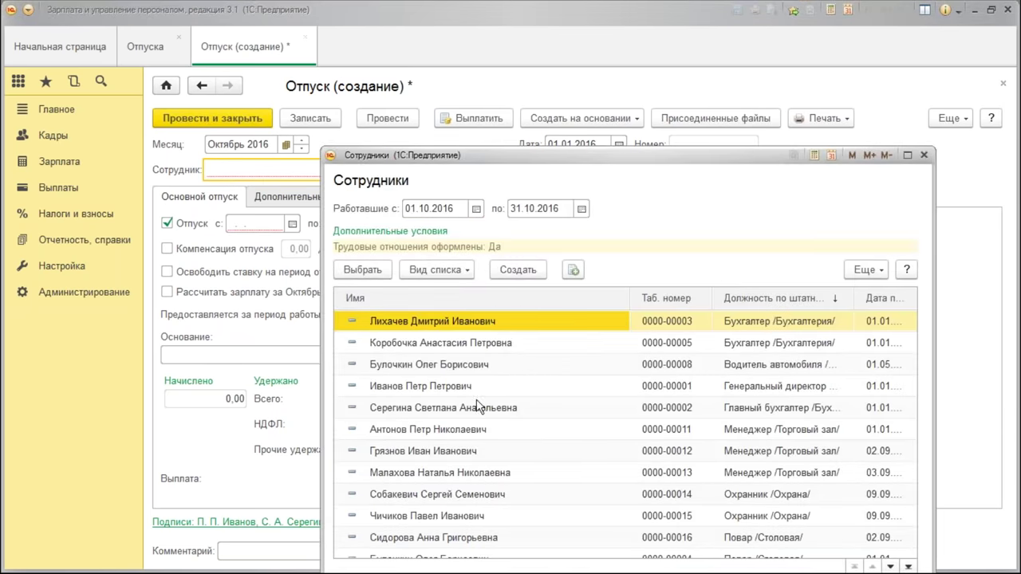
{"action": "double_click", "coordinate": [497, 431]}
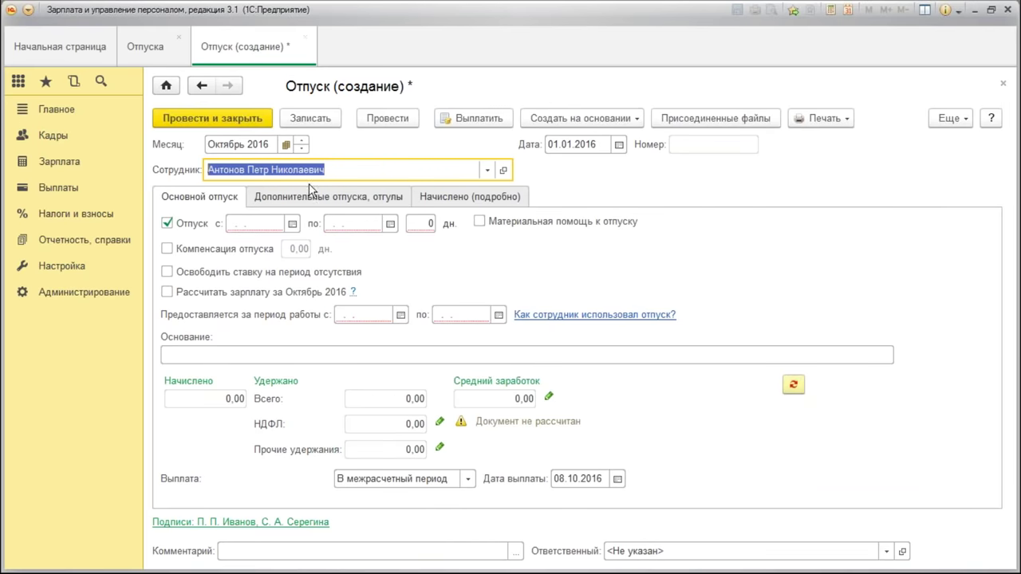
Start the vacation on 07.10.2016 for 14 days and open the employee's leave-usage report
{"action": "left_click", "coordinate": [292, 224]}
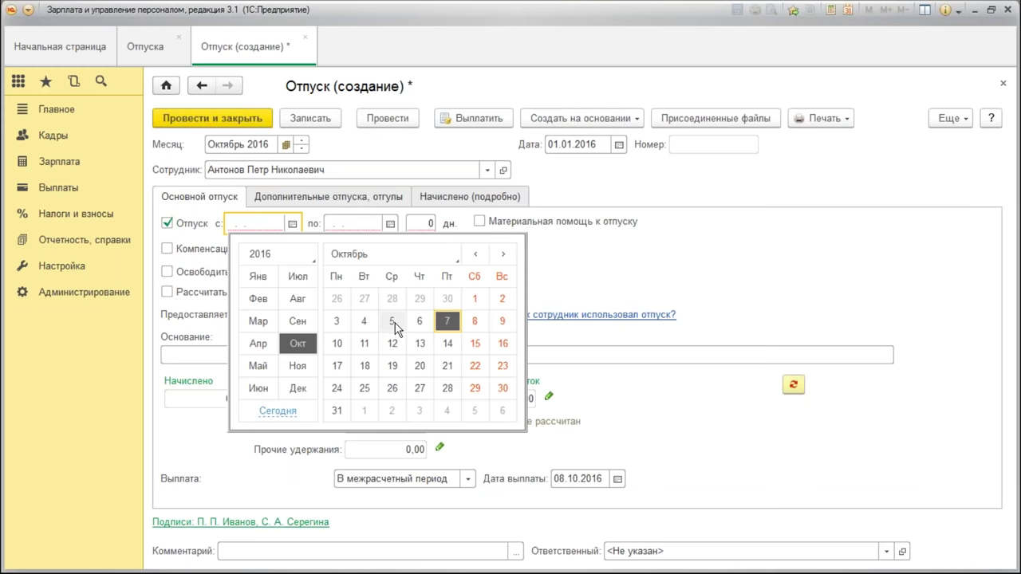
{"action": "left_click", "coordinate": [449, 321]}
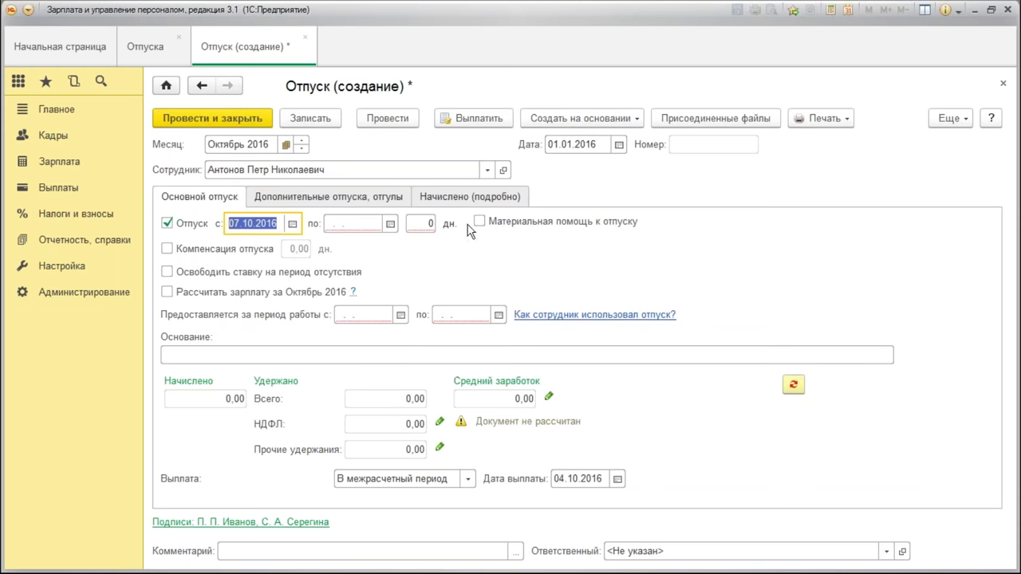
{"action": "key", "text": "Tab"}
{"action": "type", "text": "1"}
{"action": "key", "text": "Tab"}
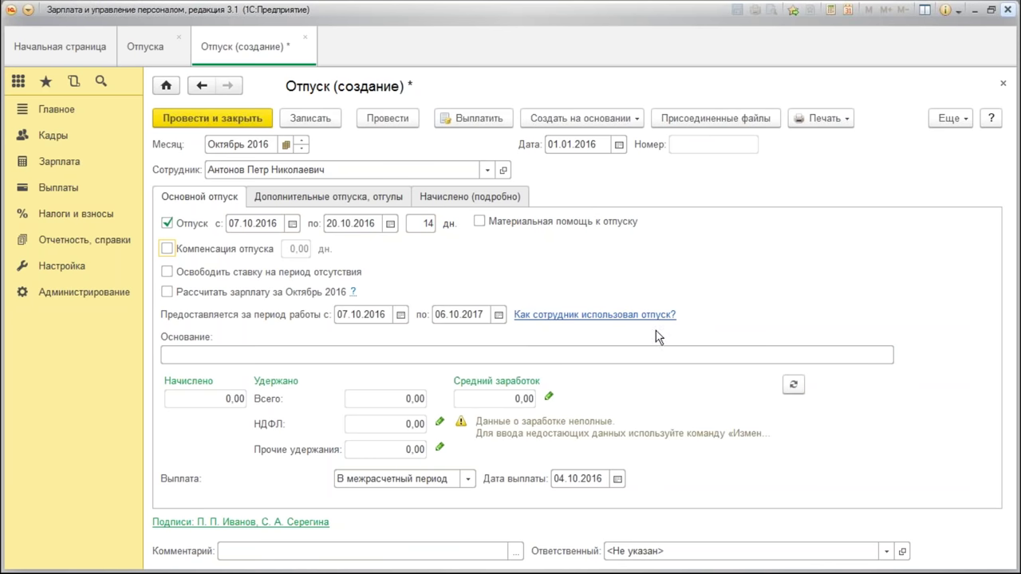
{"action": "left_click", "coordinate": [611, 315]}
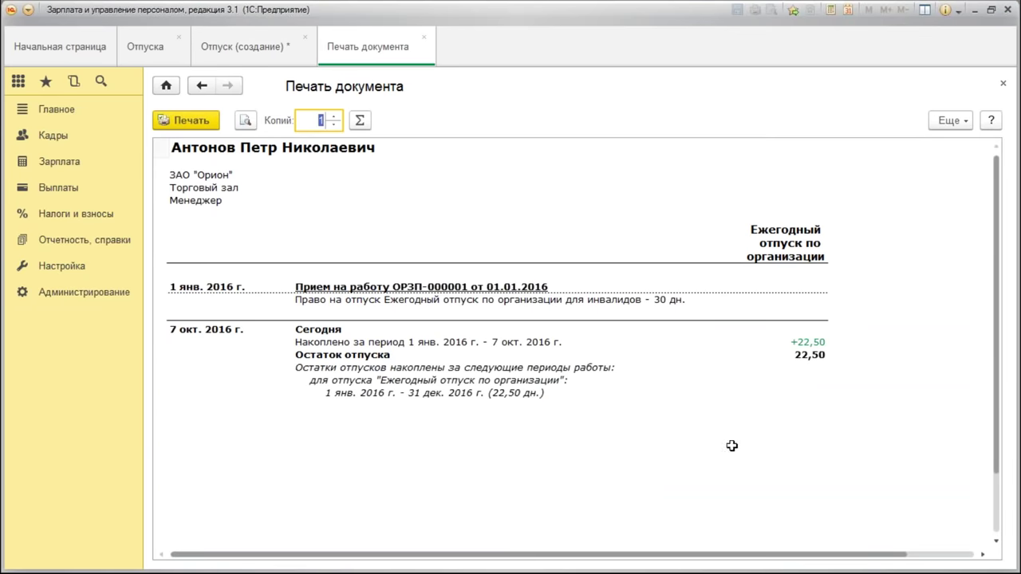
Review the leave-usage printout's 30-day entitlement line and close it to return to the vacation form
{"action": "left_click", "coordinate": [521, 423]}
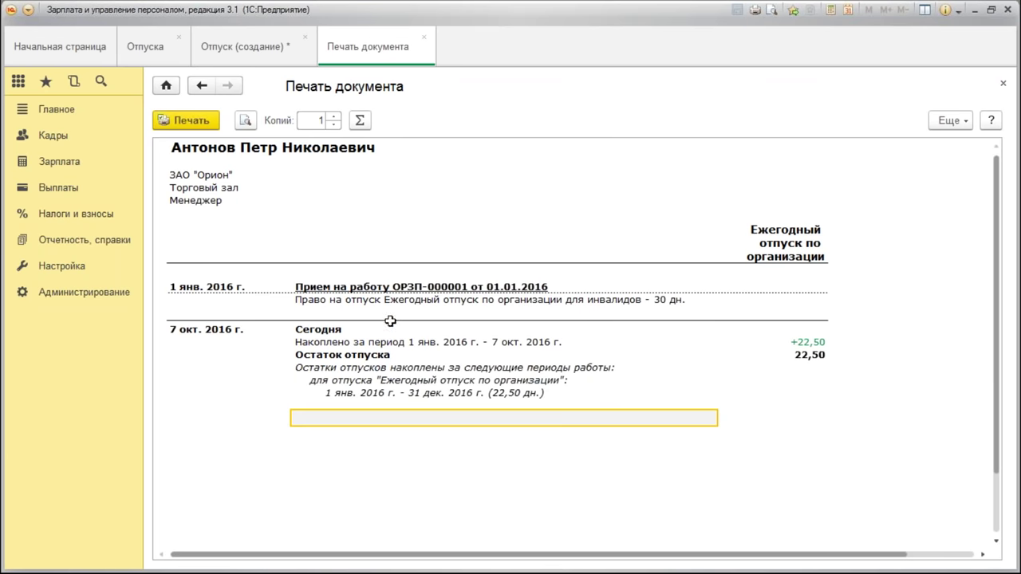
{"action": "left_click", "coordinate": [319, 312]}
{"action": "left_click", "coordinate": [646, 302]}
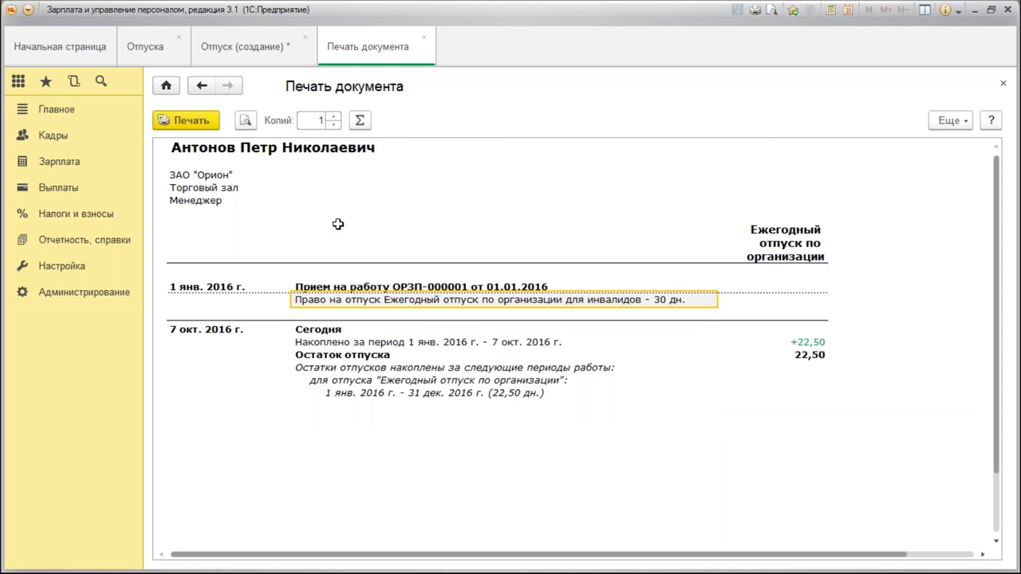
{"action": "left_click", "coordinate": [424, 38]}
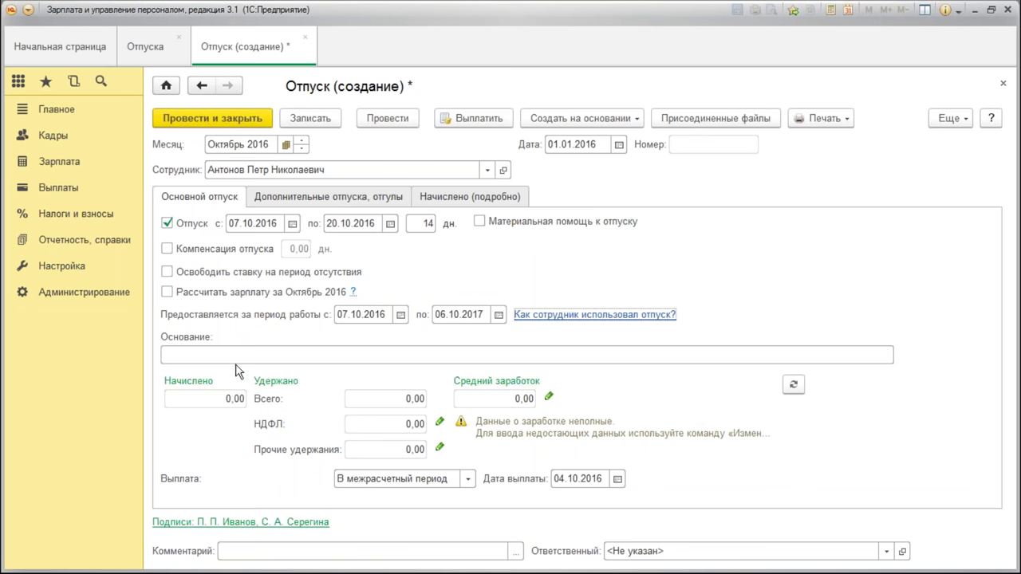
Enter 'заявление' as the basis, recalculate vacation pay, then close the document without saving
{"action": "left_click", "coordinate": [182, 354]}
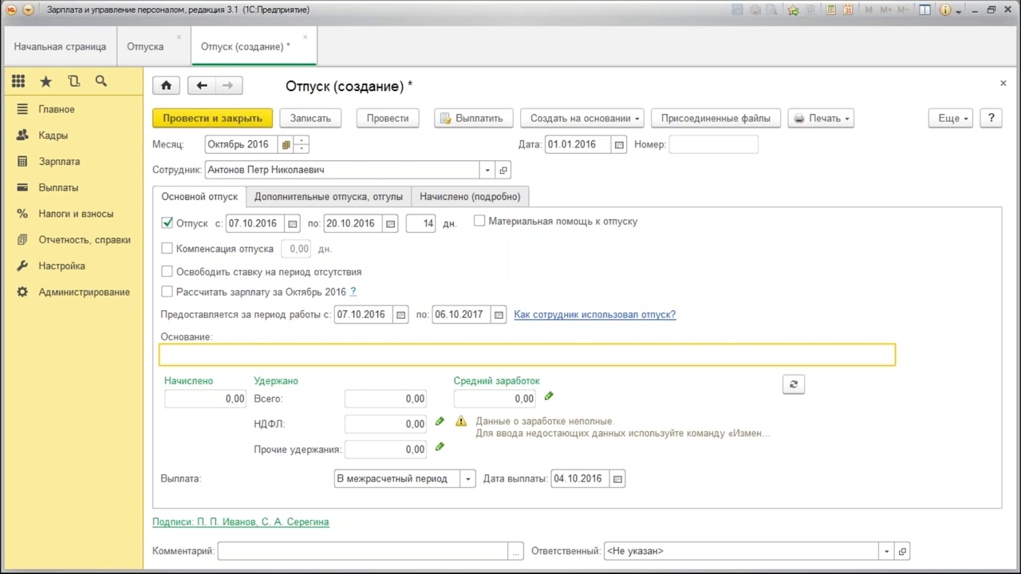
{"action": "type", "text": "заявление"}
{"action": "left_click", "coordinate": [793, 385]}
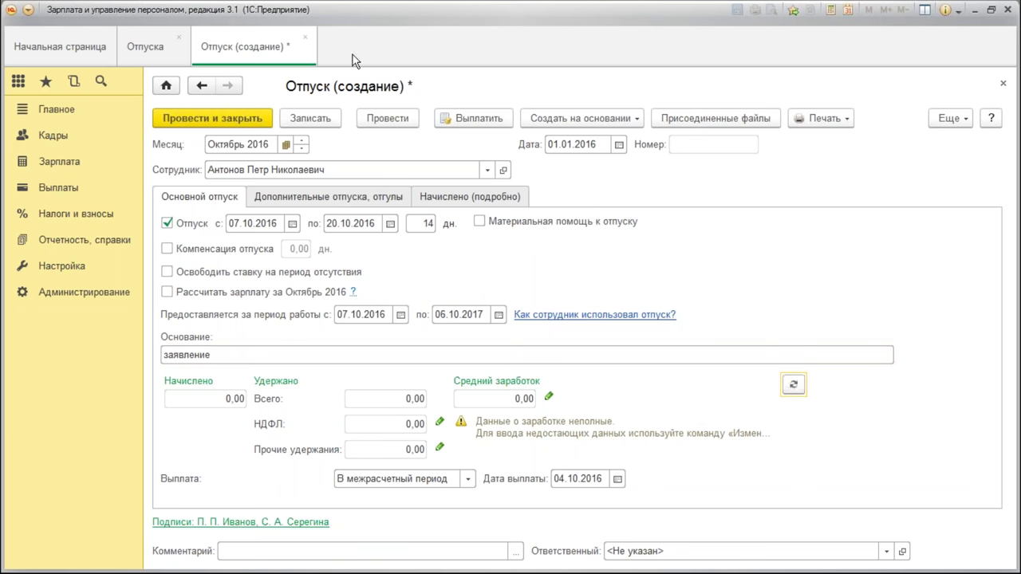
{"action": "left_click", "coordinate": [305, 38]}
{"action": "left_click", "coordinate": [495, 317]}
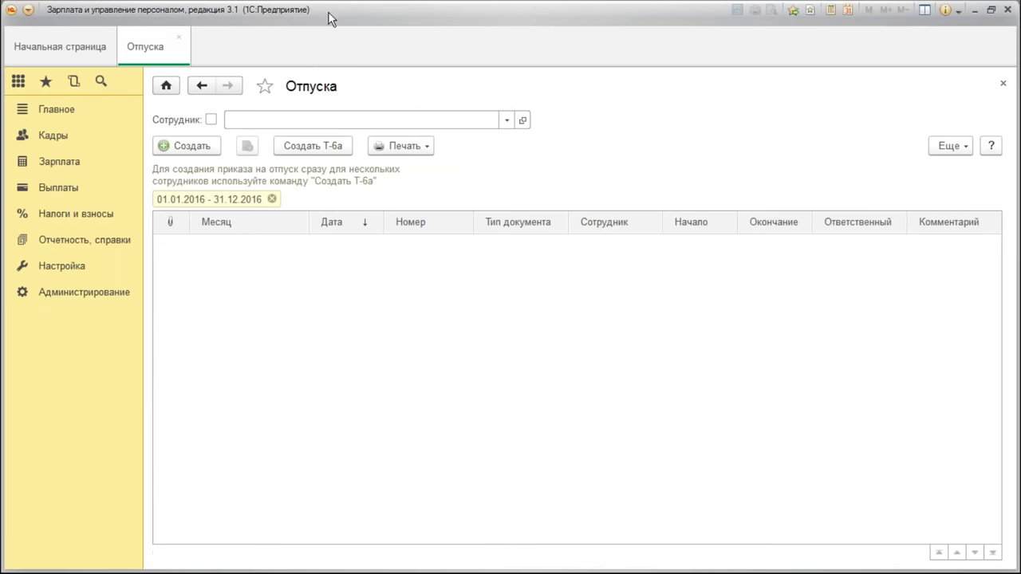
{"action": "left_click", "coordinate": [51, 135]}
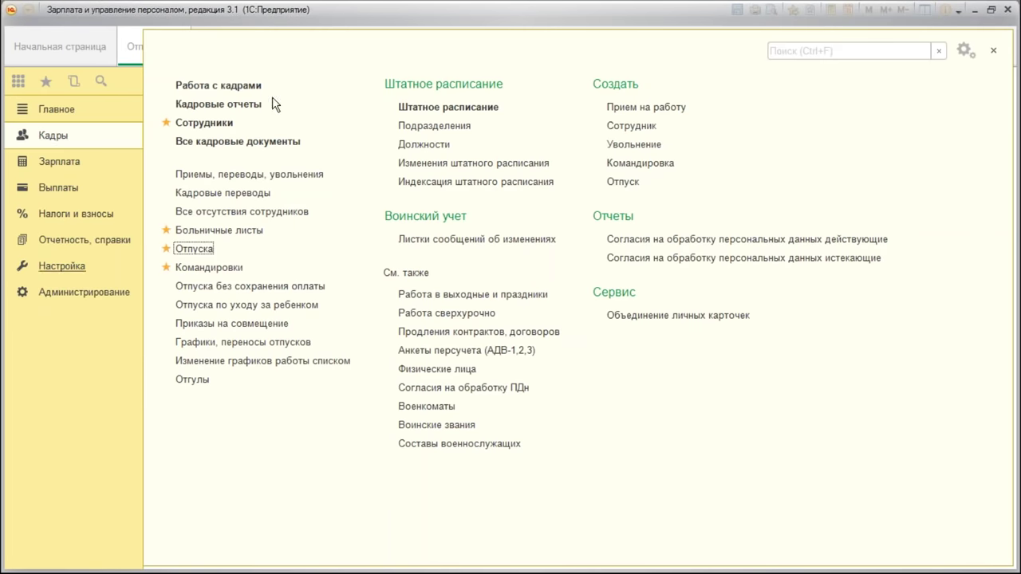
{"action": "left_click", "coordinate": [237, 176]}
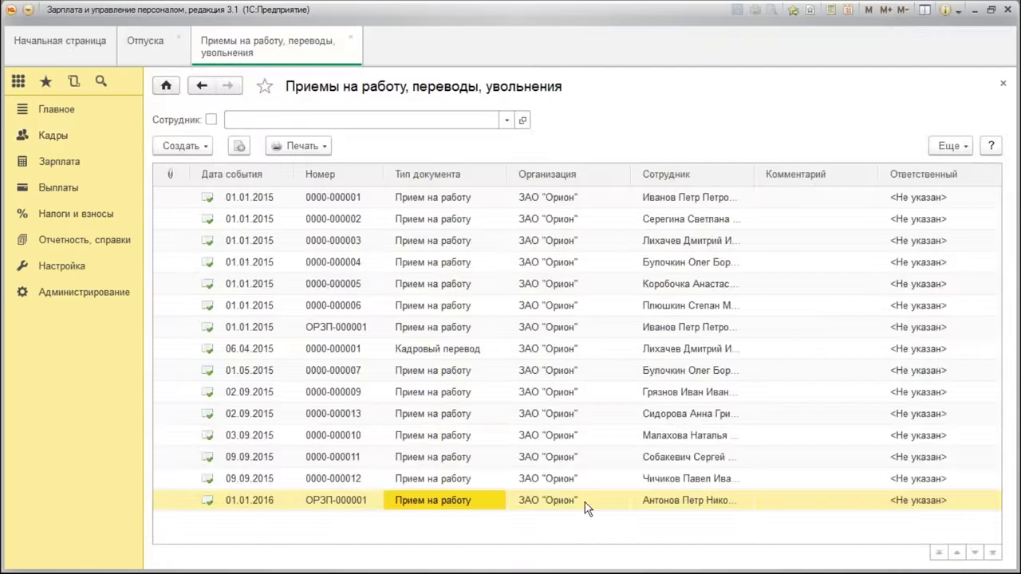
{"action": "double_click", "coordinate": [431, 481]}
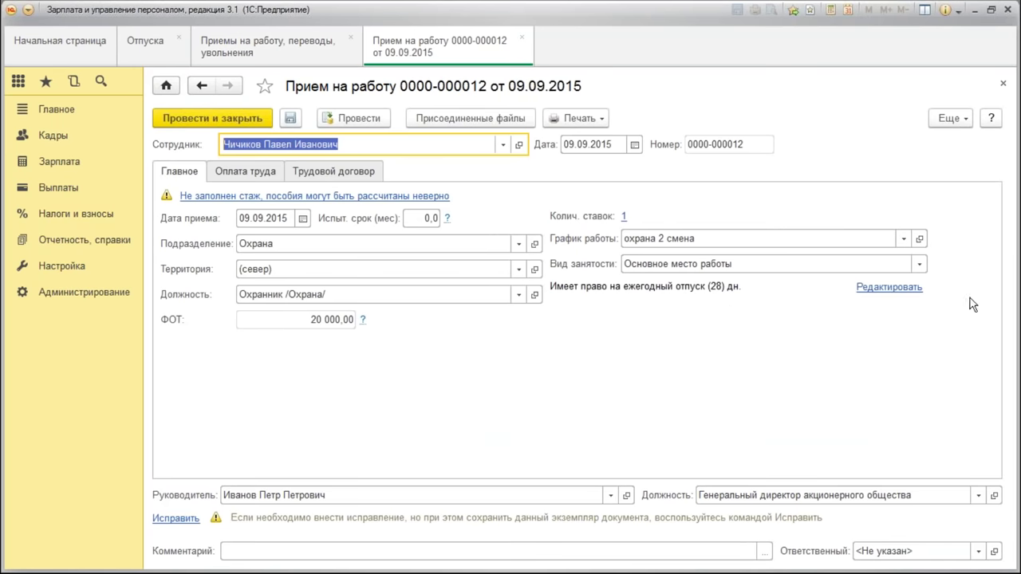
Change the guard's leave entitlement to Ежегодный отпуск по организации and post, despite the staffing mismatch
{"action": "left_click", "coordinate": [892, 289]}
{"action": "double_click", "coordinate": [517, 343]}
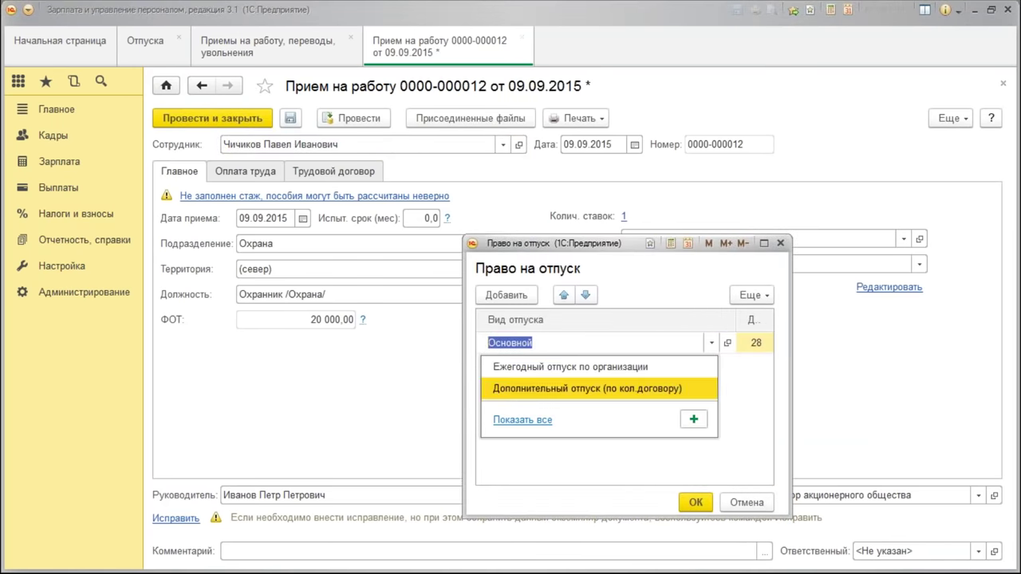
{"action": "left_click", "coordinate": [549, 391]}
{"action": "double_click", "coordinate": [648, 345]}
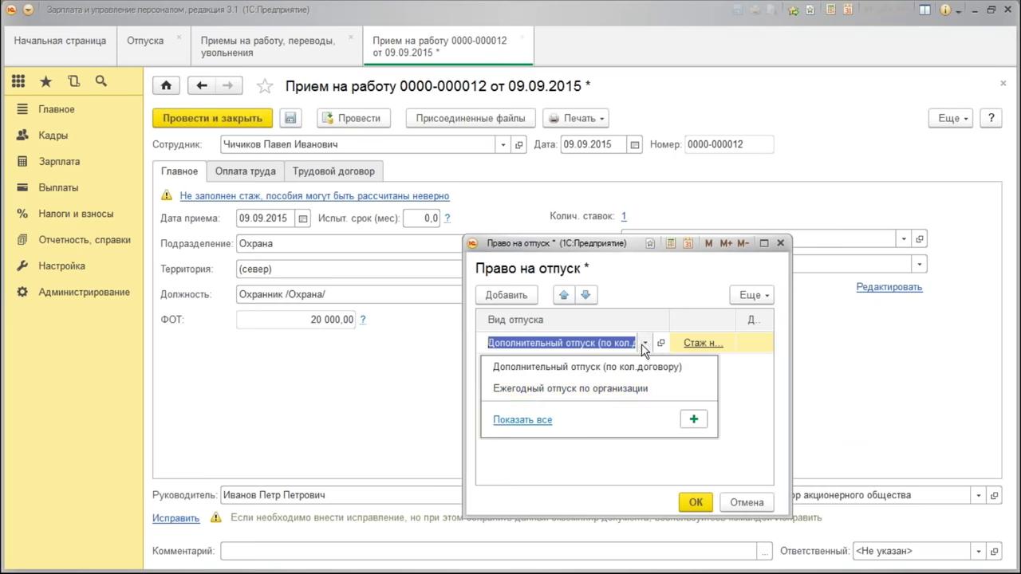
{"action": "left_click", "coordinate": [540, 389]}
{"action": "left_click", "coordinate": [696, 501]}
{"action": "left_click", "coordinate": [213, 117]}
{"action": "left_click", "coordinate": [589, 503]}
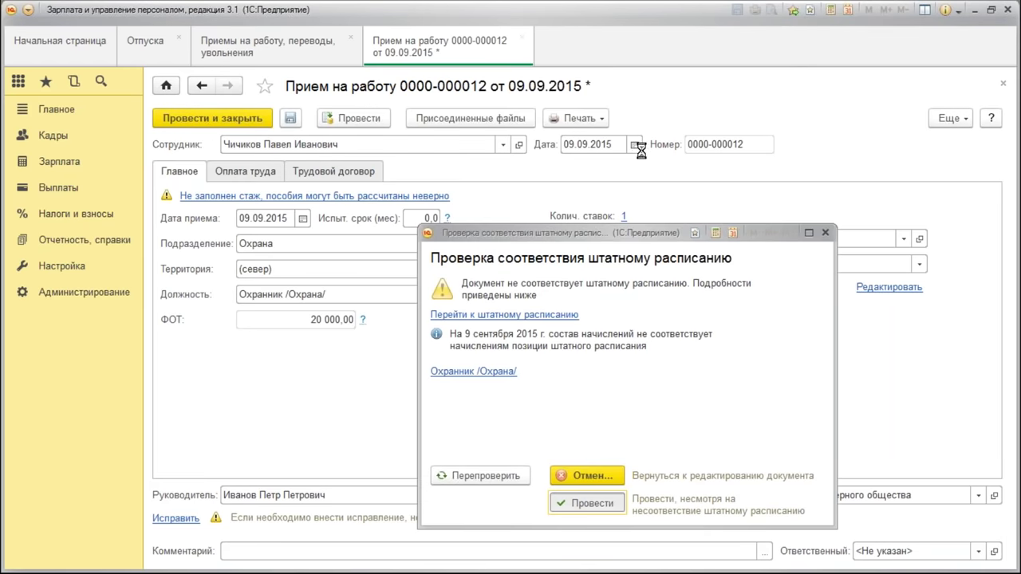
{"action": "left_click", "coordinate": [350, 37]}
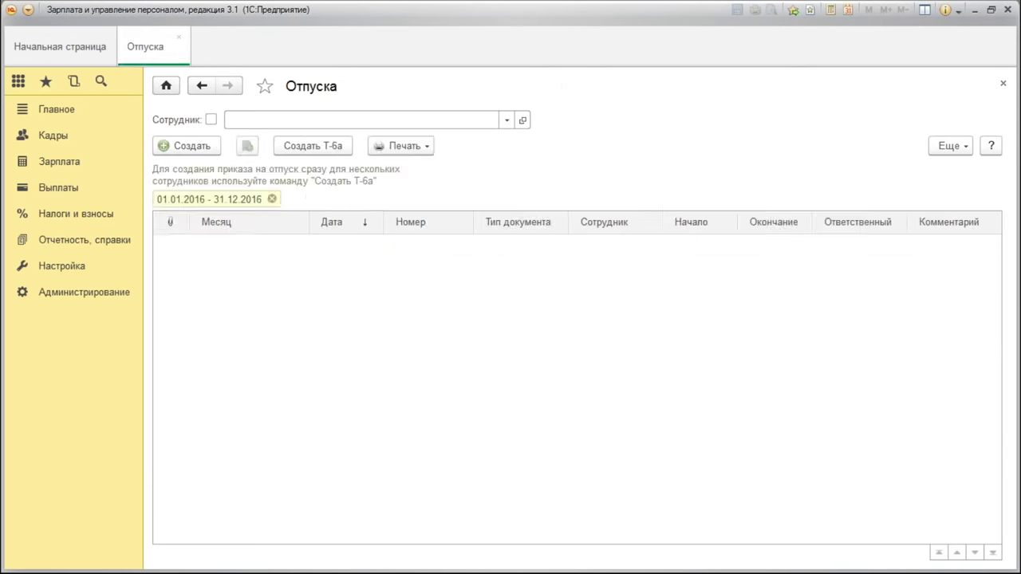
Create a new Апрель 2016 vacation document for the guard
{"action": "left_click", "coordinate": [172, 148]}
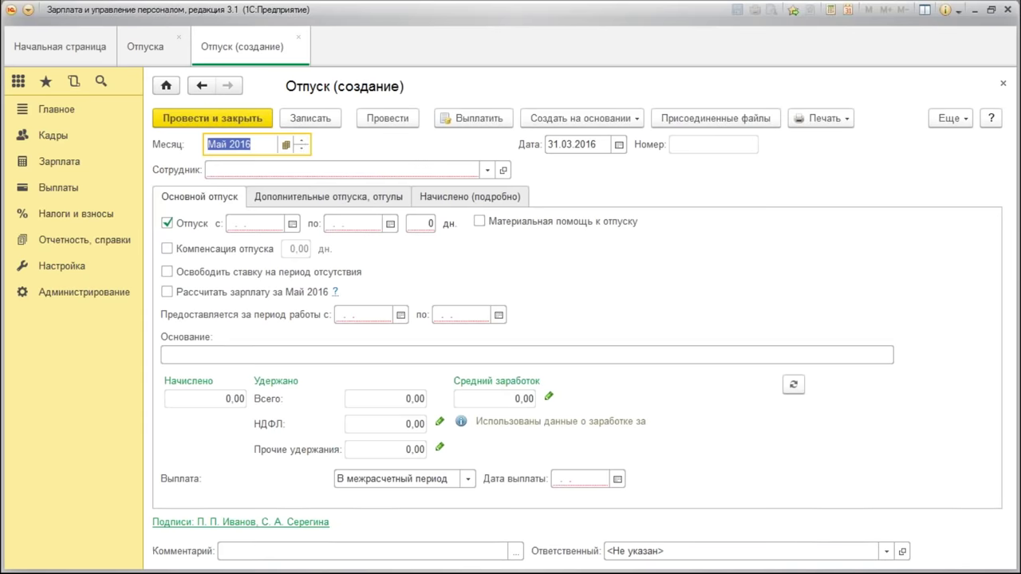
{"action": "left_click", "coordinate": [303, 145]}
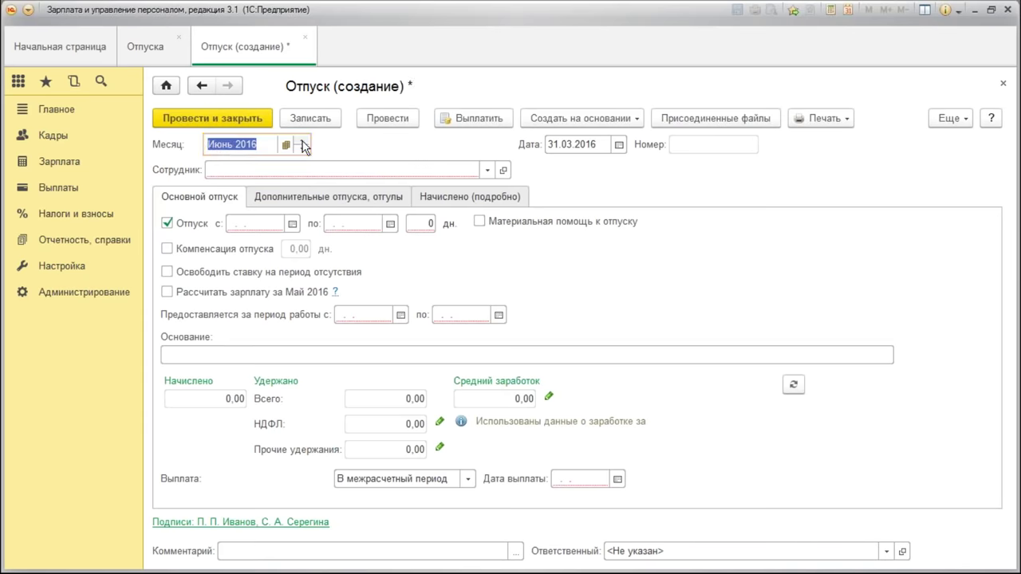
{"action": "left_click", "coordinate": [299, 150]}
{"action": "left_click", "coordinate": [300, 150]}
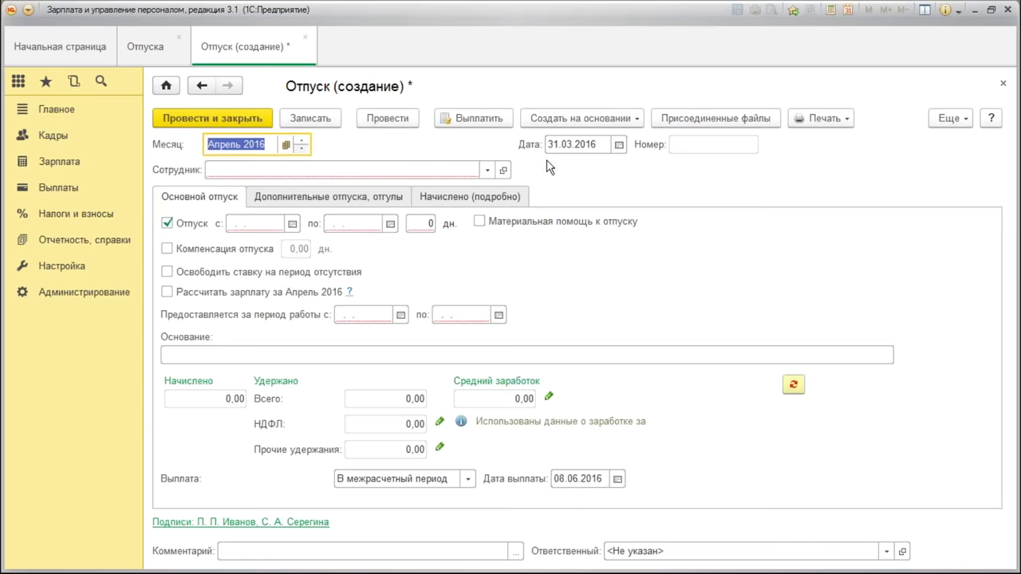
{"action": "left_click", "coordinate": [210, 169]}
{"action": "left_click", "coordinate": [247, 225]}
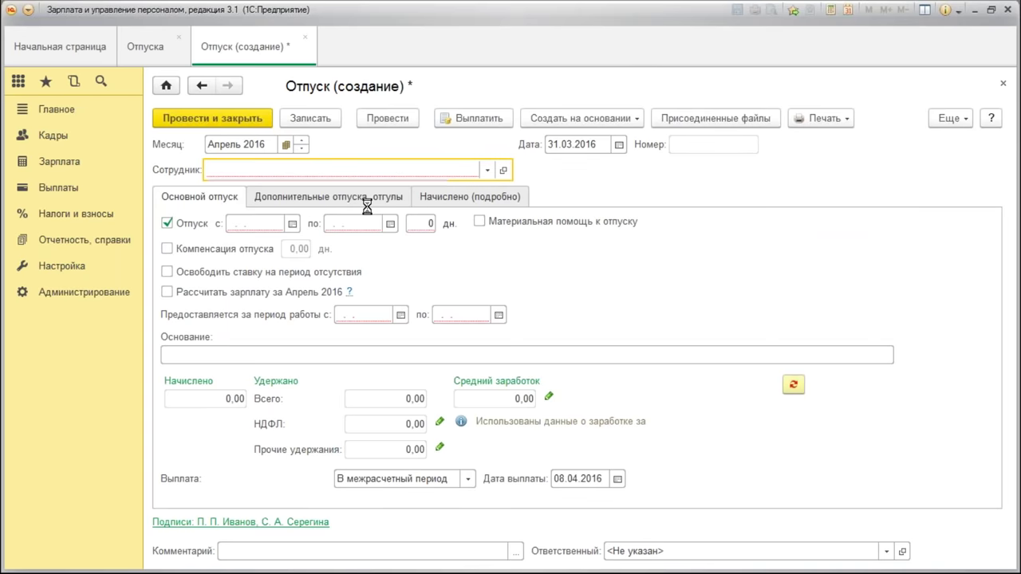
{"action": "scroll", "coordinate": [466, 487], "scroll_direction": "down", "scroll_amount": 1}
{"action": "double_click", "coordinate": [490, 471]}
Set the vacation start to 05.04.2016 for 14 days and open the leave-usage report
{"action": "left_click", "coordinate": [257, 222]}
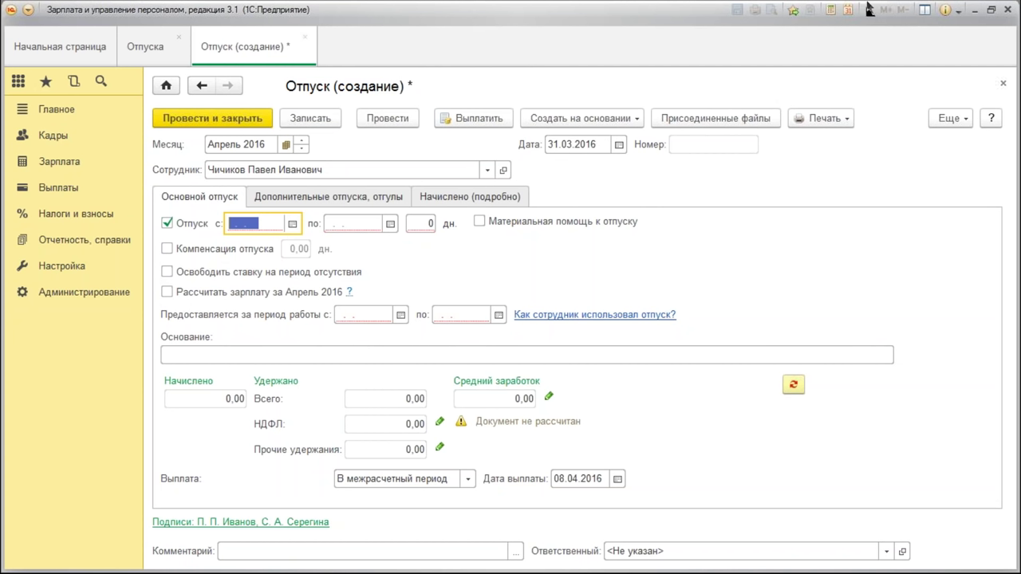
{"action": "type", "text": "05.04.2016"}
{"action": "key", "text": "Tab"}
{"action": "key", "text": "Tab"}
{"action": "type", "text": "14"}
{"action": "key", "text": "Tab"}
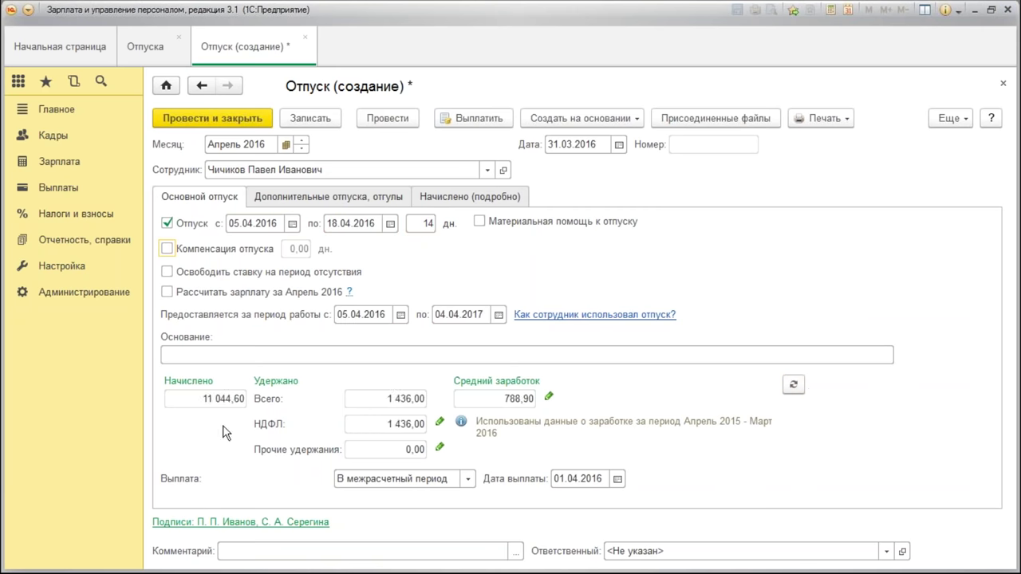
{"action": "left_click", "coordinate": [577, 314]}
Review the guard's 30-day entitlement and 17,50 remaining days in the report, then close it
{"action": "left_click", "coordinate": [555, 353]}
{"action": "left_click", "coordinate": [526, 306]}
{"action": "left_click", "coordinate": [644, 303]}
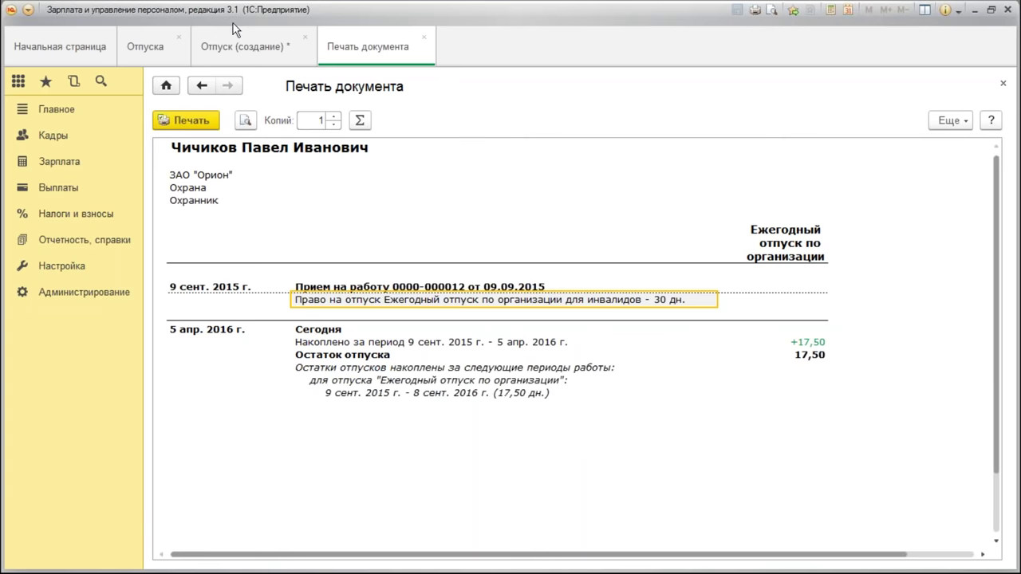
{"action": "left_click", "coordinate": [424, 37]}
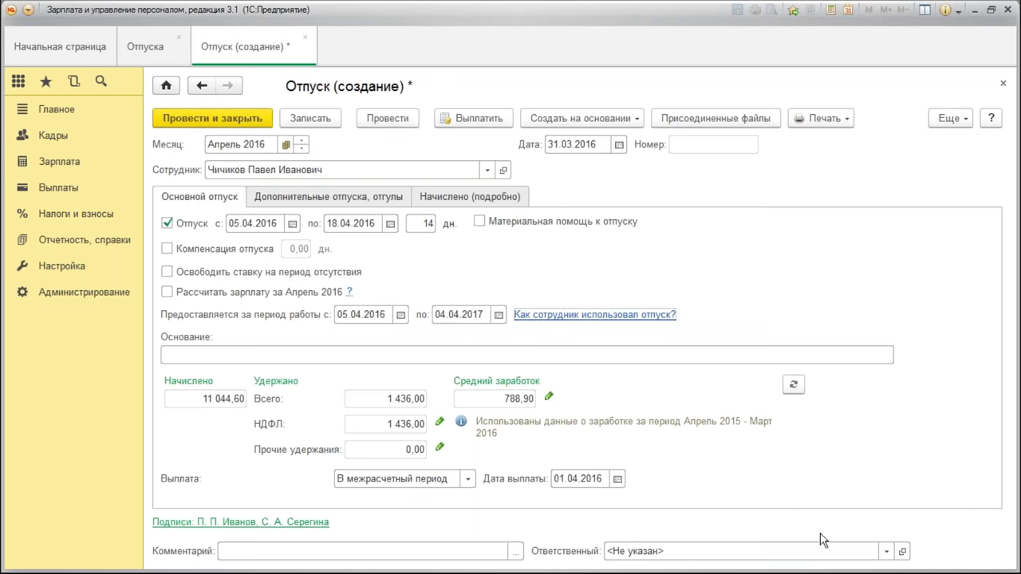
Enter 'заявлен…' as the basis, post the vacation and dismiss the creation notification
{"action": "left_click", "coordinate": [291, 360]}
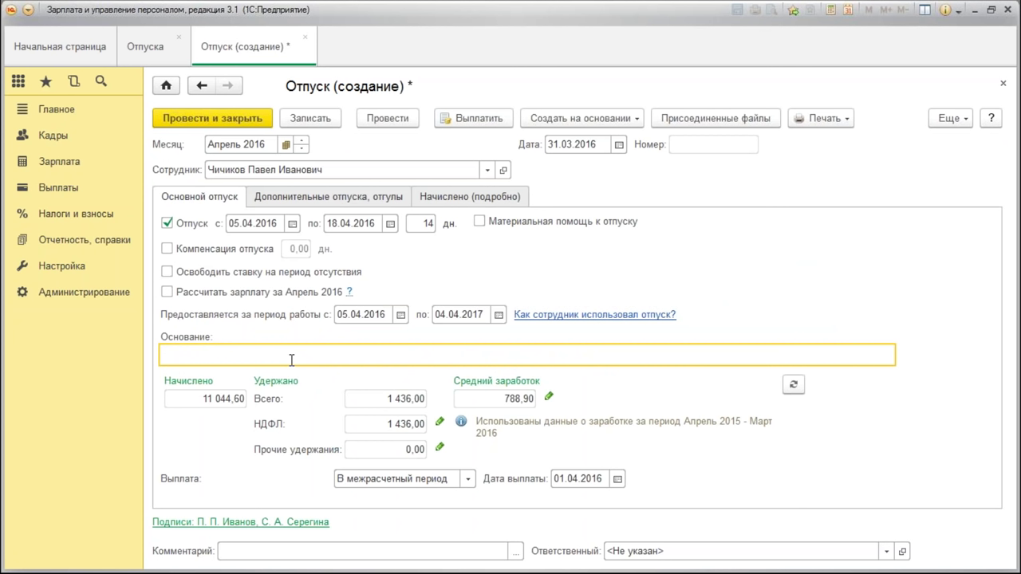
{"action": "type", "text": "заявлен"}
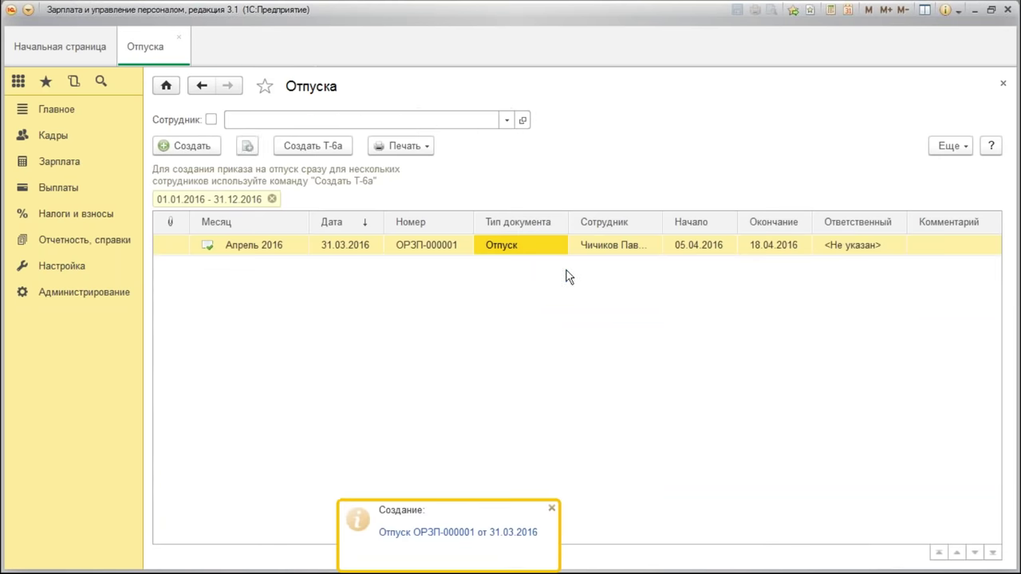
{"action": "left_click", "coordinate": [552, 511]}
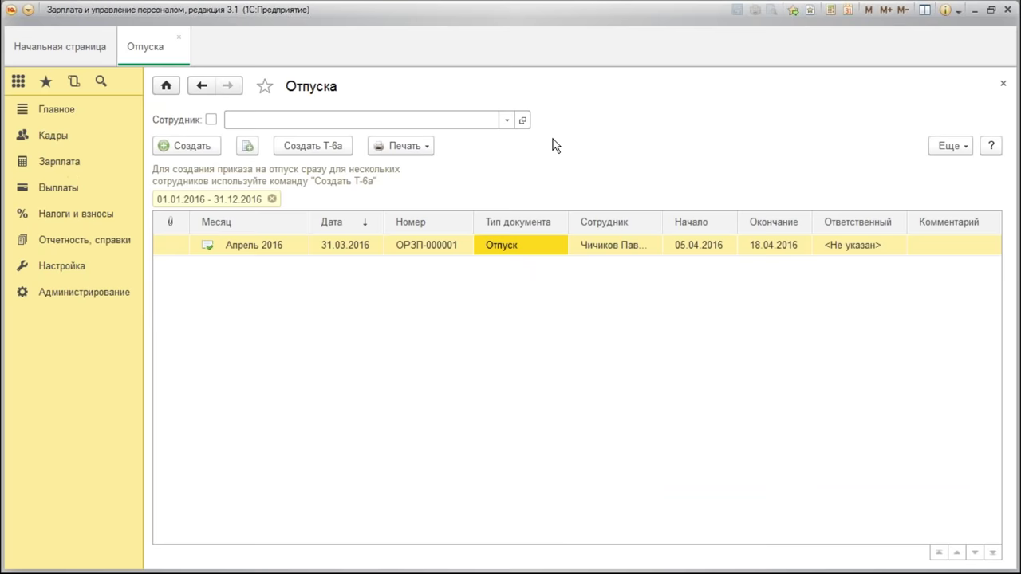
{"action": "left_click", "coordinate": [68, 271]}
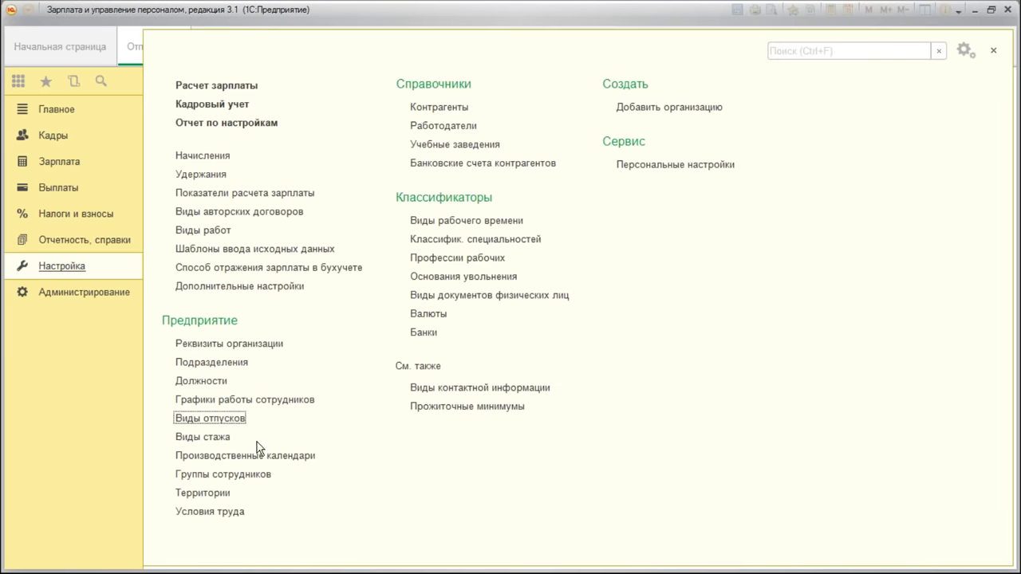
{"action": "left_click", "coordinate": [210, 418]}
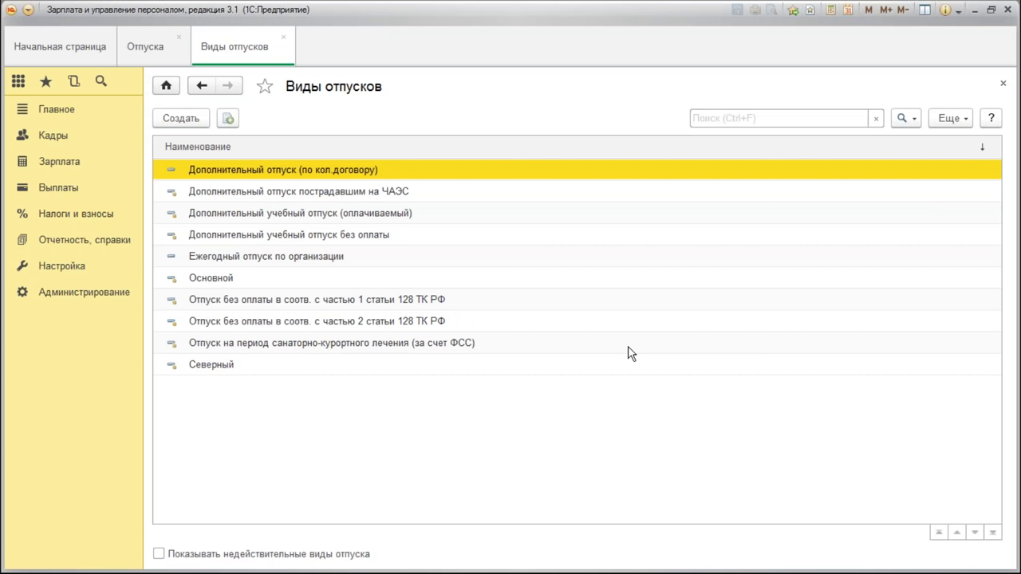
{"action": "double_click", "coordinate": [223, 365]}
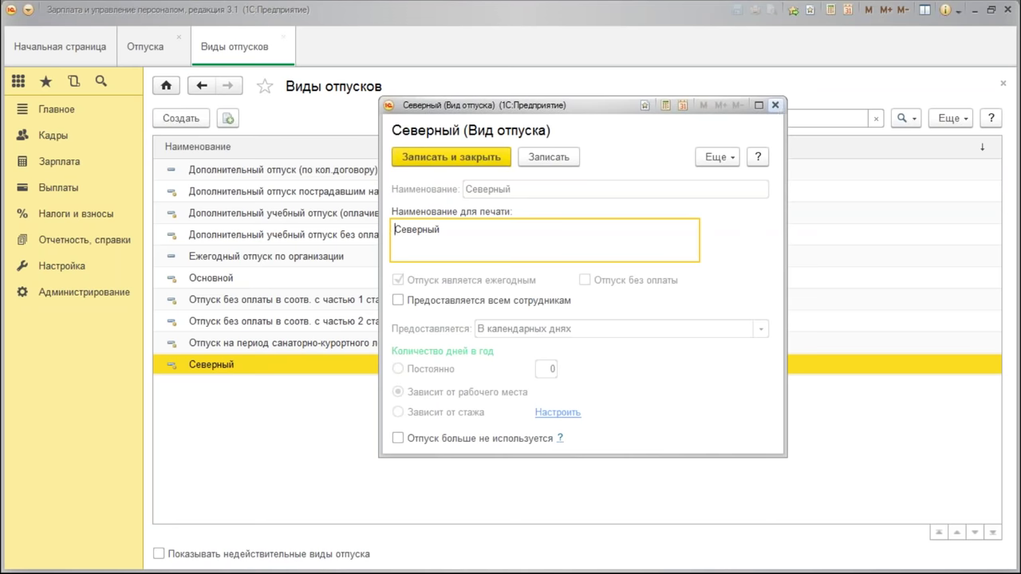
{"action": "left_click", "coordinate": [775, 105]}
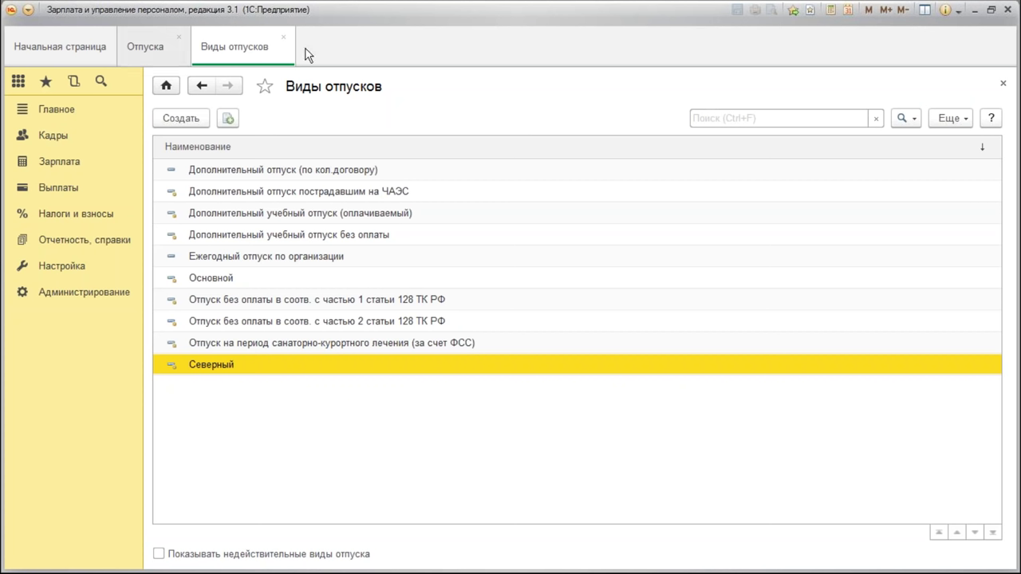
{"action": "left_click", "coordinate": [286, 38]}
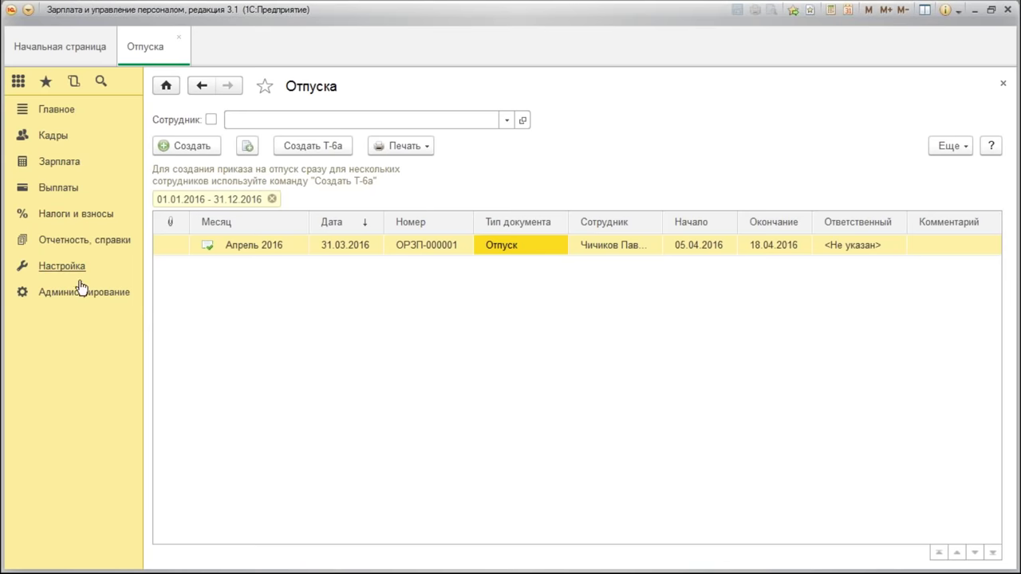
Review the leave types list: paid and unpaid study leave and the Северный leave type
{"action": "left_click", "coordinate": [52, 268]}
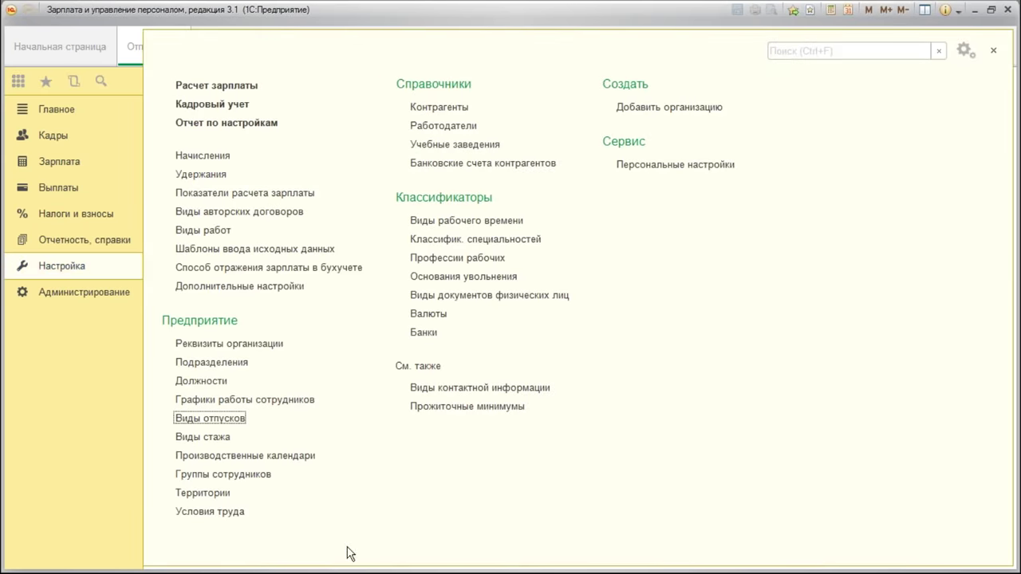
{"action": "left_click", "coordinate": [194, 421]}
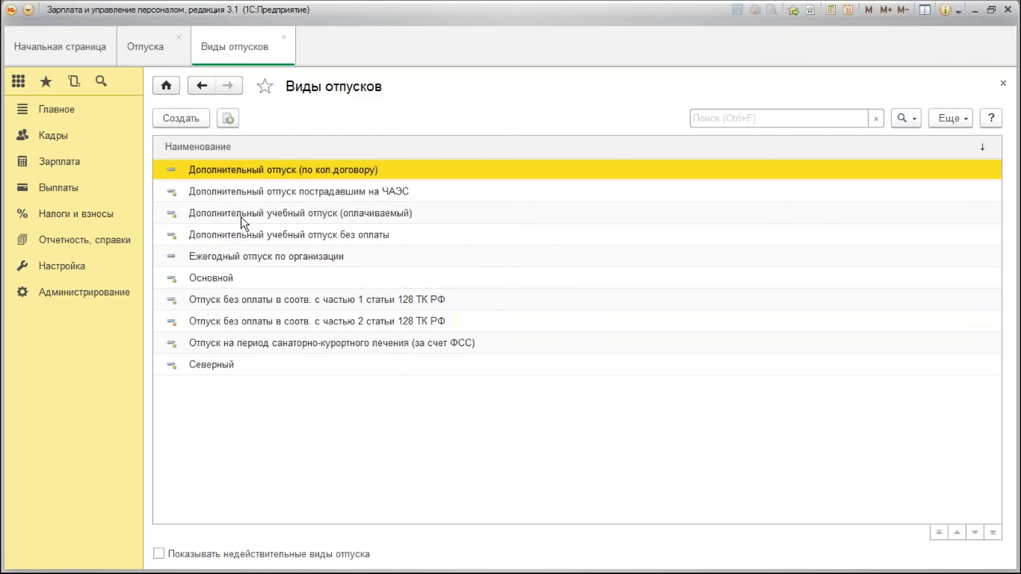
{"action": "left_click", "coordinate": [360, 195]}
{"action": "left_click", "coordinate": [333, 215]}
{"action": "left_click", "coordinate": [285, 237]}
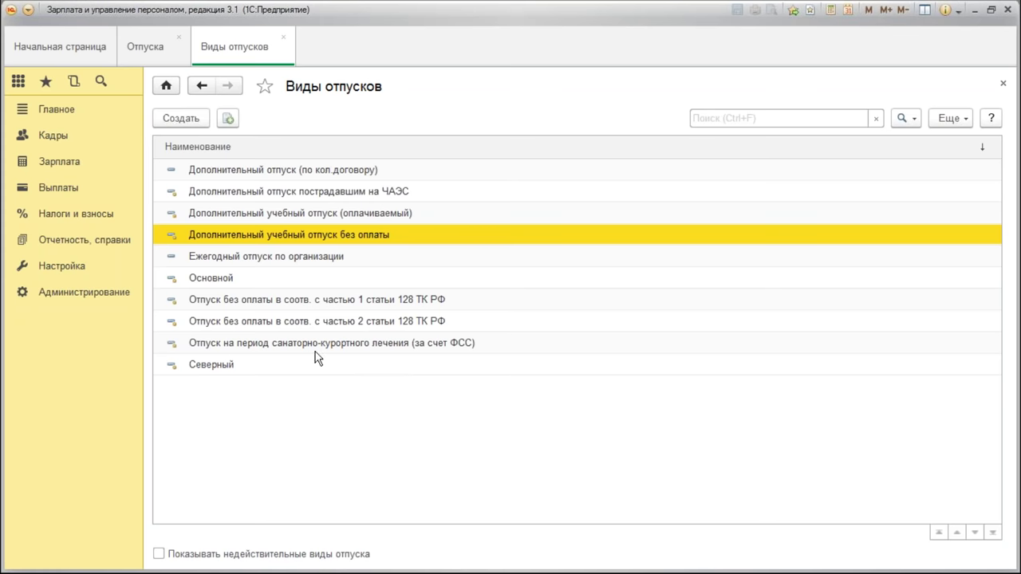
{"action": "left_click", "coordinate": [260, 363]}
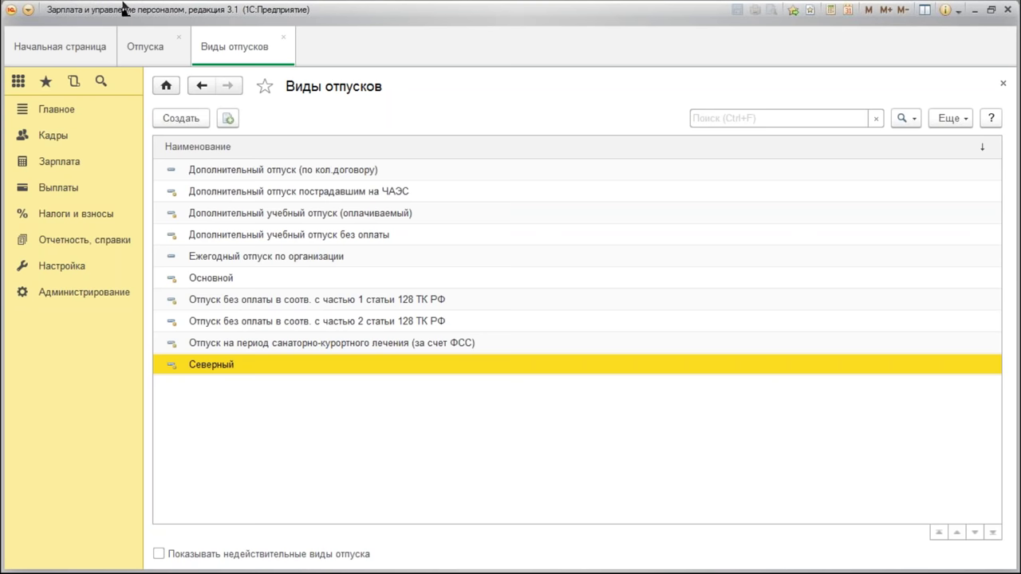
{"action": "left_click", "coordinate": [284, 38]}
{"action": "left_click", "coordinate": [54, 137]}
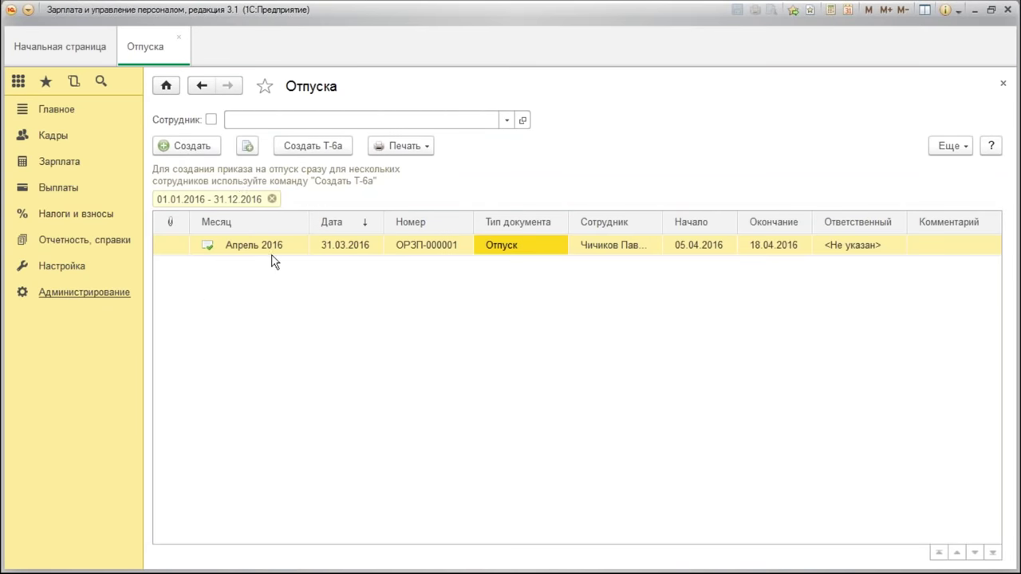
Create an Апрель 2016 vacation document for the sales-floor manager
{"action": "left_click", "coordinate": [185, 146]}
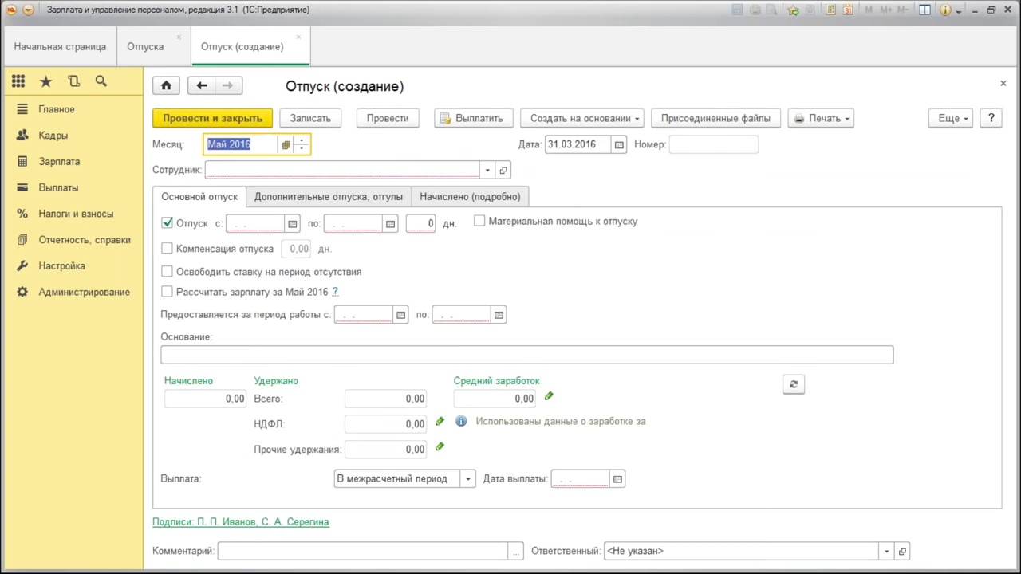
{"action": "left_click", "coordinate": [300, 150]}
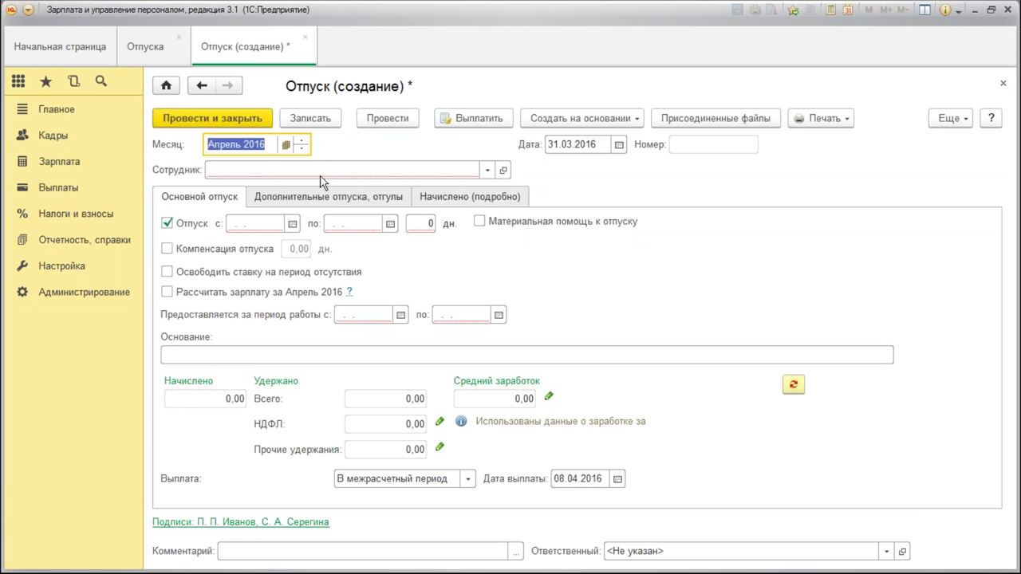
{"action": "left_click", "coordinate": [351, 170]}
{"action": "left_click", "coordinate": [251, 246]}
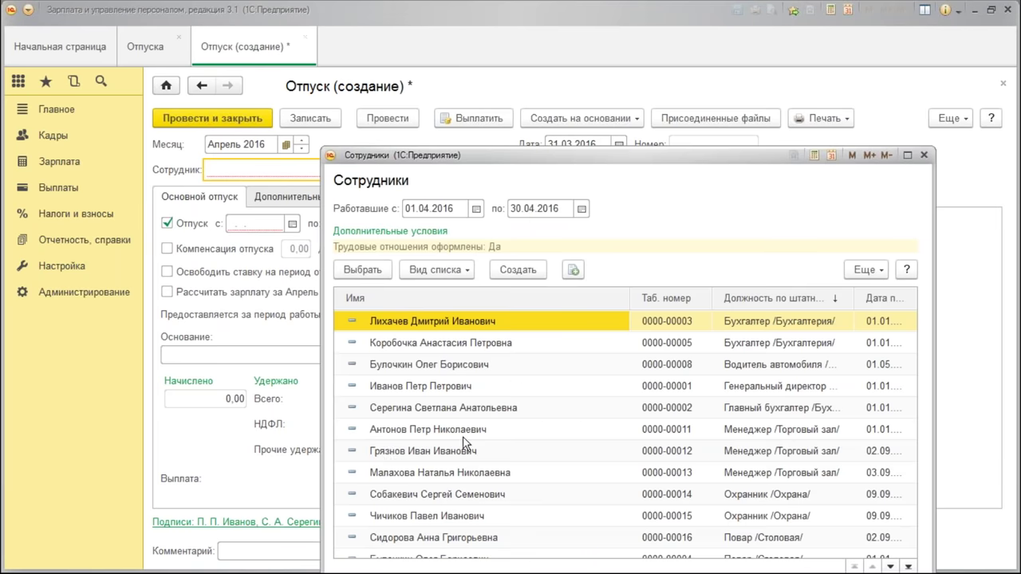
{"action": "left_click", "coordinate": [456, 473]}
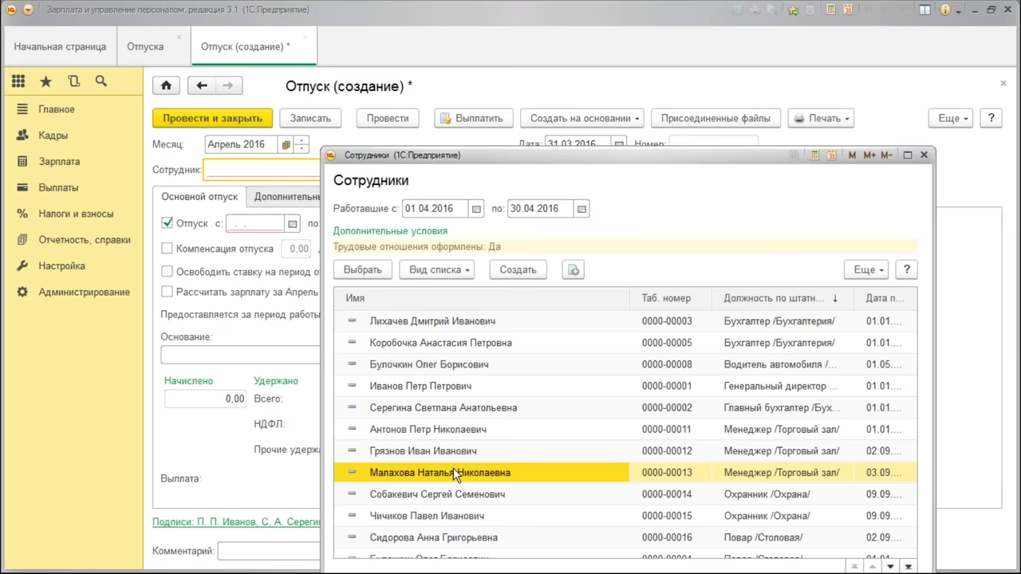
{"action": "double_click", "coordinate": [453, 470]}
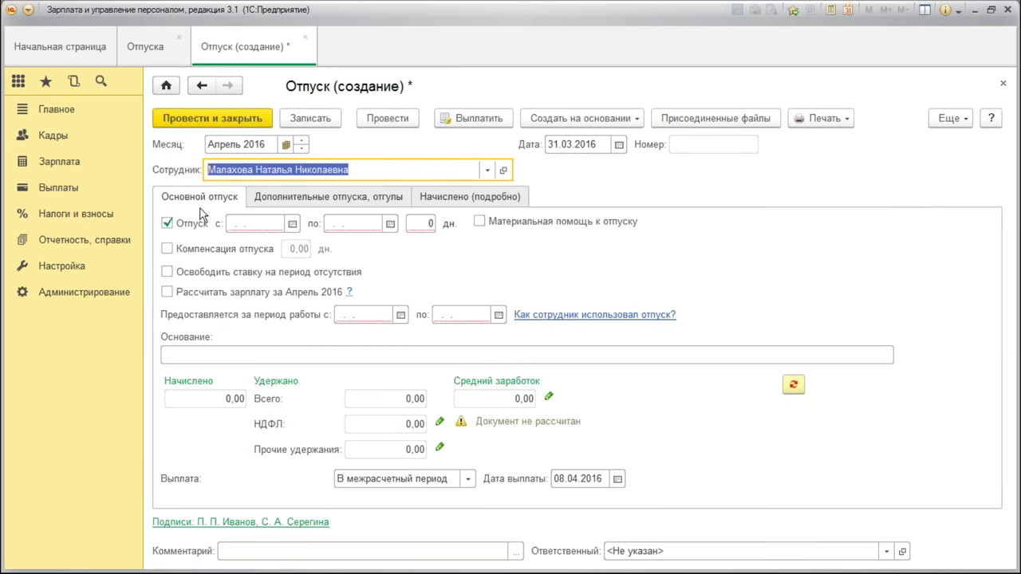
Switch off main annual leave on the Основной отпуск tab
{"action": "left_click", "coordinate": [318, 191]}
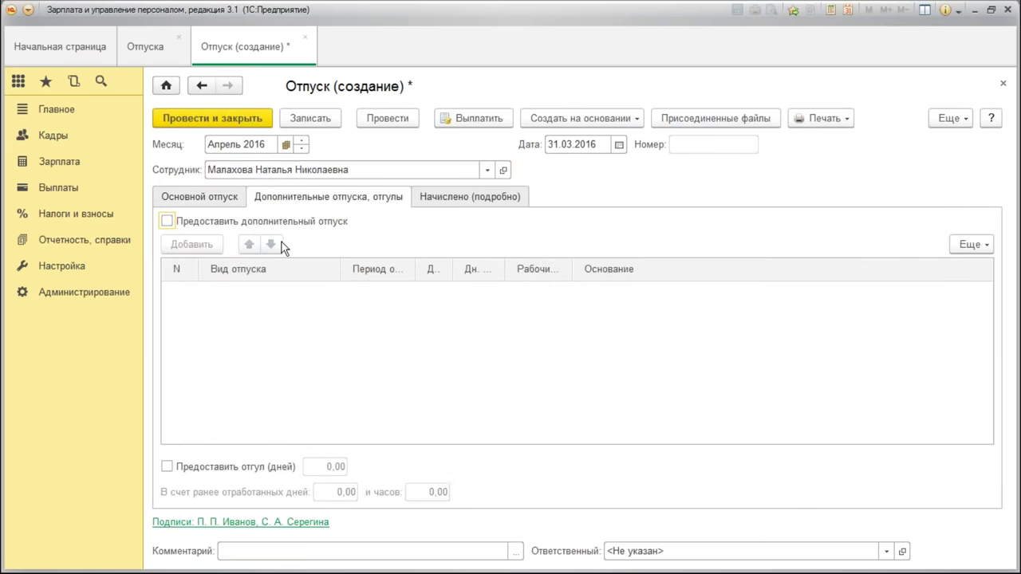
{"action": "left_click", "coordinate": [200, 199]}
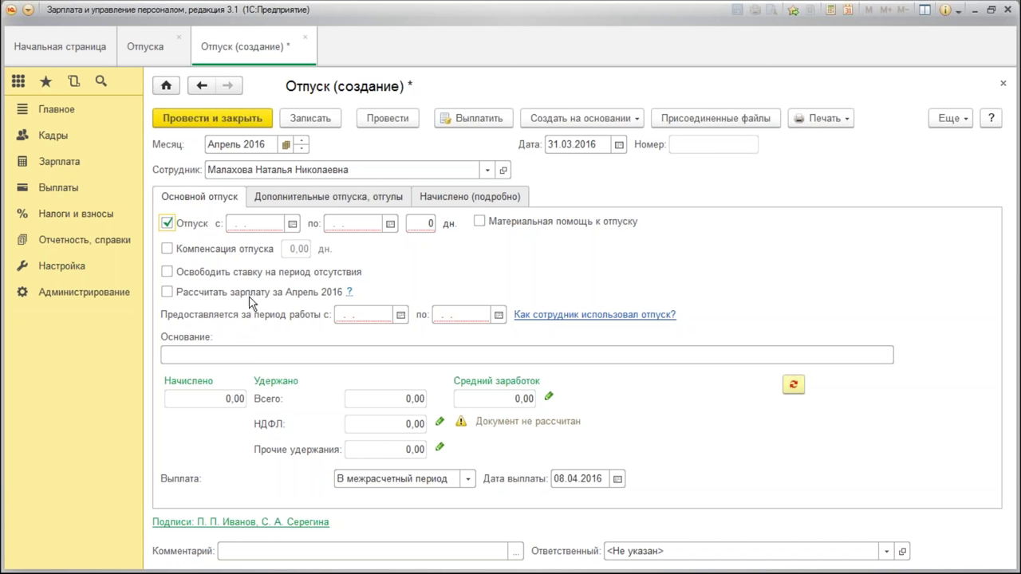
{"action": "left_click", "coordinate": [273, 200]}
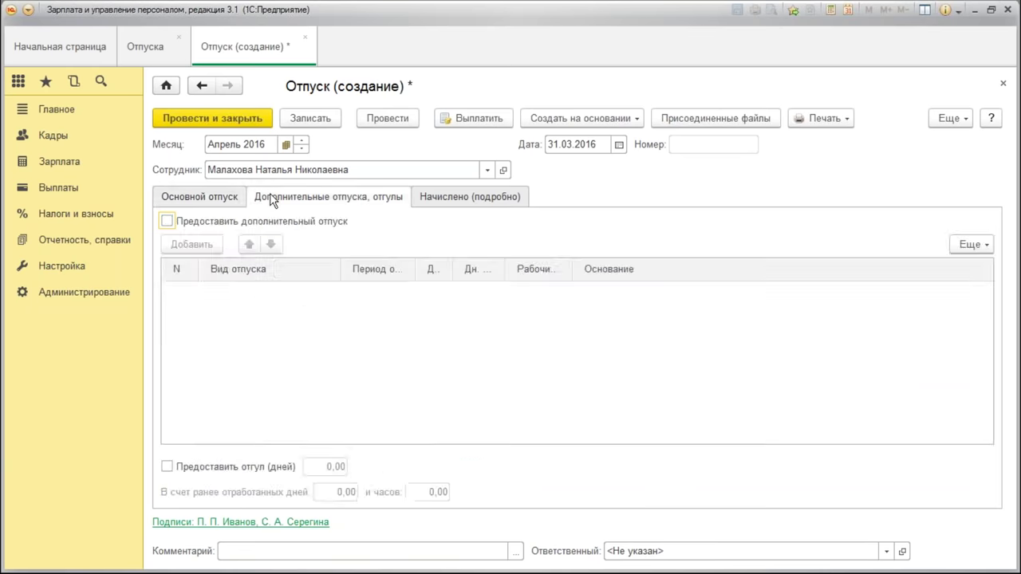
{"action": "left_click", "coordinate": [171, 204]}
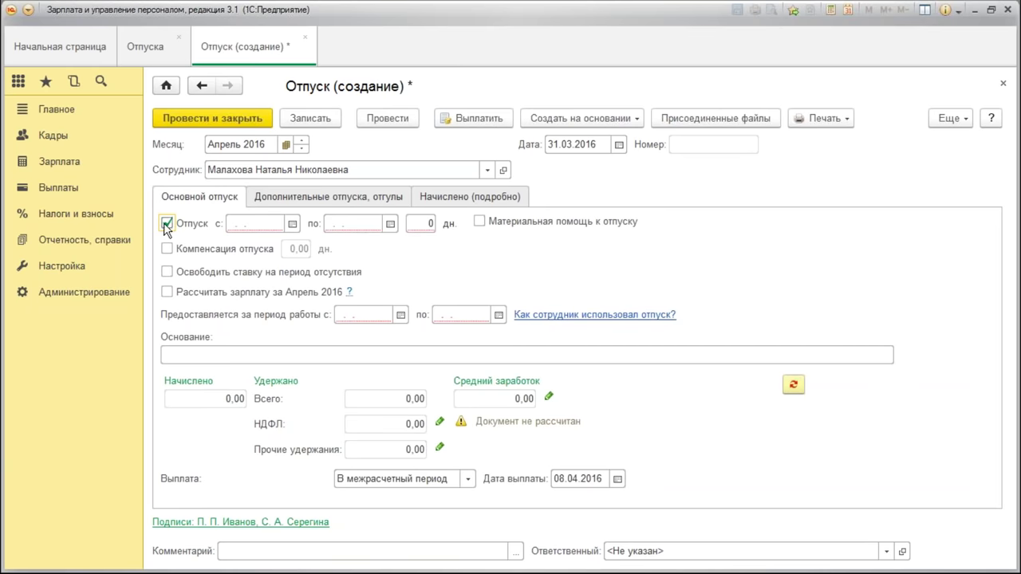
{"action": "left_click", "coordinate": [167, 224]}
{"action": "left_click", "coordinate": [323, 193]}
Enable additional leave and add a paid study leave row starting 05.04.2016
{"action": "left_click", "coordinate": [167, 221]}
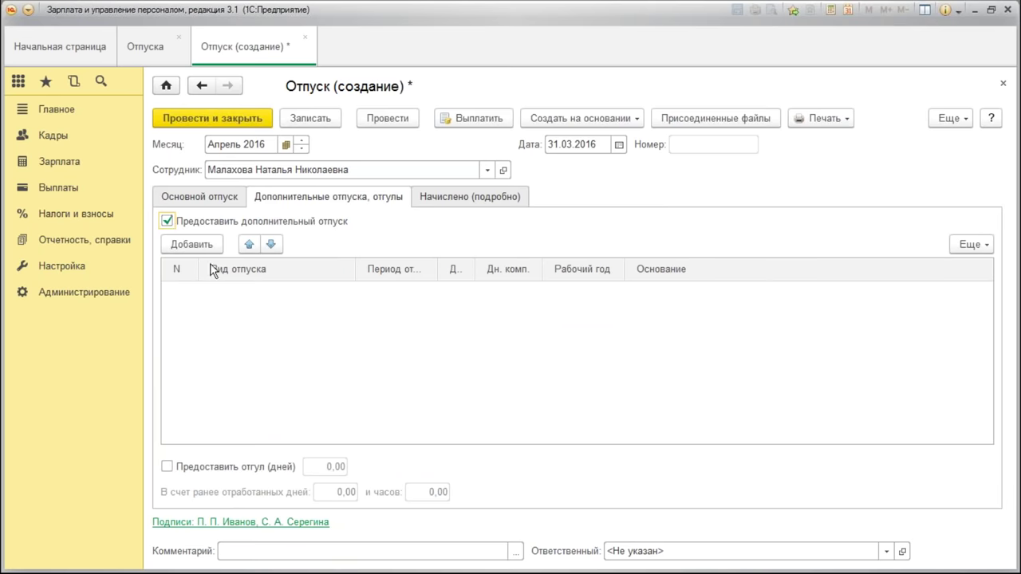
{"action": "left_click", "coordinate": [201, 246]}
{"action": "left_click", "coordinate": [290, 361]}
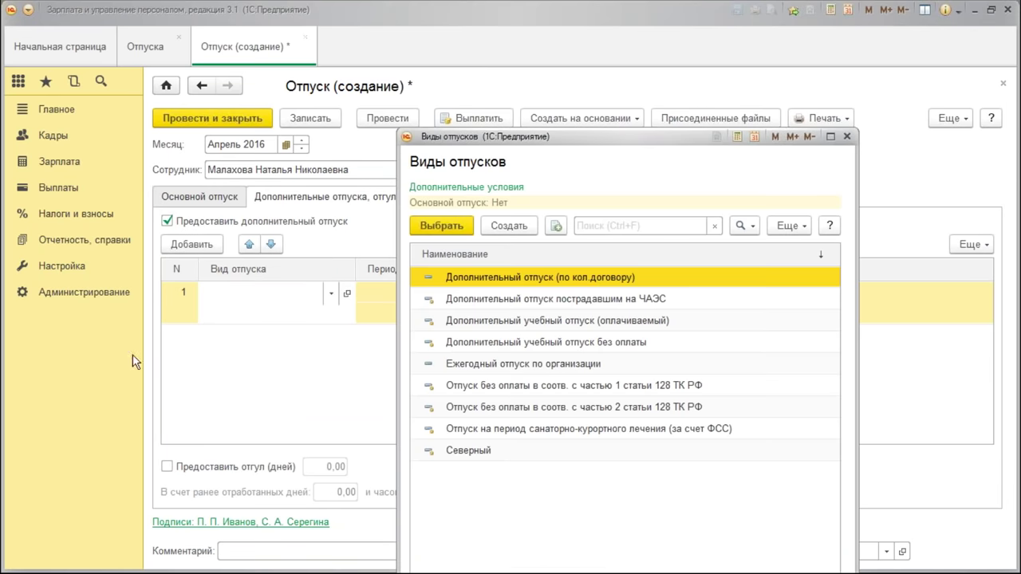
{"action": "double_click", "coordinate": [516, 322]}
{"action": "left_click", "coordinate": [407, 297]}
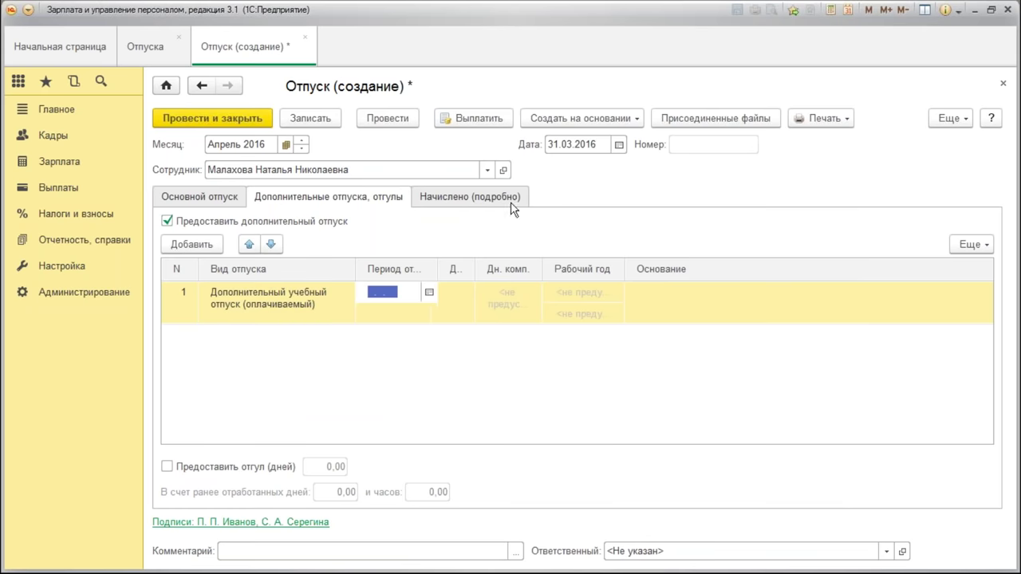
{"action": "left_click", "coordinate": [429, 291]}
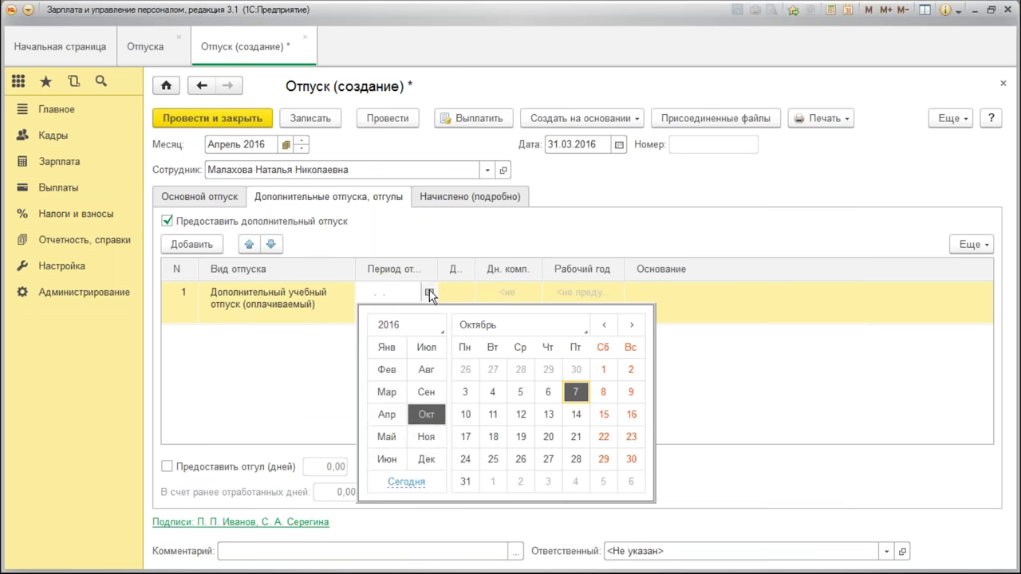
{"action": "left_click", "coordinate": [388, 414]}
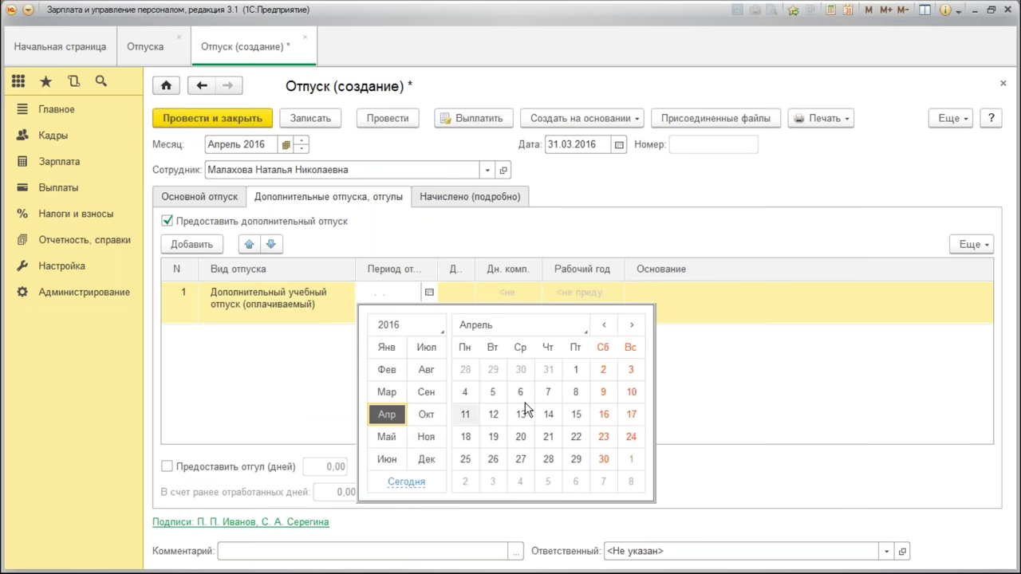
{"action": "left_click", "coordinate": [495, 393]}
Set the study leave to 14 days with basis Справка-вызов, deleting a stray extra row
{"action": "left_click", "coordinate": [459, 303]}
{"action": "type", "text": "14"}
{"action": "key", "text": "Tab"}
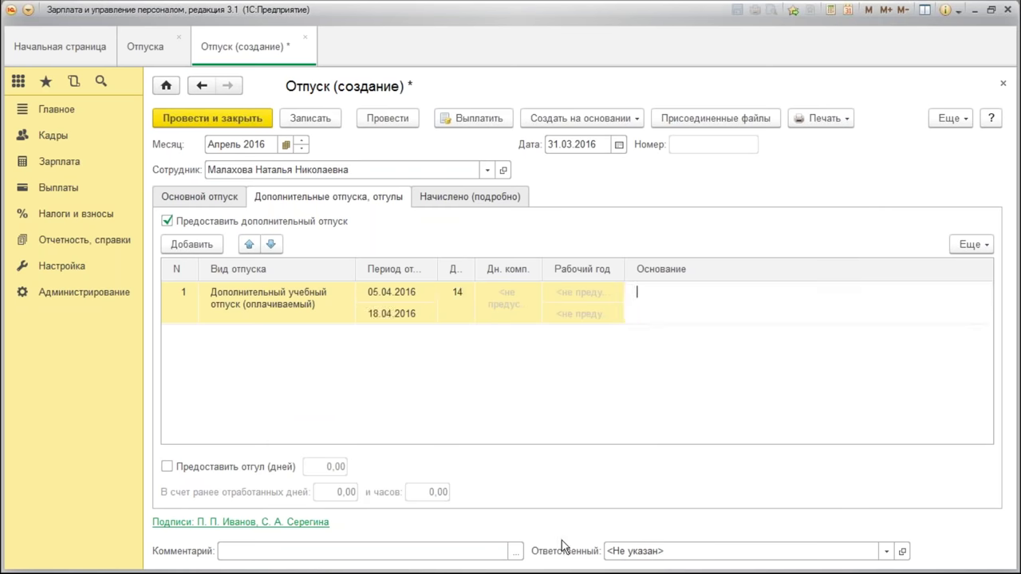
{"action": "type", "text": "Справка-вызо"}
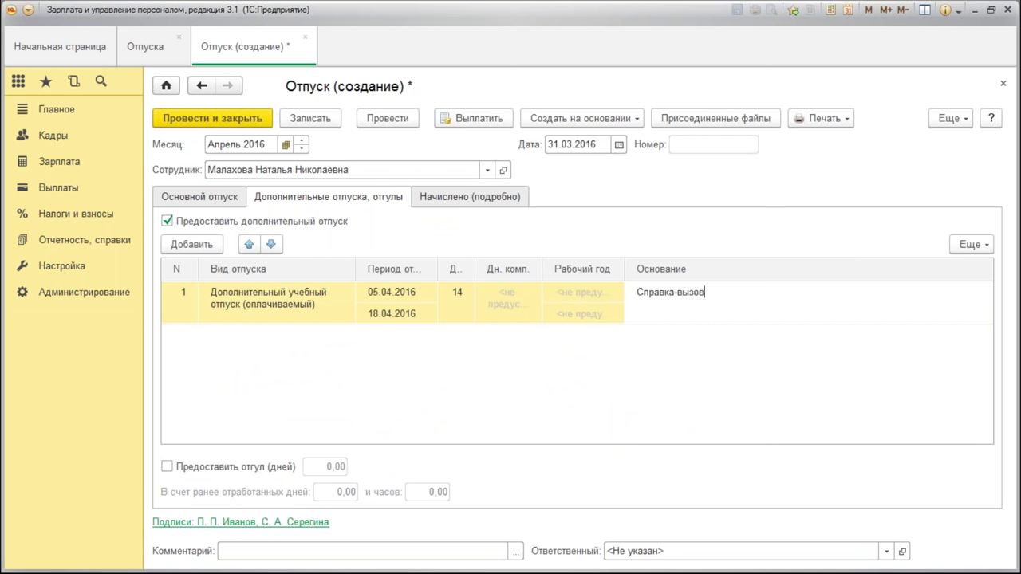
{"action": "type", "text": "в"}
{"action": "key", "text": "Return"}
{"action": "key", "text": "Escape"}
{"action": "key", "text": "Escape"}
{"action": "left_click", "coordinate": [597, 307]}
{"action": "right_click", "coordinate": [421, 357]}
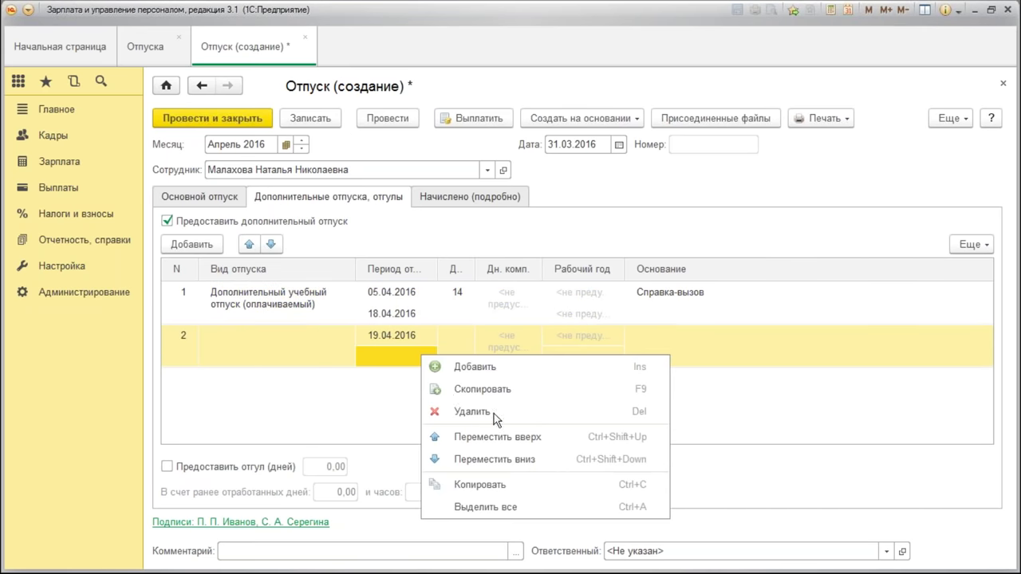
{"action": "left_click", "coordinate": [495, 412]}
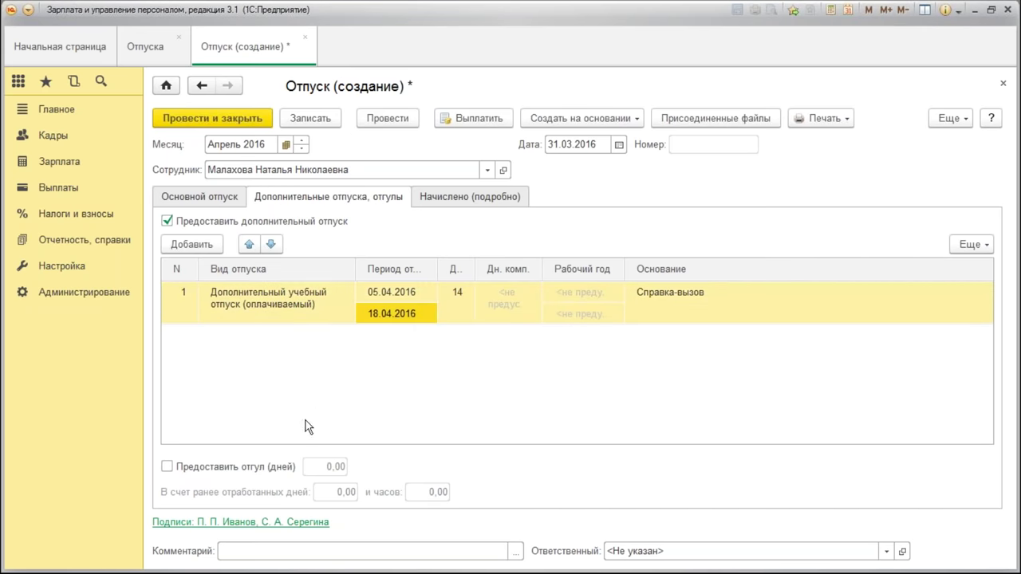
{"action": "left_click", "coordinate": [195, 199]}
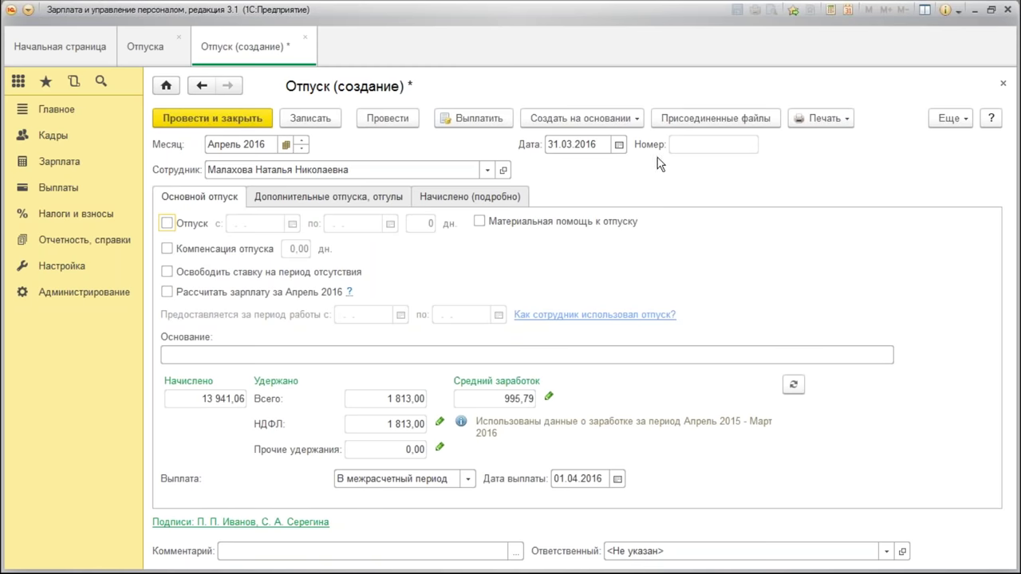
Save and post the document, then review its printed Т-6 leave order
{"action": "left_click", "coordinate": [824, 118]}
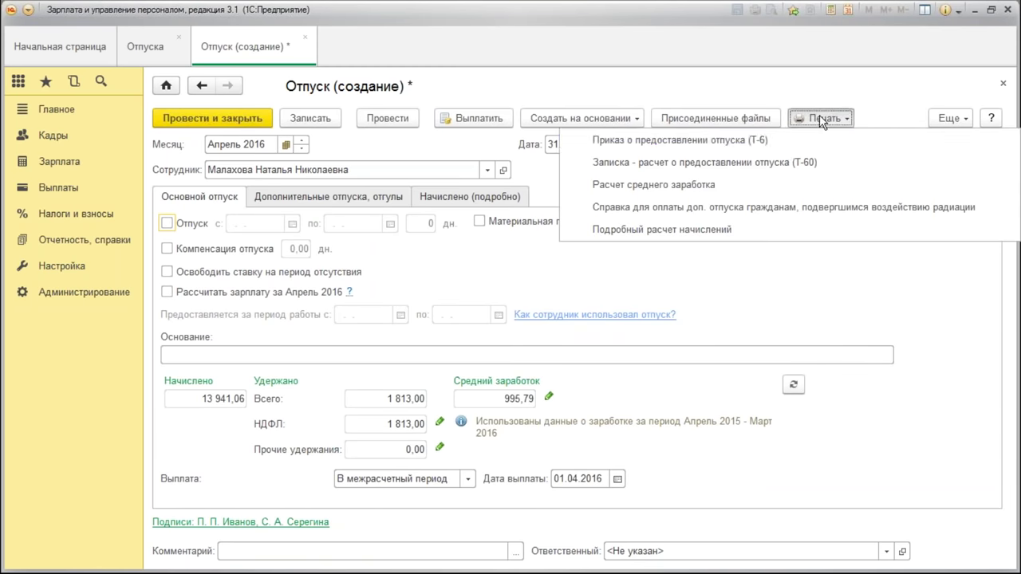
{"action": "left_click", "coordinate": [784, 141]}
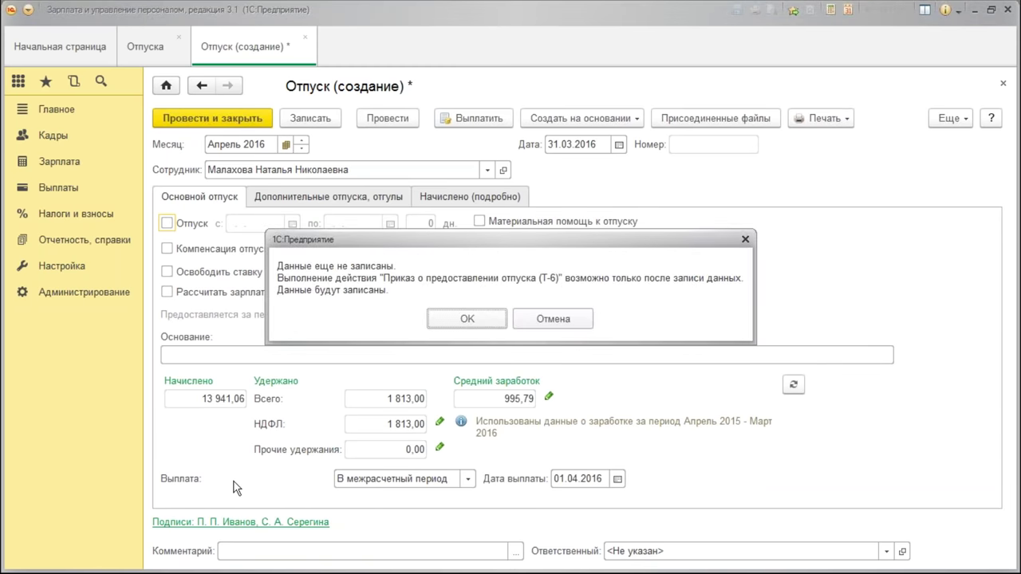
{"action": "left_click", "coordinate": [475, 320]}
{"action": "left_click", "coordinate": [464, 308]}
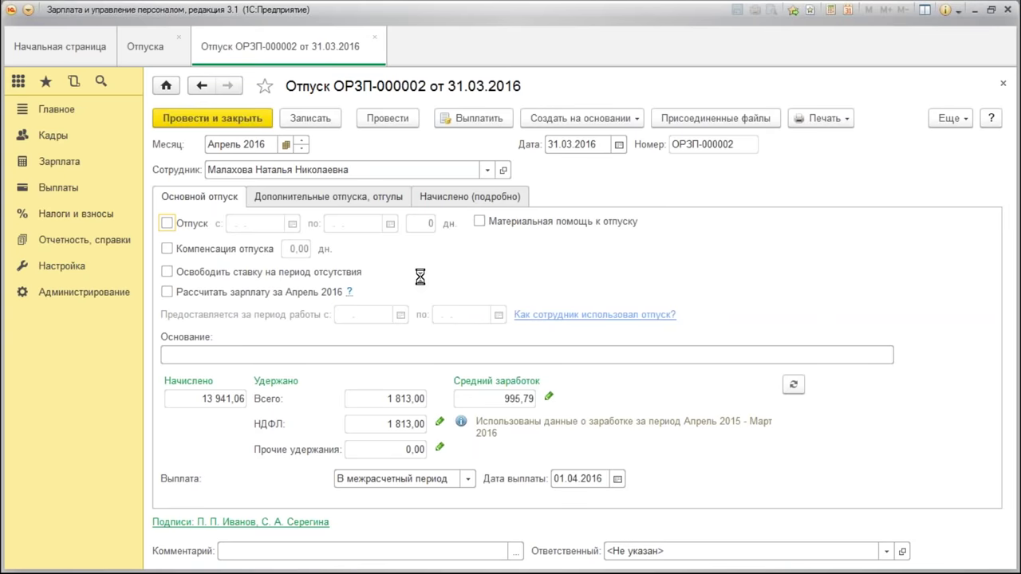
{"action": "left_click", "coordinate": [635, 347]}
{"action": "scroll", "coordinate": [671, 421], "scroll_direction": "down", "scroll_amount": 5}
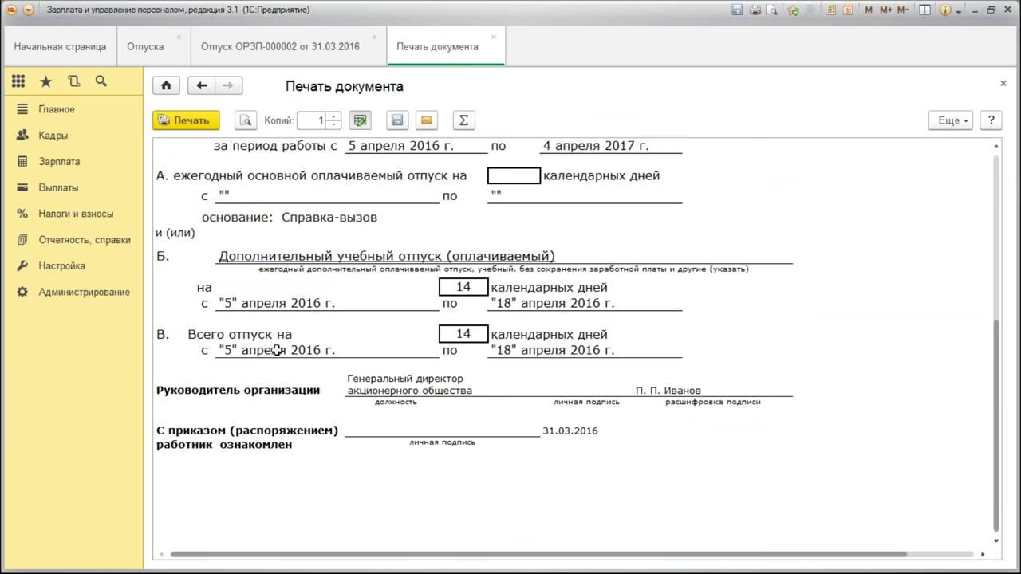
{"action": "left_click_drag", "start_coordinate": [207, 311], "coordinate": [789, 304]}
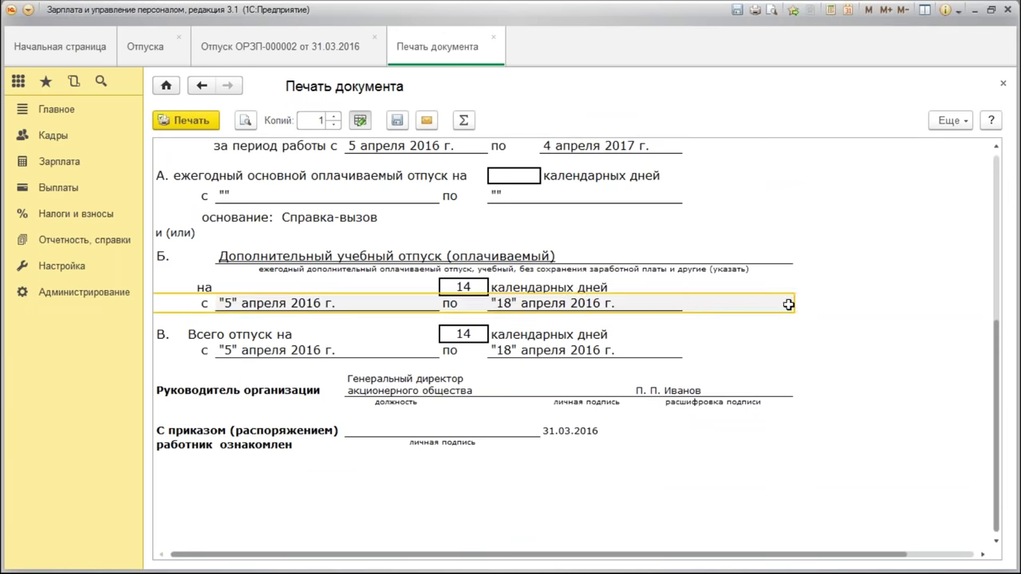
{"action": "left_click", "coordinate": [496, 38]}
Print and review the Т-60 vacation calculation note
{"action": "left_click", "coordinate": [801, 123]}
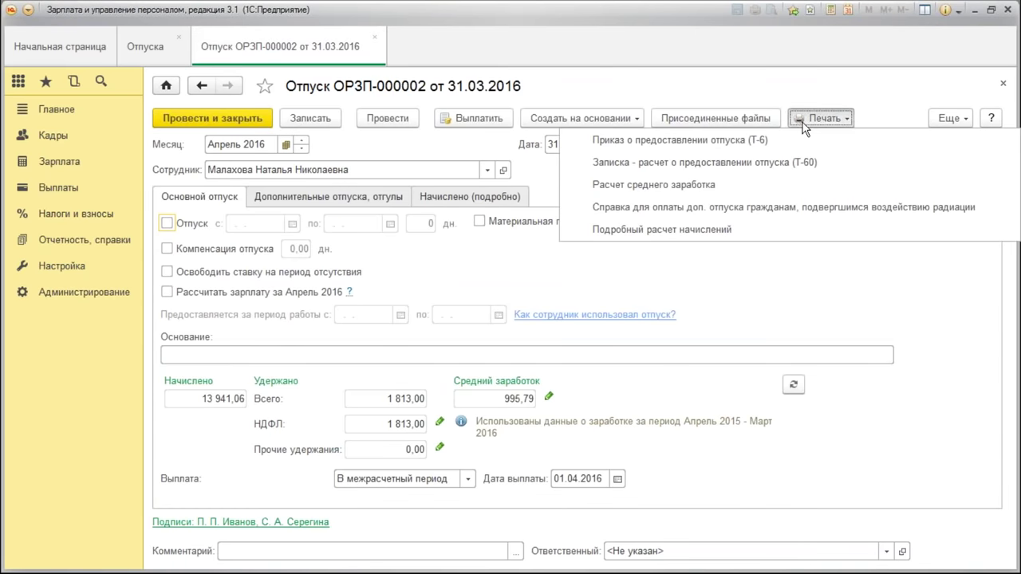
{"action": "left_click", "coordinate": [702, 162]}
{"action": "scroll", "coordinate": [758, 419], "scroll_direction": "down", "scroll_amount": 5}
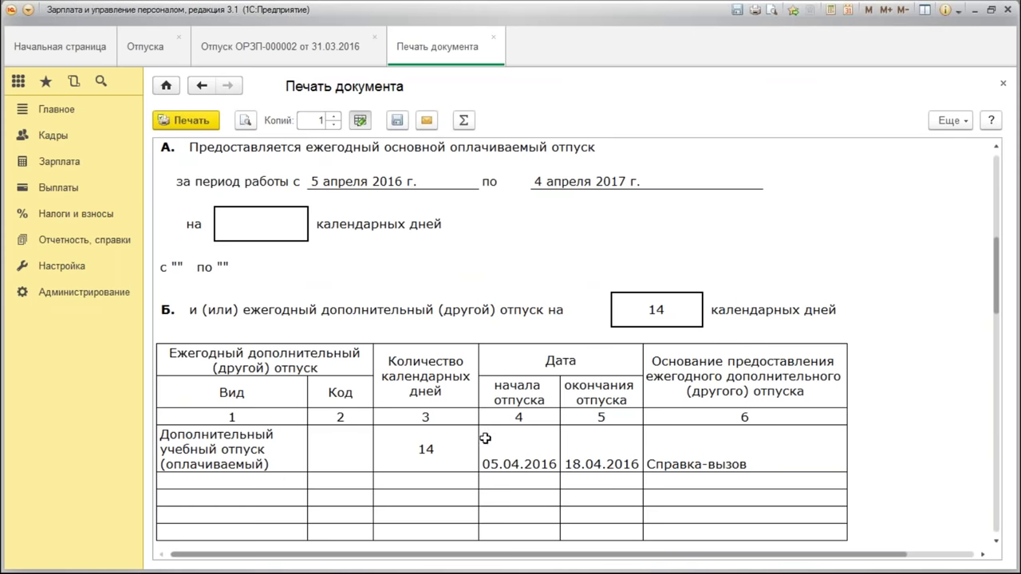
{"action": "left_click", "coordinate": [493, 38]}
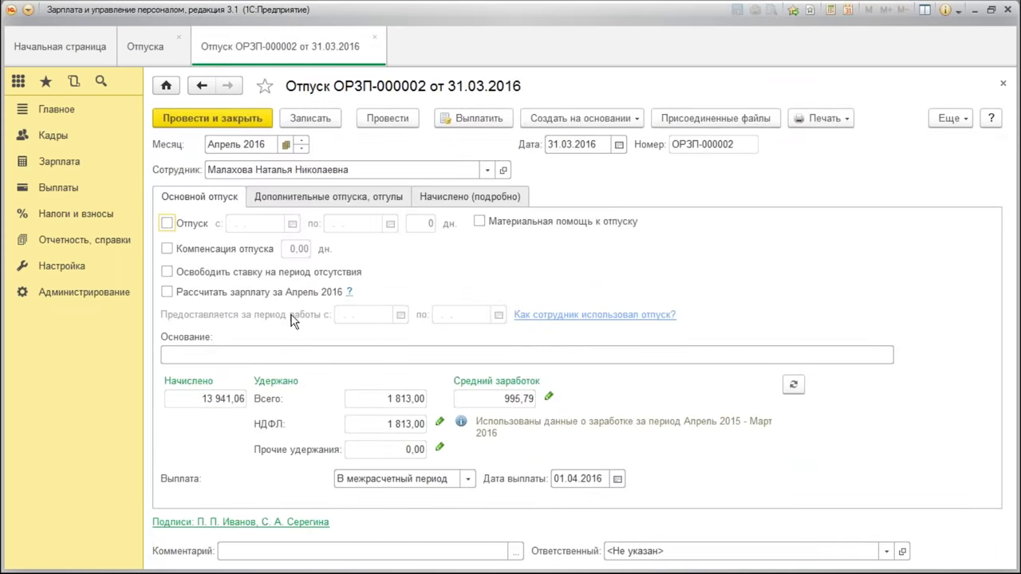
Check the accrual breakdown and the study leave row on the document
{"action": "left_click", "coordinate": [303, 199]}
{"action": "left_click", "coordinate": [443, 199]}
{"action": "left_click", "coordinate": [302, 199]}
{"action": "left_click", "coordinate": [189, 198]}
{"action": "left_click", "coordinate": [275, 198]}
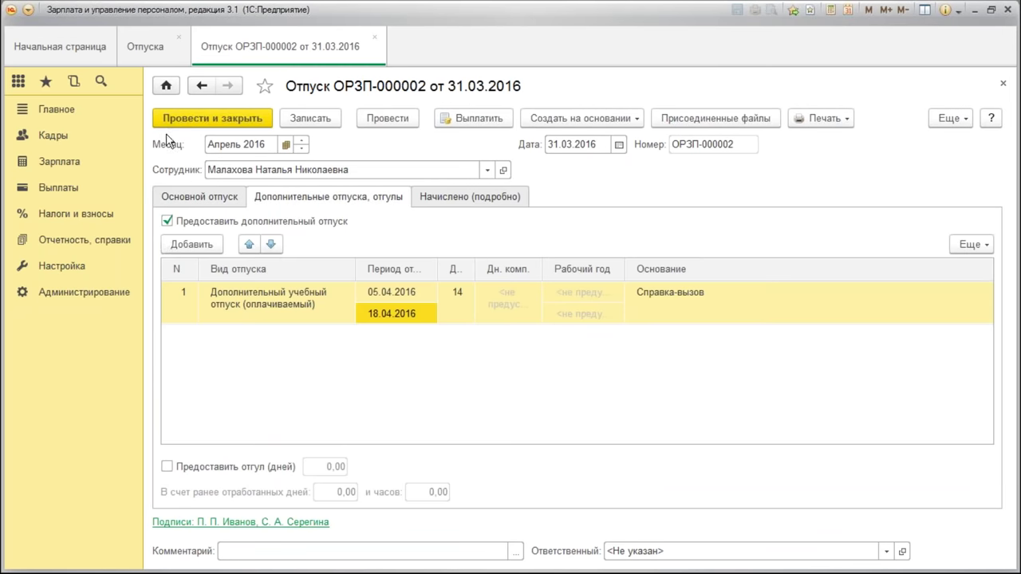
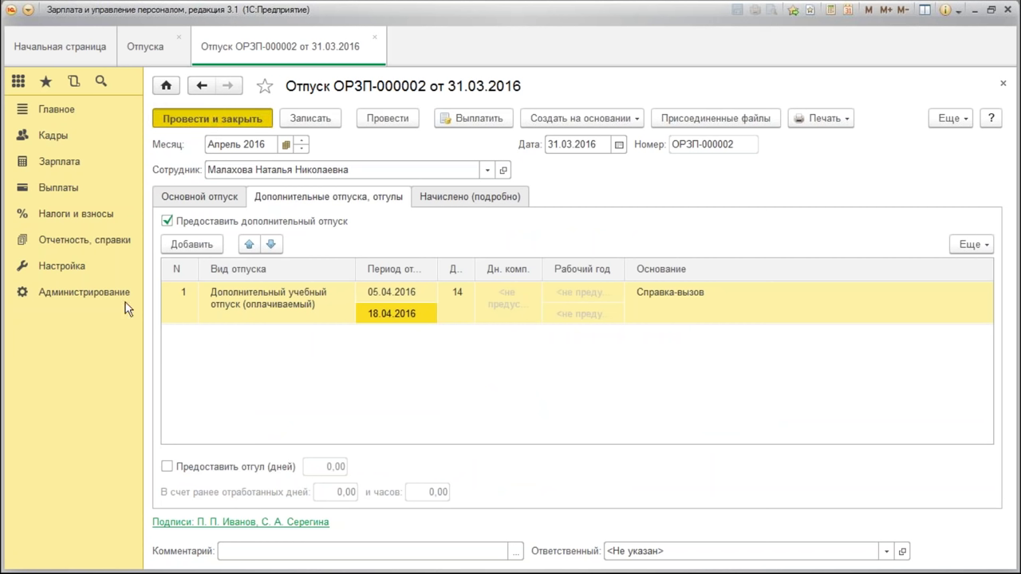
Close the finished vacation document and start a new record in the Сотрудники list
{"action": "key", "text": "ctrl+Return"}
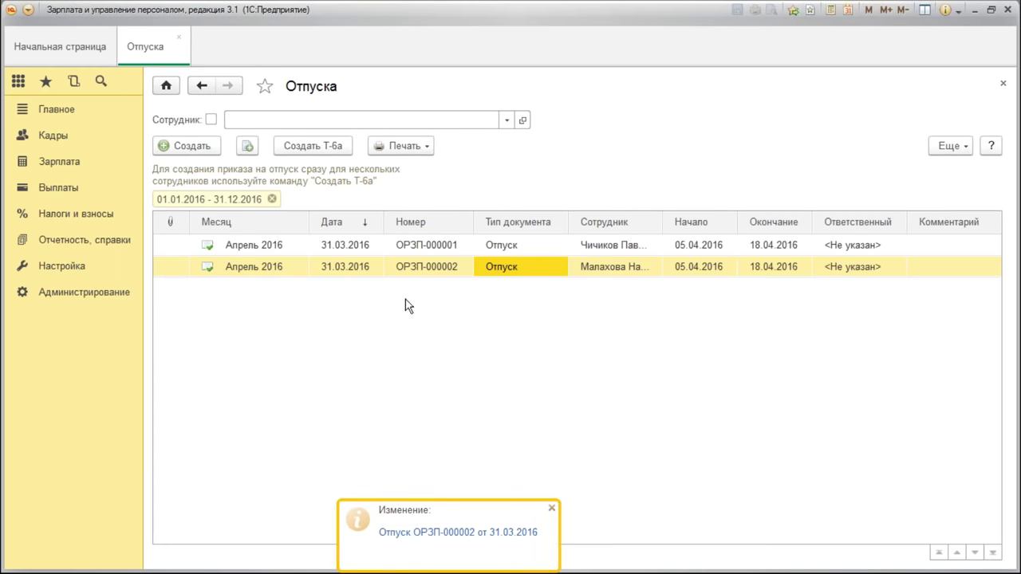
{"action": "left_click", "coordinate": [48, 140]}
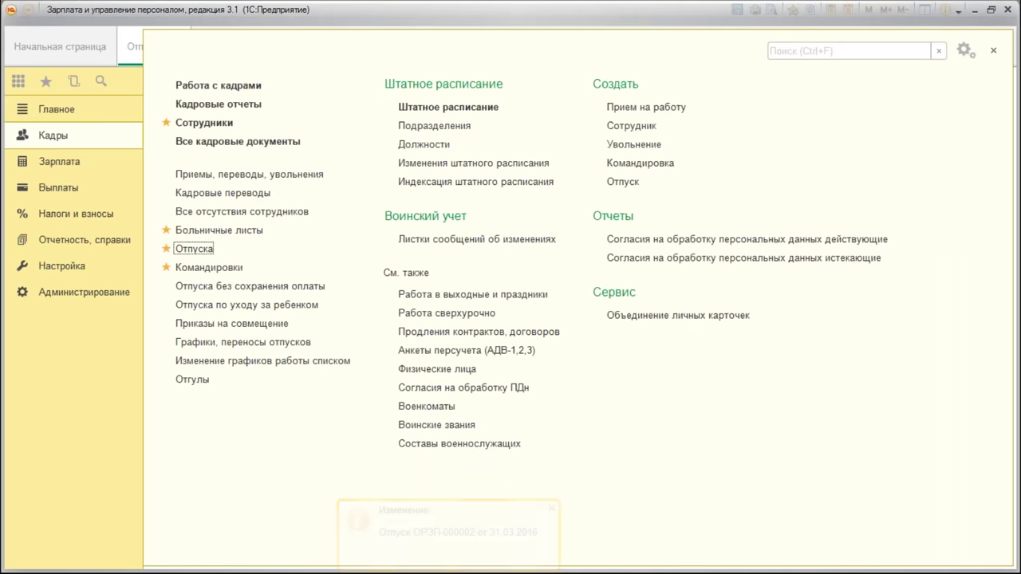
{"action": "left_click", "coordinate": [195, 124]}
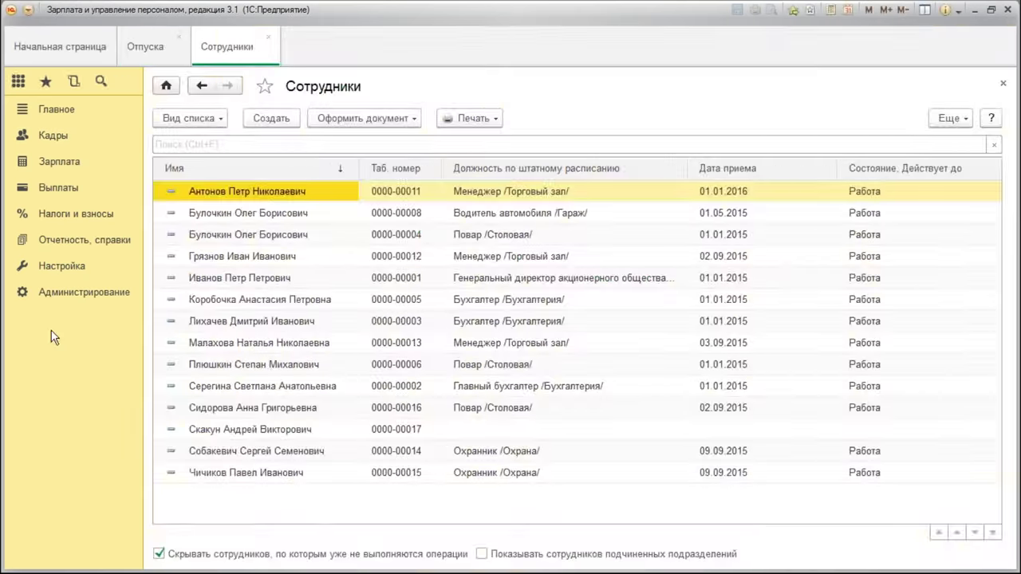
{"action": "left_click", "coordinate": [271, 119]}
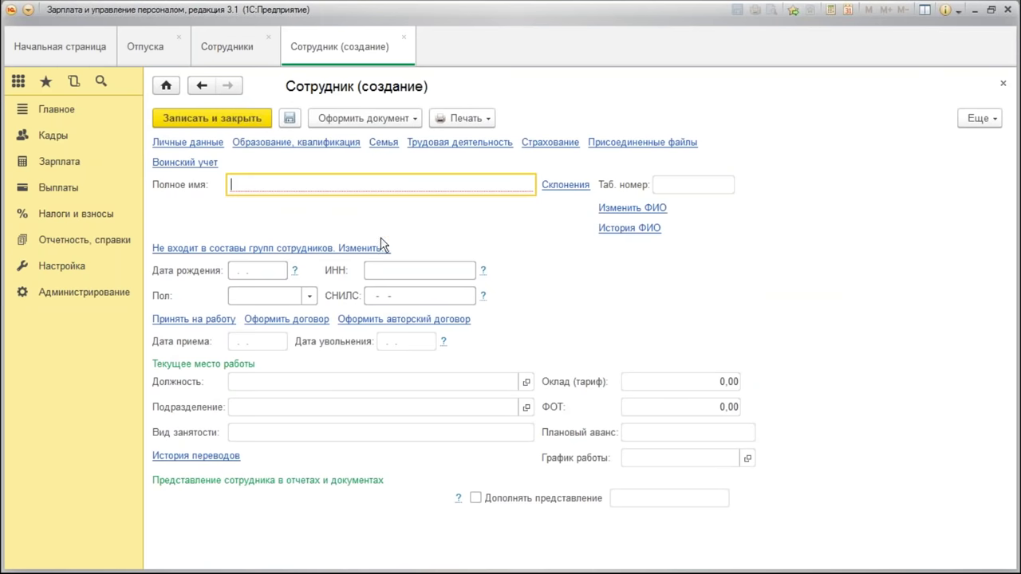
Enter the employee's full name, confirm it matches the person already on file, and save
{"action": "type", "text": "малахова Наталья Николаевна"}
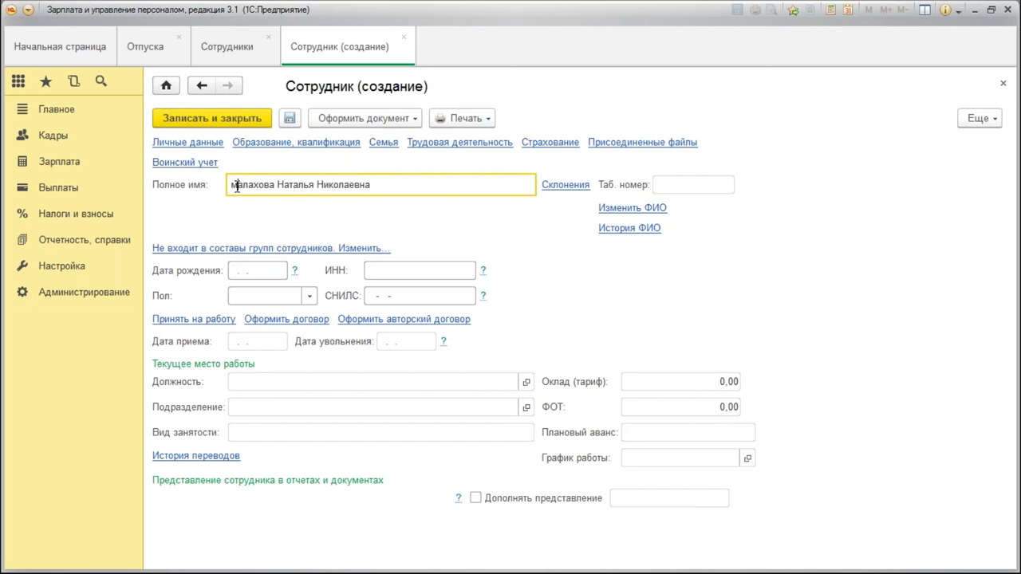
{"action": "key", "text": "Delete"}
{"action": "type", "text": "М"}
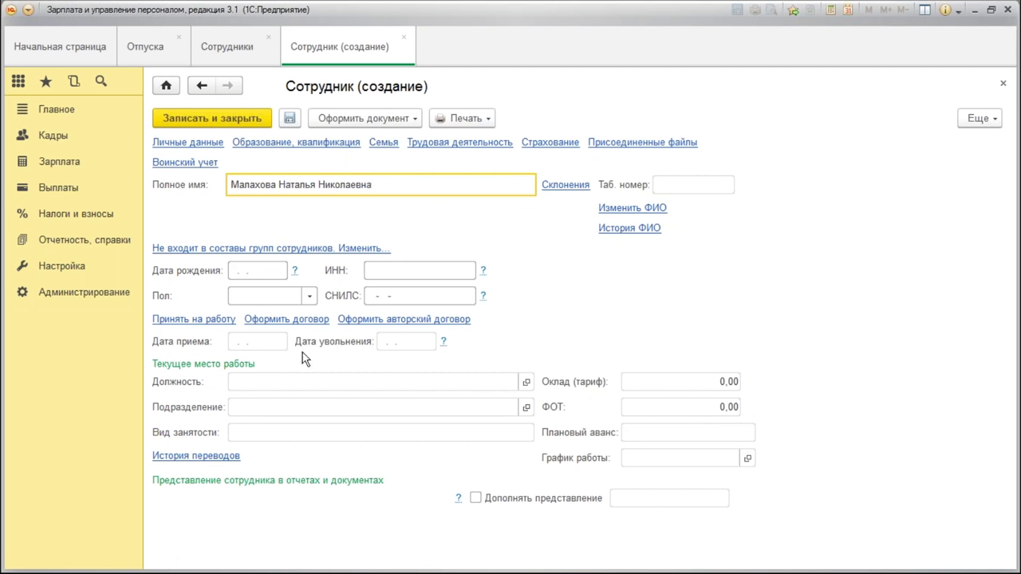
{"action": "left_click", "coordinate": [462, 187]}
{"action": "key", "text": "Tab"}
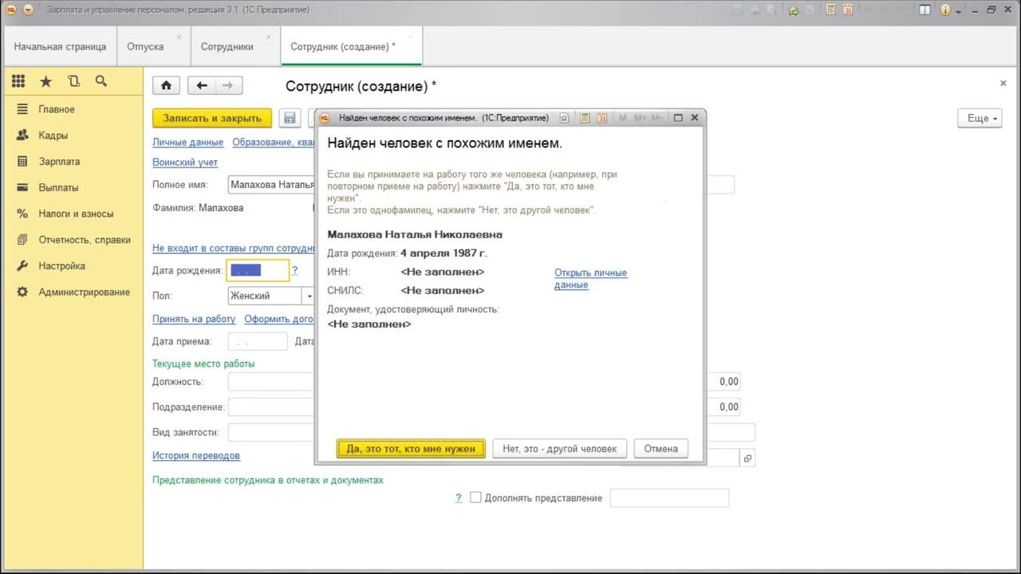
{"action": "key", "text": "Return"}
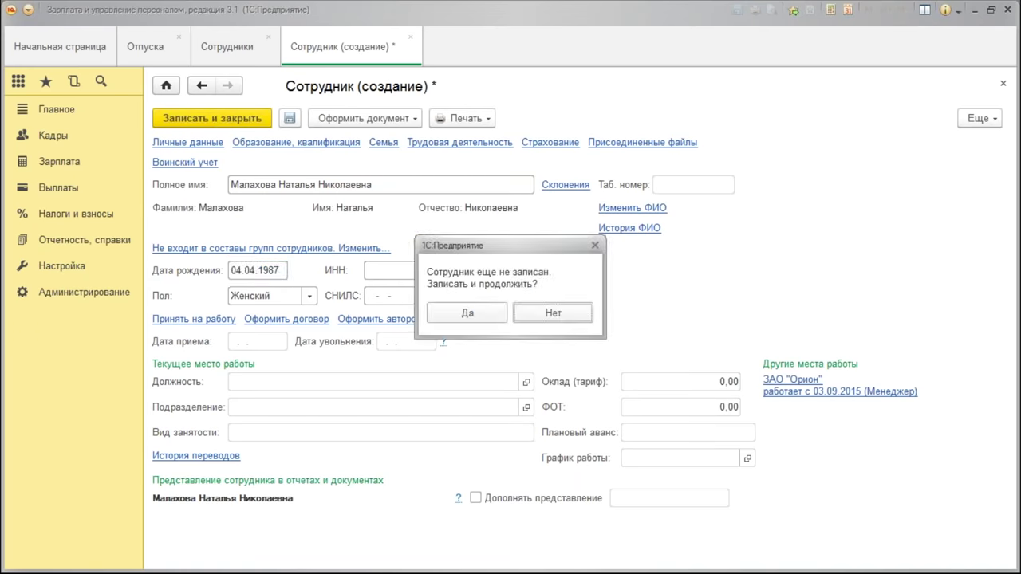
{"action": "left_click", "coordinate": [468, 312]}
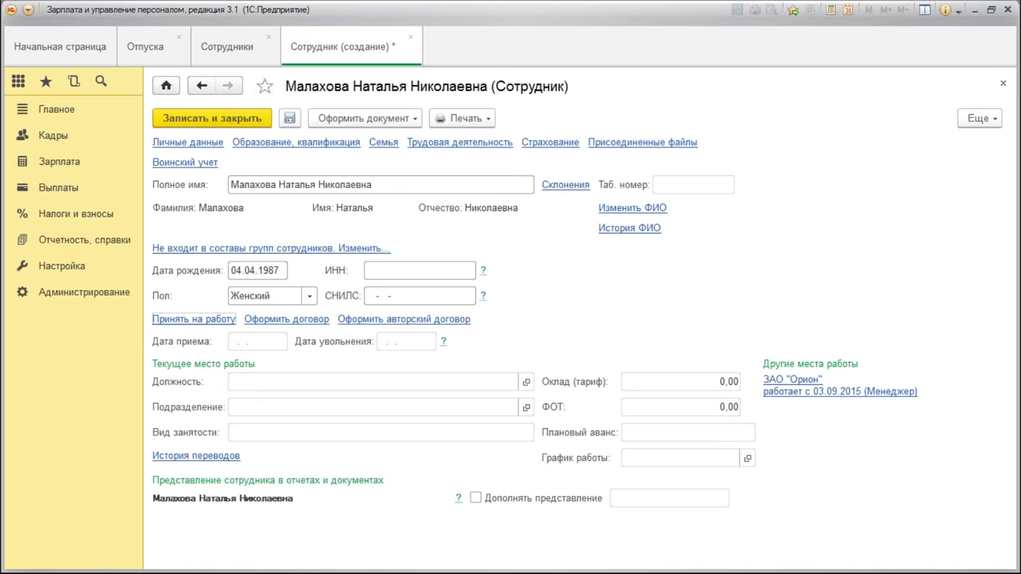
Set the document date and hire date to 01.03.2016
{"action": "left_click", "coordinate": [624, 144]}
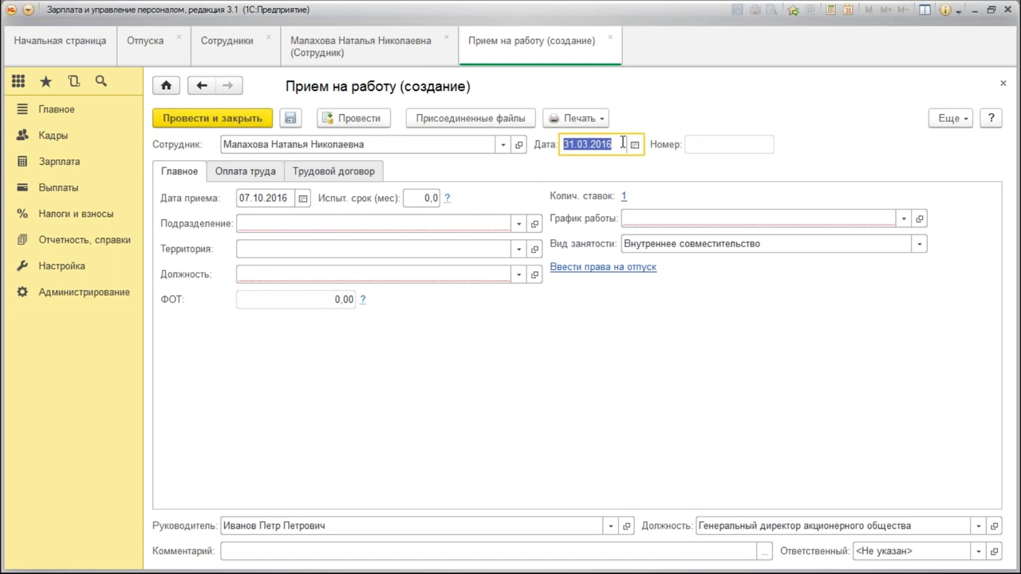
{"action": "type", "text": "01.0"}
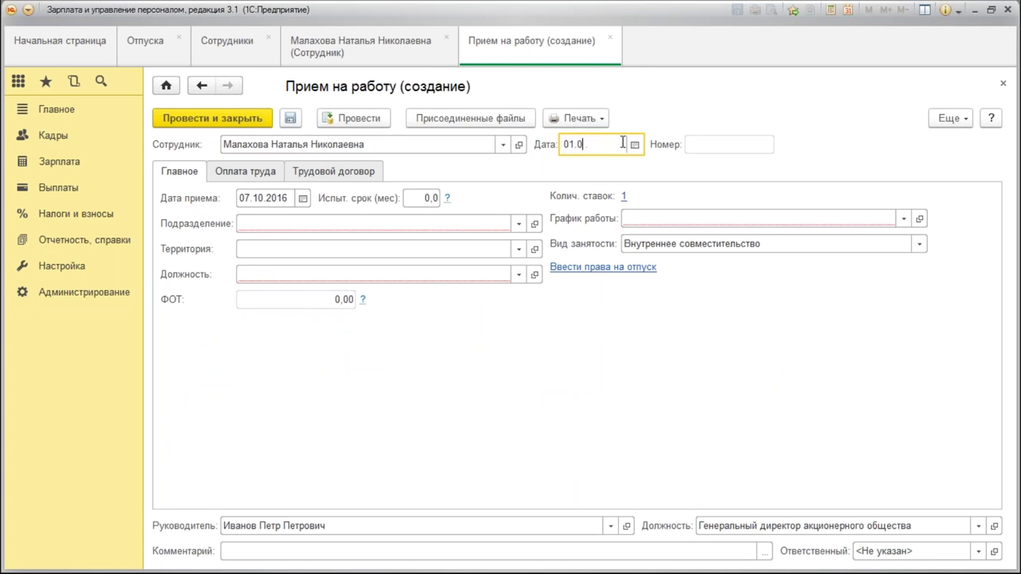
{"action": "type", "text": "3."}
{"action": "key", "text": "Tab"}
{"action": "type", "text": "01.03"}
{"action": "key", "text": "Tab"}
Hire into Бухгалтерия as Бухгалтер on the совместители пятидневка 20 ч schedule
{"action": "left_click", "coordinate": [455, 223]}
{"action": "left_click", "coordinate": [367, 269]}
{"action": "left_click", "coordinate": [277, 275]}
{"action": "left_click", "coordinate": [325, 318]}
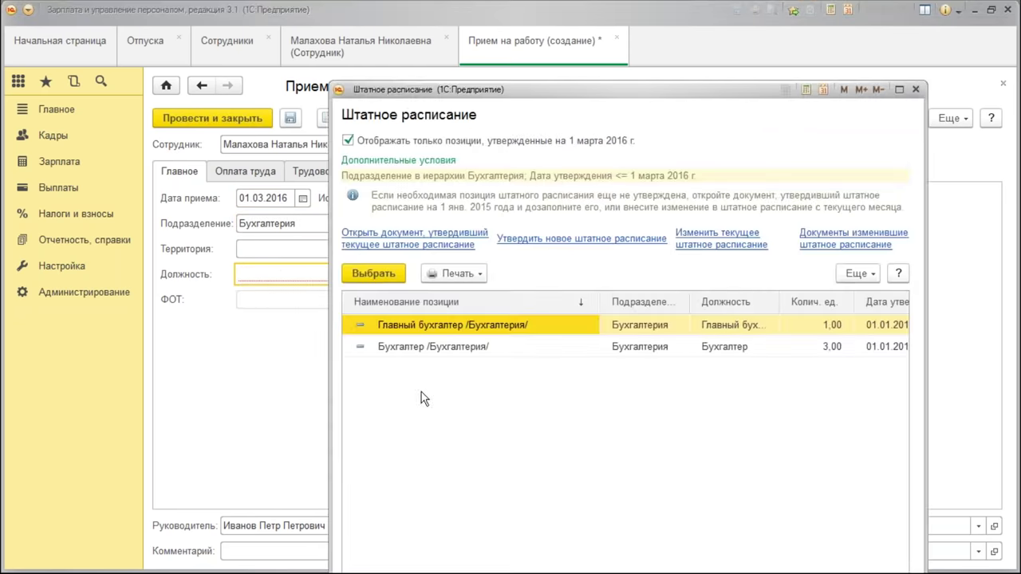
{"action": "double_click", "coordinate": [443, 353]}
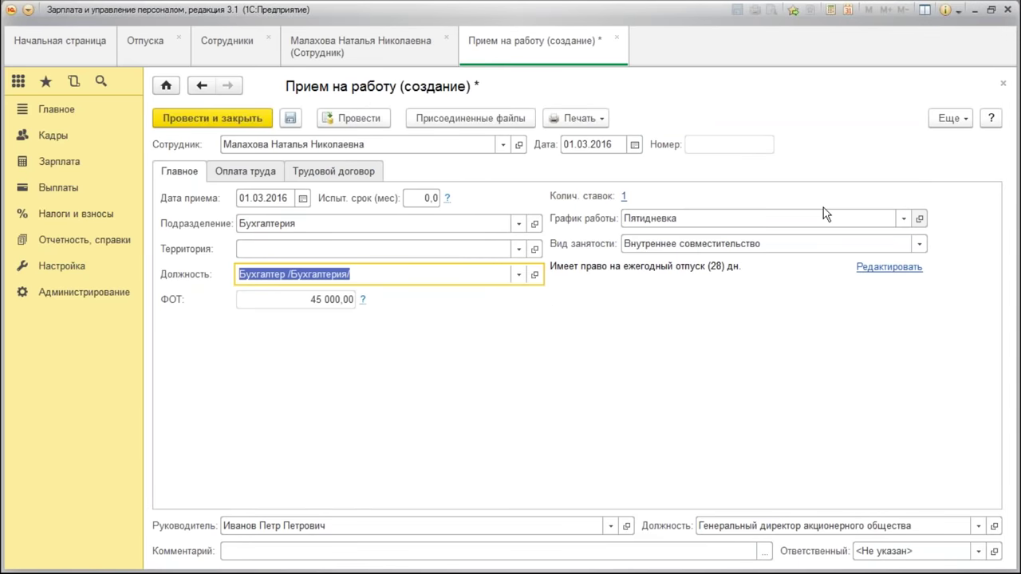
{"action": "left_click", "coordinate": [699, 216]}
{"action": "left_click", "coordinate": [757, 241]}
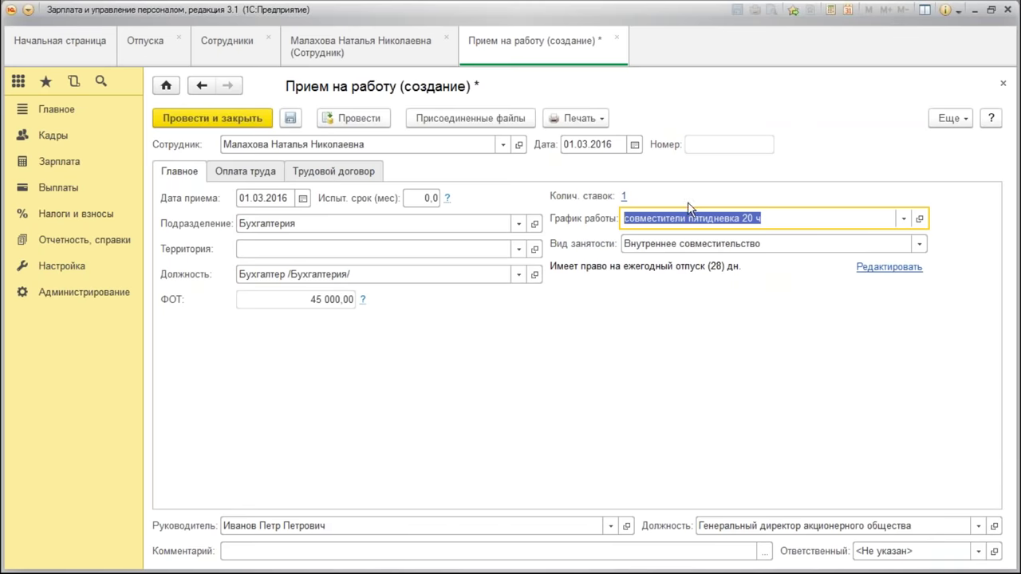
Set the accrual to Оплата по окладу (по часам) at 45 000
{"action": "left_click", "coordinate": [270, 170]}
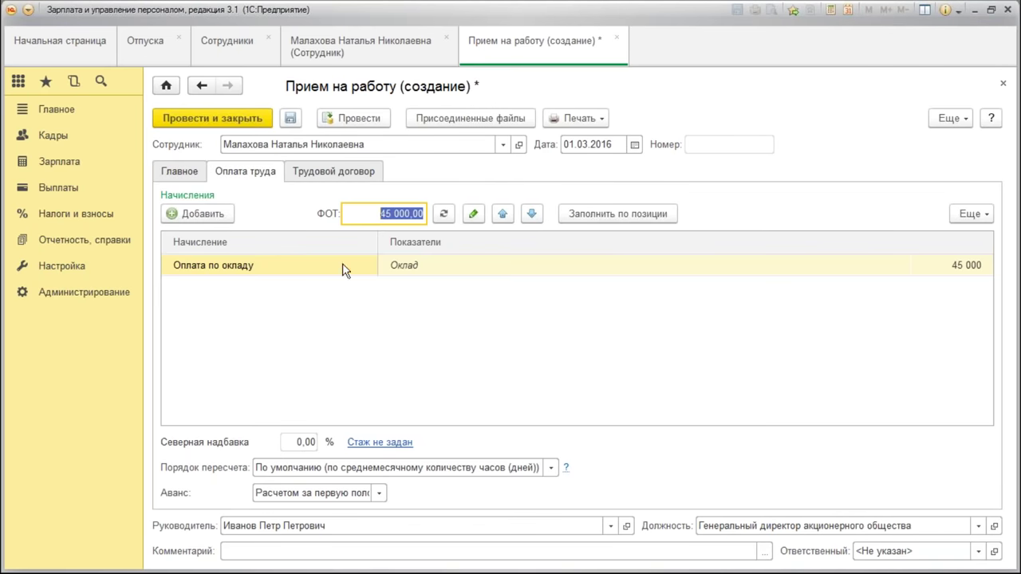
{"action": "left_click", "coordinate": [239, 264]}
{"action": "left_click", "coordinate": [263, 310]}
{"action": "type", "text": "45 "}
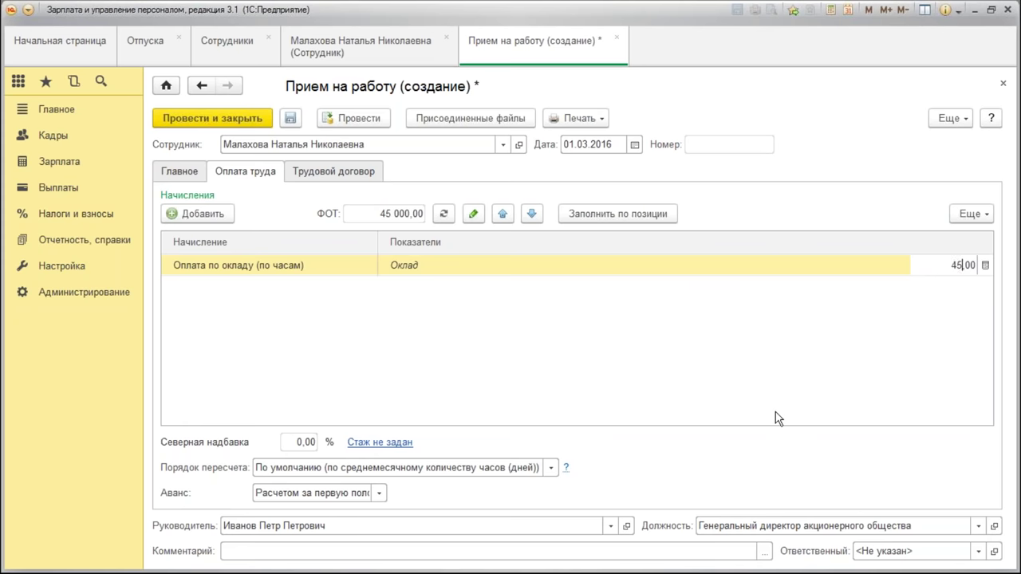
{"action": "type", "text": "000"}
{"action": "key", "text": "Return"}
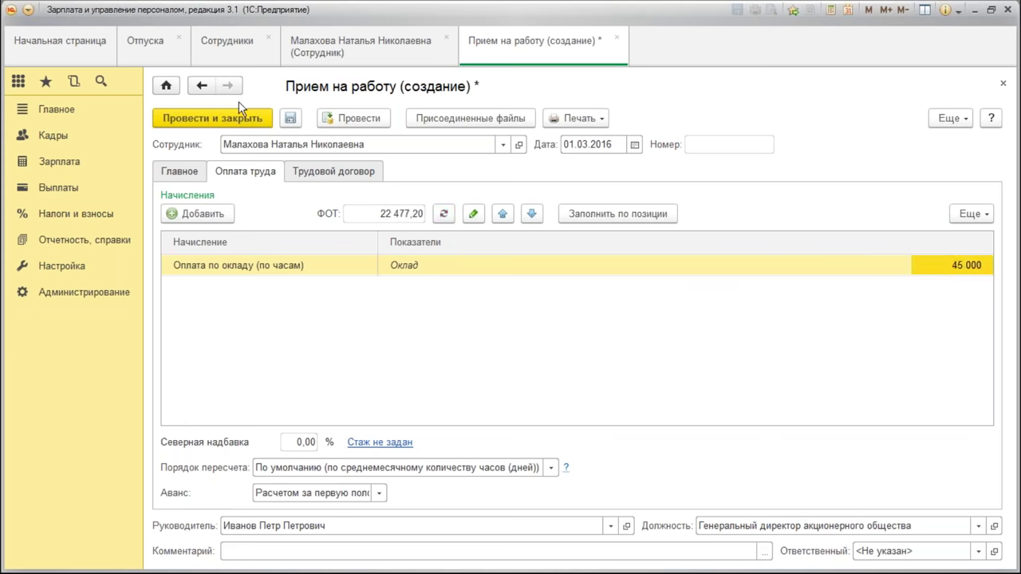
Set the number of rates to half a rate
{"action": "left_click", "coordinate": [180, 177]}
{"action": "left_click", "coordinate": [625, 212]}
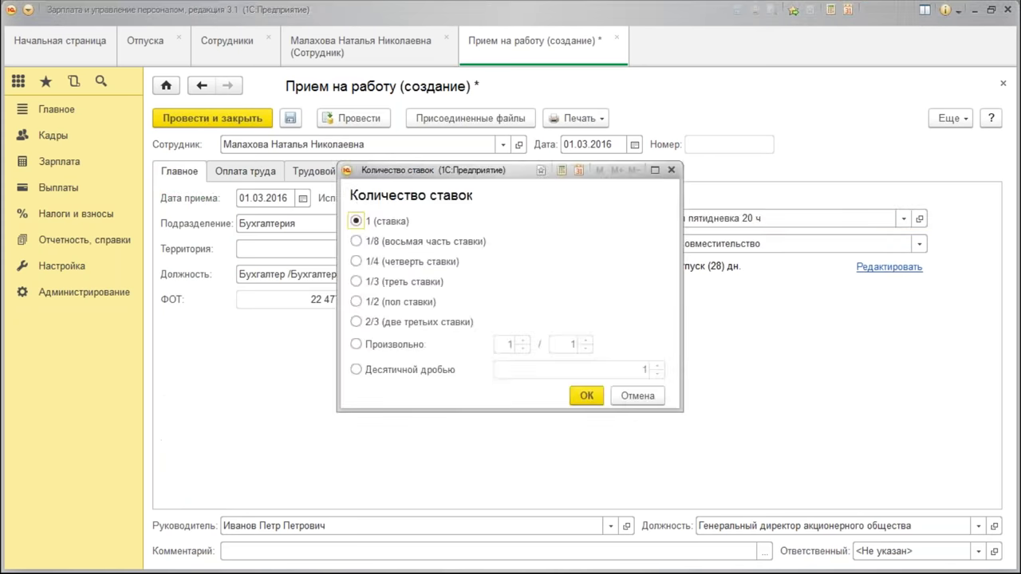
{"action": "left_click", "coordinate": [408, 302]}
{"action": "left_click", "coordinate": [586, 396]}
Delete the extra Оплата по окладу accrual row, keeping only the hourly one
{"action": "left_click", "coordinate": [245, 172]}
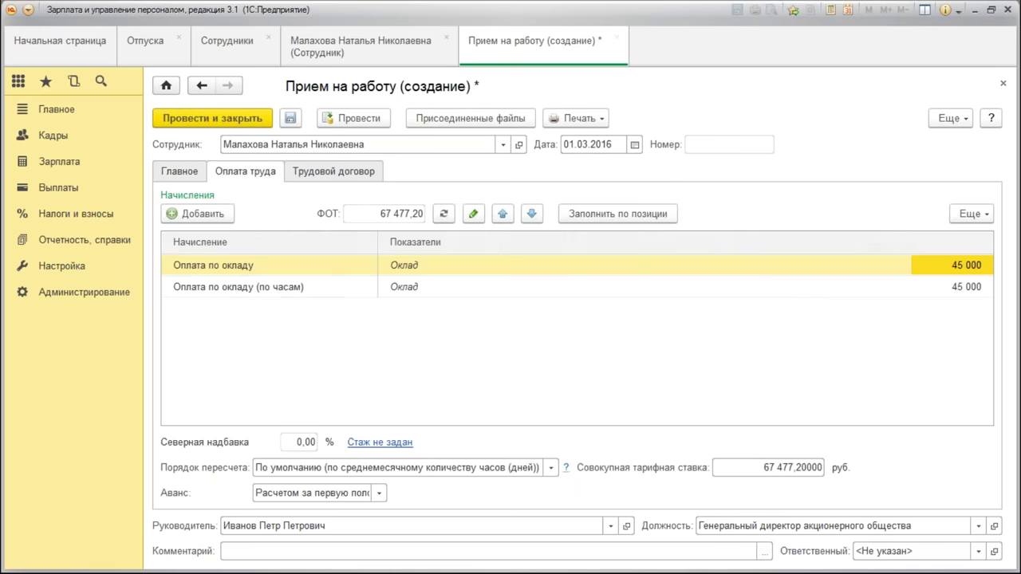
{"action": "left_click", "coordinate": [323, 289]}
{"action": "left_click", "coordinate": [435, 267]}
{"action": "right_click", "coordinate": [435, 268]}
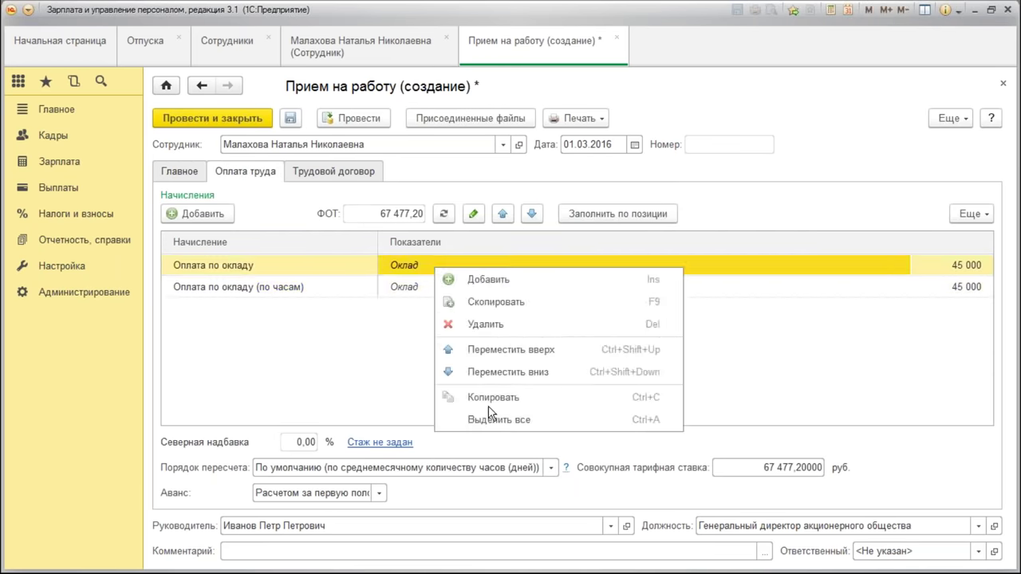
{"action": "left_click", "coordinate": [500, 322]}
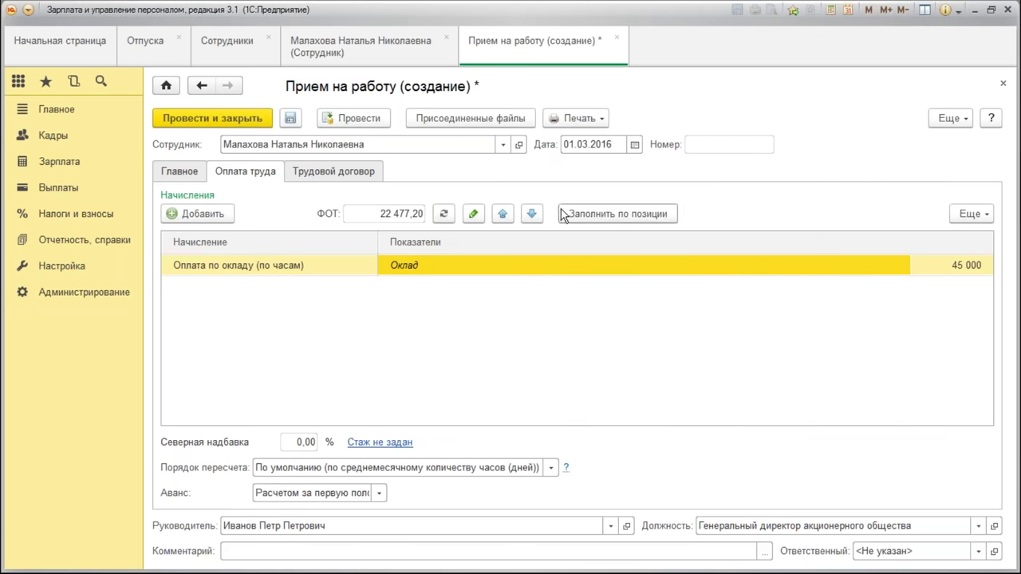
Assign the next contract number dated 01.03.2016 and post despite the staffing schedule mismatch
{"action": "left_click", "coordinate": [331, 170]}
{"action": "key", "text": "Tab"}
{"action": "key", "text": "Return"}
{"action": "type", "text": "01.03."}
{"action": "key", "text": "Tab"}
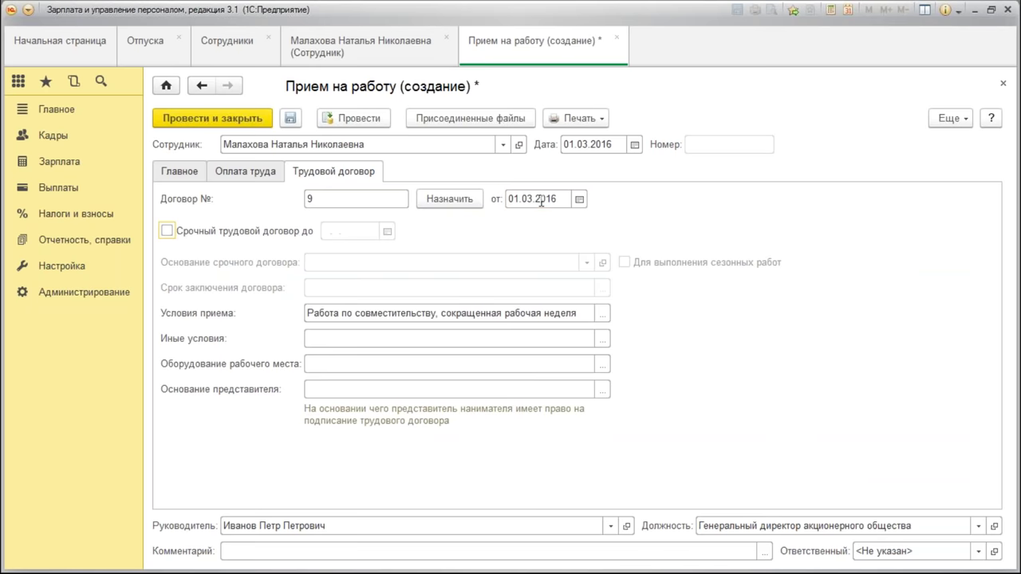
{"action": "left_click", "coordinate": [209, 119]}
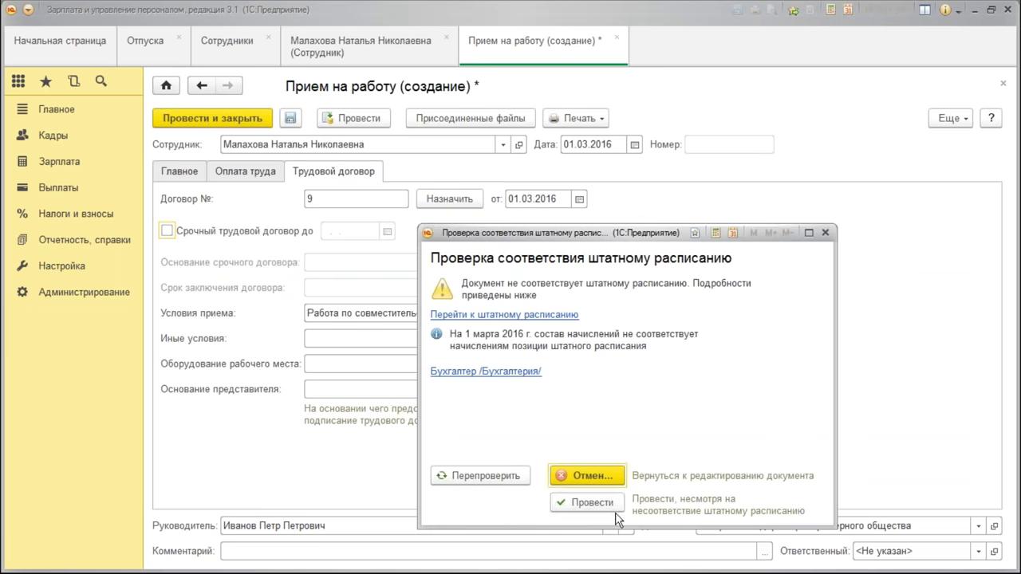
{"action": "left_click", "coordinate": [586, 504]}
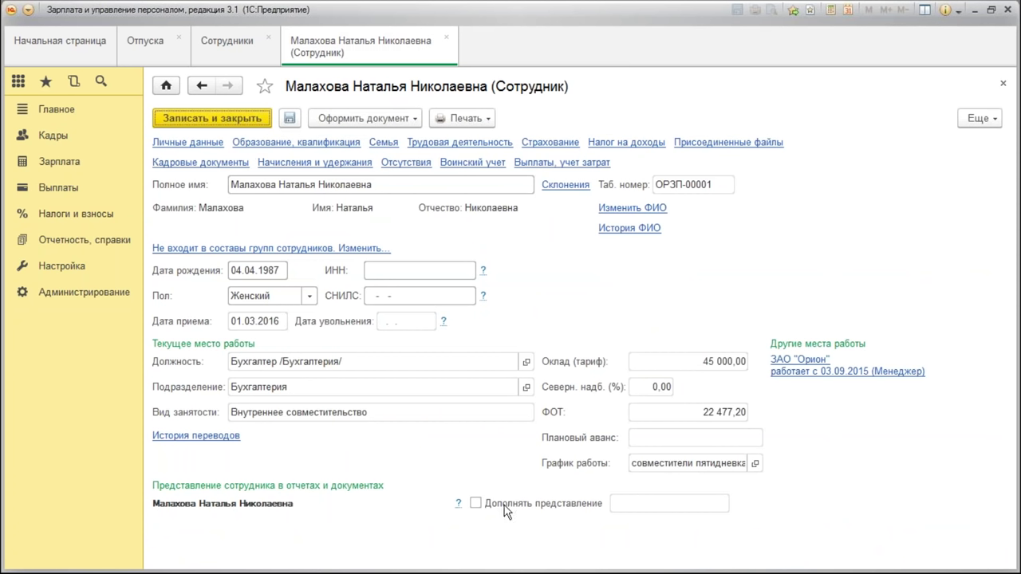
Add '(вн. совм)' to the employee's name representation and save the card
{"action": "left_click", "coordinate": [667, 504]}
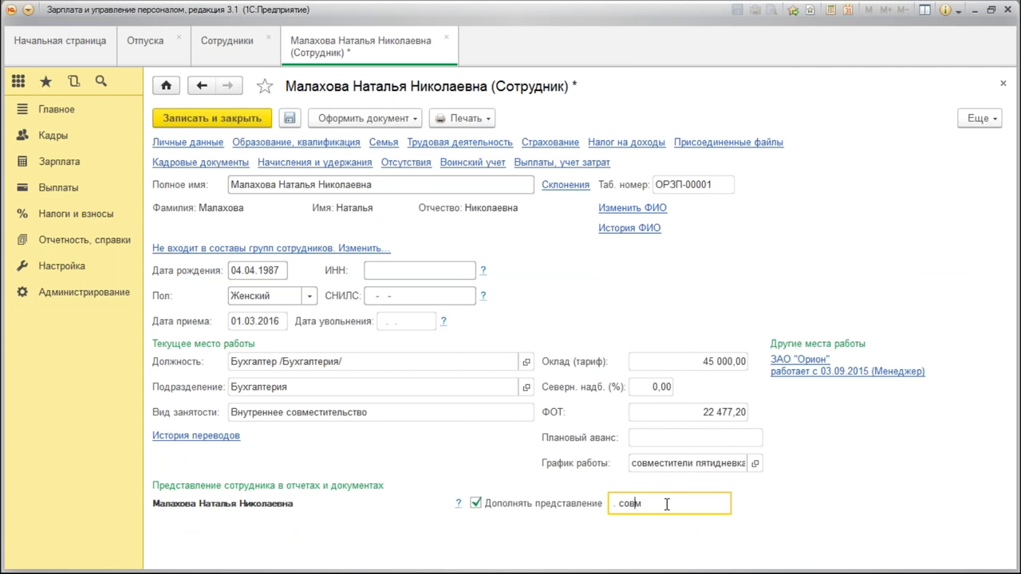
{"action": "type", "text": "(вн"}
{"action": "key", "text": "ctrl+Return"}
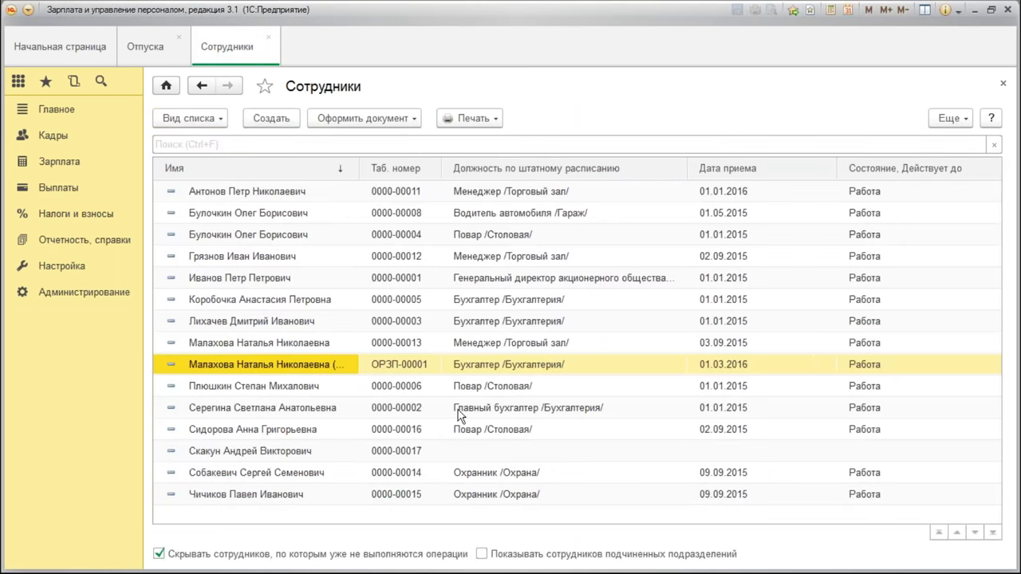
Widen the Имя column and compare the part-time entry with the original one
{"action": "left_click_drag", "start_coordinate": [358, 168], "coordinate": [404, 178]}
{"action": "left_click", "coordinate": [603, 364]}
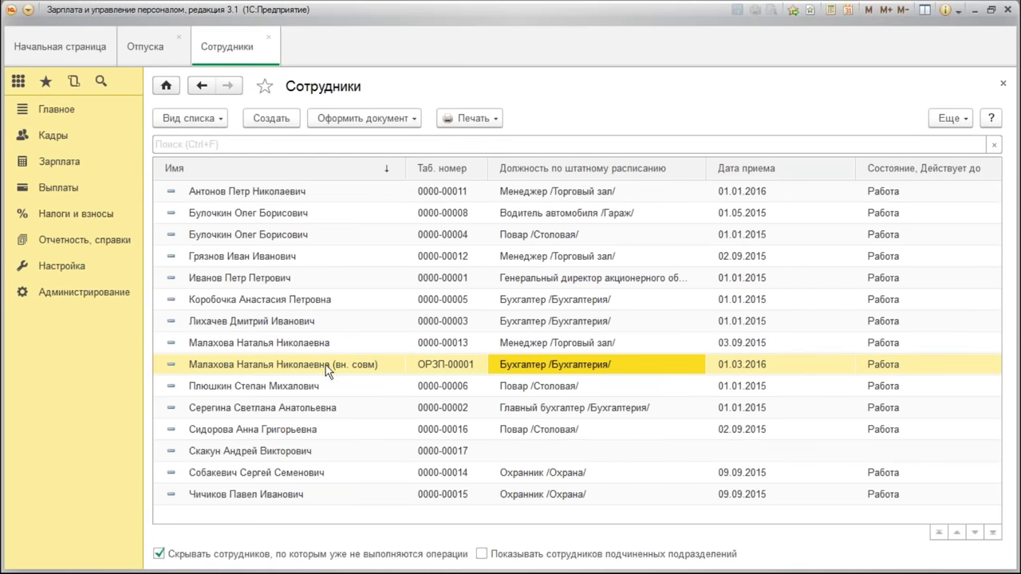
{"action": "left_click", "coordinate": [323, 349]}
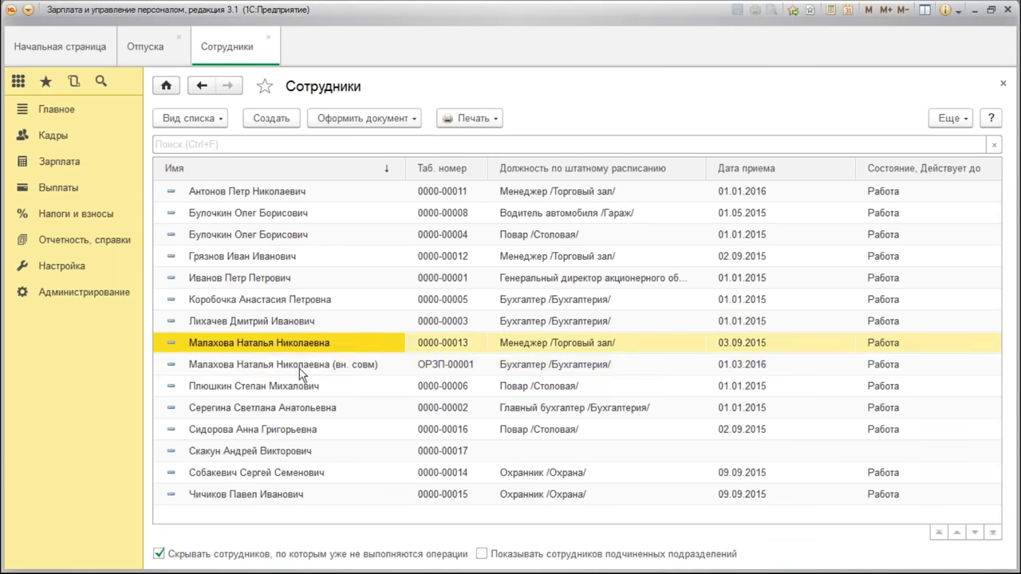
{"action": "key", "text": "Down"}
{"action": "left_click", "coordinate": [602, 345]}
{"action": "left_click", "coordinate": [588, 365]}
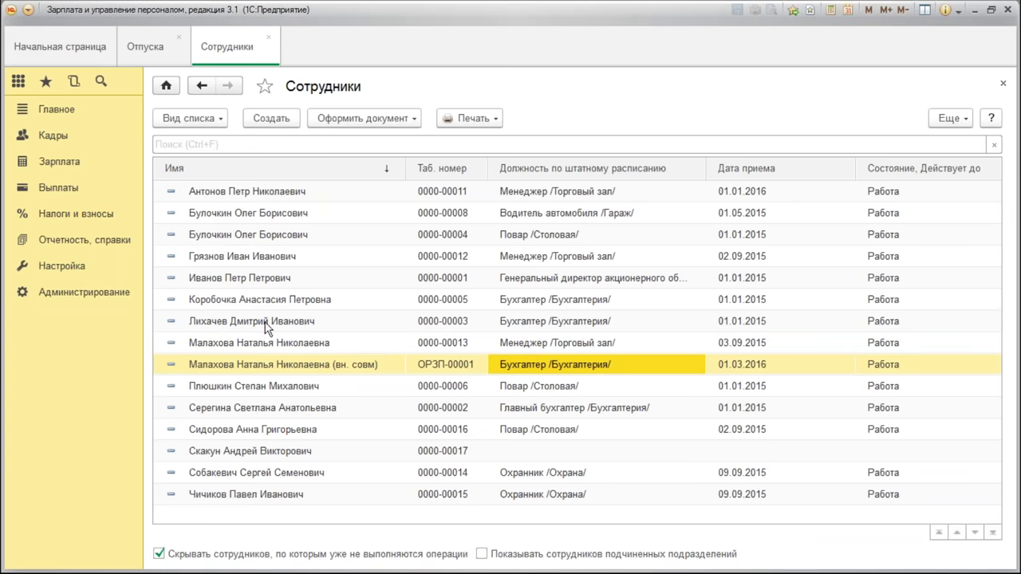
Open the Март 2016 payroll document ОРЗП-000003 and refill it
{"action": "left_click", "coordinate": [62, 164]}
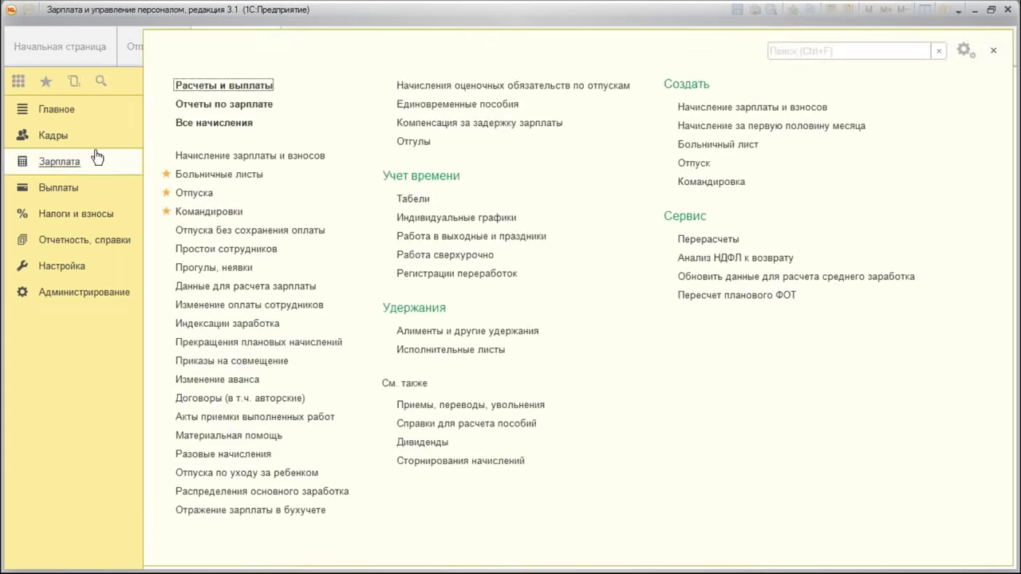
{"action": "left_click", "coordinate": [242, 151]}
{"action": "left_click", "coordinate": [228, 240]}
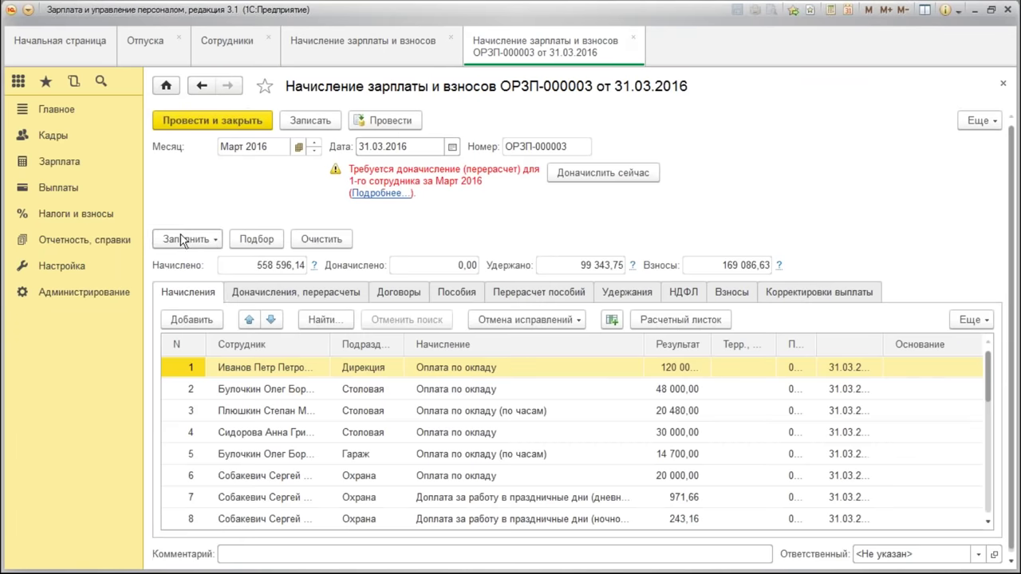
{"action": "left_click", "coordinate": [185, 239]}
{"action": "left_click", "coordinate": [240, 261]}
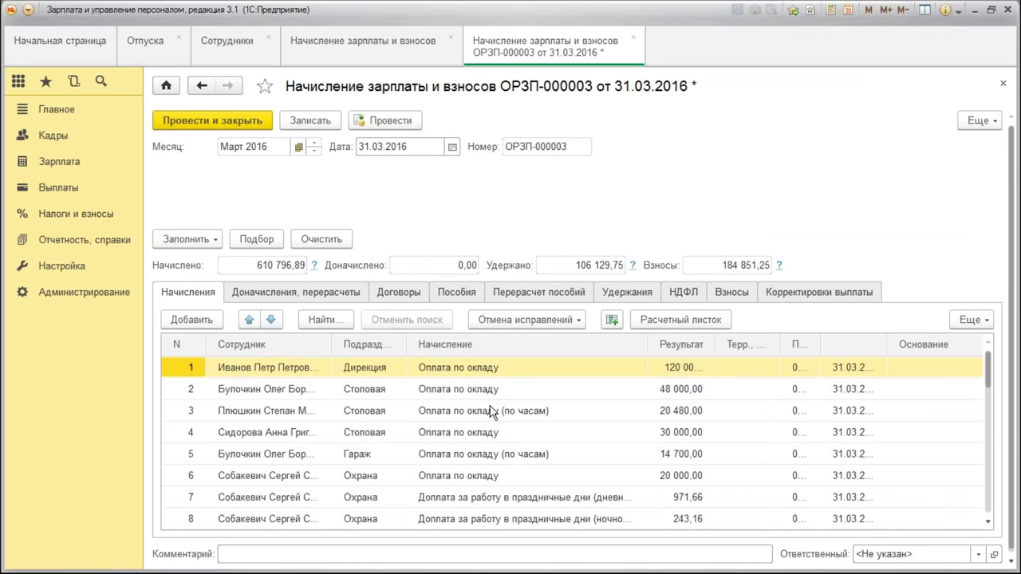
Review the accrual rows down to Северная надбавка, then post and close the payroll
{"action": "left_click", "coordinate": [510, 430]}
{"action": "scroll", "coordinate": [512, 433], "scroll_direction": "down", "scroll_amount": 6}
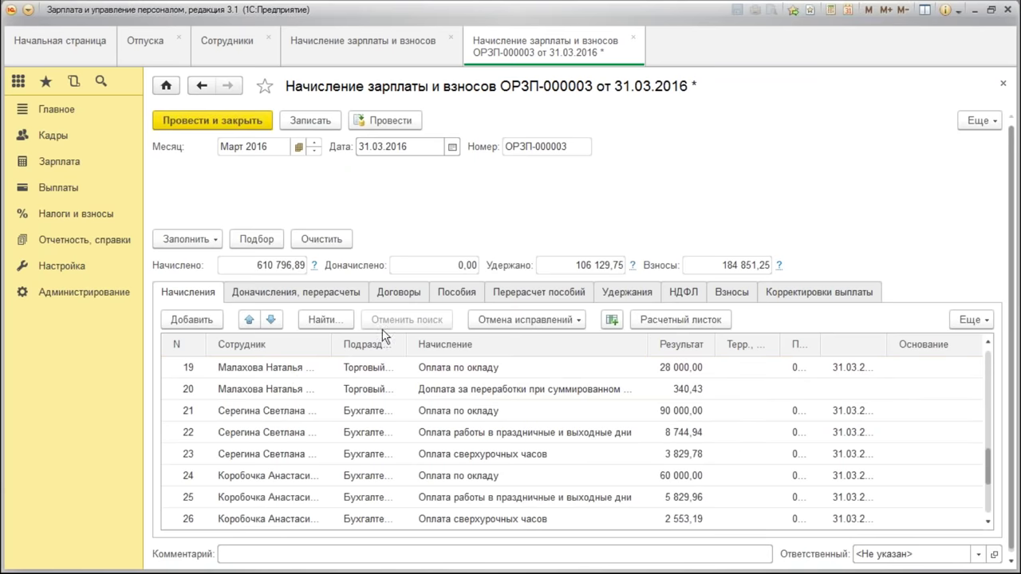
{"action": "right_click", "coordinate": [289, 368]}
{"action": "left_click", "coordinate": [866, 435]}
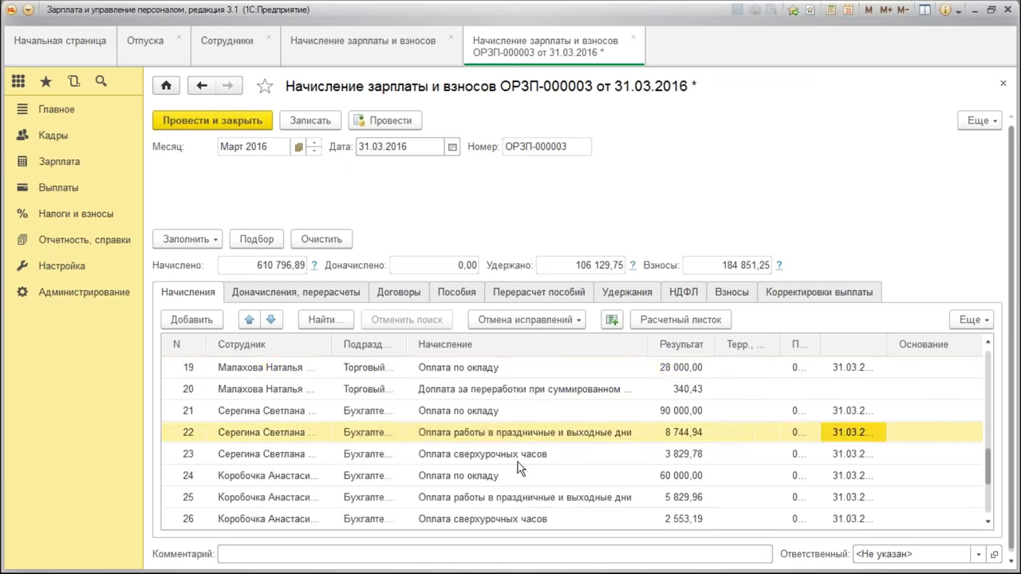
{"action": "scroll", "coordinate": [550, 465], "scroll_direction": "down", "scroll_amount": 2}
{"action": "left_click", "coordinate": [496, 524]}
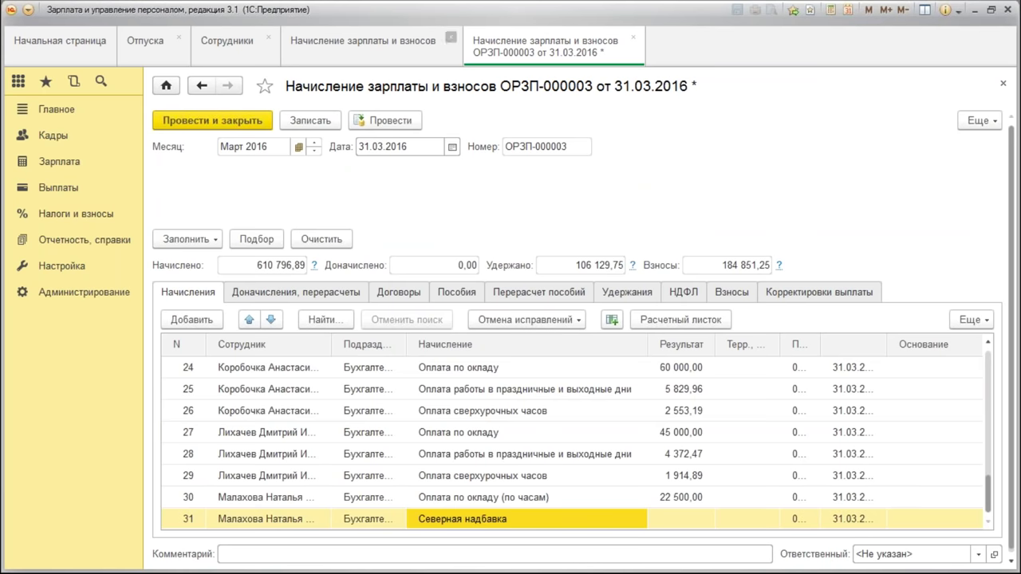
{"action": "left_click", "coordinate": [220, 121]}
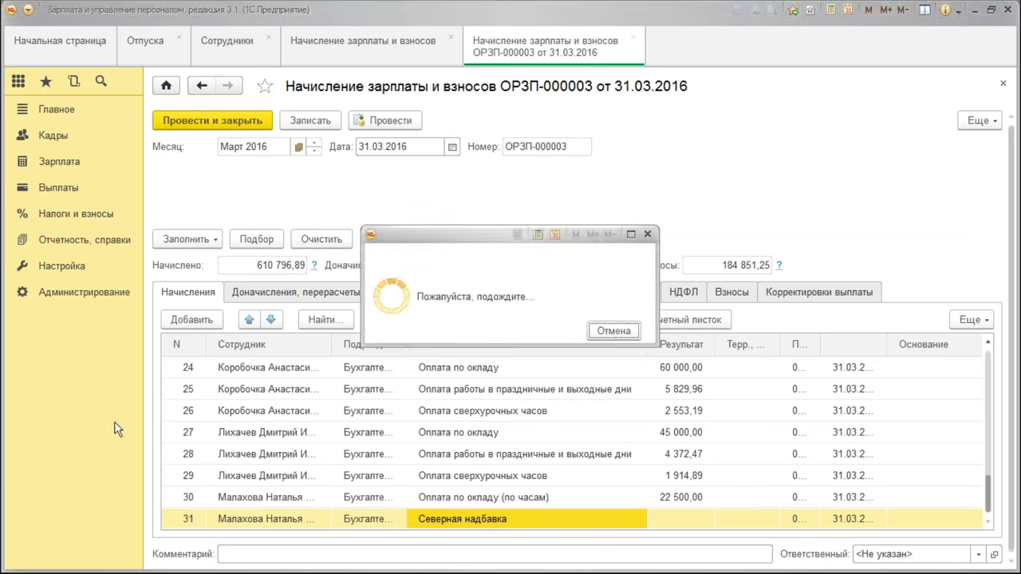
{"action": "left_click", "coordinate": [229, 47]}
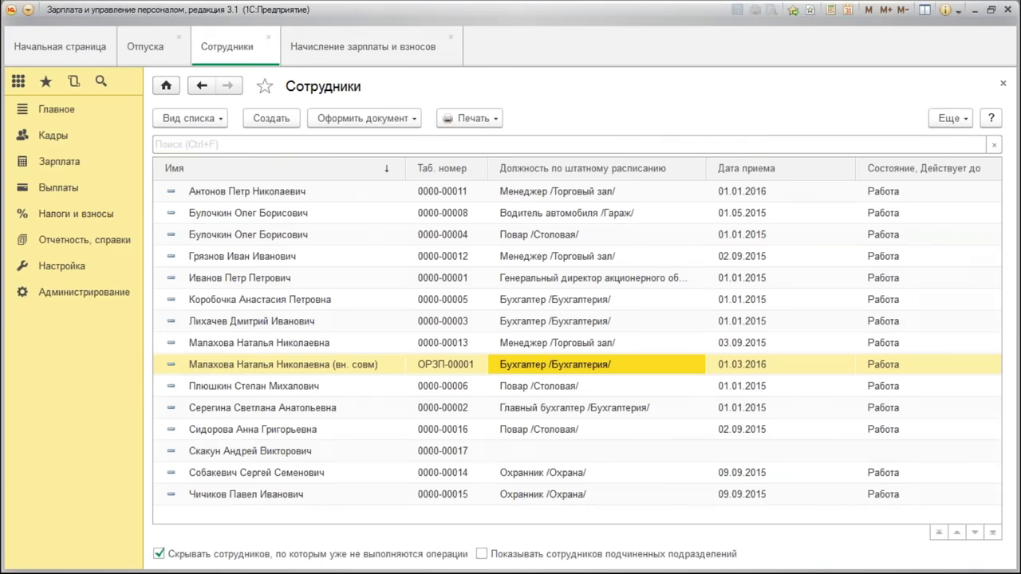
Close the payroll and employee lists and open vacation document ОРЗП-000002
{"action": "left_click", "coordinate": [406, 45]}
{"action": "left_click", "coordinate": [452, 39]}
{"action": "left_click", "coordinate": [268, 38]}
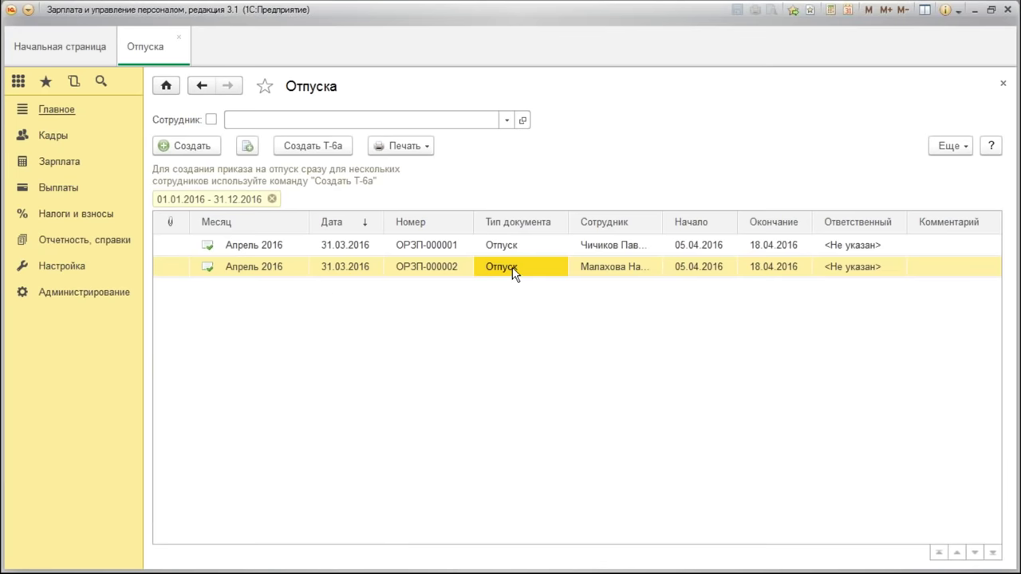
{"action": "double_click", "coordinate": [715, 271]}
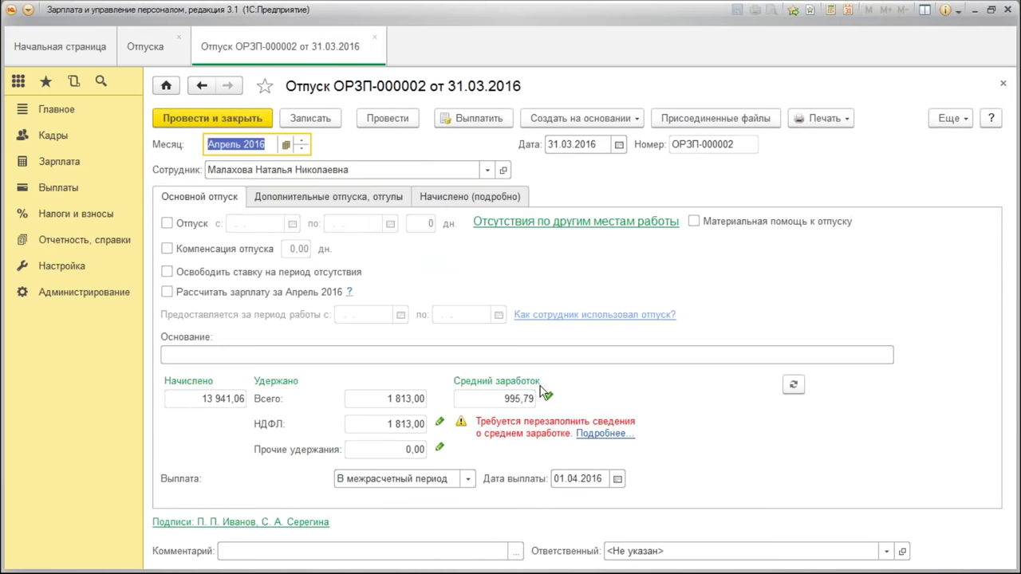
Reselect the employee's main job and save, recalculating average earnings to 997,47
{"action": "left_click", "coordinate": [267, 200]}
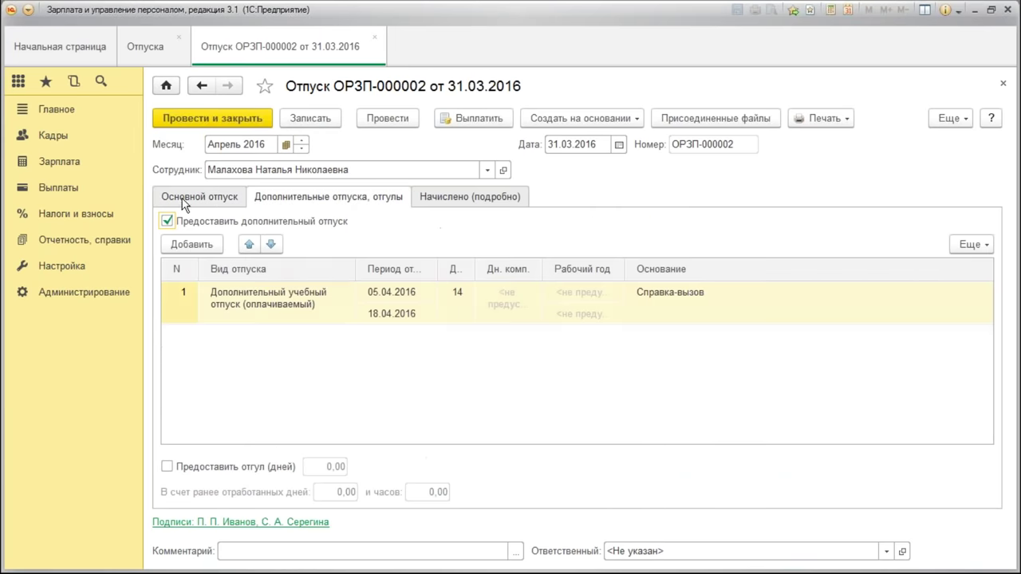
{"action": "left_click", "coordinate": [183, 201]}
{"action": "left_click", "coordinate": [320, 200]}
{"action": "left_click", "coordinate": [486, 170]}
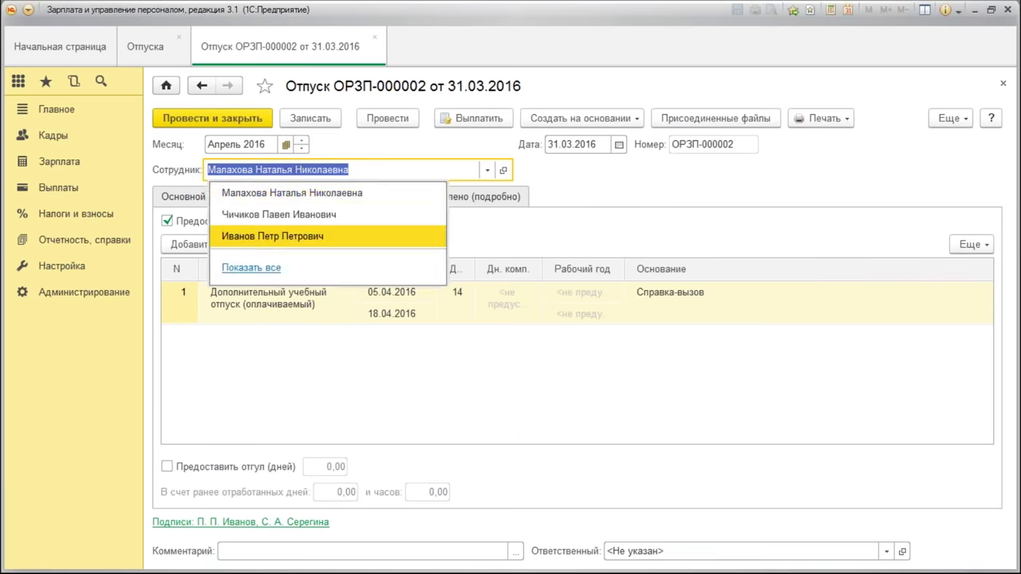
{"action": "left_click", "coordinate": [249, 269]}
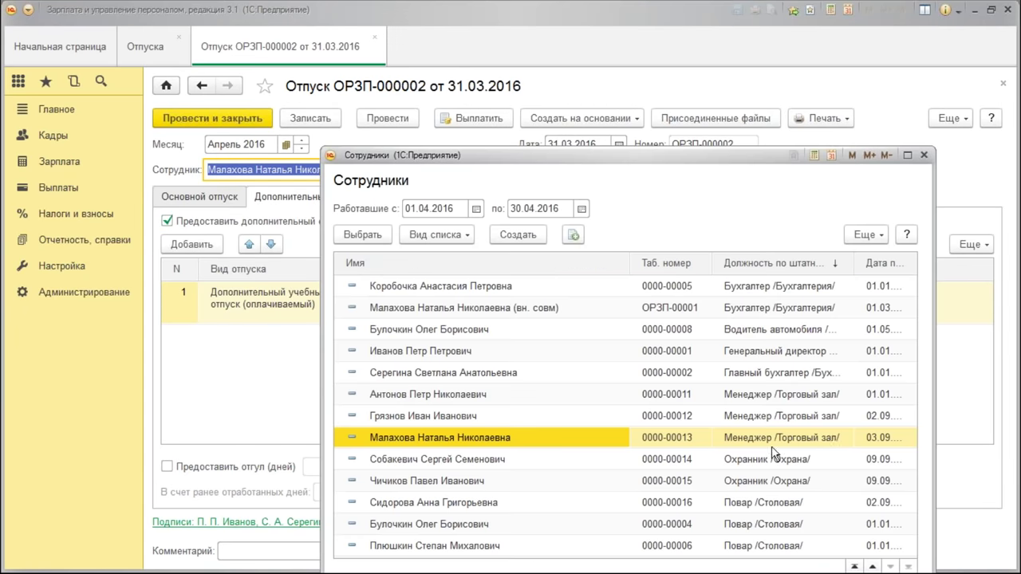
{"action": "double_click", "coordinate": [829, 444]}
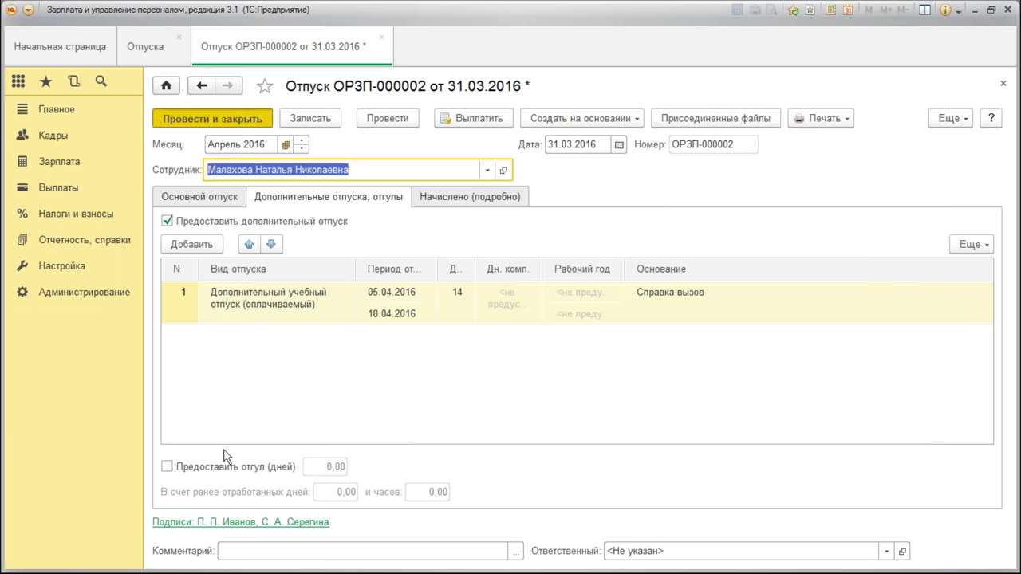
{"action": "key", "text": "ctrl+Return"}
{"action": "left_click", "coordinate": [571, 273]}
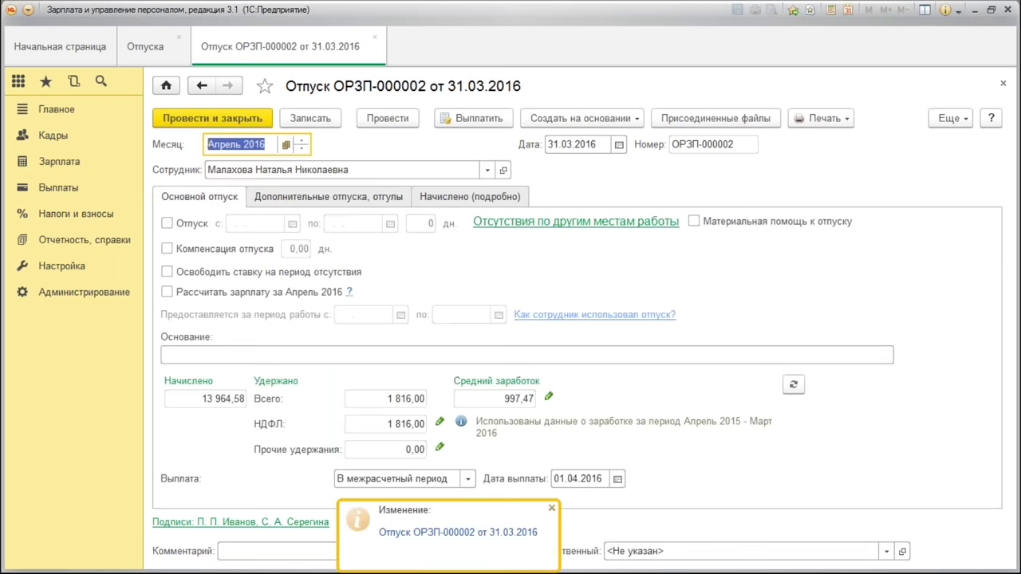
{"action": "left_click", "coordinate": [551, 508]}
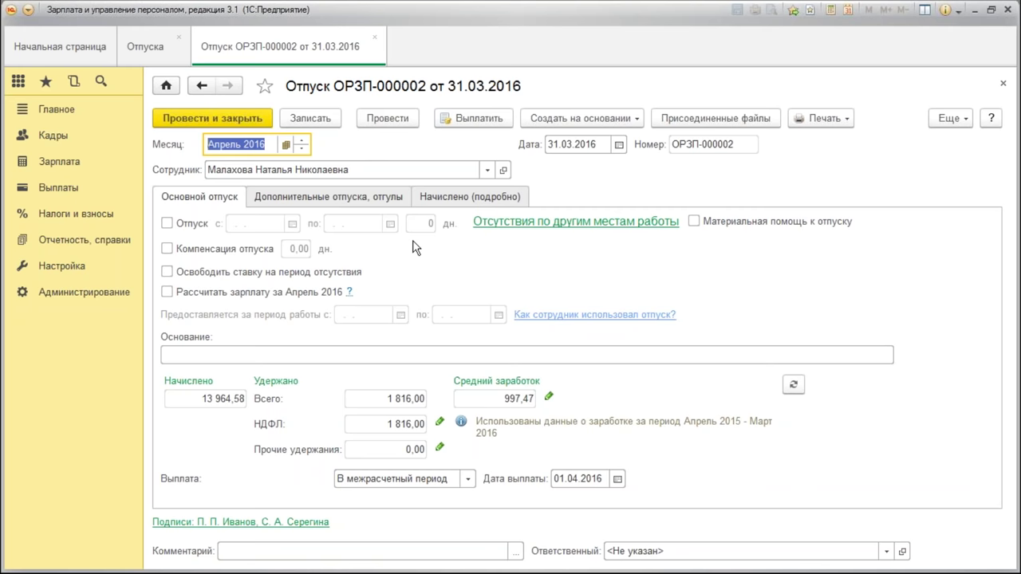
Expand Отсутствия по другим местам работы and start a paid vacation for the part-time job
{"action": "left_click", "coordinate": [338, 197]}
{"action": "left_click", "coordinate": [239, 197]}
{"action": "left_click", "coordinate": [540, 225]}
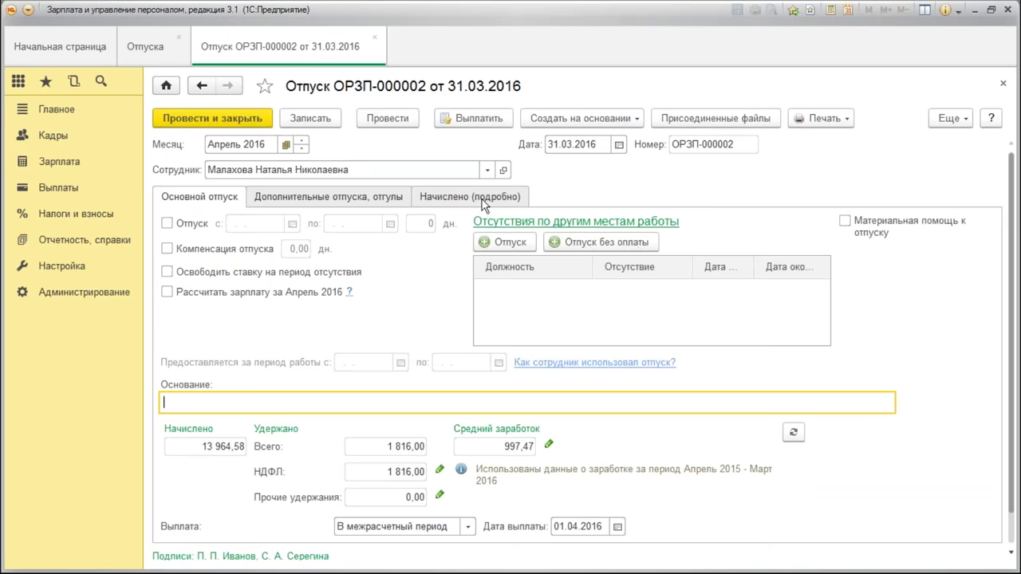
{"action": "left_click", "coordinate": [568, 226]}
{"action": "left_click", "coordinate": [568, 226]}
{"action": "left_click", "coordinate": [568, 226]}
{"action": "left_click", "coordinate": [568, 226]}
{"action": "left_click", "coordinate": [505, 241]}
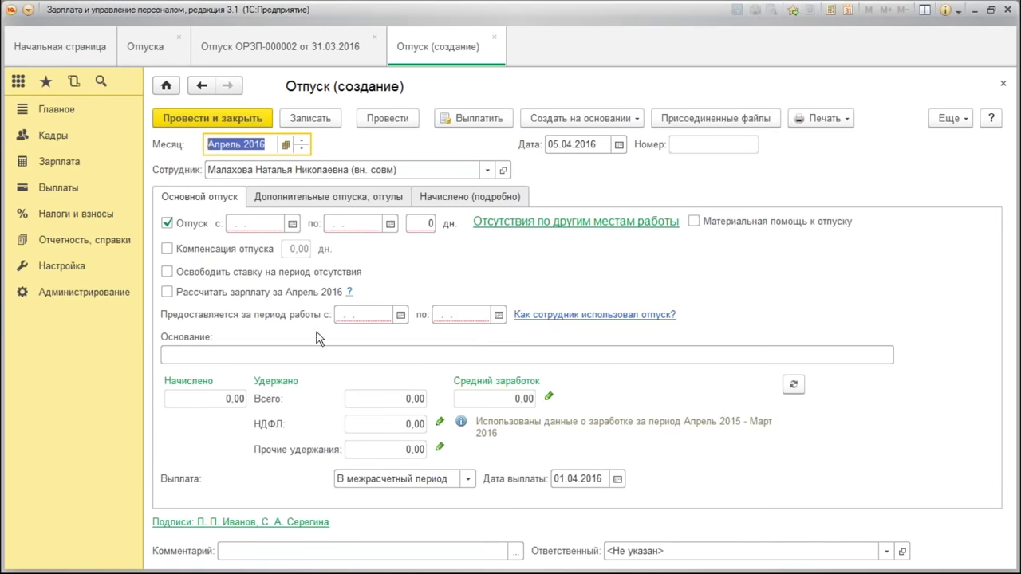
Discard the paid vacation and create an unpaid leave for the part-time job instead
{"action": "left_click", "coordinate": [1002, 83]}
{"action": "left_click", "coordinate": [587, 243]}
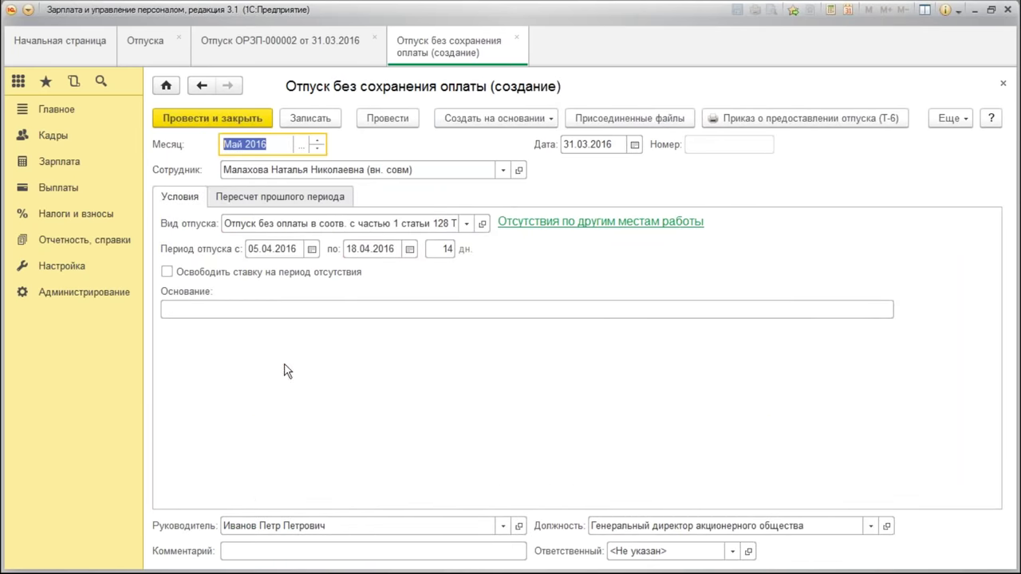
{"action": "left_click", "coordinate": [467, 223]}
{"action": "left_click", "coordinate": [323, 267]}
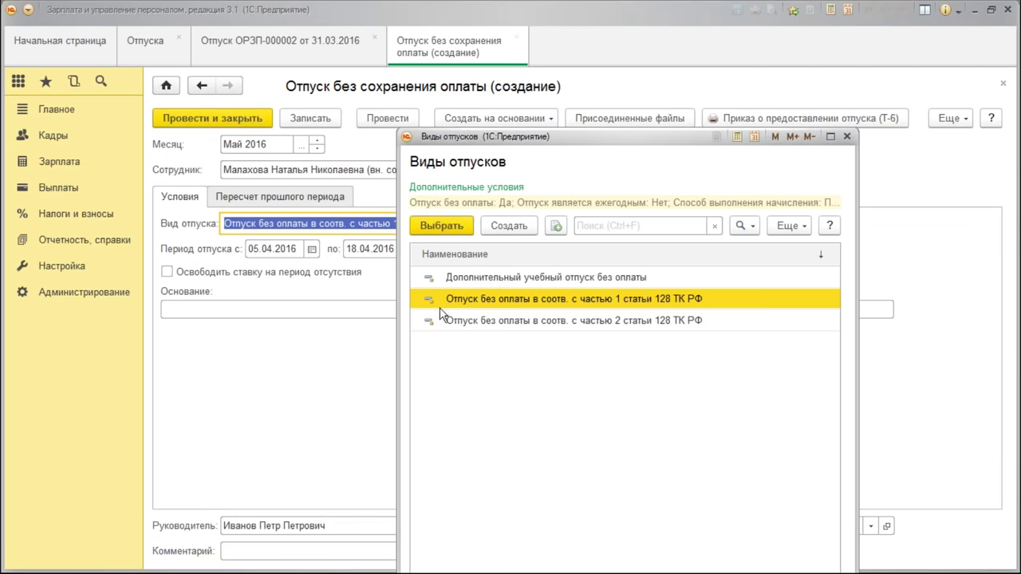
{"action": "left_click", "coordinate": [847, 136]}
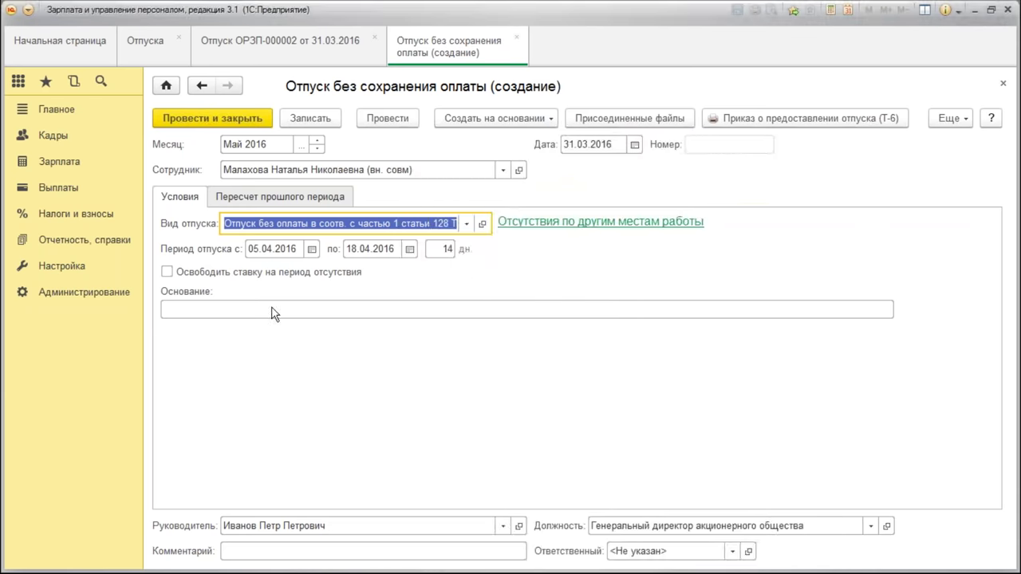
Check ОРЗП-000002's additional leave entries, then return to the unpaid leave's leave type choices
{"action": "left_click", "coordinate": [283, 44]}
{"action": "left_click", "coordinate": [323, 199]}
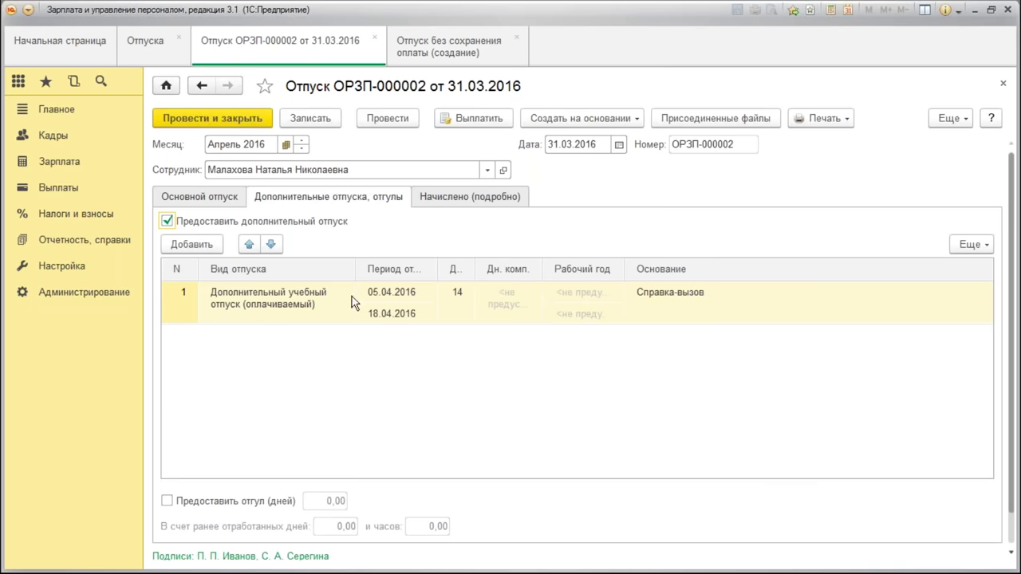
{"action": "left_click", "coordinate": [446, 52]}
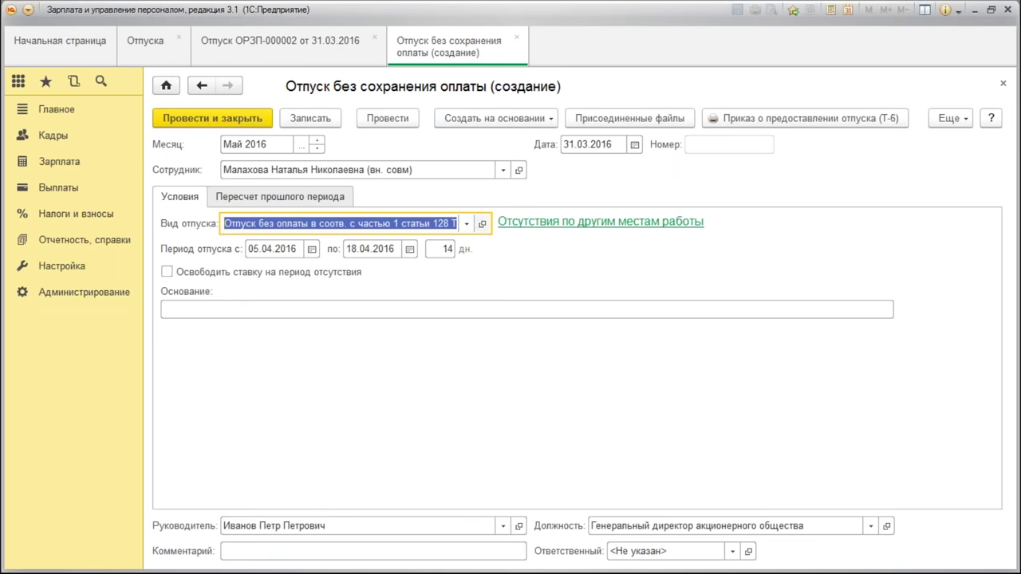
{"action": "left_click", "coordinate": [466, 224]}
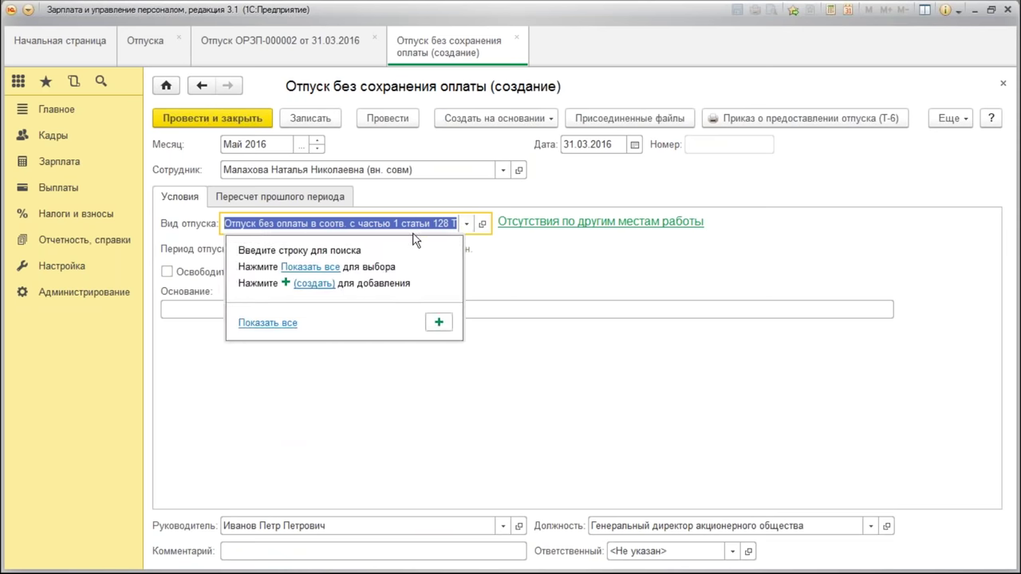
Set leave type Дополнительный учебный отпуск без оплаты, month Апрель 2016, and post the document
{"action": "left_click", "coordinate": [302, 267]}
{"action": "left_click", "coordinate": [510, 277]}
{"action": "double_click", "coordinate": [510, 275]}
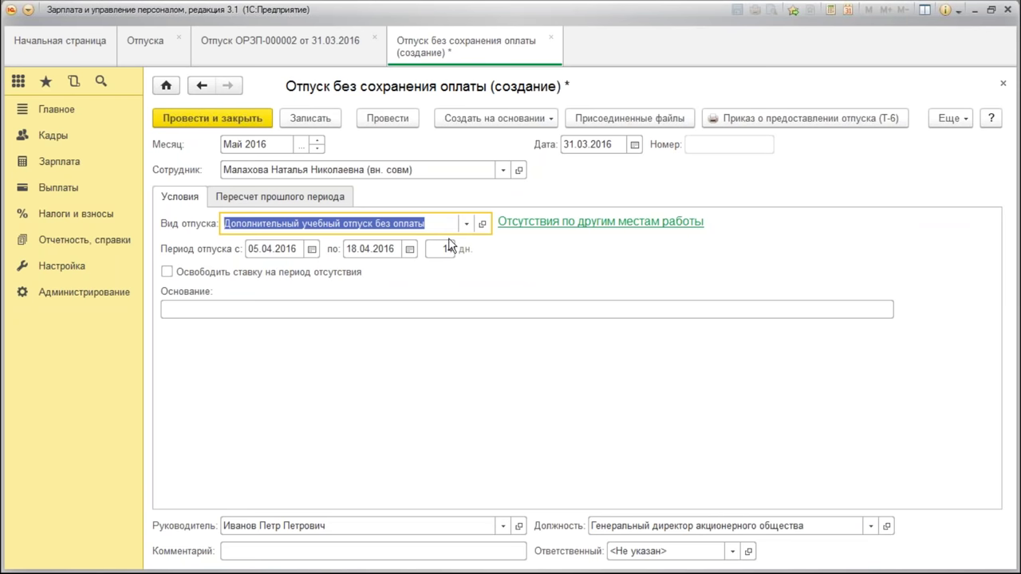
{"action": "left_click", "coordinate": [317, 150]}
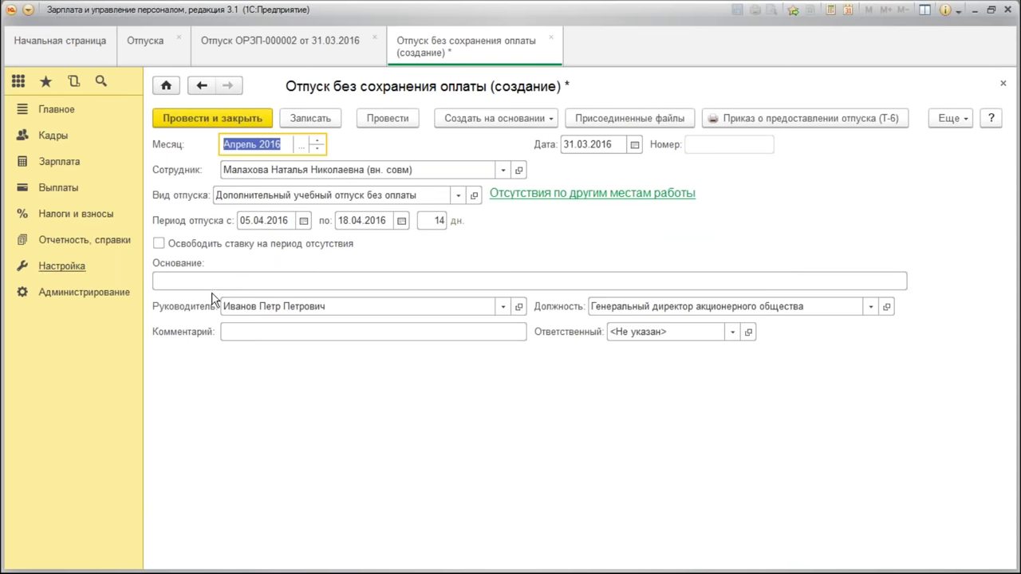
{"action": "left_click", "coordinate": [201, 281]}
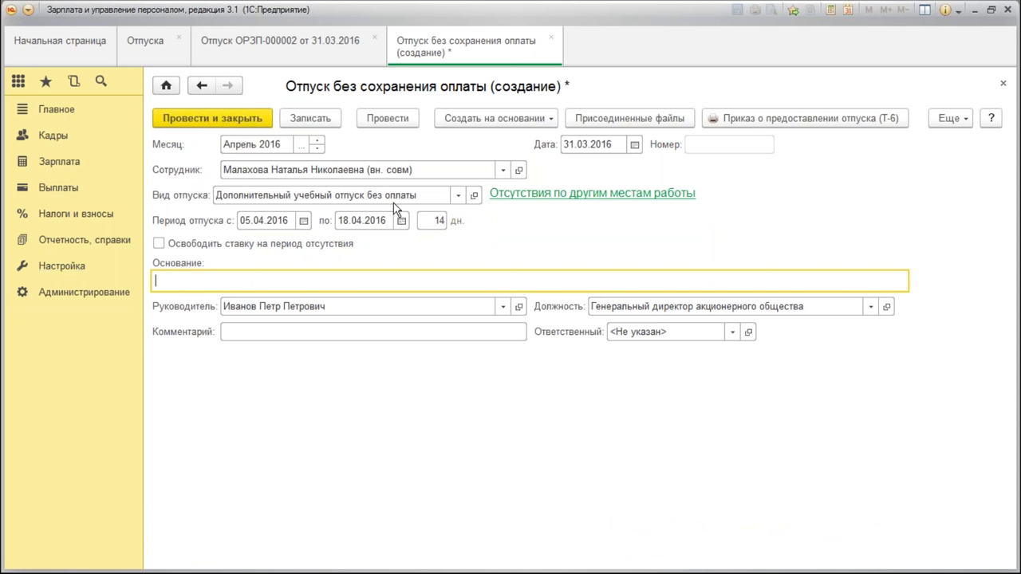
{"action": "left_click", "coordinate": [220, 123]}
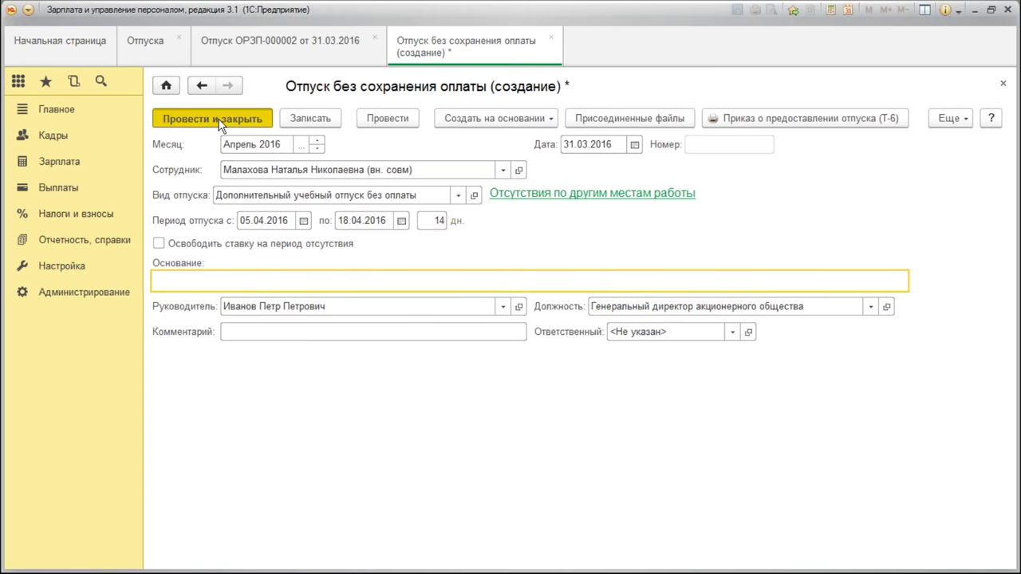
{"action": "left_click", "coordinate": [220, 122]}
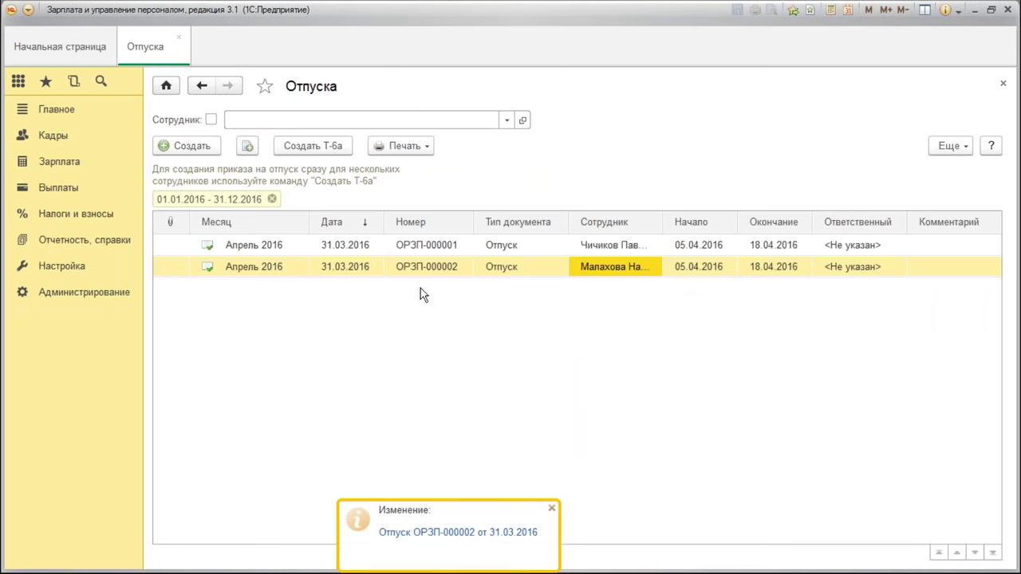
Reopen ОРЗП-000002, confirm unpaid leave ОРЗП-000001 under other-job absences, and repost it
{"action": "left_click", "coordinate": [551, 508]}
{"action": "double_click", "coordinate": [500, 267]}
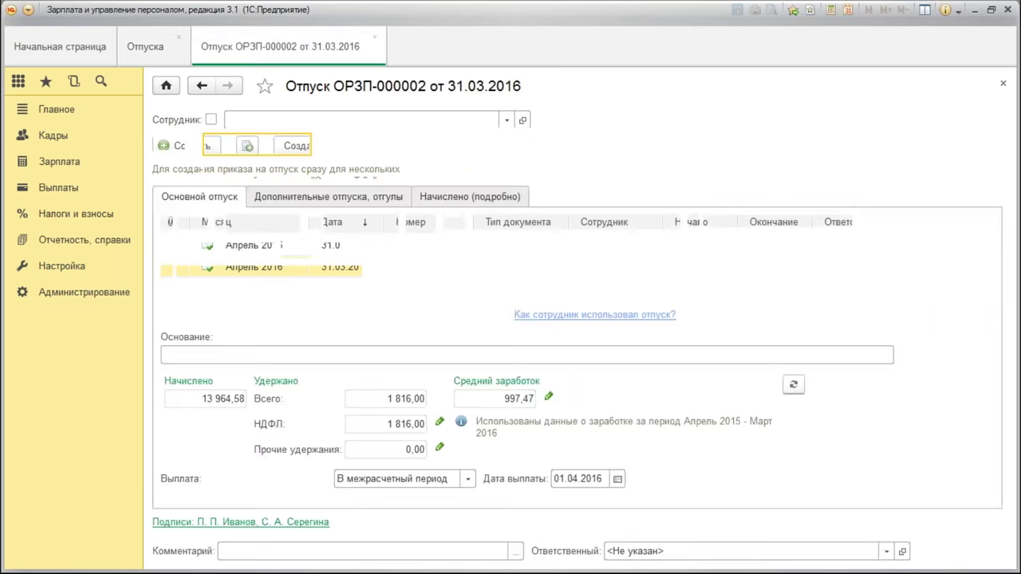
{"action": "left_click", "coordinate": [638, 223]}
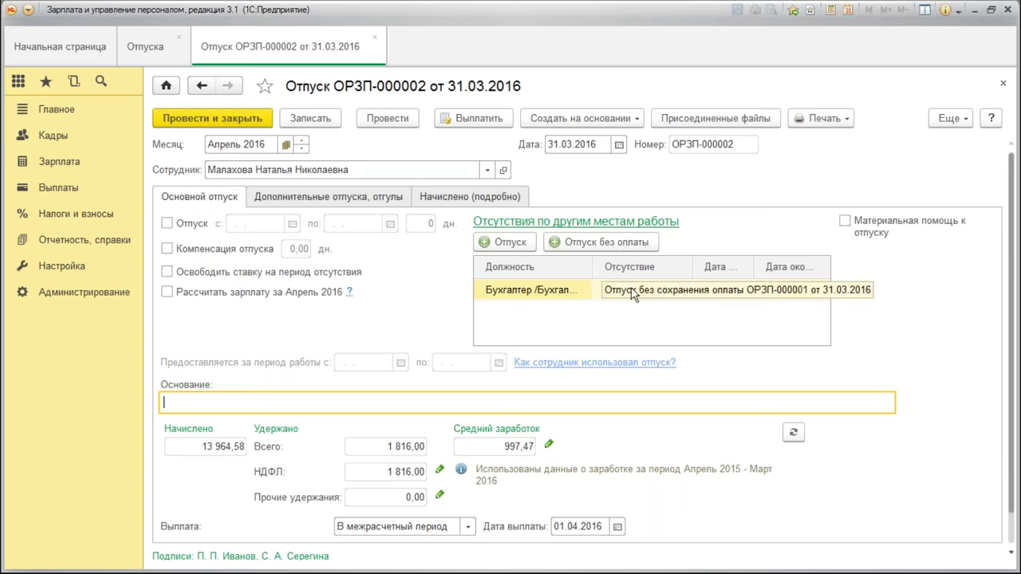
{"action": "left_click", "coordinate": [212, 118]}
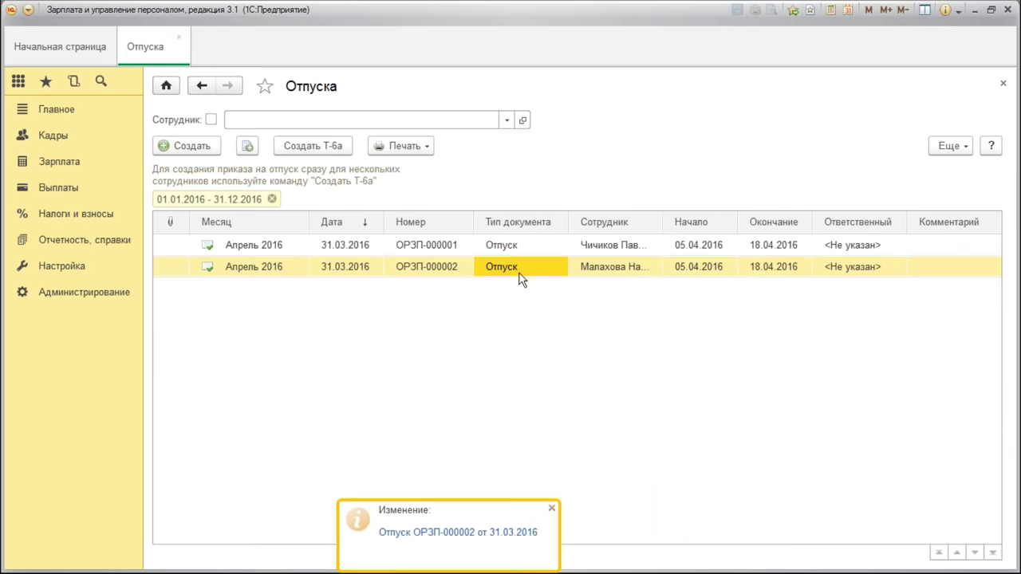
{"action": "left_click", "coordinate": [63, 140]}
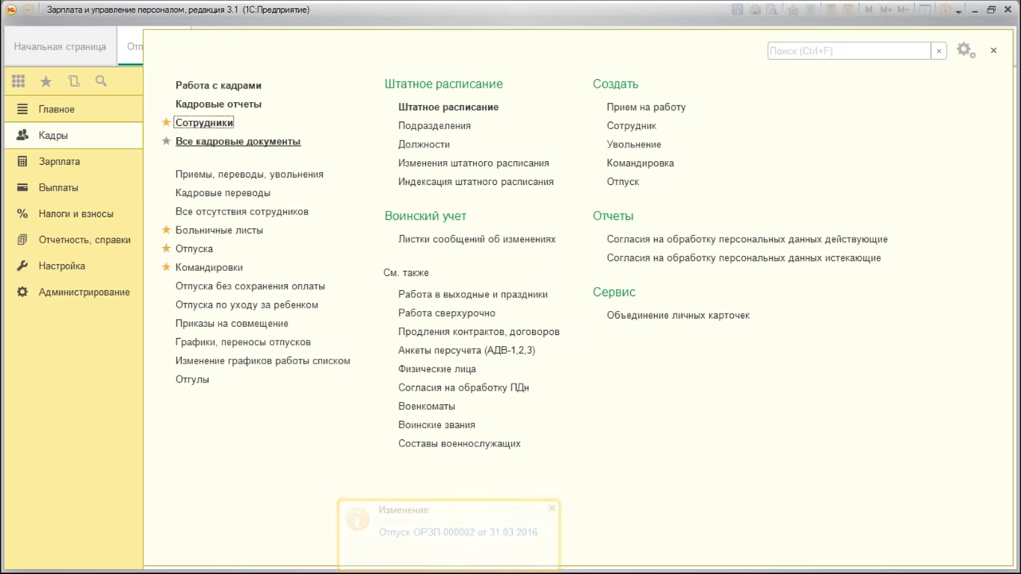
Generate the Т-13 working time timesheet for April 2016 from the salary reports
{"action": "left_click", "coordinate": [218, 103]}
{"action": "scroll", "coordinate": [454, 327], "scroll_direction": "down", "scroll_amount": 10}
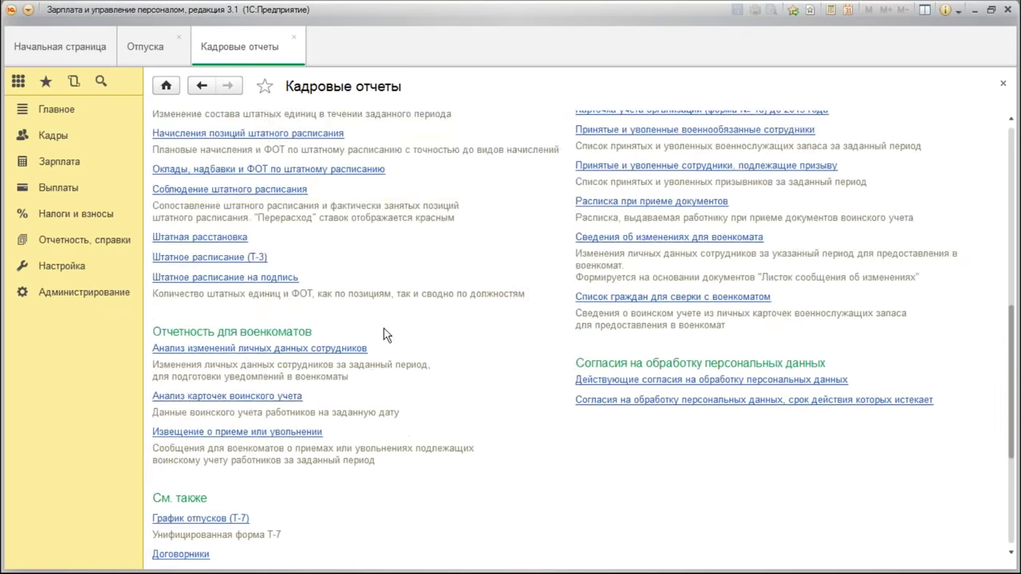
{"action": "scroll", "coordinate": [495, 277], "scroll_direction": "up", "scroll_amount": 5}
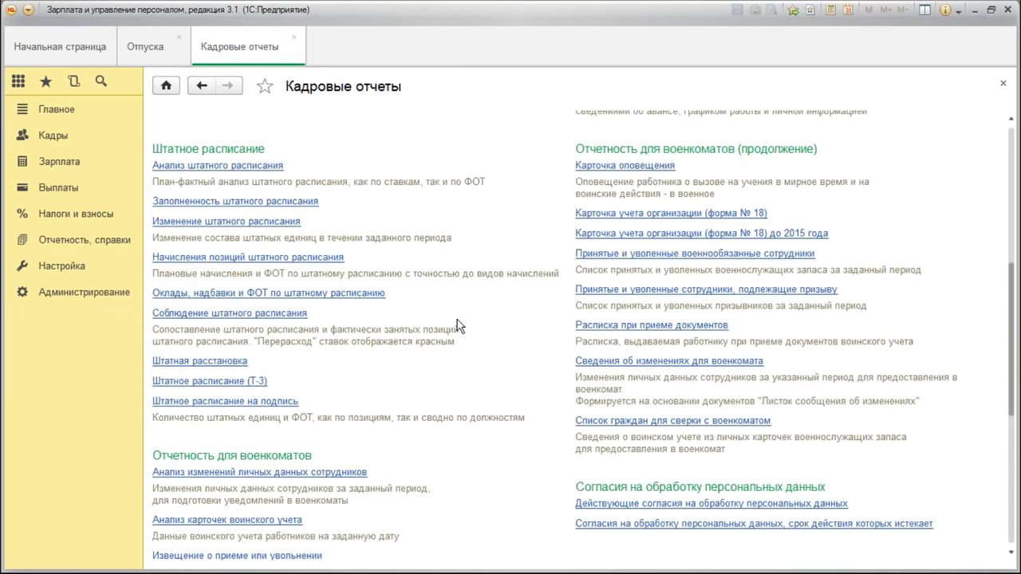
{"action": "left_click", "coordinate": [74, 167]}
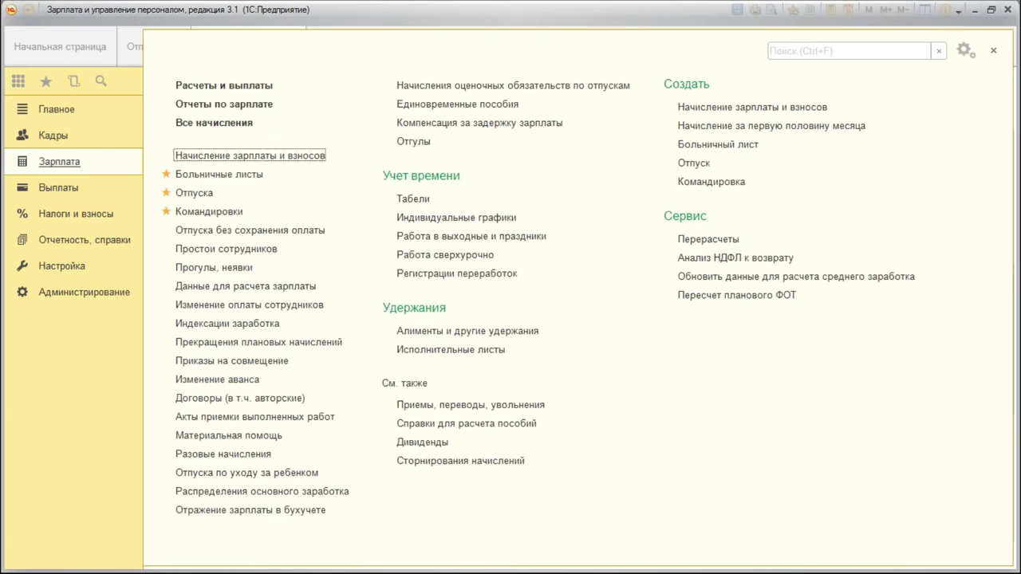
{"action": "left_click", "coordinate": [224, 106]}
{"action": "scroll", "coordinate": [359, 414], "scroll_direction": "down", "scroll_amount": 3}
{"action": "left_click", "coordinate": [245, 348]}
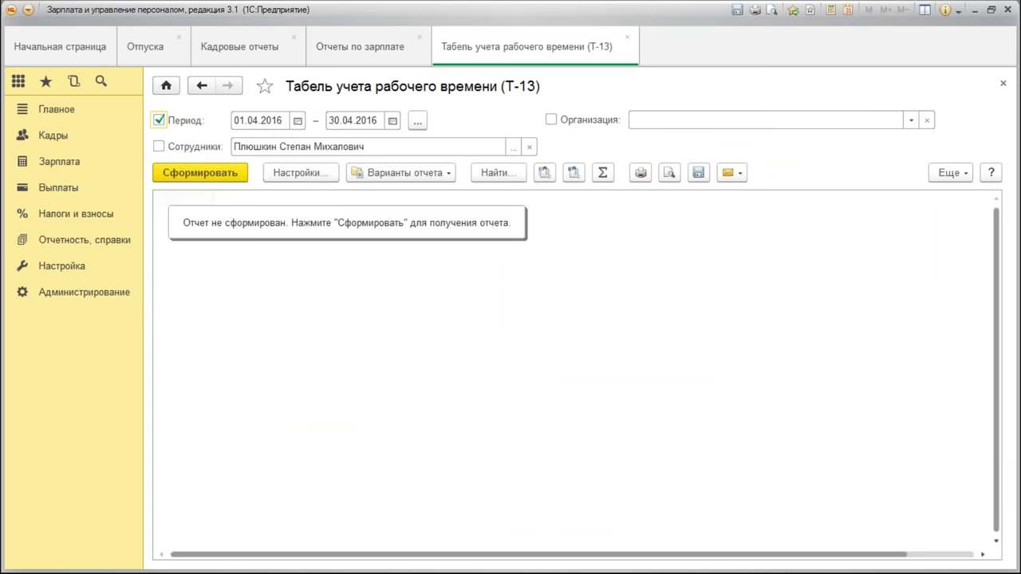
{"action": "left_click", "coordinate": [201, 174]}
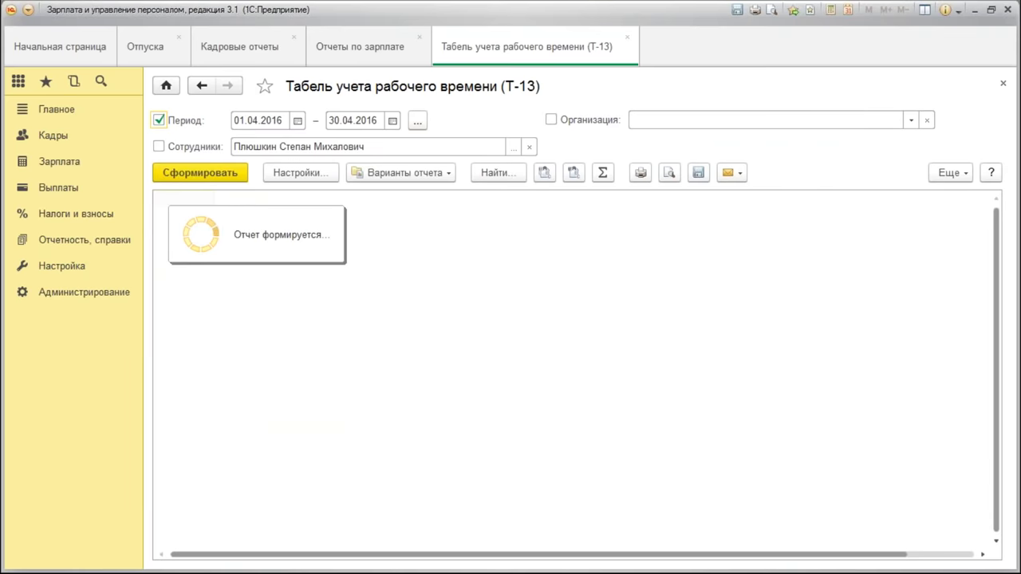
Select the У days on the main job and the УД days on the part-time job
{"action": "scroll", "coordinate": [412, 317], "scroll_direction": "down", "scroll_amount": 3}
{"action": "scroll", "coordinate": [411, 316], "scroll_direction": "down", "scroll_amount": 1}
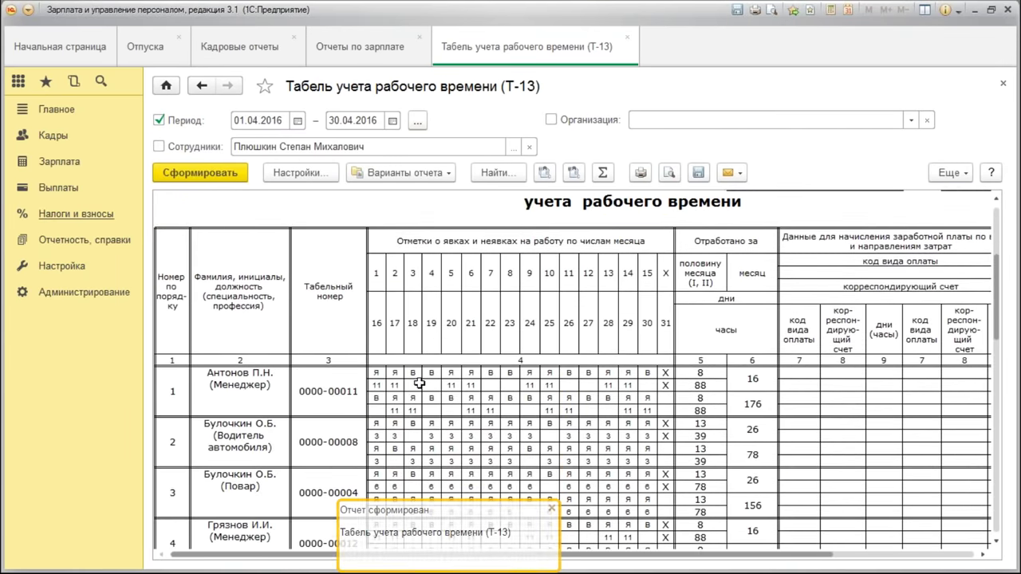
{"action": "scroll", "coordinate": [420, 384], "scroll_direction": "up", "scroll_amount": 1}
{"action": "scroll", "coordinate": [431, 401], "scroll_direction": "up", "scroll_amount": 3}
{"action": "scroll", "coordinate": [433, 392], "scroll_direction": "down", "scroll_amount": 2}
{"action": "scroll", "coordinate": [647, 414], "scroll_direction": "down", "scroll_amount": 5}
{"action": "scroll", "coordinate": [638, 402], "scroll_direction": "down", "scroll_amount": 5}
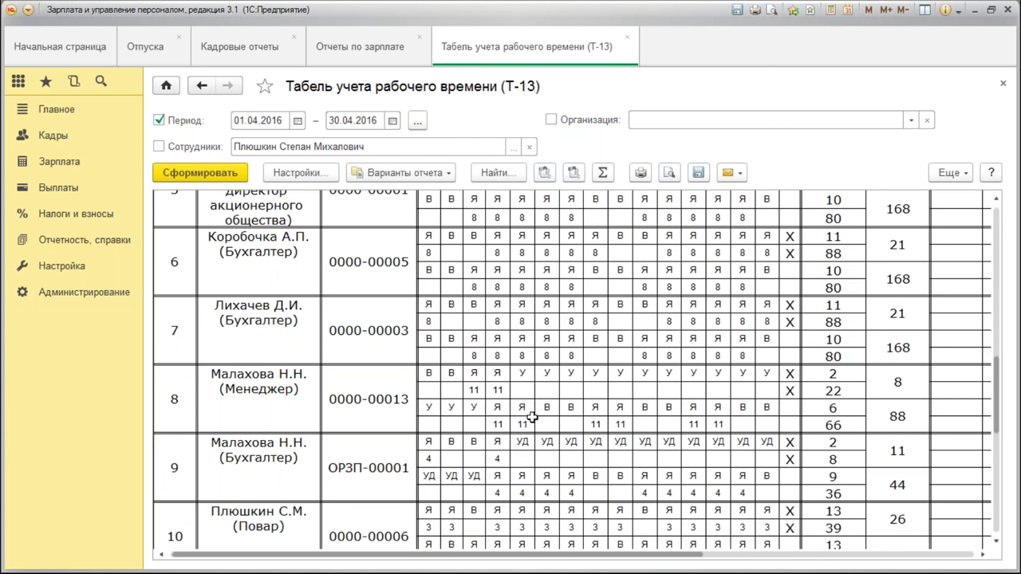
{"action": "left_click_drag", "start_coordinate": [522, 374], "coordinate": [747, 373]}
{"action": "left_click_drag", "start_coordinate": [428, 424], "coordinate": [474, 421]}
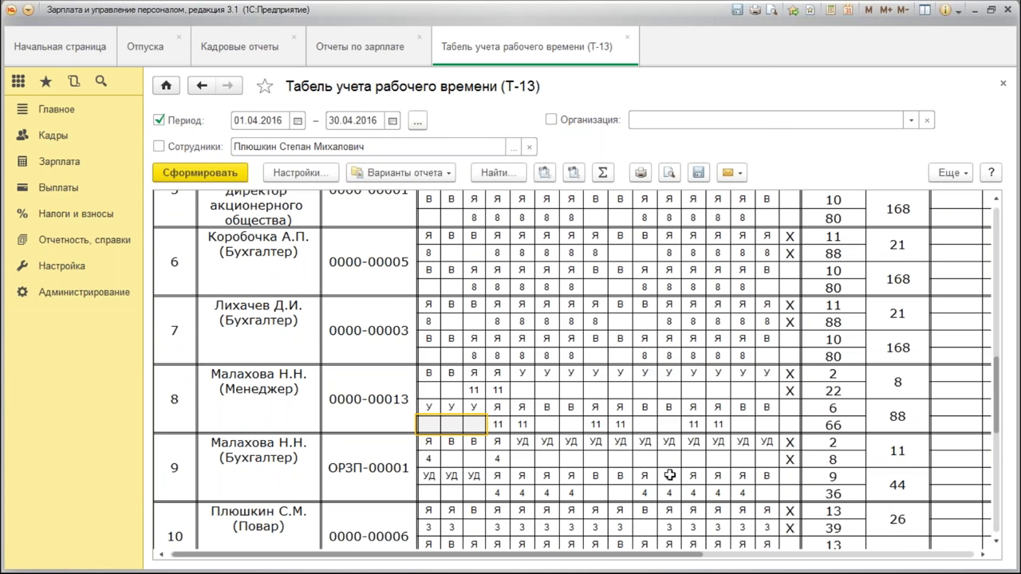
{"action": "left_click_drag", "start_coordinate": [526, 445], "coordinate": [751, 441]}
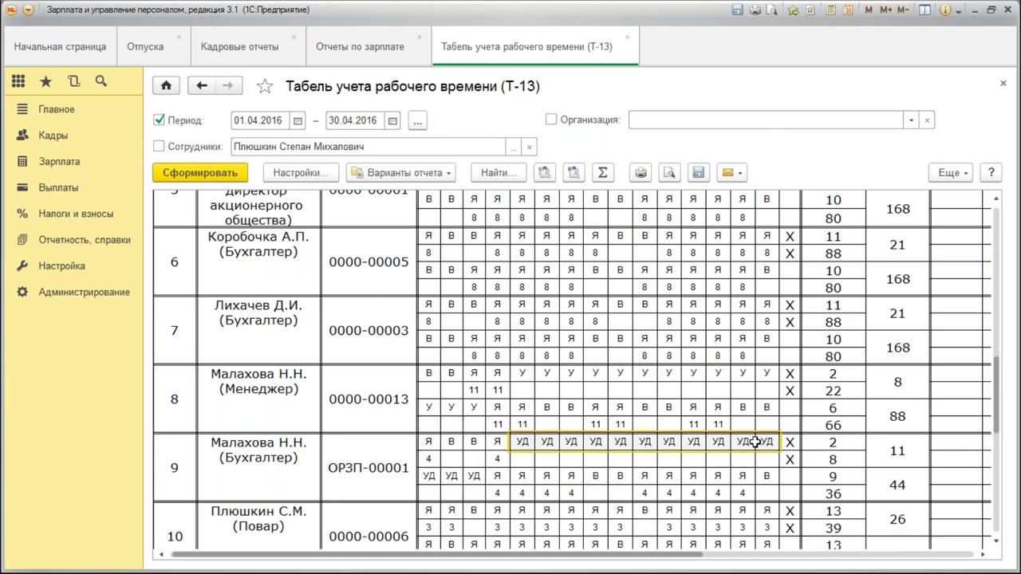
{"action": "left_click_drag", "start_coordinate": [430, 477], "coordinate": [473, 478]}
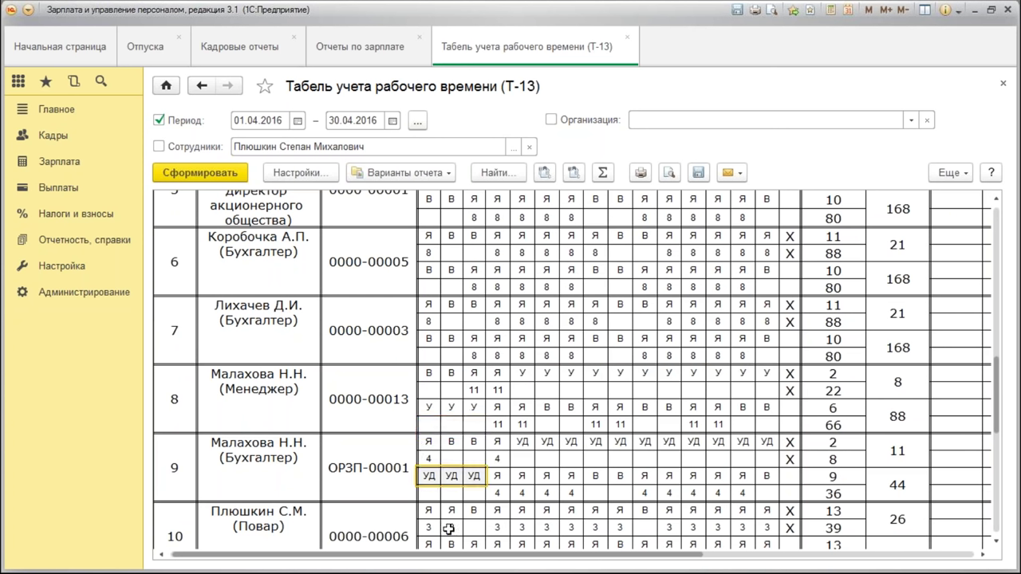
{"action": "scroll", "coordinate": [472, 386], "scroll_direction": "down", "scroll_amount": 3}
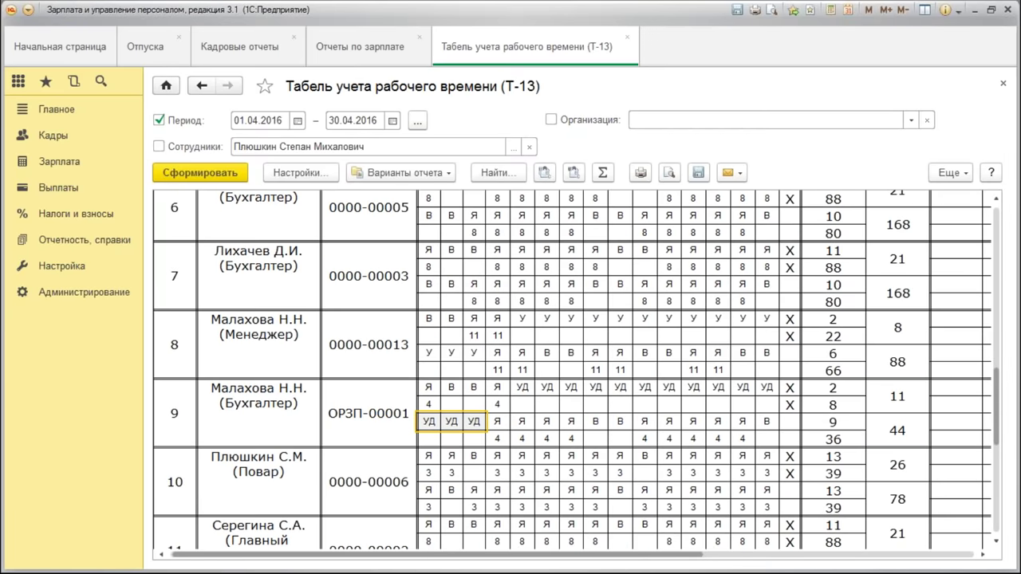
{"action": "left_click", "coordinate": [84, 269]}
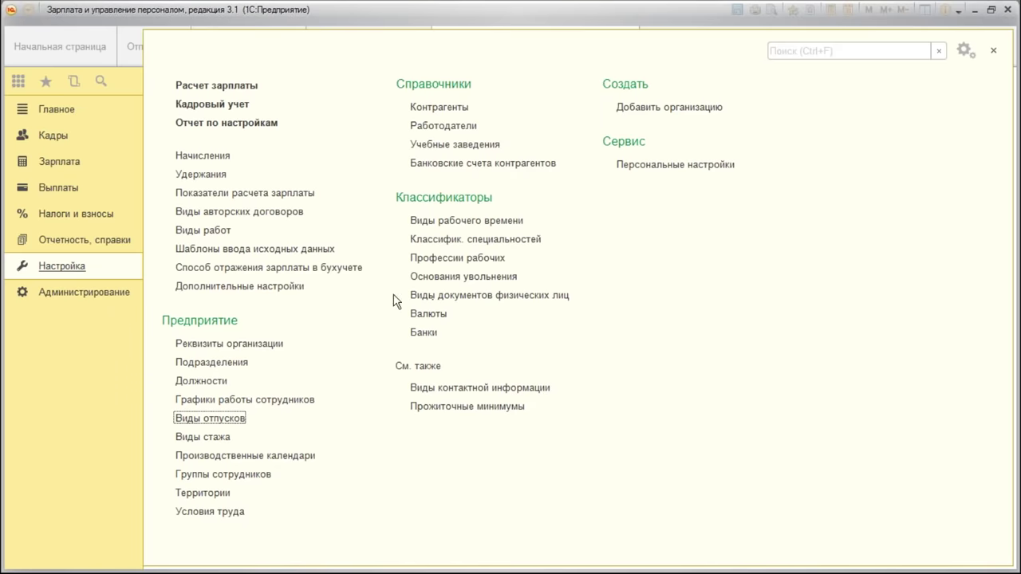
{"action": "left_click", "coordinate": [458, 221]}
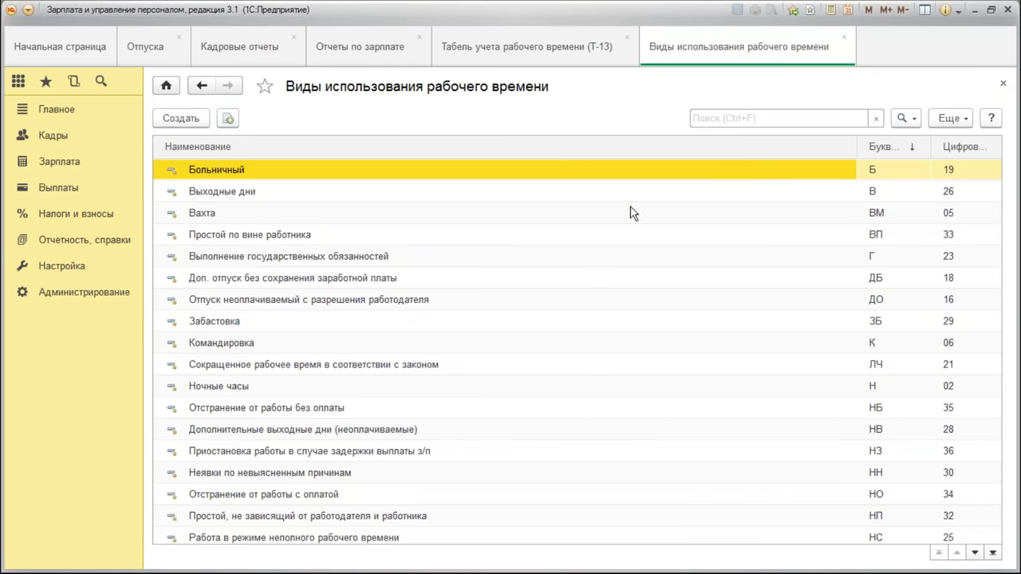
{"action": "scroll", "coordinate": [886, 439], "scroll_direction": "down", "scroll_amount": 5}
{"action": "left_click", "coordinate": [394, 485]}
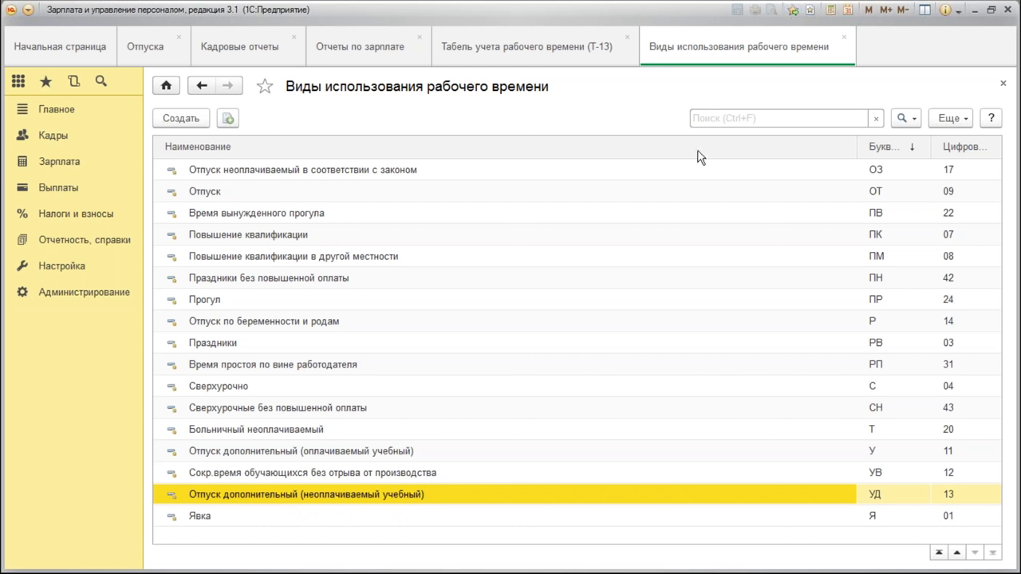
{"action": "left_click", "coordinate": [843, 40]}
{"action": "left_click", "coordinate": [61, 266]}
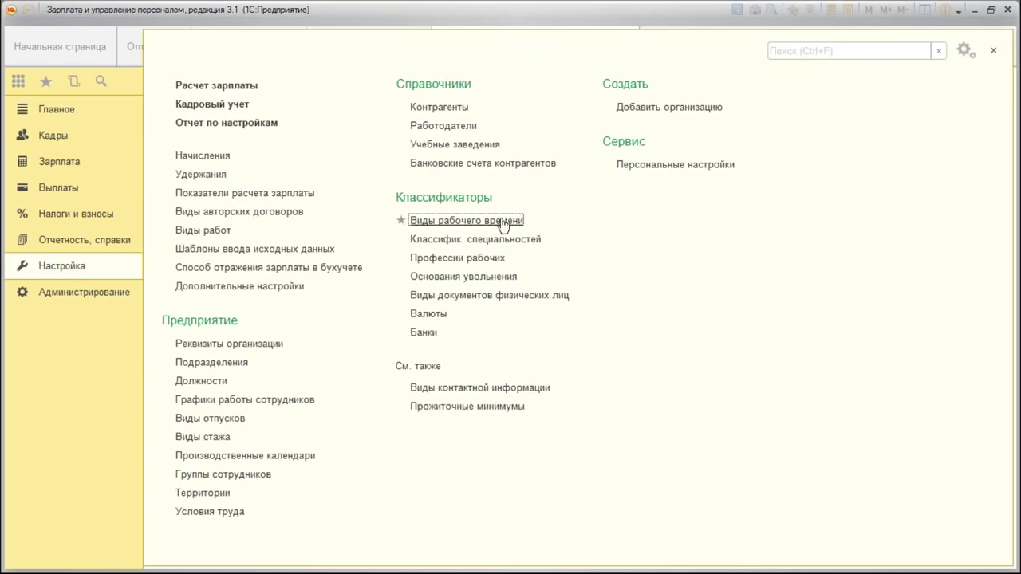
{"action": "left_click", "coordinate": [503, 226]}
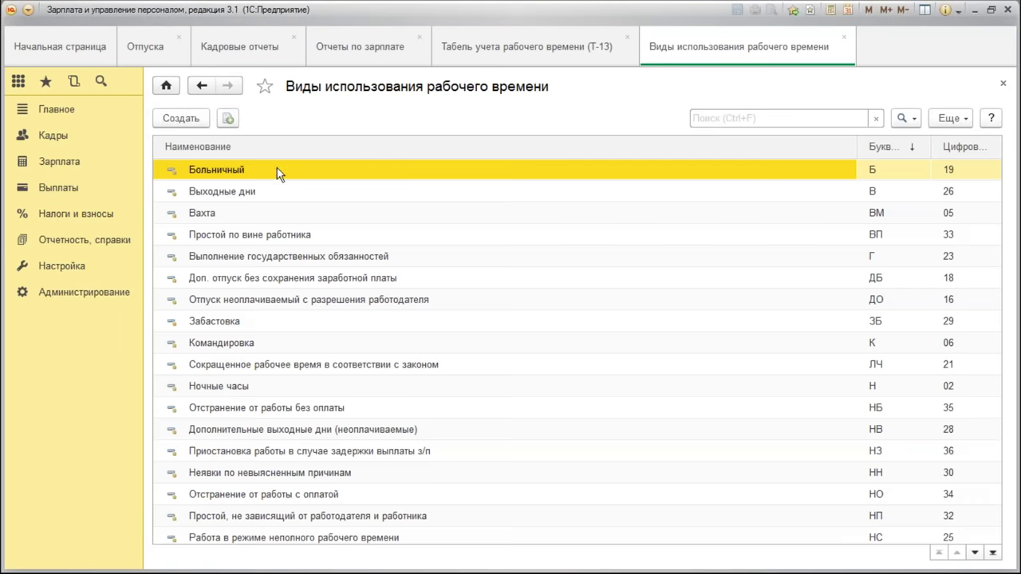
{"action": "scroll", "coordinate": [378, 367], "scroll_direction": "down", "scroll_amount": 5}
{"action": "scroll", "coordinate": [429, 402], "scroll_direction": "down", "scroll_amount": 3}
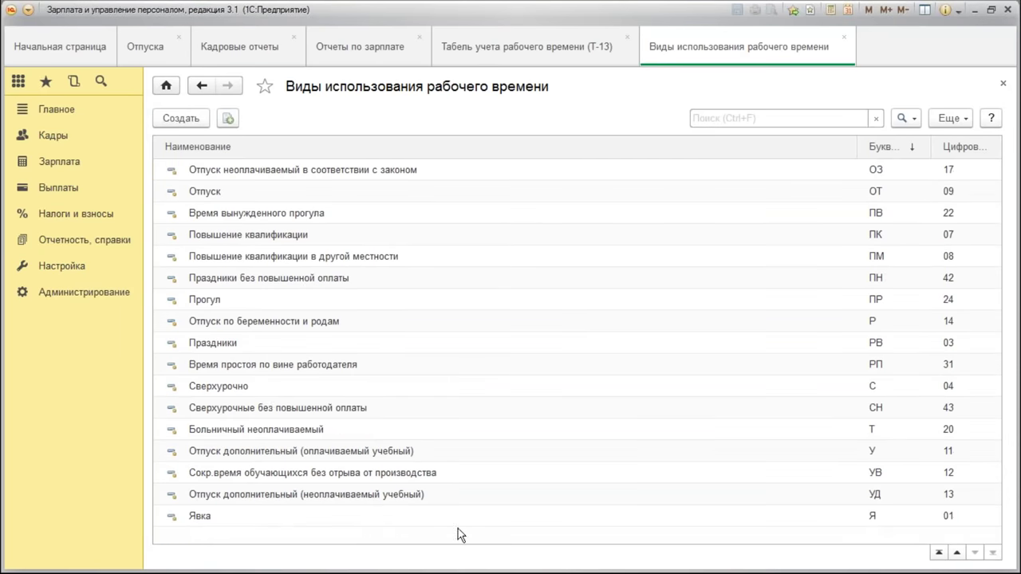
{"action": "left_click", "coordinate": [749, 452]}
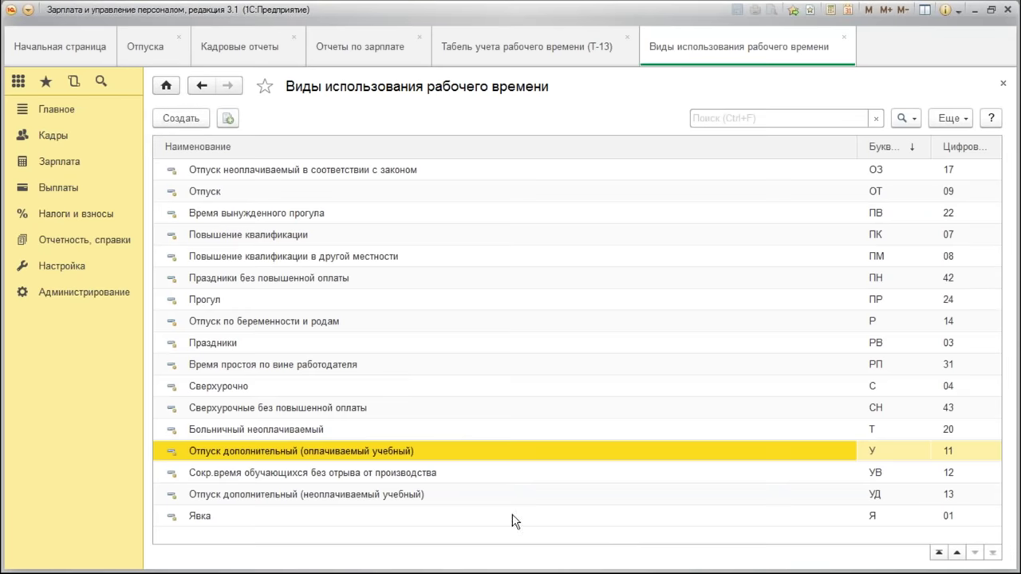
{"action": "left_click", "coordinate": [876, 496]}
{"action": "scroll", "coordinate": [914, 370], "scroll_direction": "up", "scroll_amount": 10}
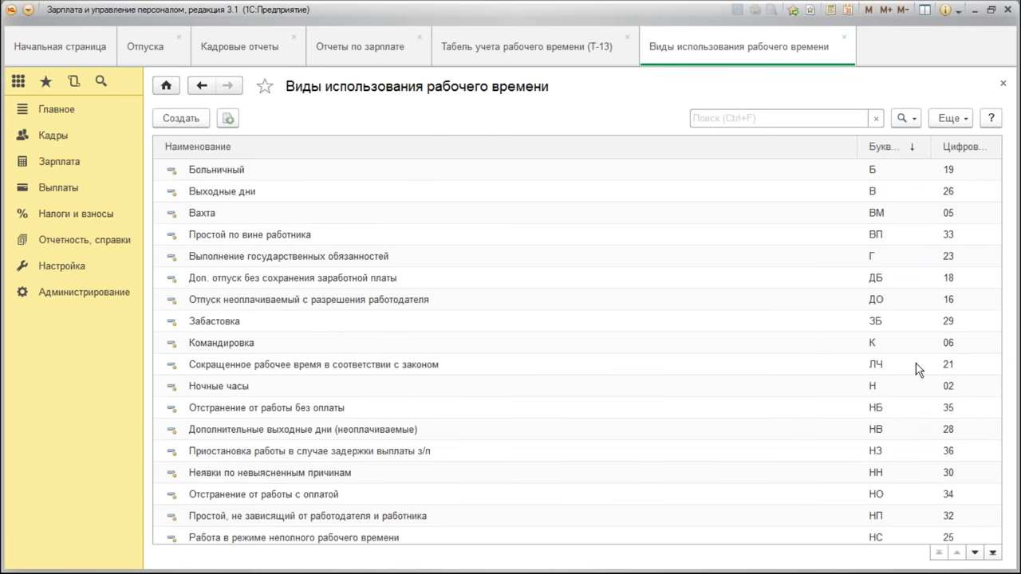
{"action": "left_click", "coordinate": [790, 147]}
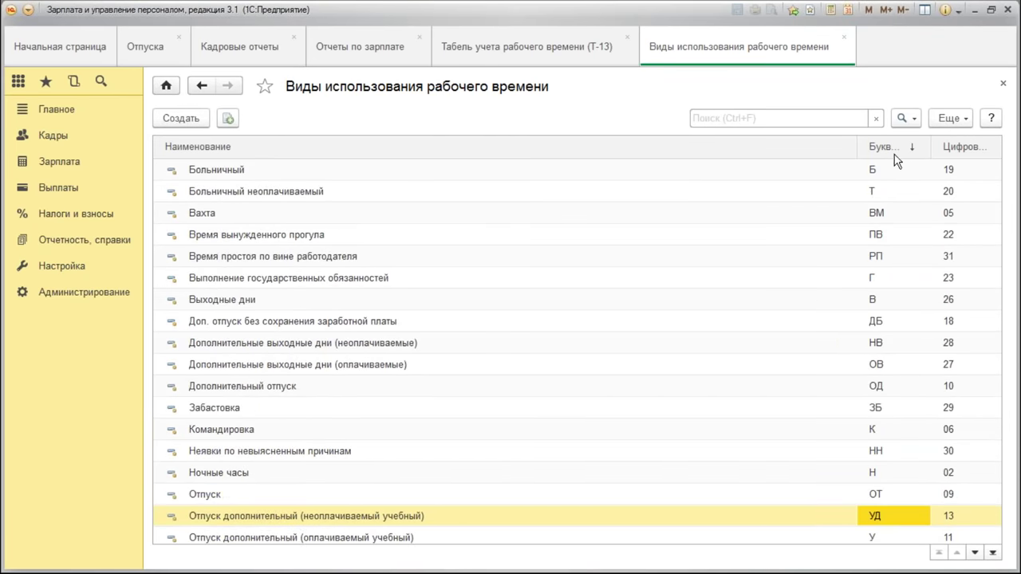
{"action": "left_click", "coordinate": [895, 148]}
{"action": "left_click", "coordinate": [965, 146]}
{"action": "left_click", "coordinate": [893, 148]}
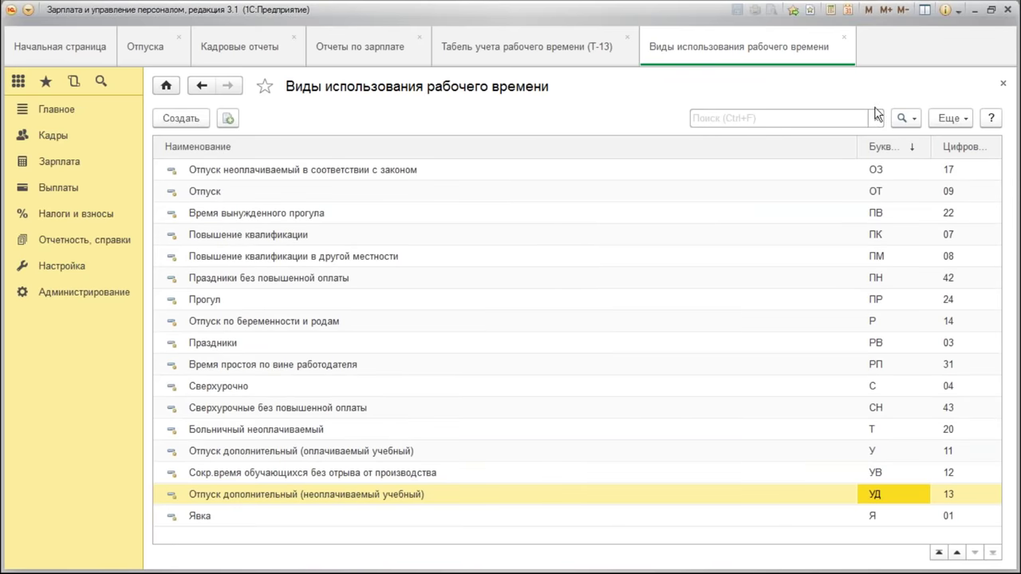
{"action": "left_click", "coordinate": [884, 146]}
{"action": "left_click", "coordinate": [884, 146]}
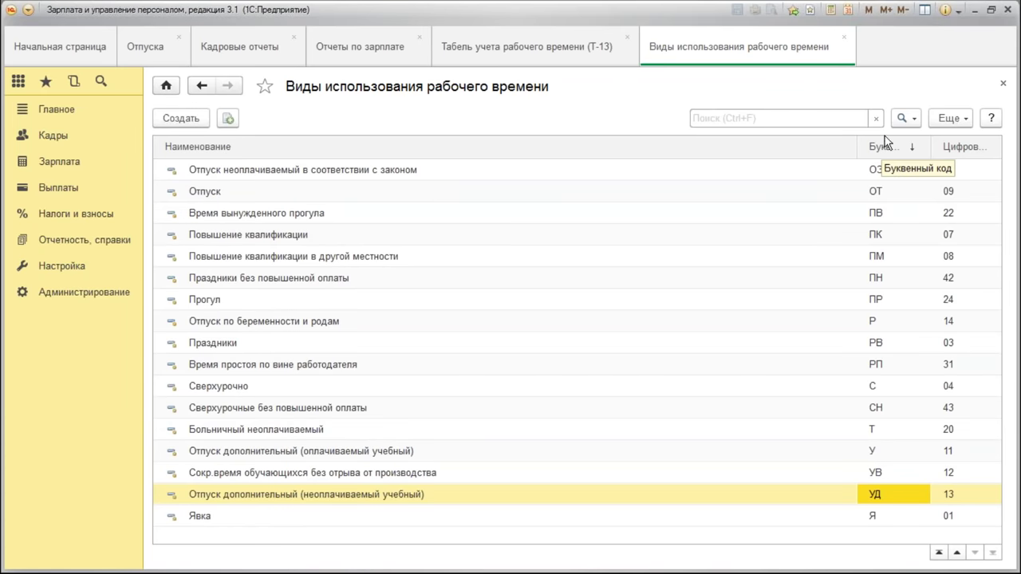
{"action": "left_click", "coordinate": [843, 37]}
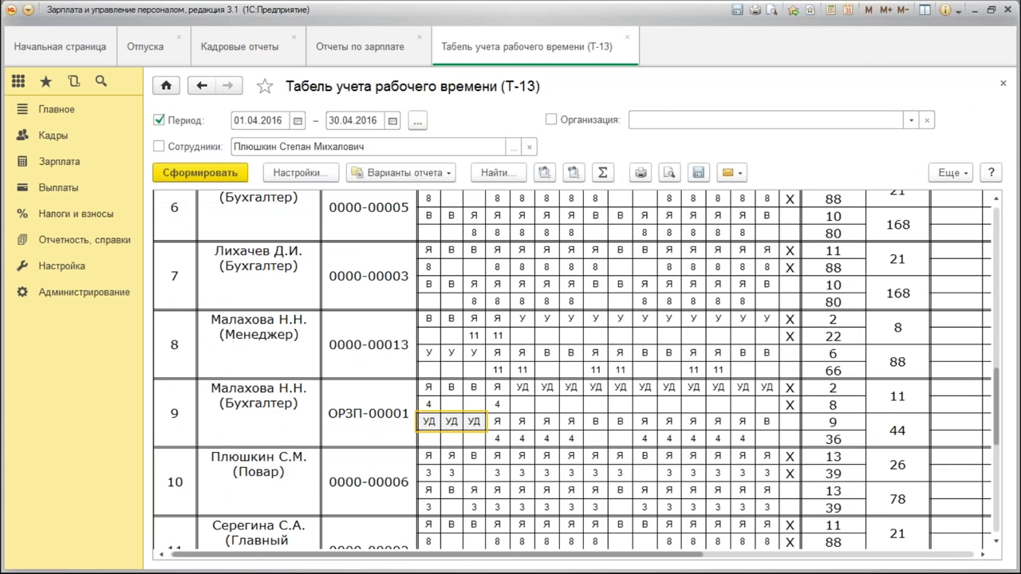
Select row 8's empty cells and row 9's ten УД days, then close the Т-13 timesheet
{"action": "left_click_drag", "start_coordinate": [561, 332], "coordinate": [791, 338]}
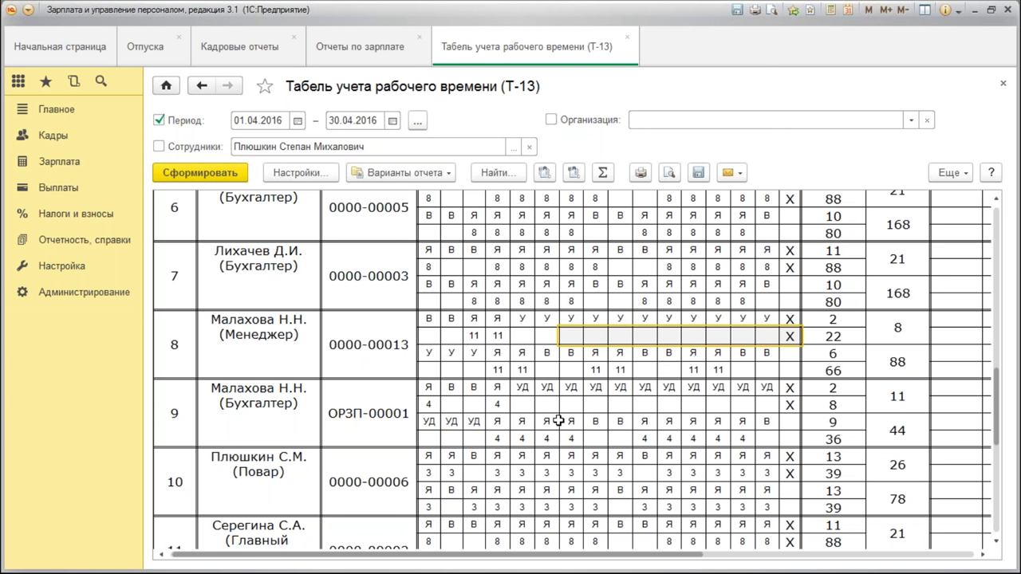
{"action": "left_click_drag", "start_coordinate": [526, 392], "coordinate": [744, 405]}
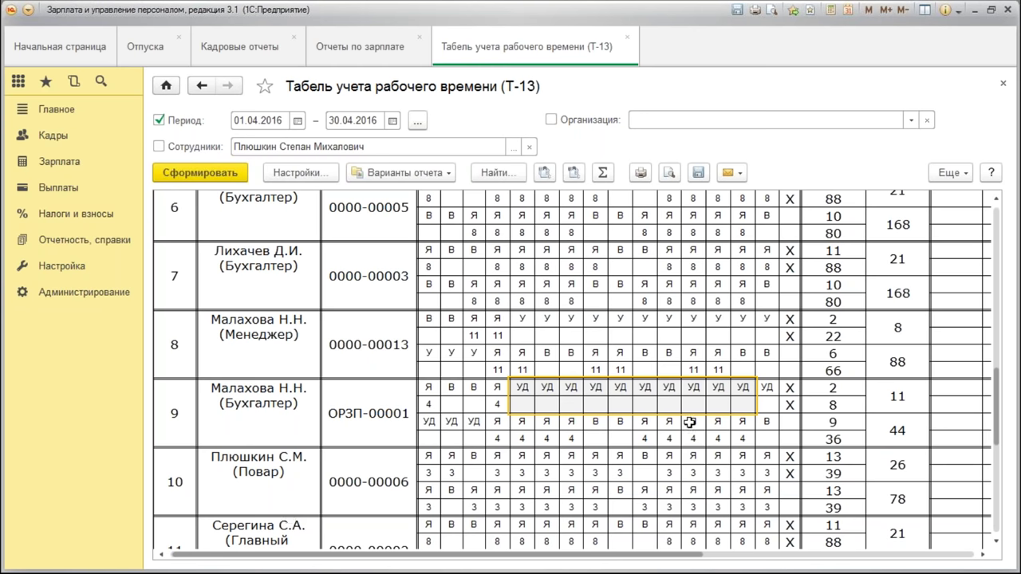
{"action": "scroll", "coordinate": [588, 356], "scroll_direction": "down", "scroll_amount": 3}
{"action": "scroll", "coordinate": [577, 466], "scroll_direction": "up", "scroll_amount": 3}
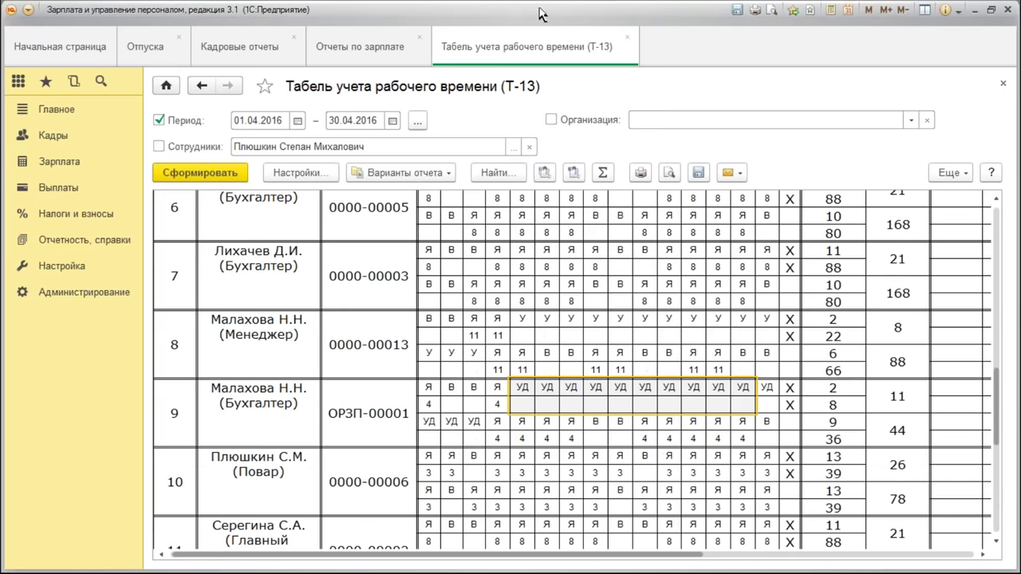
{"action": "left_click", "coordinate": [628, 42]}
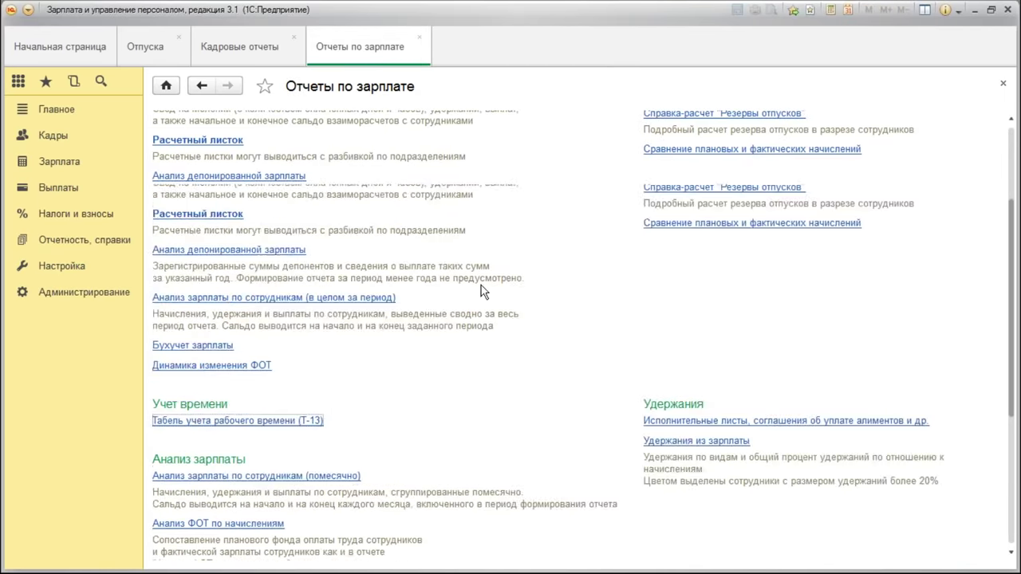
Repost and close vacation ОРЗП-000002 after checking its absences at other workplaces
{"action": "left_click", "coordinate": [222, 46]}
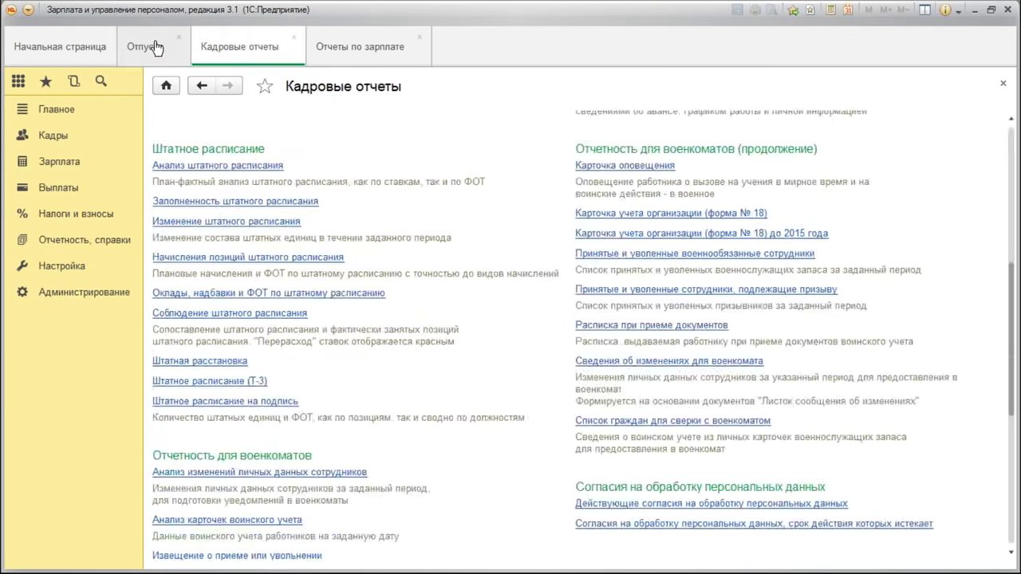
{"action": "left_click", "coordinate": [153, 47]}
{"action": "double_click", "coordinate": [489, 264]}
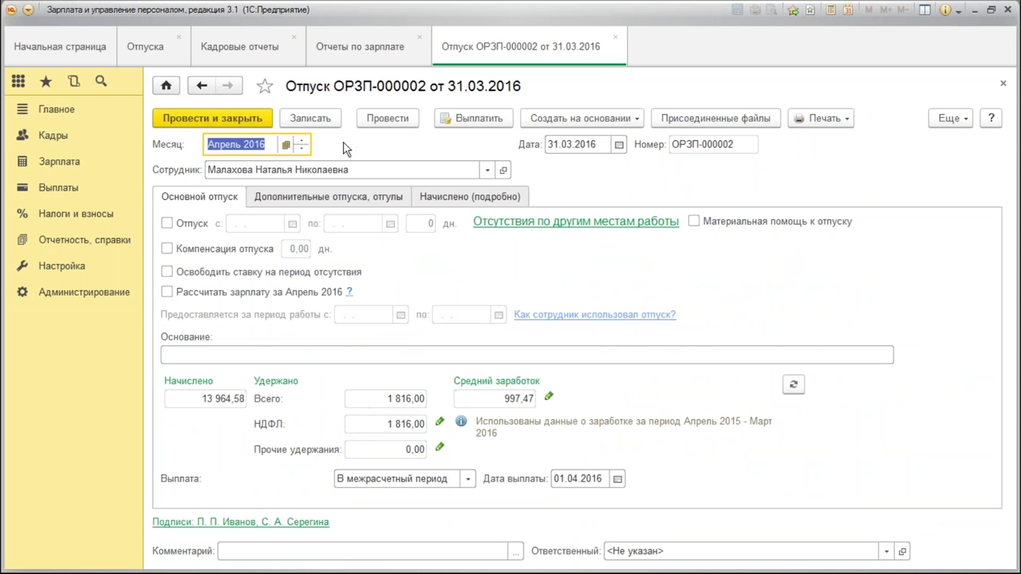
{"action": "left_click", "coordinate": [563, 221]}
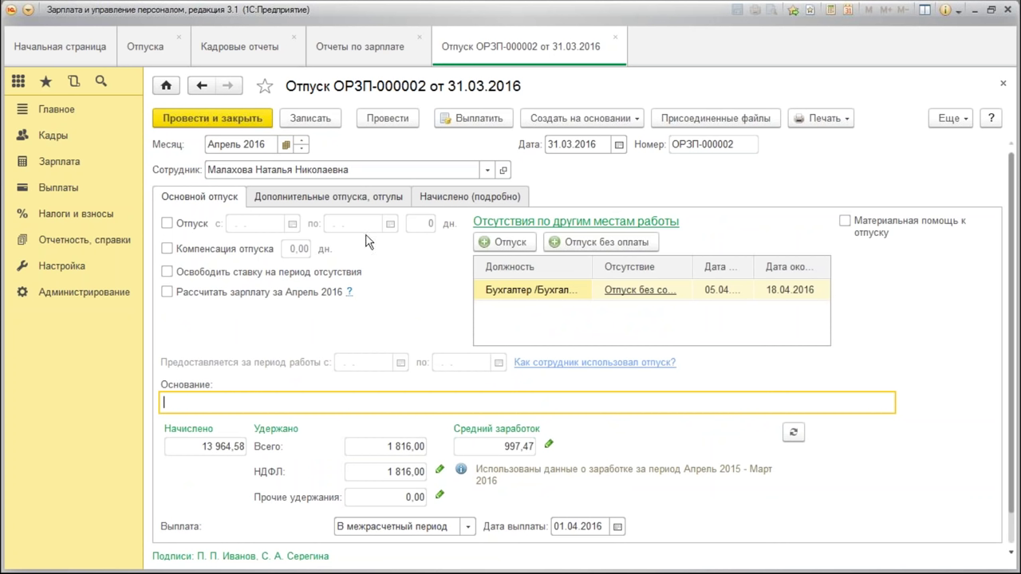
{"action": "left_click", "coordinate": [243, 121]}
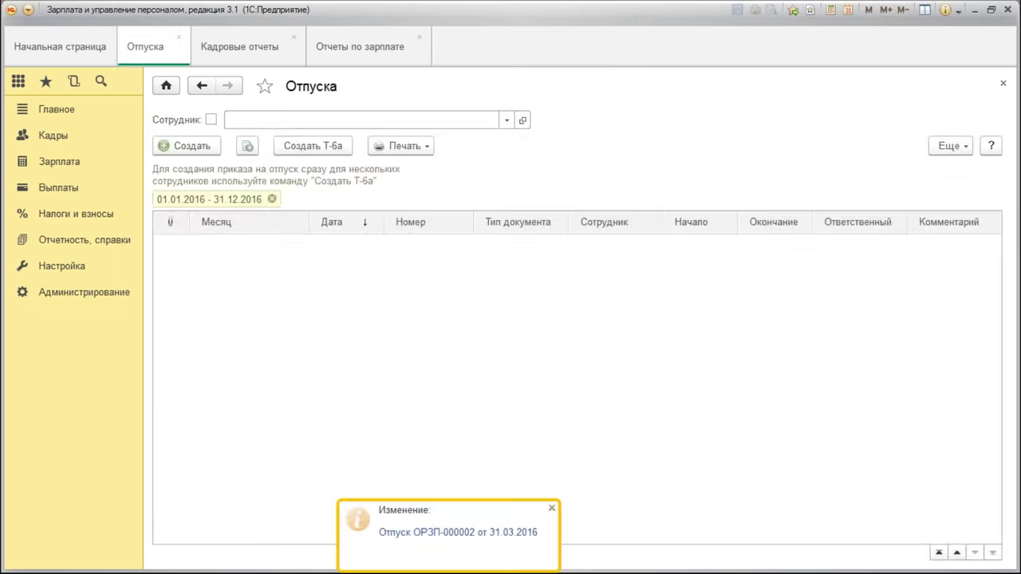
{"action": "left_click", "coordinate": [551, 509]}
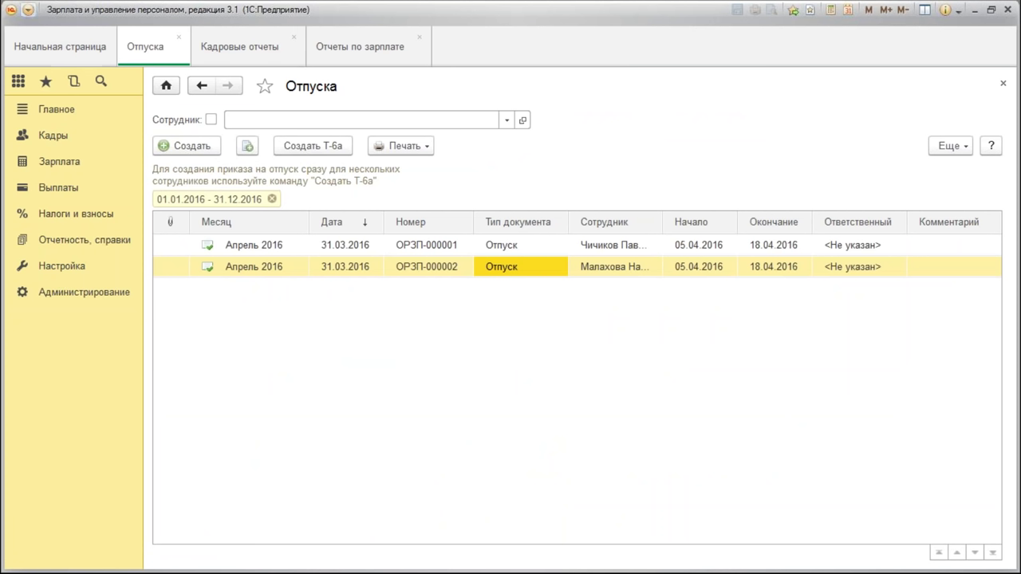
{"action": "left_click", "coordinate": [27, 10]}
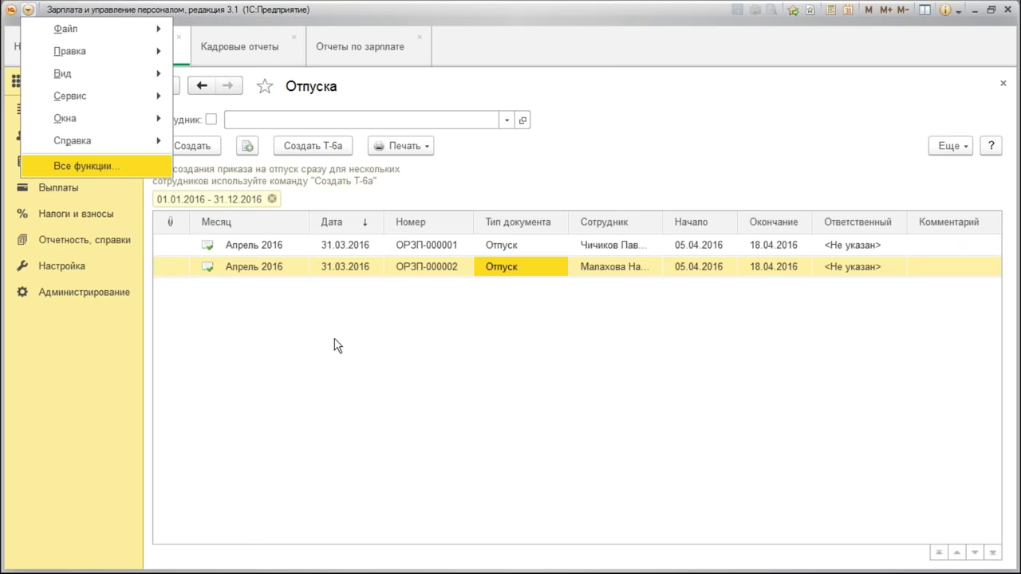
Launch Начальная настройка программы from Все функции by searching 'нач'
{"action": "key", "text": "Return"}
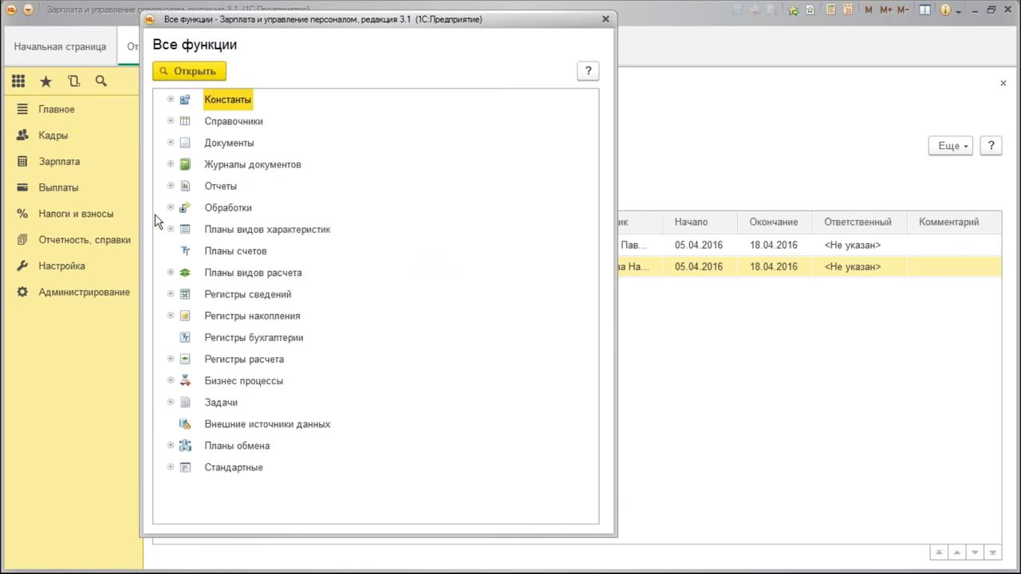
{"action": "left_click", "coordinate": [170, 208]}
{"action": "left_click", "coordinate": [309, 261]}
{"action": "type", "text": "нач"}
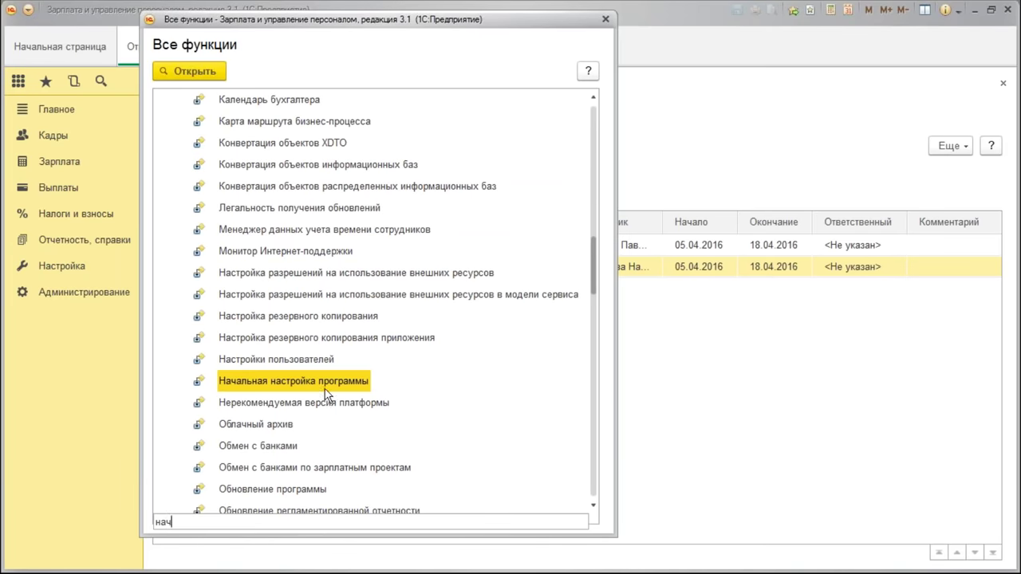
{"action": "key", "text": "Return"}
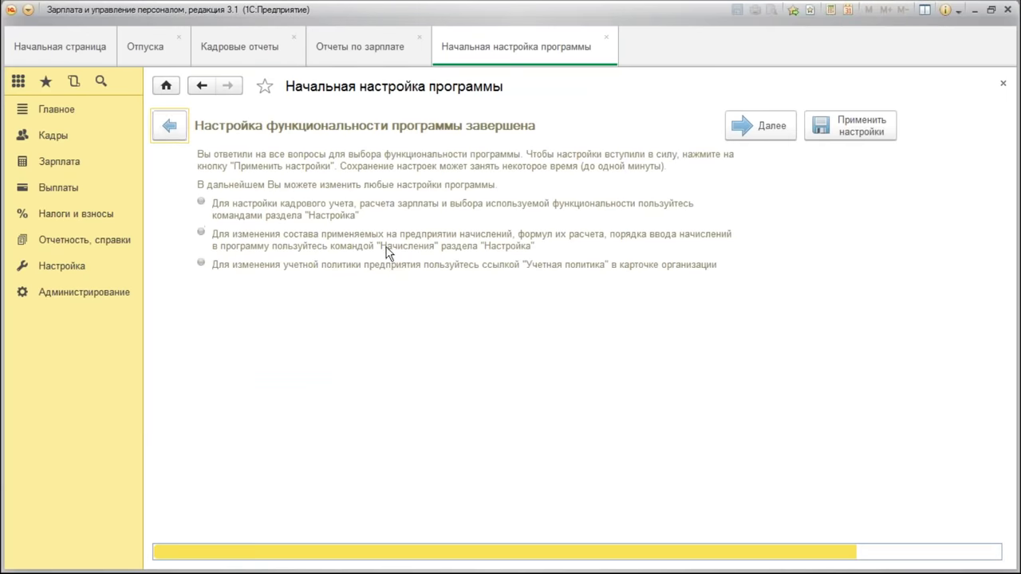
Step back through the wizard to the Надбавки page, then close it unchanged
{"action": "left_click", "coordinate": [171, 128]}
{"action": "left_click", "coordinate": [170, 128]}
{"action": "left_click", "coordinate": [174, 132]}
{"action": "left_click", "coordinate": [171, 128]}
{"action": "left_click", "coordinate": [171, 127]}
{"action": "left_click", "coordinate": [171, 128]}
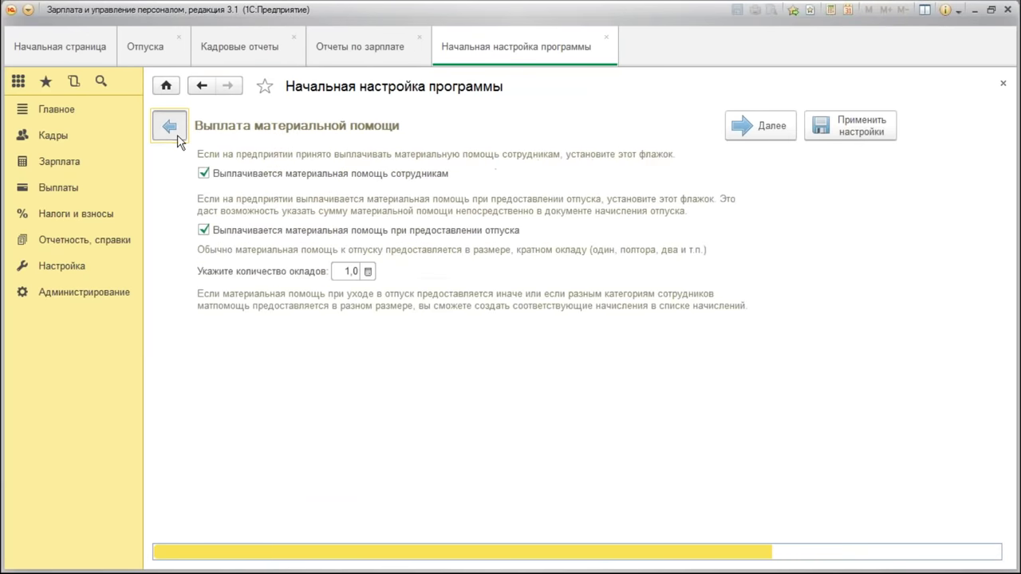
{"action": "left_click", "coordinate": [176, 138]}
{"action": "left_click", "coordinate": [176, 139]}
{"action": "left_click", "coordinate": [176, 138]}
{"action": "left_click", "coordinate": [176, 139]}
{"action": "left_click", "coordinate": [170, 132]}
{"action": "left_click", "coordinate": [171, 132]}
{"action": "left_click", "coordinate": [170, 132]}
{"action": "left_click", "coordinate": [170, 129]}
{"action": "left_click", "coordinate": [752, 125]}
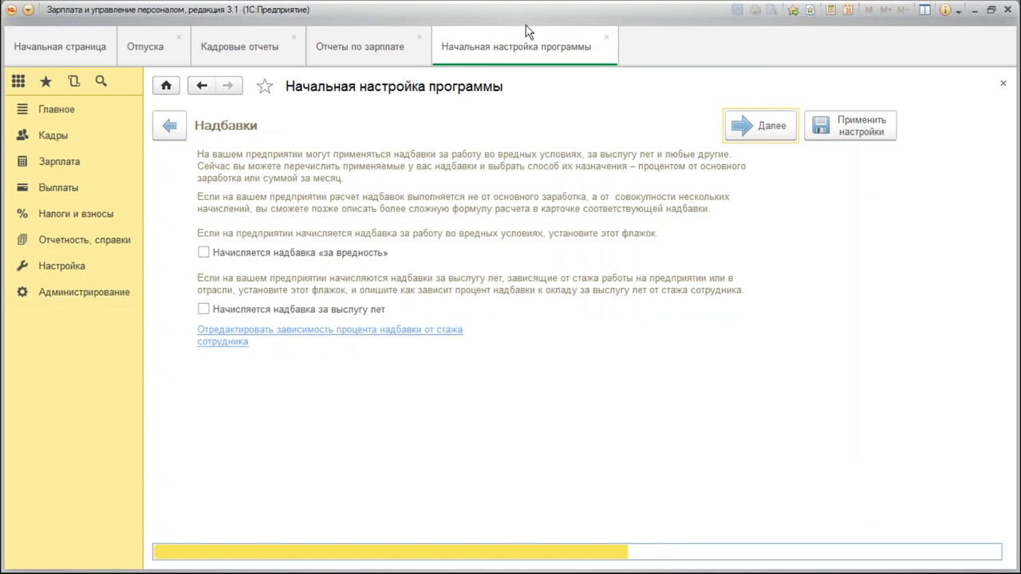
{"action": "left_click", "coordinate": [605, 47]}
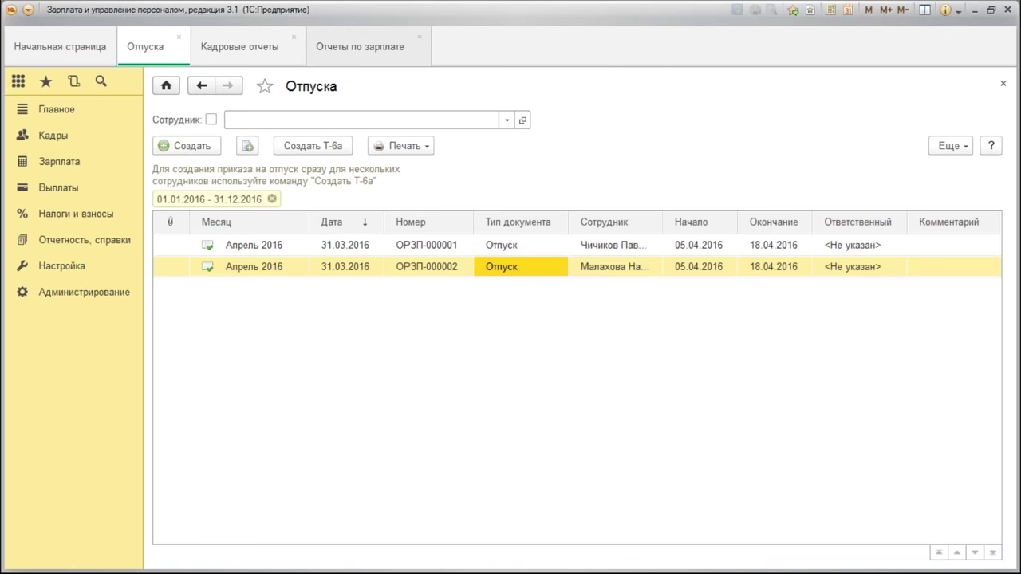
Close the Отчеты по зарплате and Кадровые отчеты tabs
{"action": "left_click", "coordinate": [399, 46]}
{"action": "left_click", "coordinate": [419, 37]}
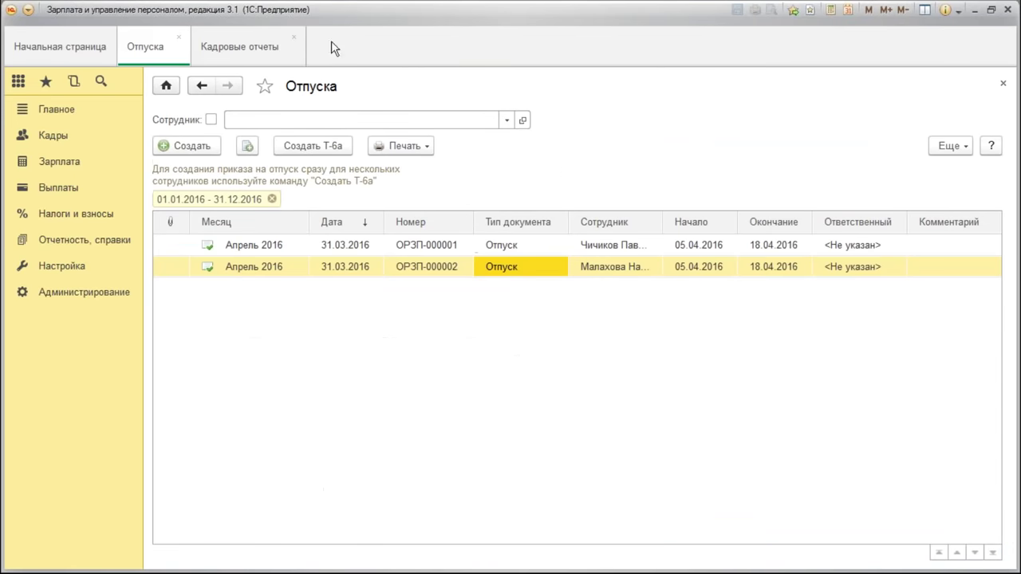
{"action": "left_click", "coordinate": [247, 44]}
{"action": "left_click", "coordinate": [294, 37]}
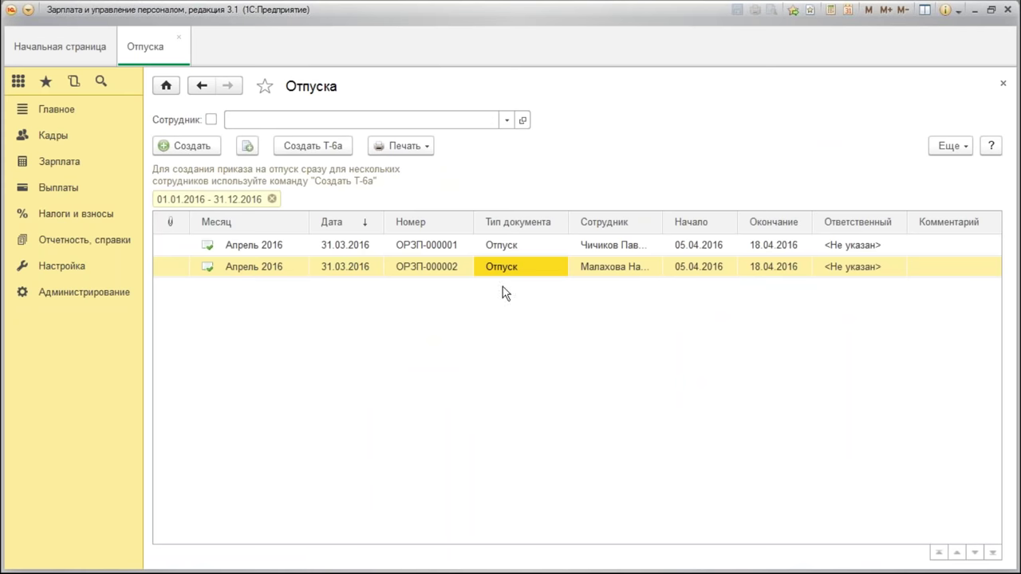
Select both leave documents in the Отпуска list, then open the Кадры function panel
{"action": "left_click", "coordinate": [689, 248]}
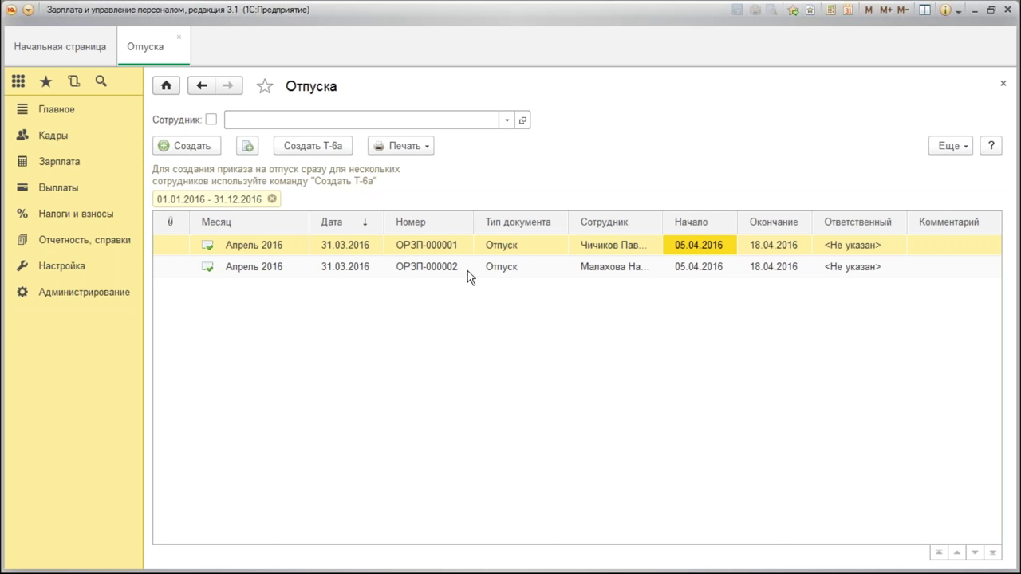
{"action": "left_click", "coordinate": [510, 269]}
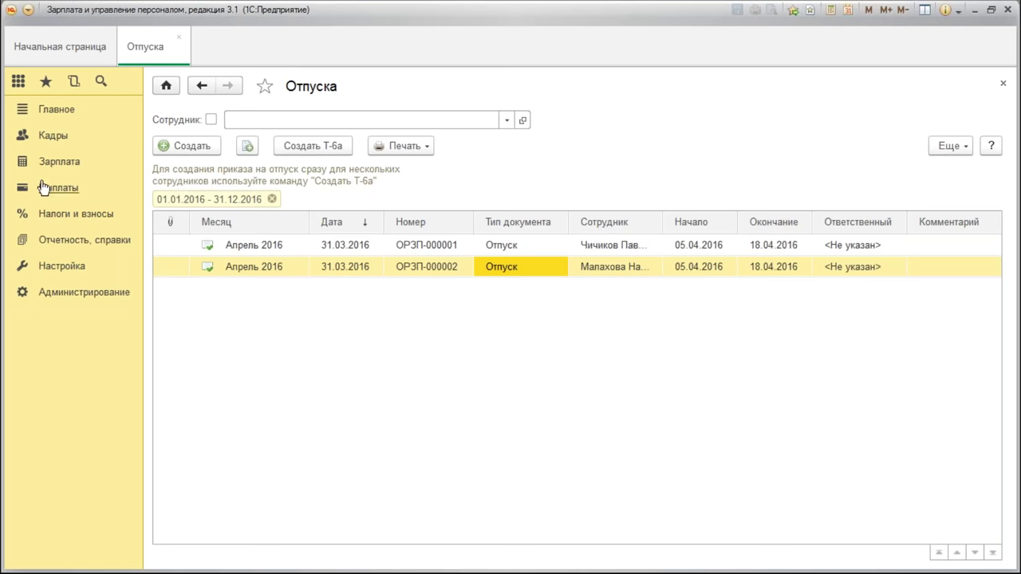
{"action": "left_click", "coordinate": [64, 137]}
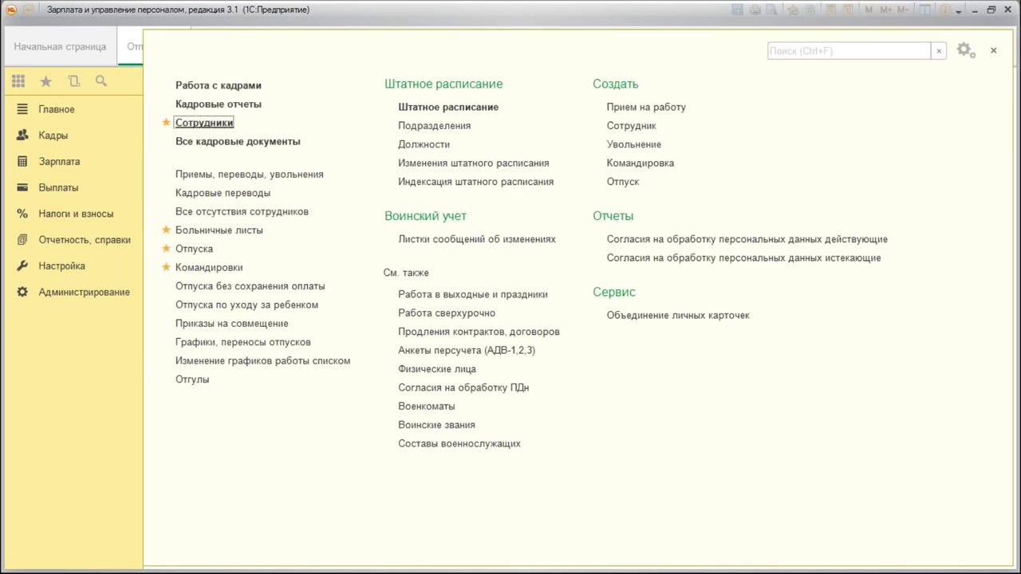
{"action": "left_click", "coordinate": [221, 122]}
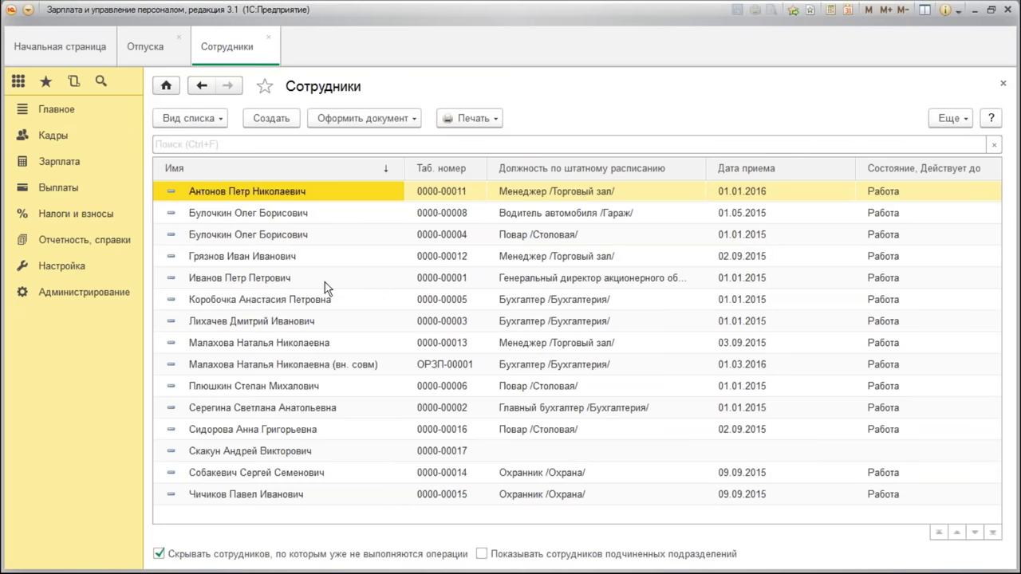
{"action": "double_click", "coordinate": [534, 189]}
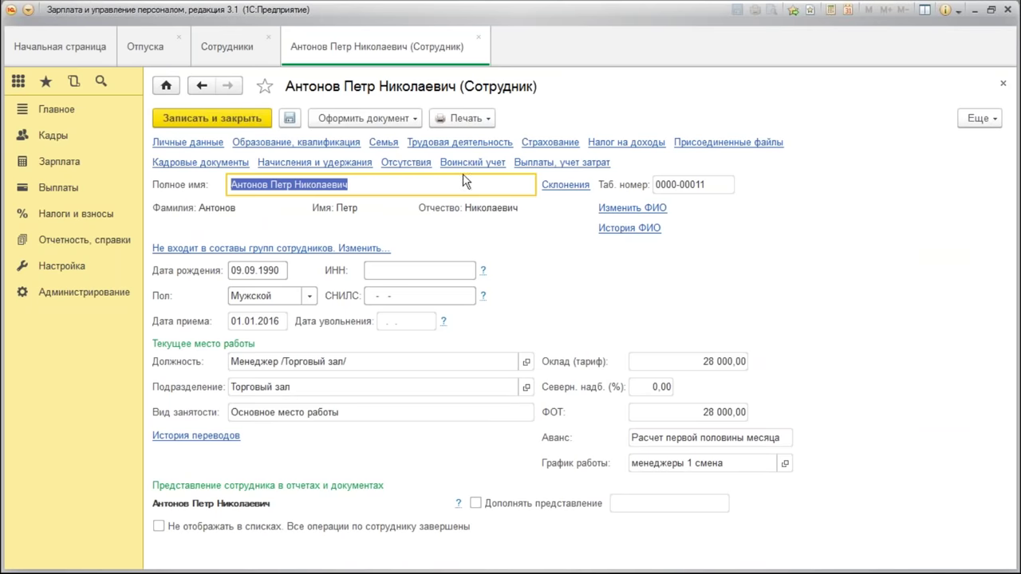
{"action": "left_click", "coordinate": [451, 142]}
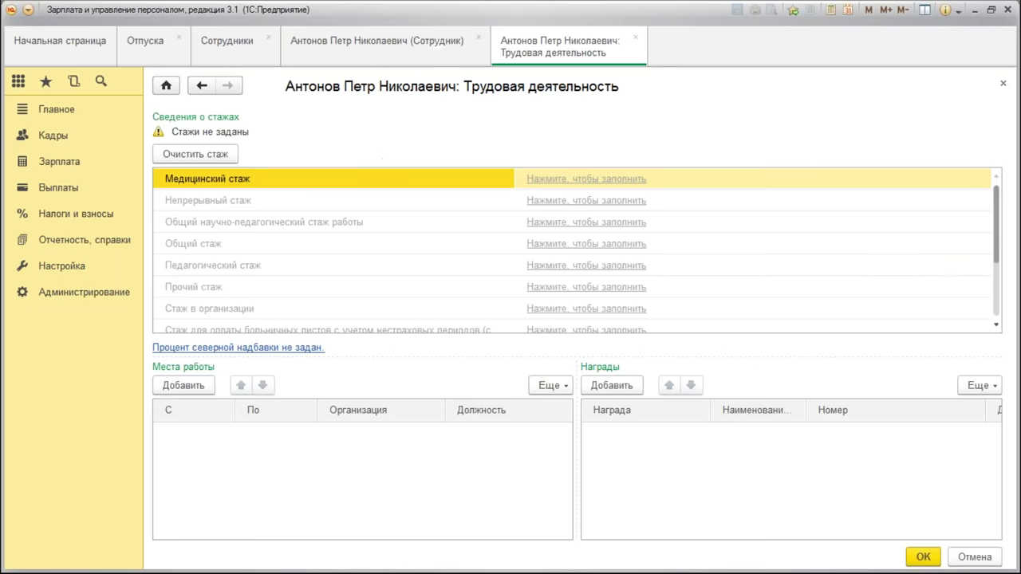
{"action": "scroll", "coordinate": [806, 221], "scroll_direction": "down", "scroll_amount": 2}
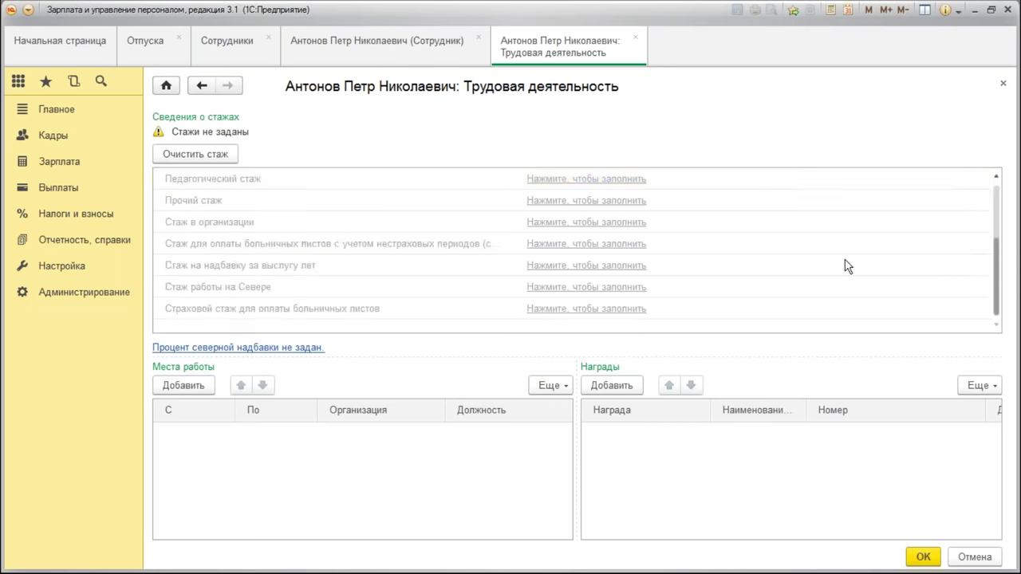
{"action": "left_click", "coordinate": [202, 271]}
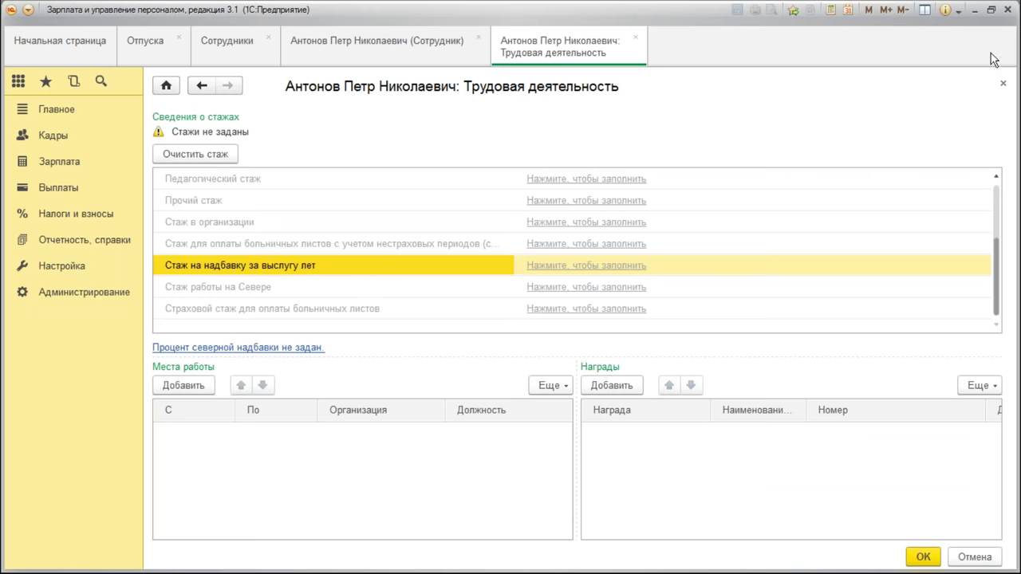
{"action": "left_click", "coordinate": [1002, 84]}
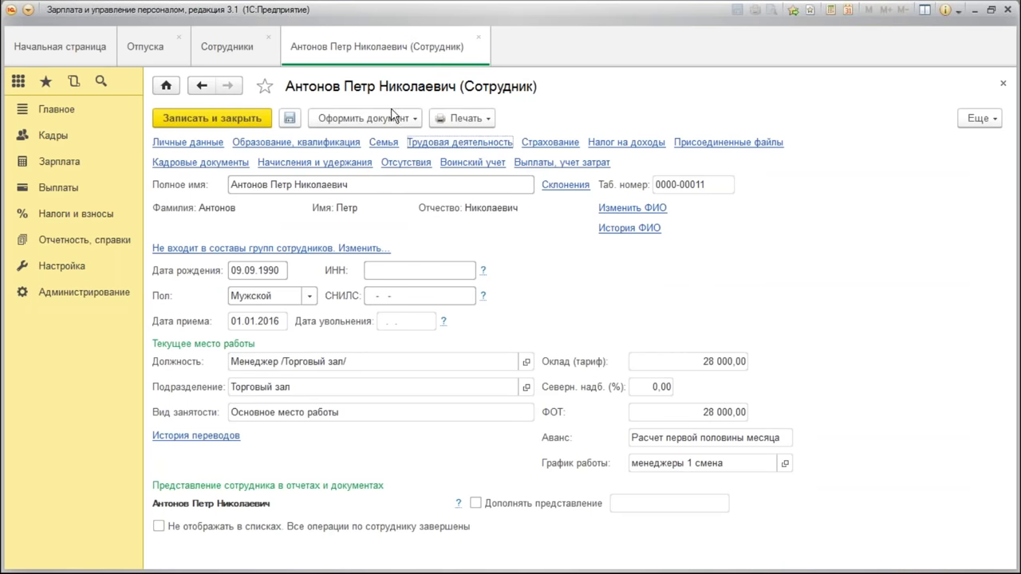
{"action": "left_click", "coordinate": [478, 37]}
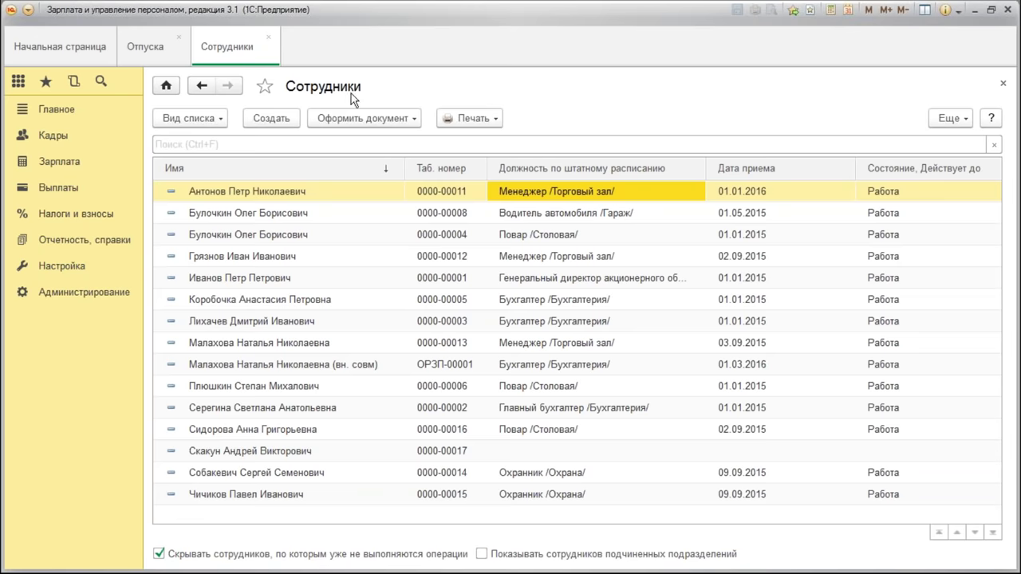
{"action": "left_click", "coordinate": [265, 36]}
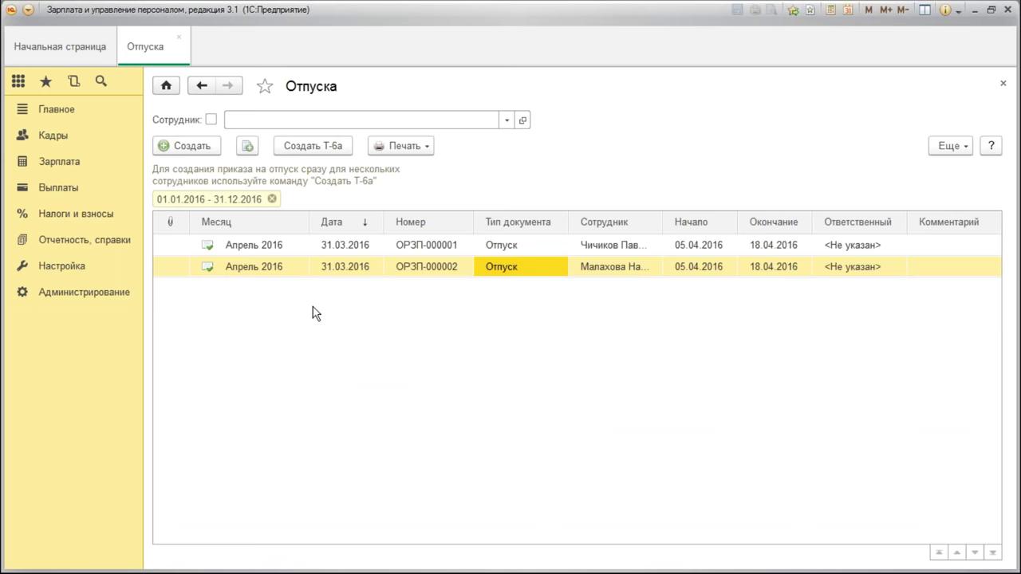
Open Виды стажа and inspect Стаж на надбавку за выслугу лет with its Выслуга лет category
{"action": "left_click", "coordinate": [180, 37]}
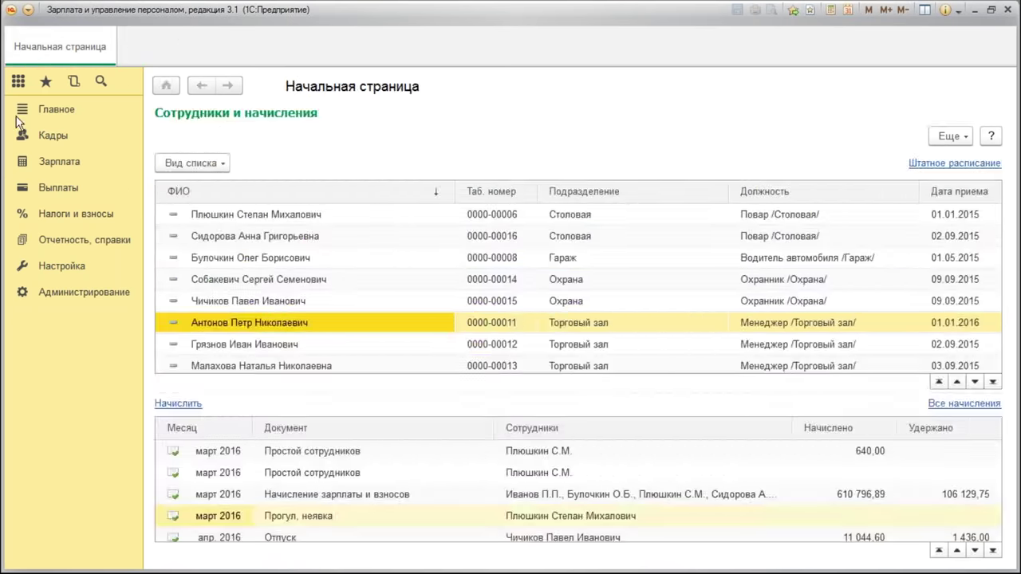
{"action": "left_click", "coordinate": [60, 268]}
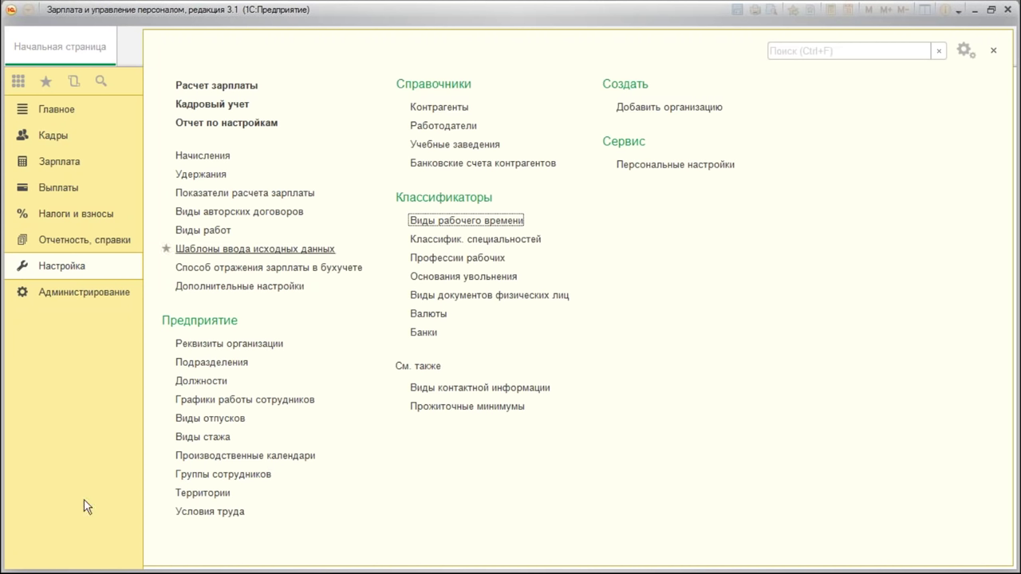
{"action": "left_click", "coordinate": [206, 439]}
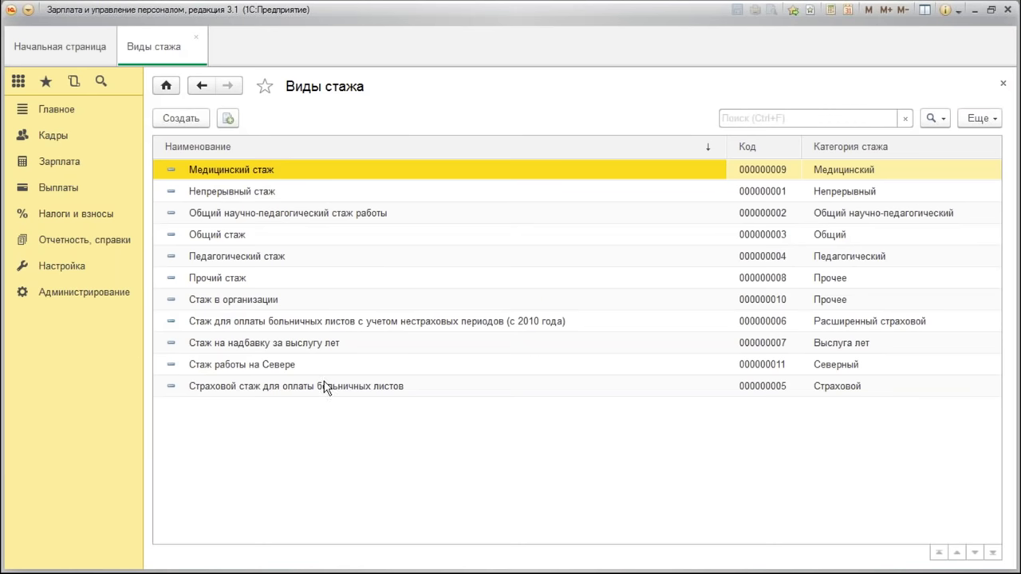
{"action": "left_click", "coordinate": [323, 351]}
{"action": "left_click", "coordinate": [830, 349]}
{"action": "double_click", "coordinate": [901, 342]}
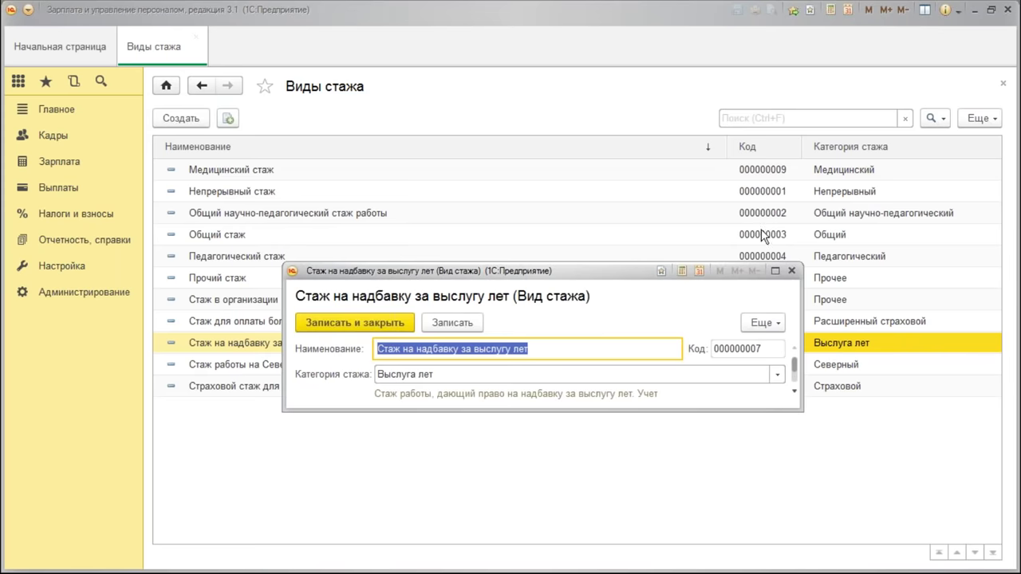
{"action": "left_click", "coordinate": [792, 270]}
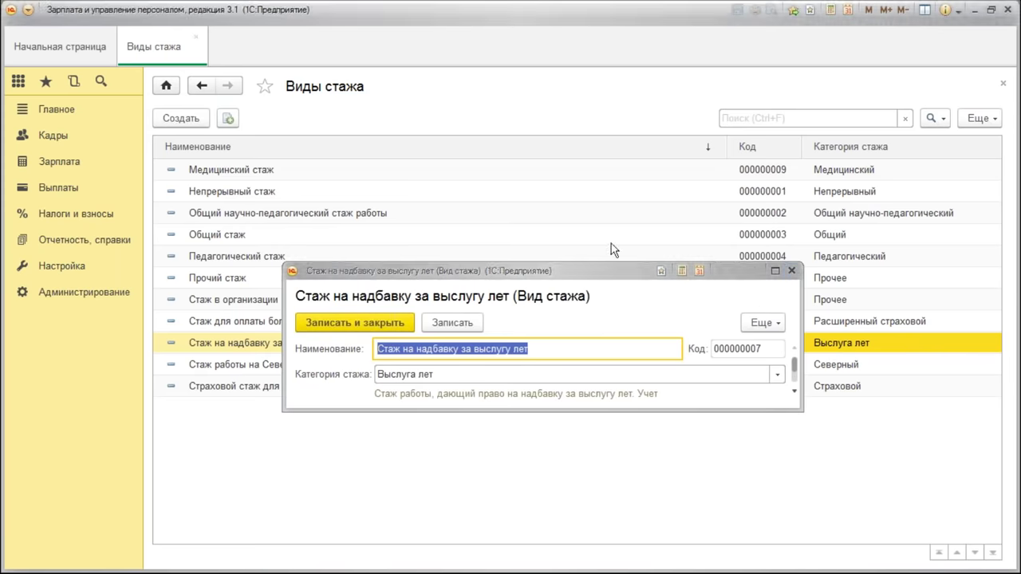
Open Стаж в организации, keep its category Прочее, and save it
{"action": "left_click", "coordinate": [274, 299]}
{"action": "double_click", "coordinate": [274, 299]}
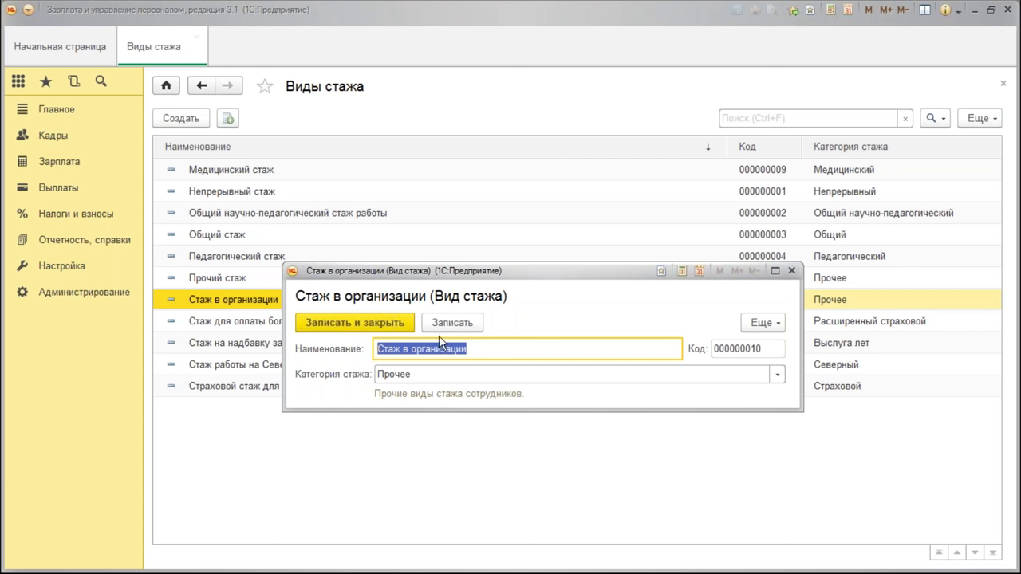
{"action": "left_click", "coordinate": [502, 349]}
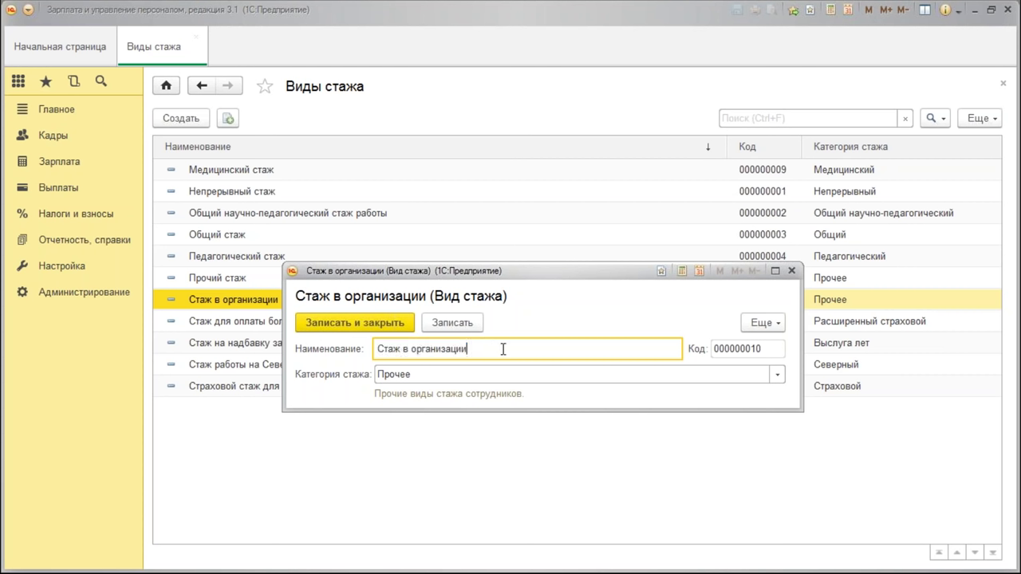
{"action": "left_click", "coordinate": [500, 375]}
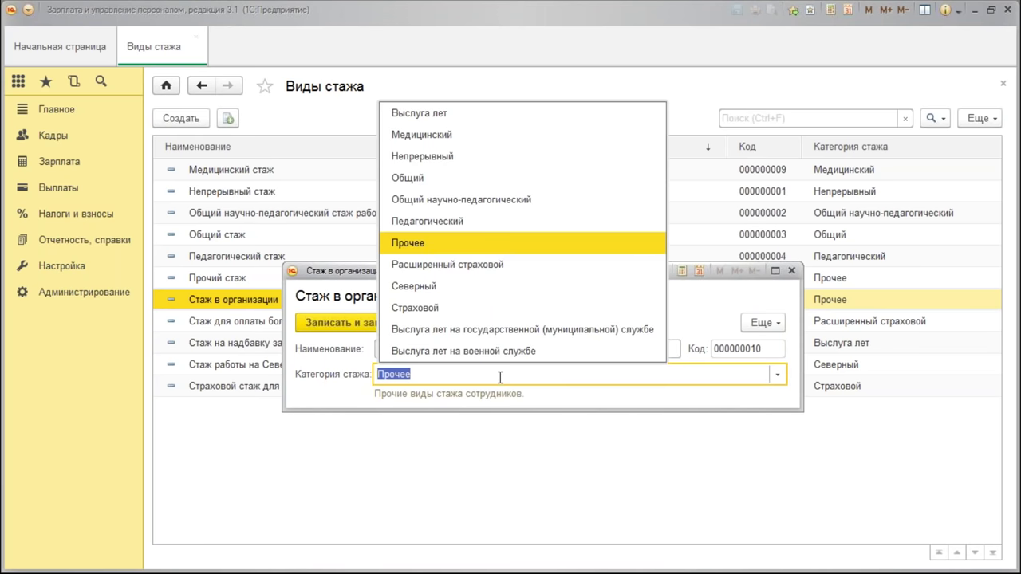
{"action": "left_click", "coordinate": [431, 243]}
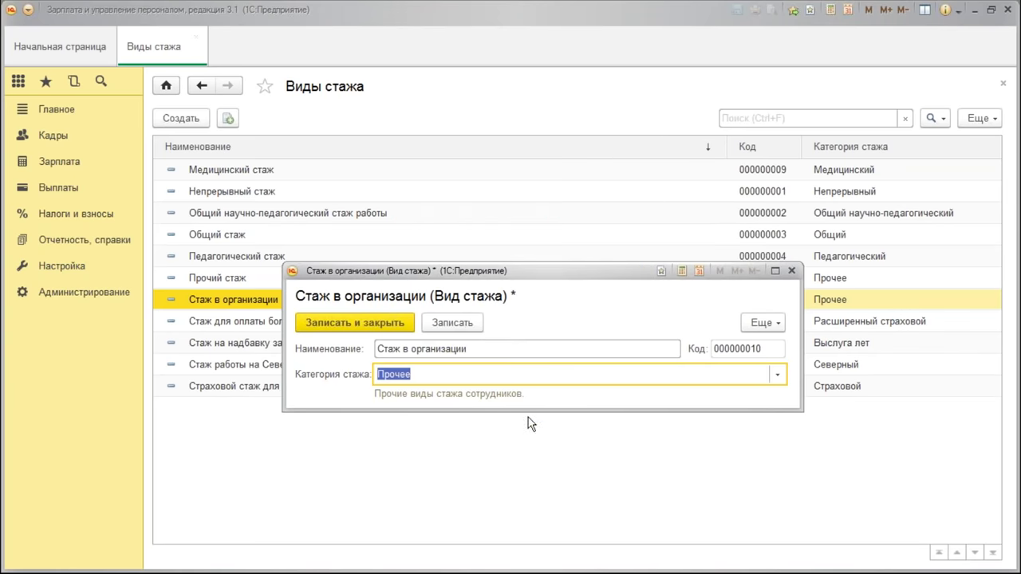
{"action": "left_click", "coordinate": [777, 375]}
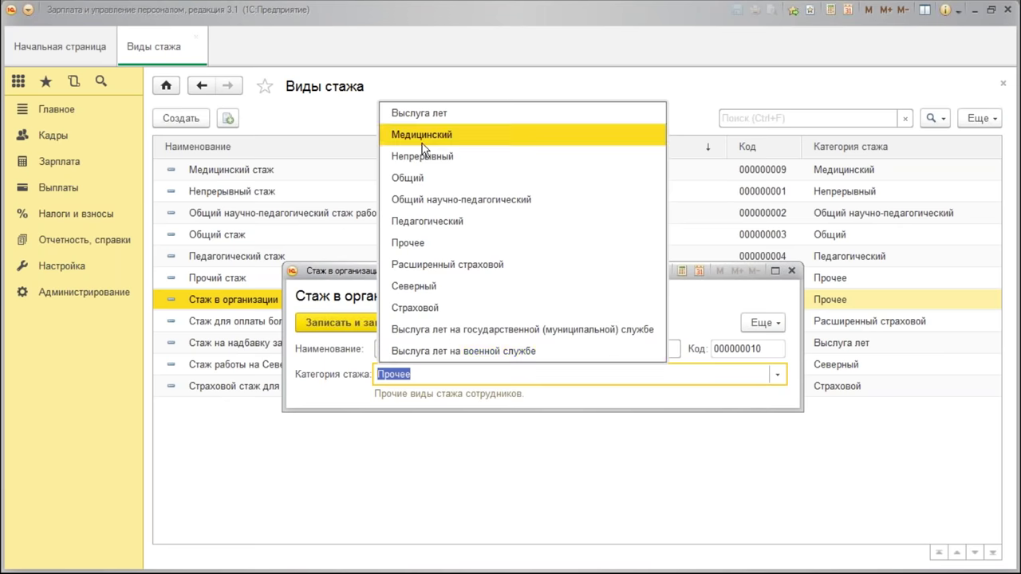
{"action": "left_click", "coordinate": [680, 52]}
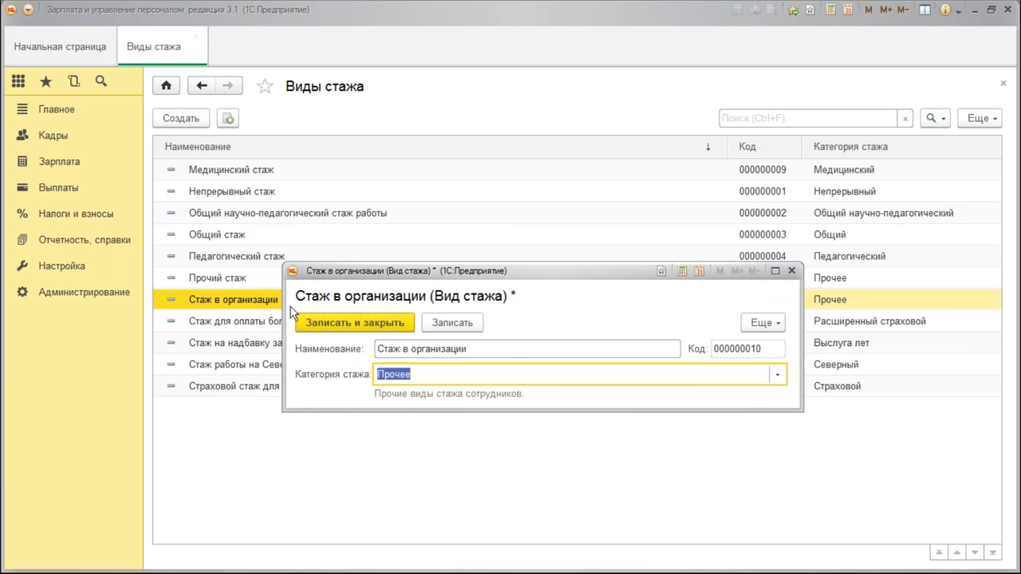
{"action": "left_click", "coordinate": [338, 322]}
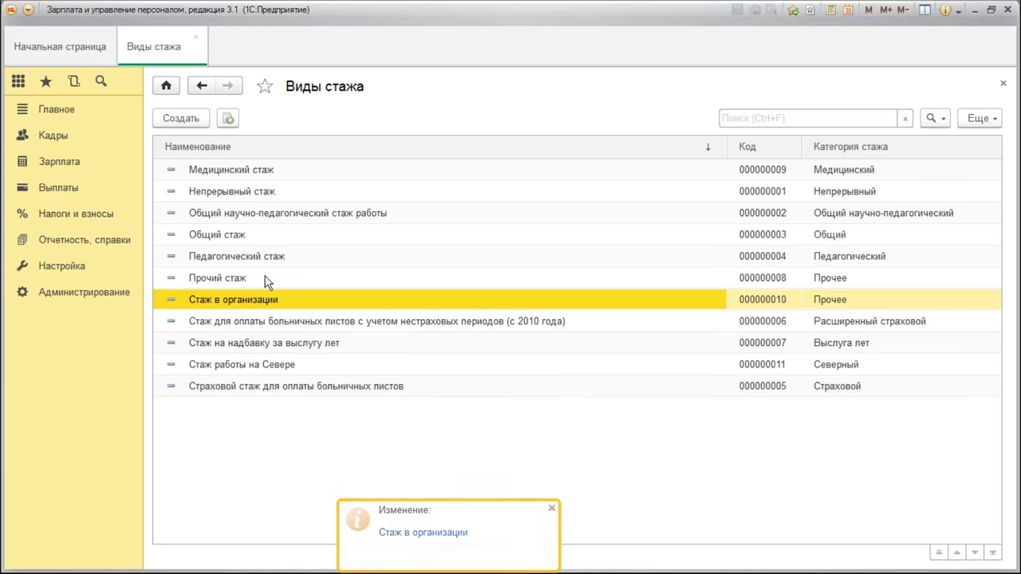
{"action": "left_click", "coordinate": [195, 37]}
{"action": "left_click", "coordinate": [52, 136]}
{"action": "left_click", "coordinate": [219, 126]}
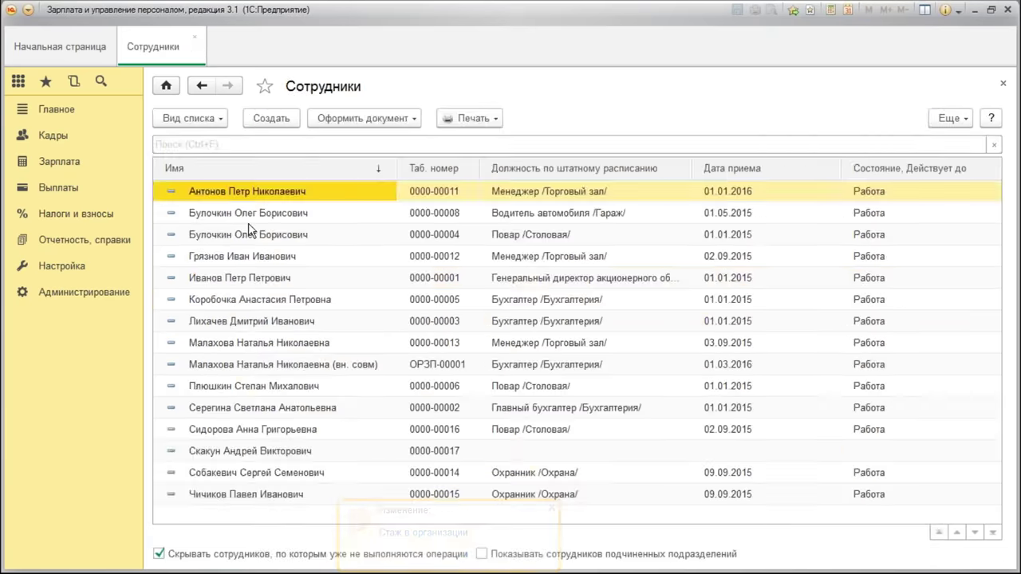
{"action": "left_click", "coordinate": [417, 194]}
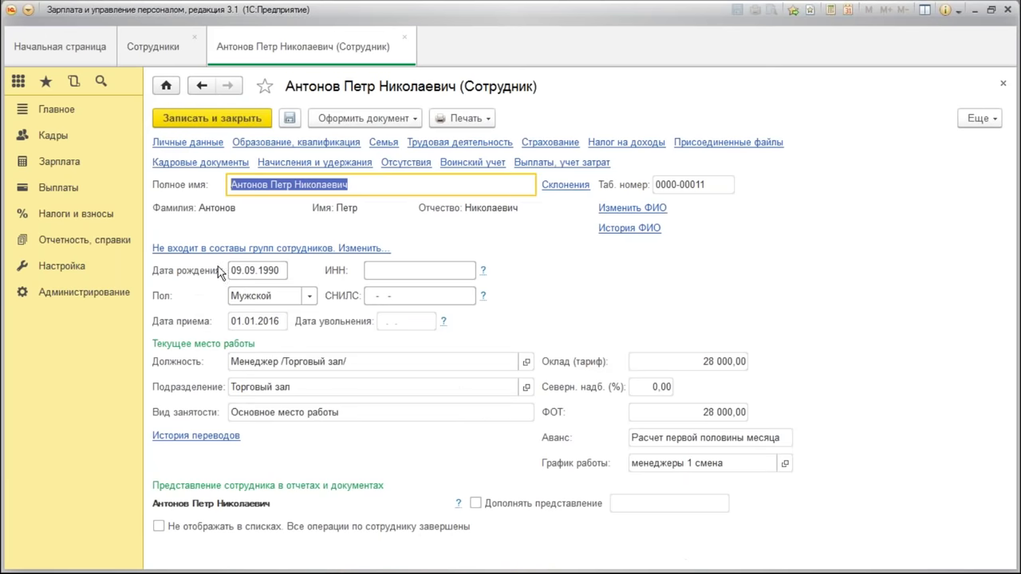
{"action": "left_click", "coordinate": [489, 144]}
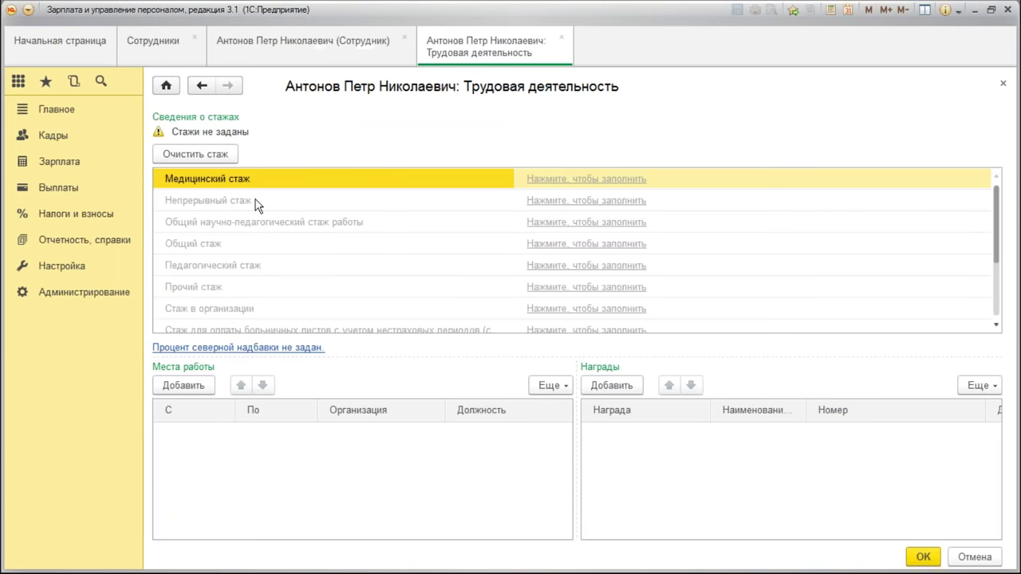
{"action": "left_click", "coordinate": [308, 244]}
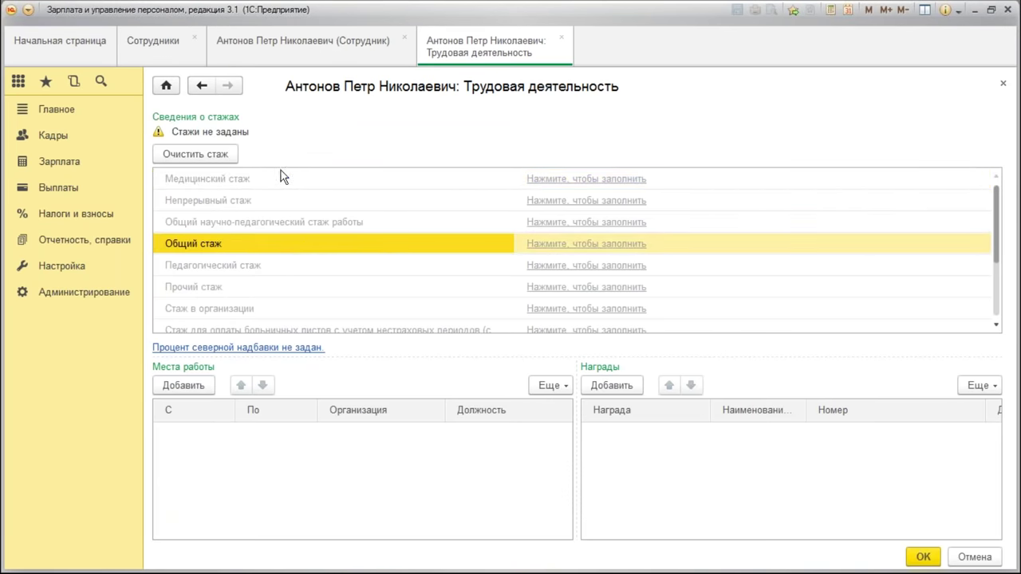
{"action": "scroll", "coordinate": [490, 207], "scroll_direction": "down", "scroll_amount": 2}
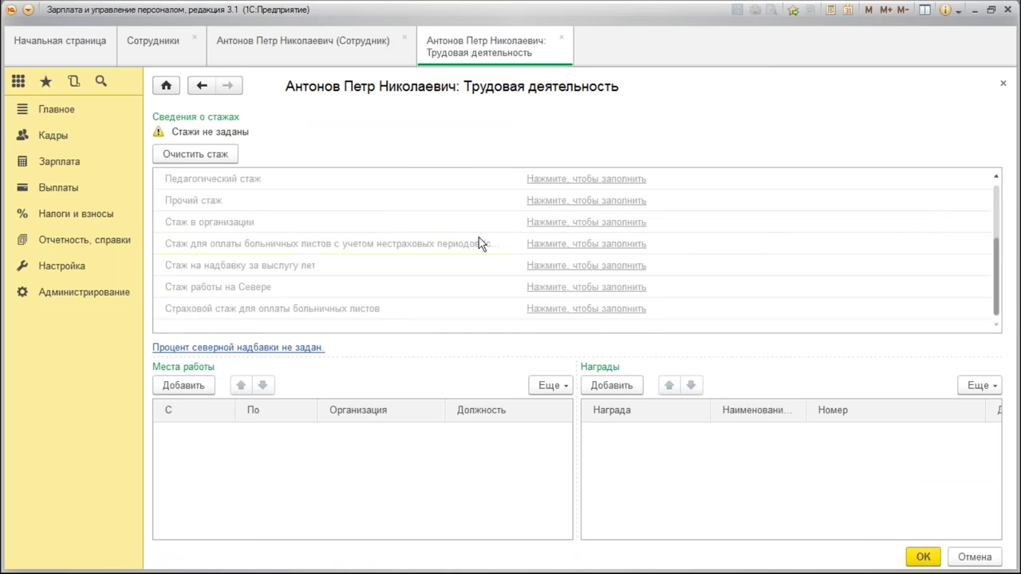
{"action": "left_click", "coordinate": [269, 226]}
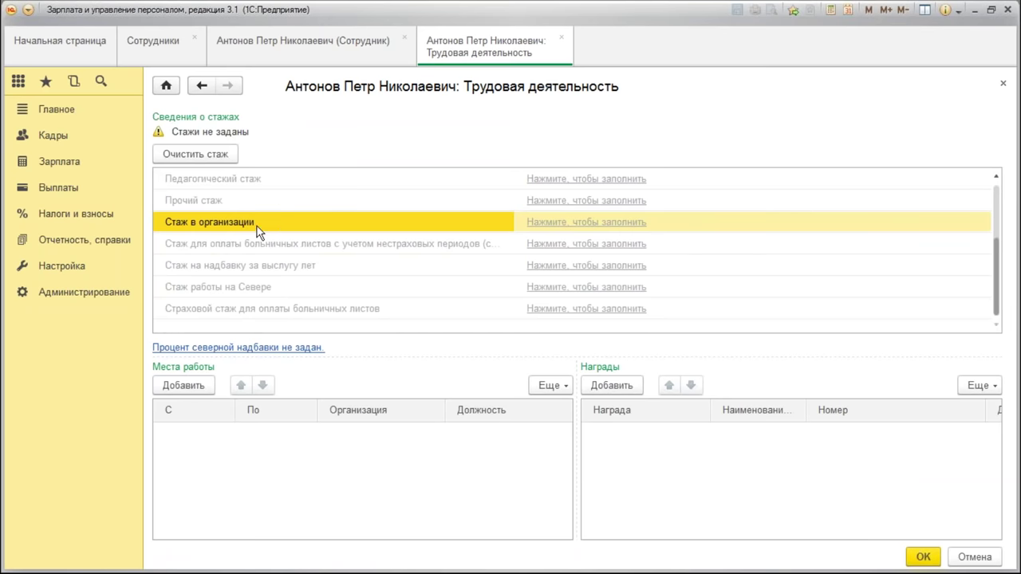
{"action": "left_click", "coordinate": [561, 37]}
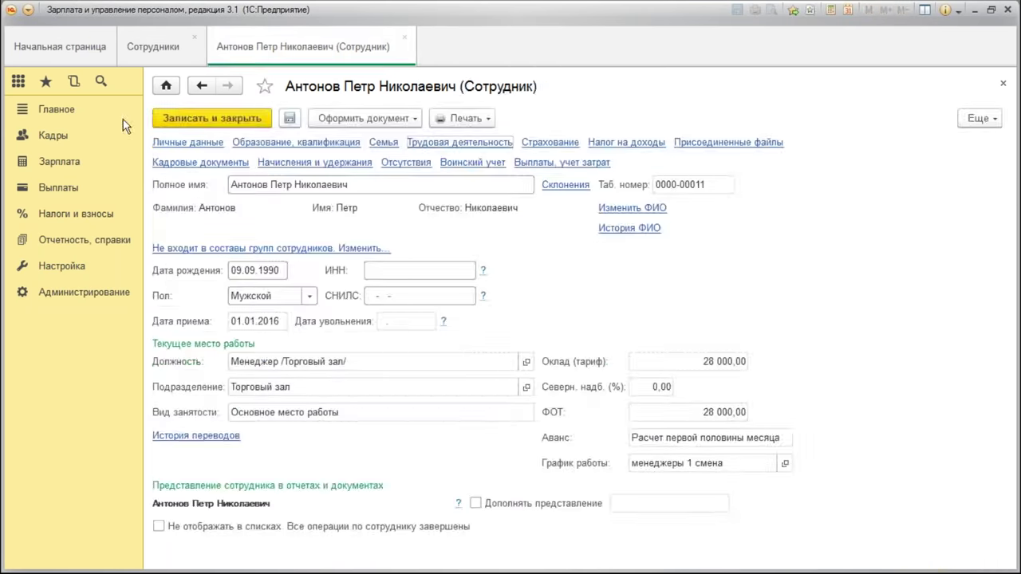
{"action": "left_click", "coordinate": [405, 43]}
Create a seniority type named новый стаж with category Прочее
{"action": "left_click", "coordinate": [195, 36]}
{"action": "left_click", "coordinate": [62, 266]}
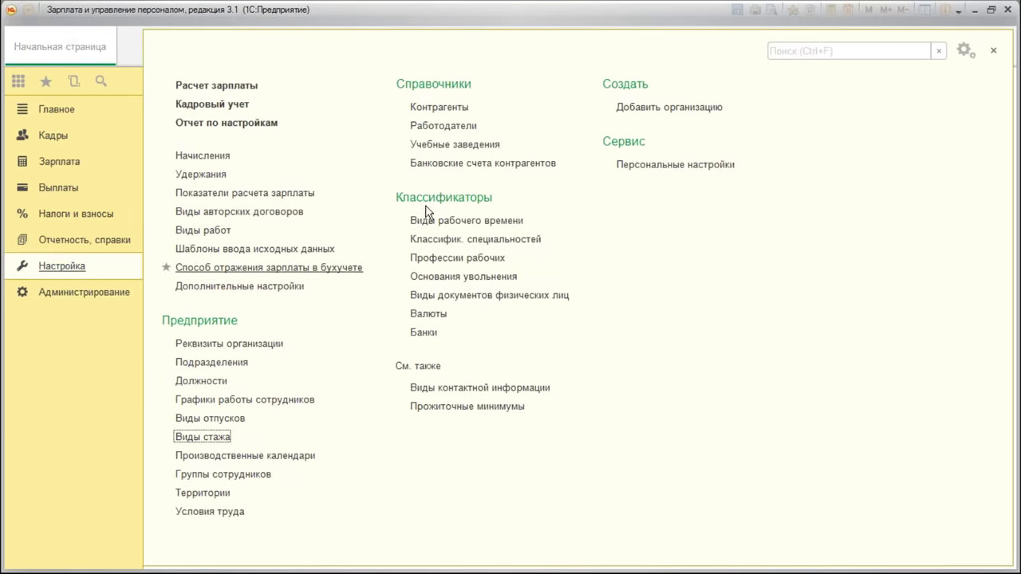
{"action": "left_click", "coordinate": [204, 437]}
{"action": "left_click", "coordinate": [194, 121]}
{"action": "type", "text": "новый стаж"}
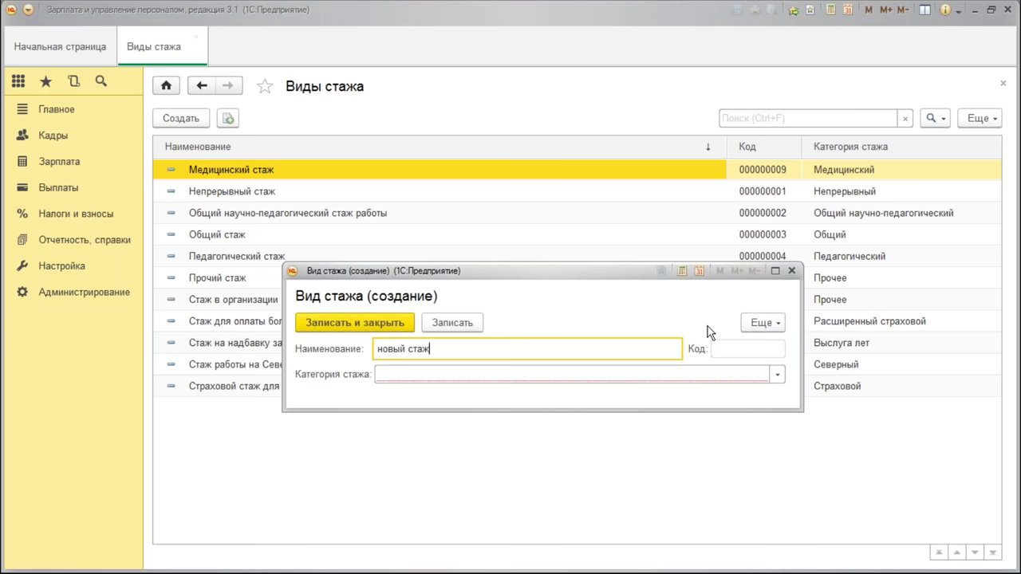
{"action": "left_click", "coordinate": [447, 374]}
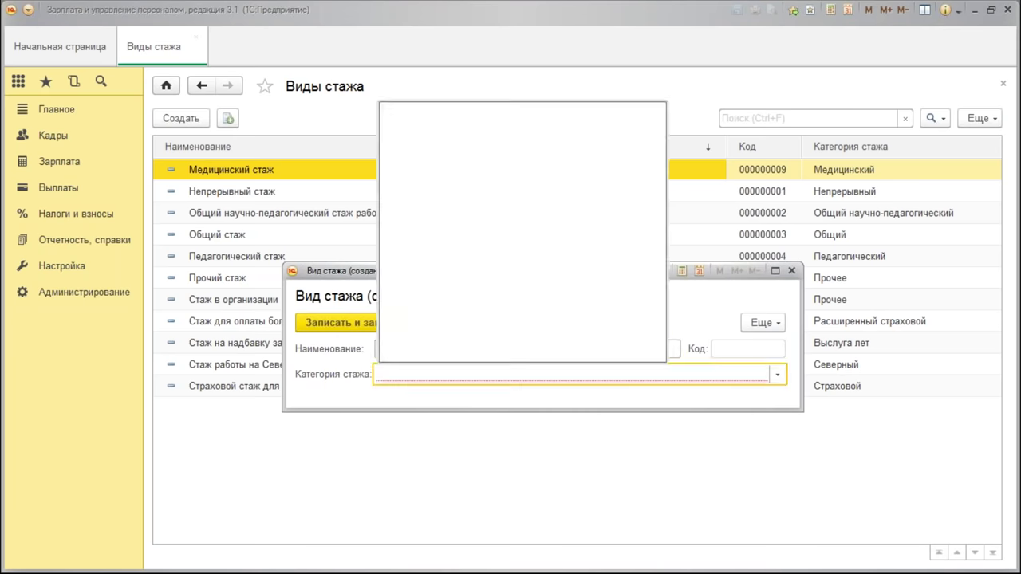
{"action": "left_click", "coordinate": [444, 251]}
{"action": "left_click", "coordinate": [378, 326]}
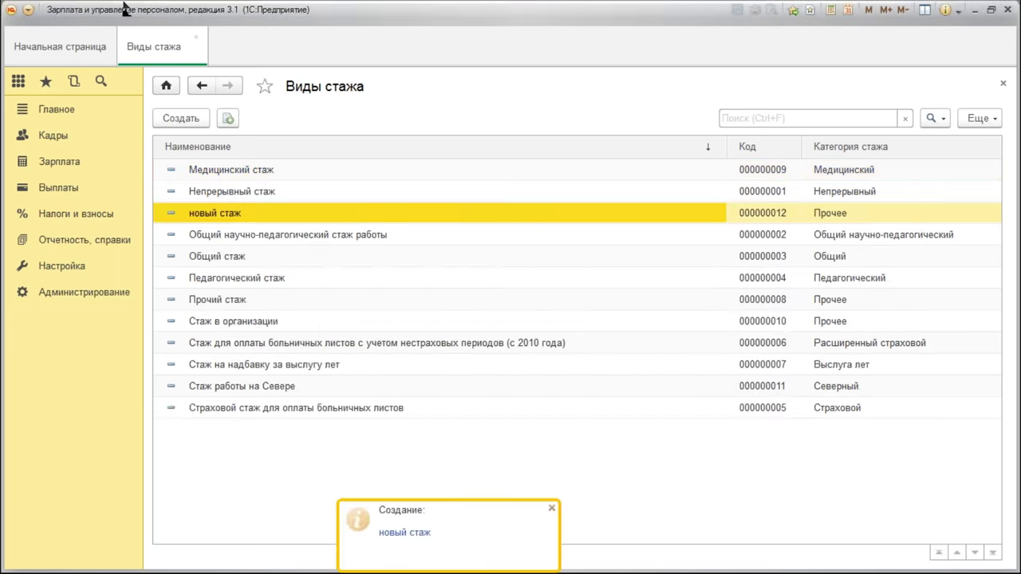
Find the новый стаж row on the first employee's Трудовая деятельность page
{"action": "left_click", "coordinate": [198, 44]}
{"action": "left_click", "coordinate": [59, 140]}
{"action": "left_click", "coordinate": [200, 126]}
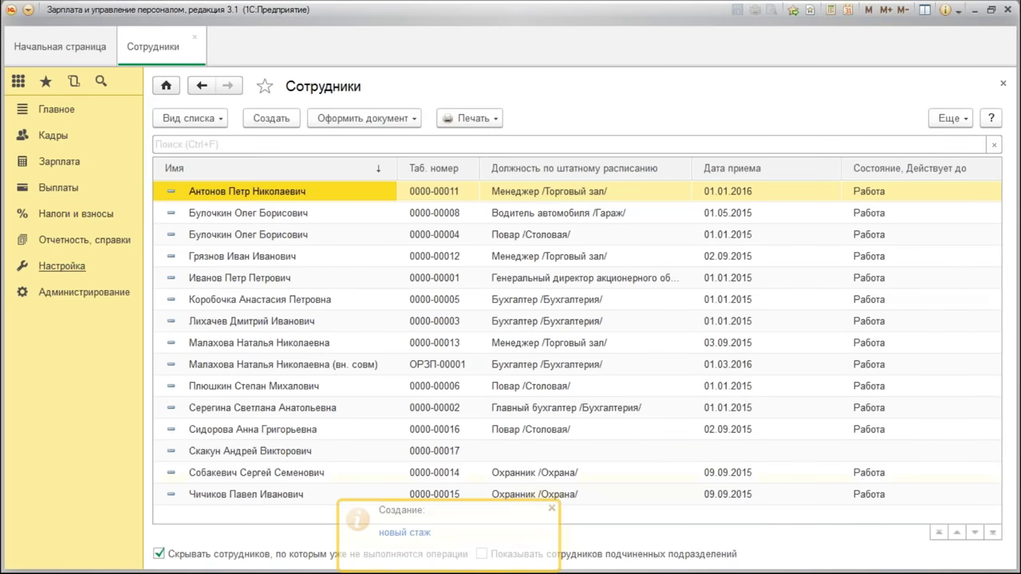
{"action": "double_click", "coordinate": [320, 192]}
{"action": "left_click", "coordinate": [451, 143]}
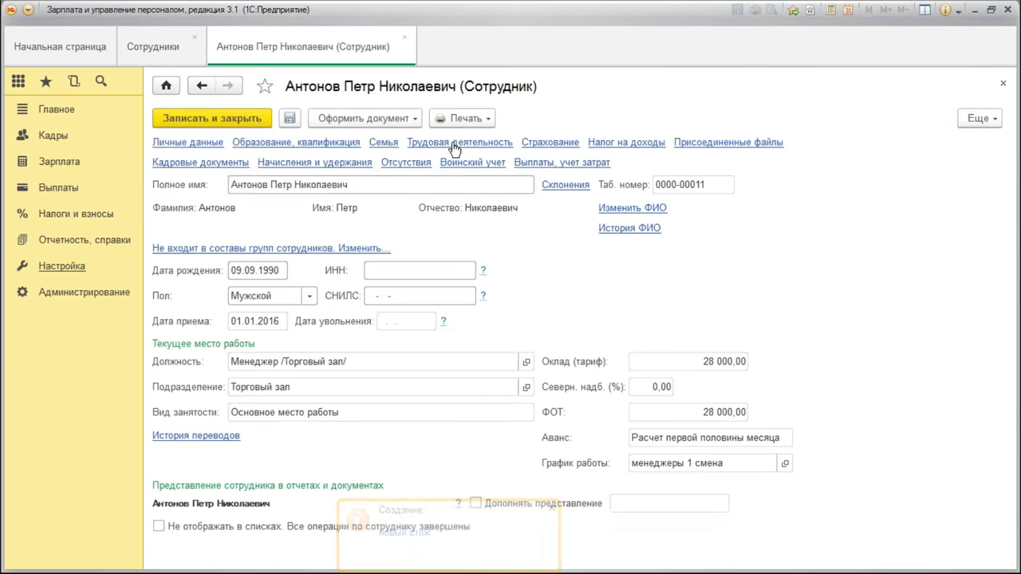
{"action": "left_click", "coordinate": [354, 244]}
{"action": "left_click", "coordinate": [342, 221]}
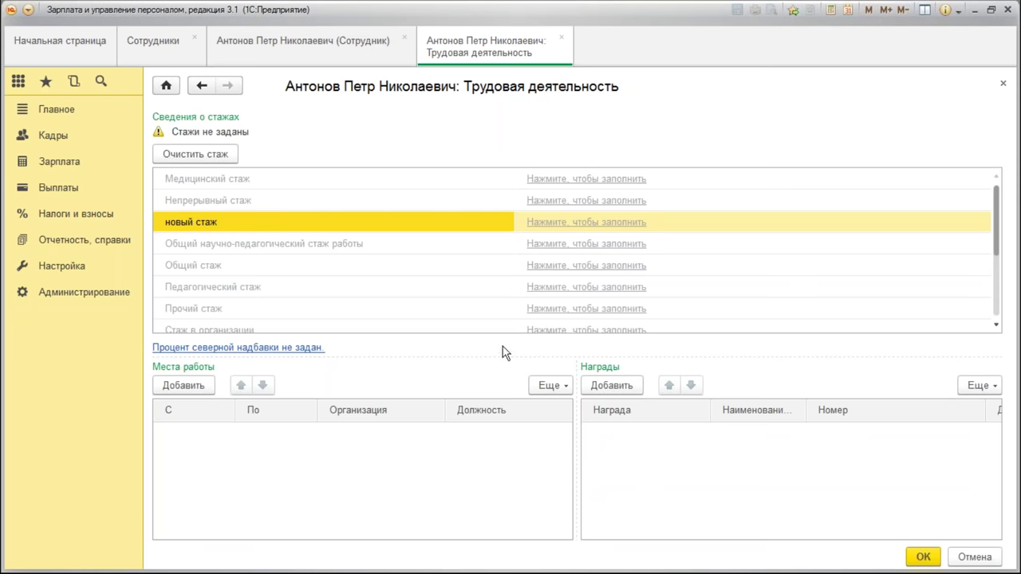
{"action": "right_click", "coordinate": [422, 221]}
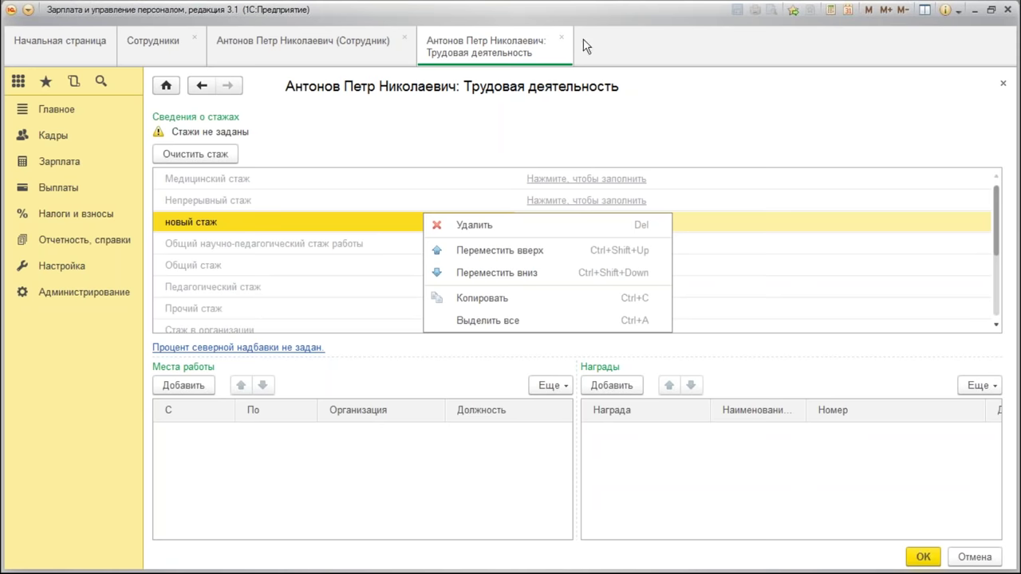
Mark the новый стаж seniority type for deletion in Виды стажа
{"action": "left_click", "coordinate": [562, 39]}
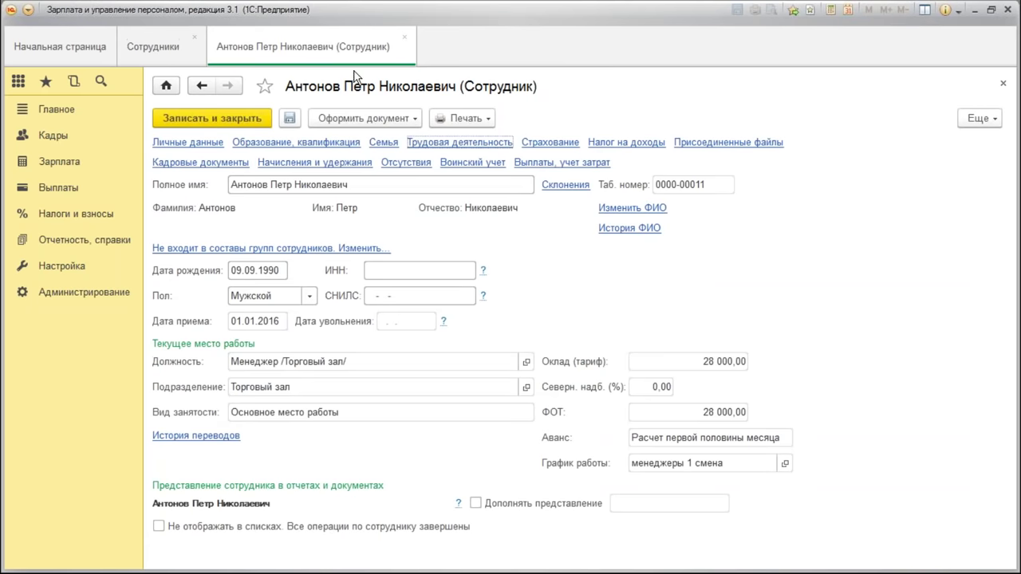
{"action": "left_click", "coordinate": [405, 40]}
{"action": "left_click", "coordinate": [80, 267]}
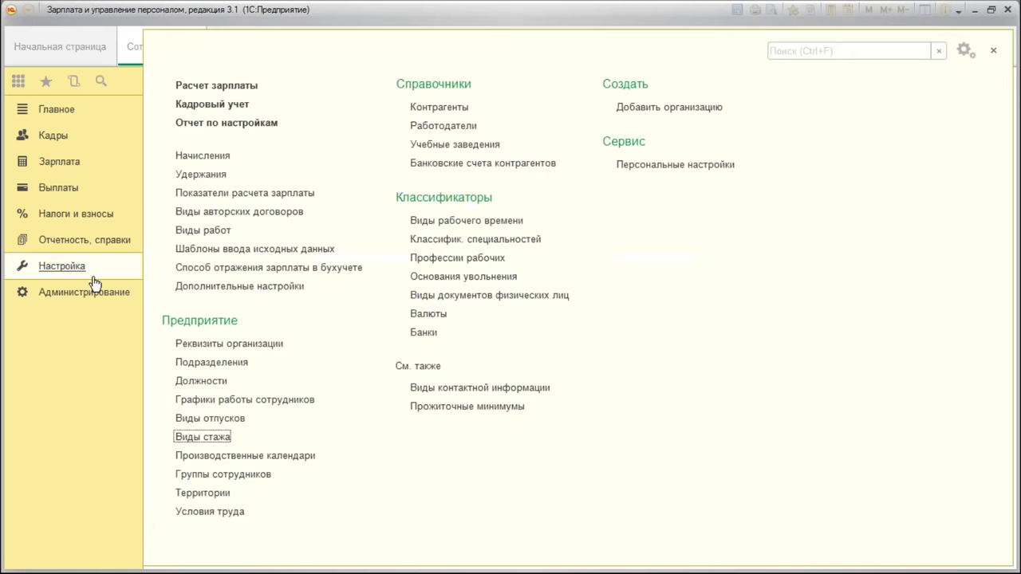
{"action": "left_click", "coordinate": [201, 438]}
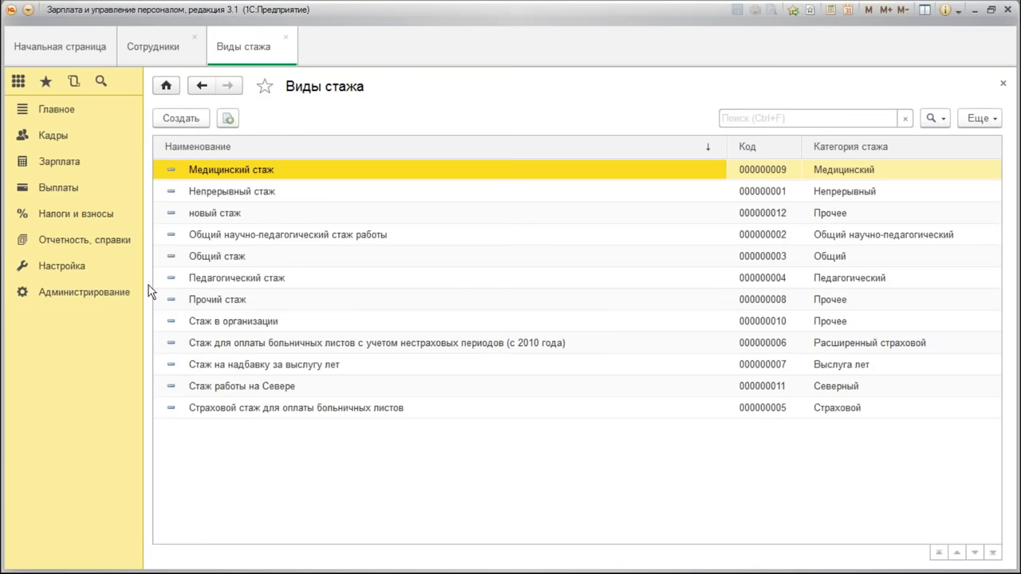
{"action": "right_click", "coordinate": [233, 216]}
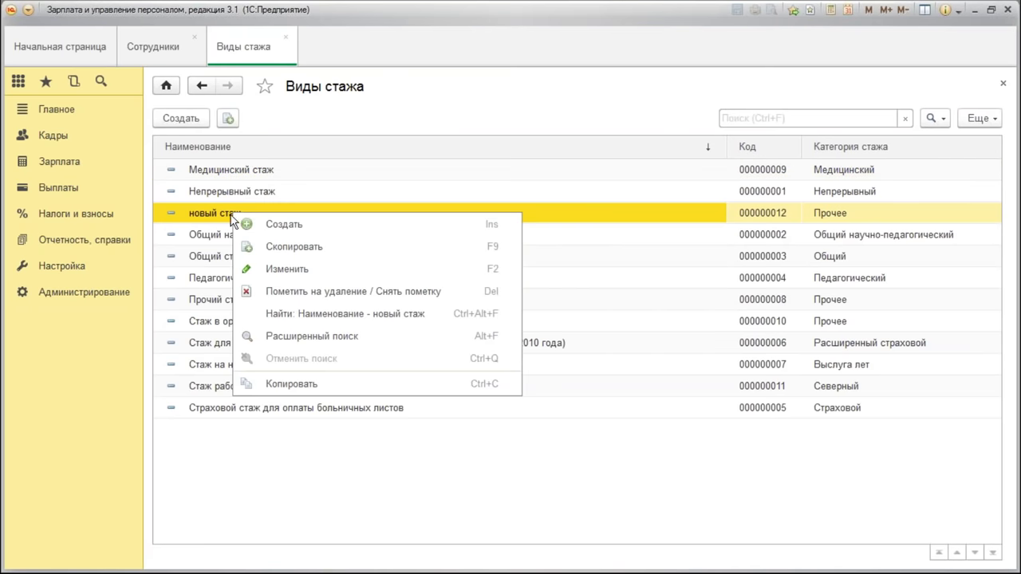
{"action": "left_click", "coordinate": [343, 292]}
{"action": "left_click", "coordinate": [484, 313]}
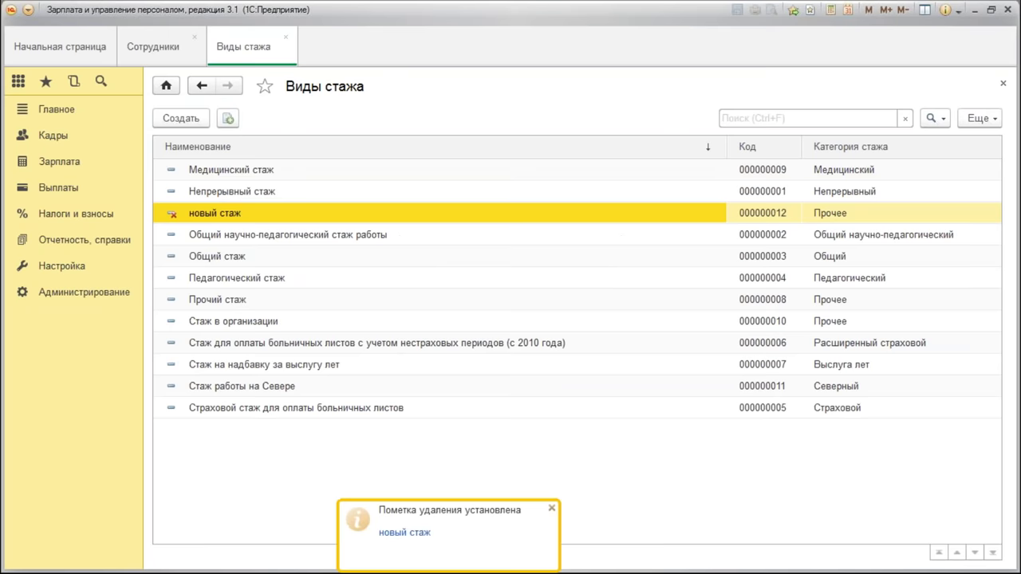
Glance at Стаж в организации, then close it and the seniority types list
{"action": "left_click", "coordinate": [219, 323]}
{"action": "double_click", "coordinate": [220, 323]}
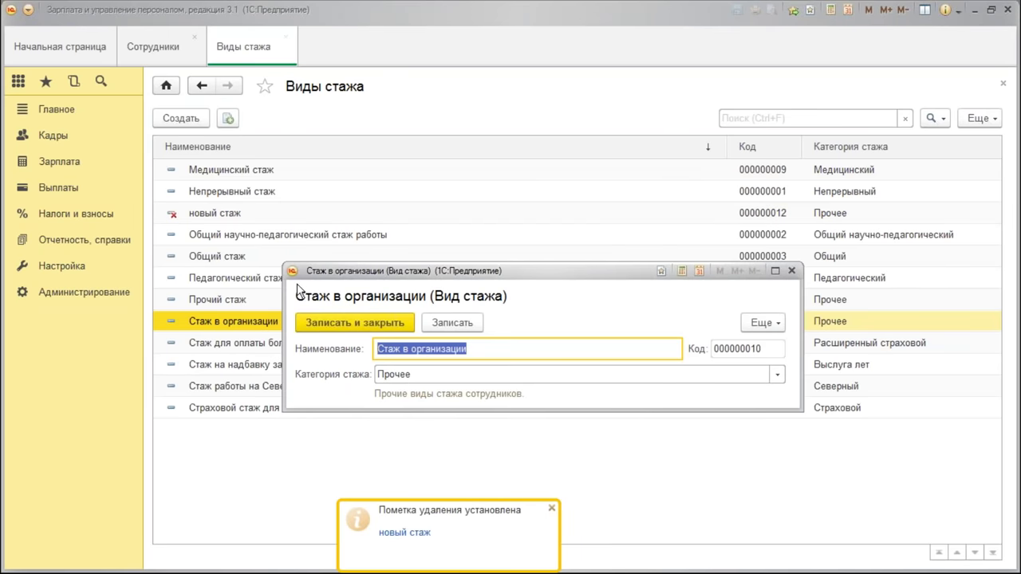
{"action": "left_click", "coordinate": [792, 271]}
{"action": "left_click", "coordinate": [285, 37]}
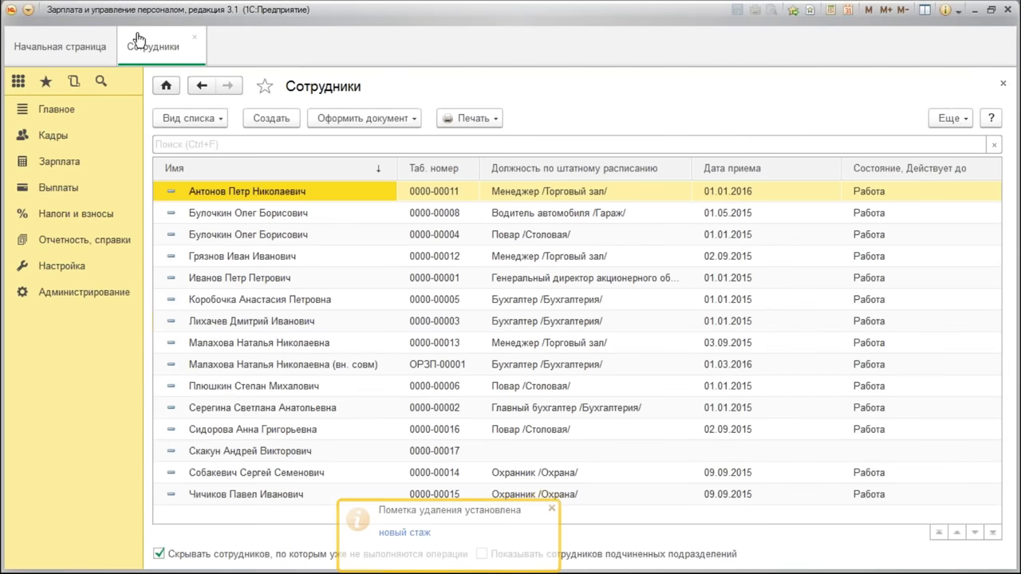
Open Дополнительный отпуск (по кол.договору) and toggle Предоставляется всем сотрудникам off and on
{"action": "left_click", "coordinate": [65, 271]}
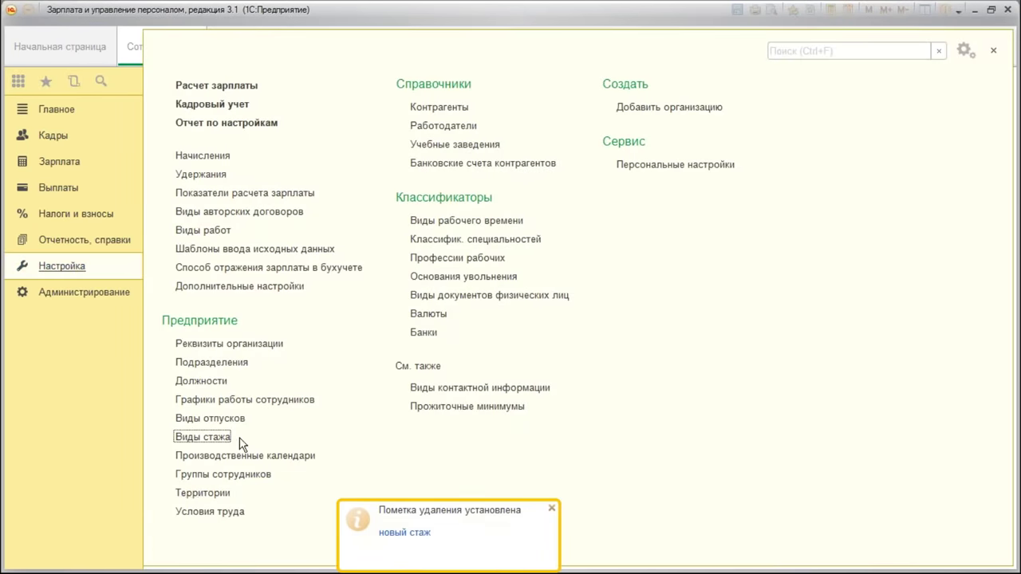
{"action": "left_click", "coordinate": [224, 415]}
{"action": "left_click", "coordinate": [552, 510]}
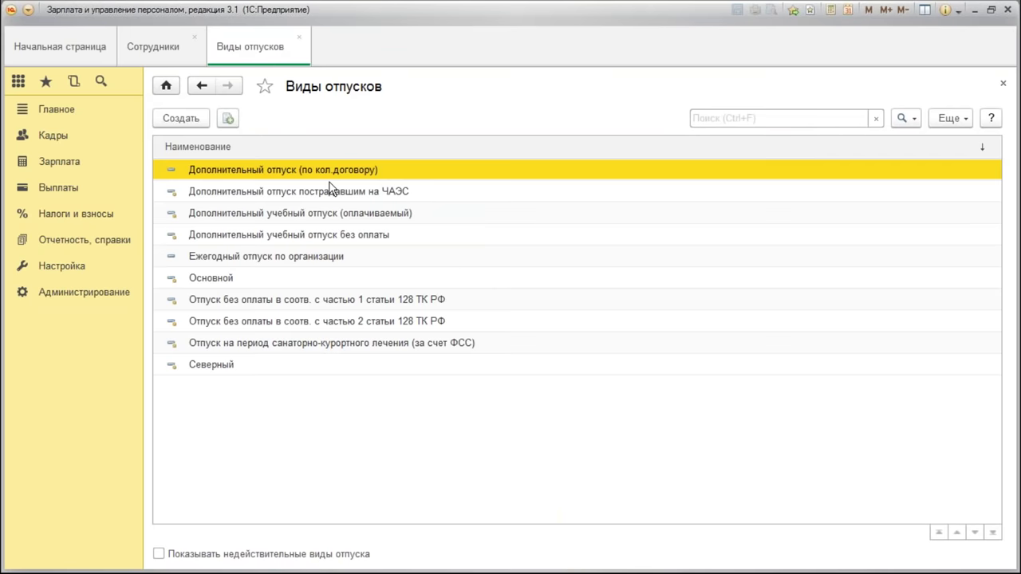
{"action": "double_click", "coordinate": [254, 176]}
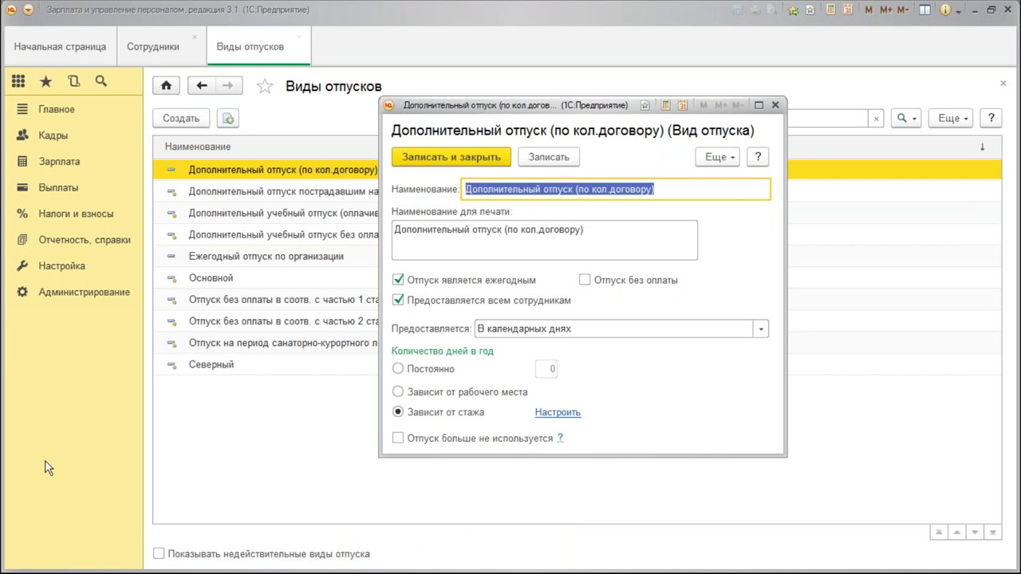
{"action": "mouse_move", "coordinate": [421, 335]}
{"action": "left_click", "coordinate": [398, 300]}
{"action": "left_click", "coordinate": [398, 300]}
Try the Постоянно and Зависит от рабочего места options for yearly leave days
{"action": "left_click", "coordinate": [398, 369]}
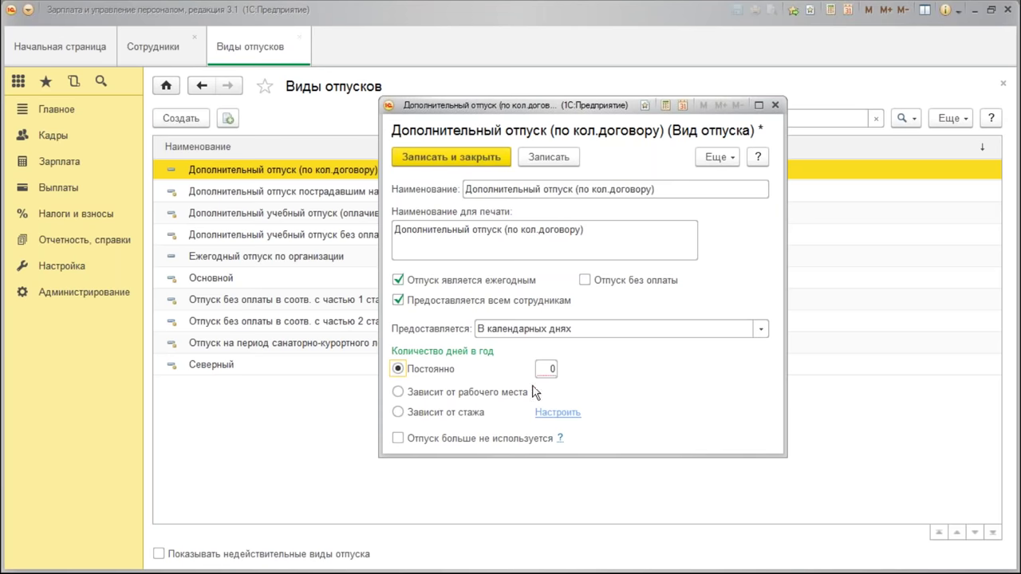
{"action": "key", "text": "Tab"}
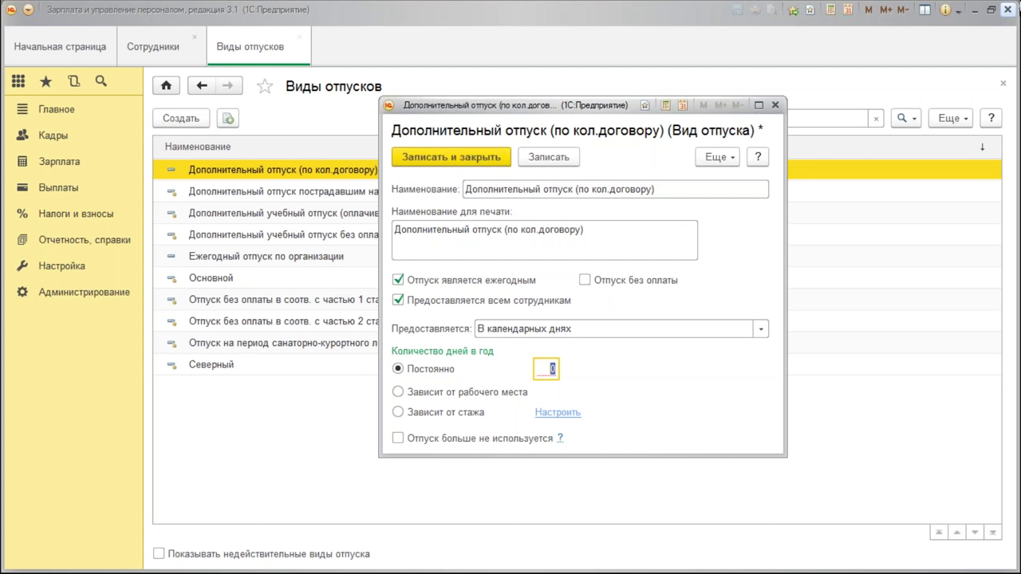
{"action": "left_click", "coordinate": [459, 394]}
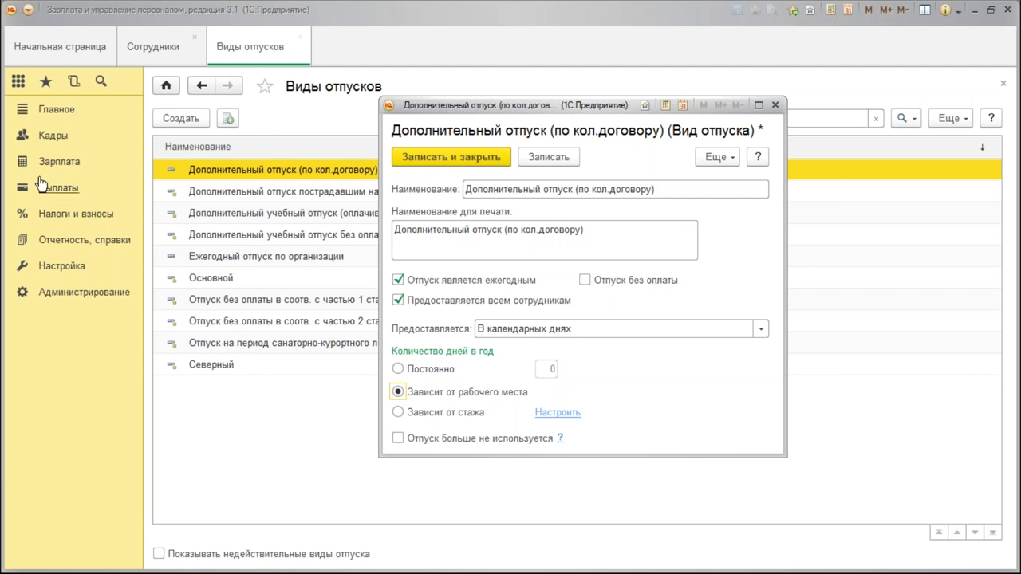
Review the Повар position, then make yearly days Зависит от стажа and open its scale
{"action": "left_click", "coordinate": [59, 137]}
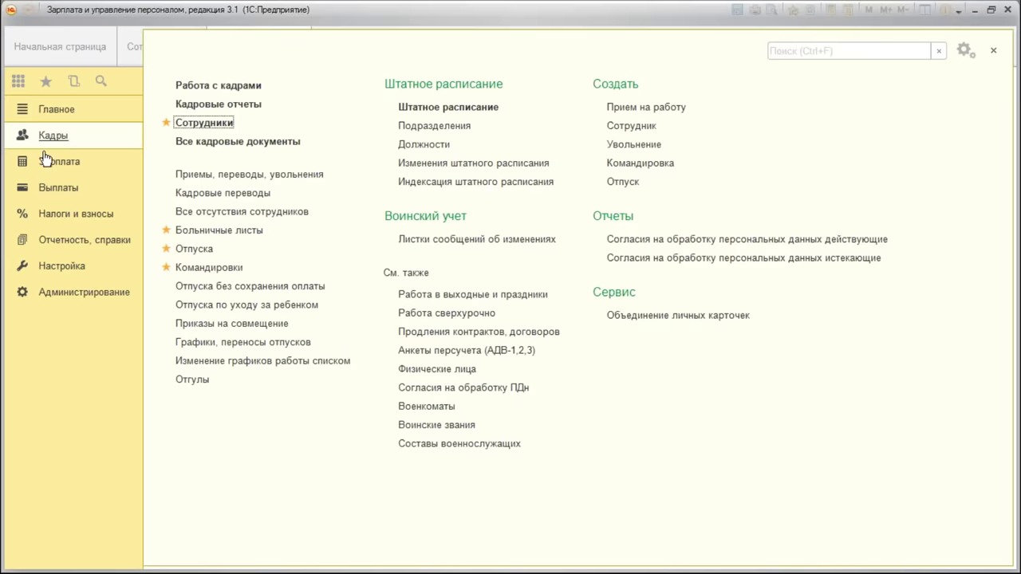
{"action": "left_click", "coordinate": [63, 266]}
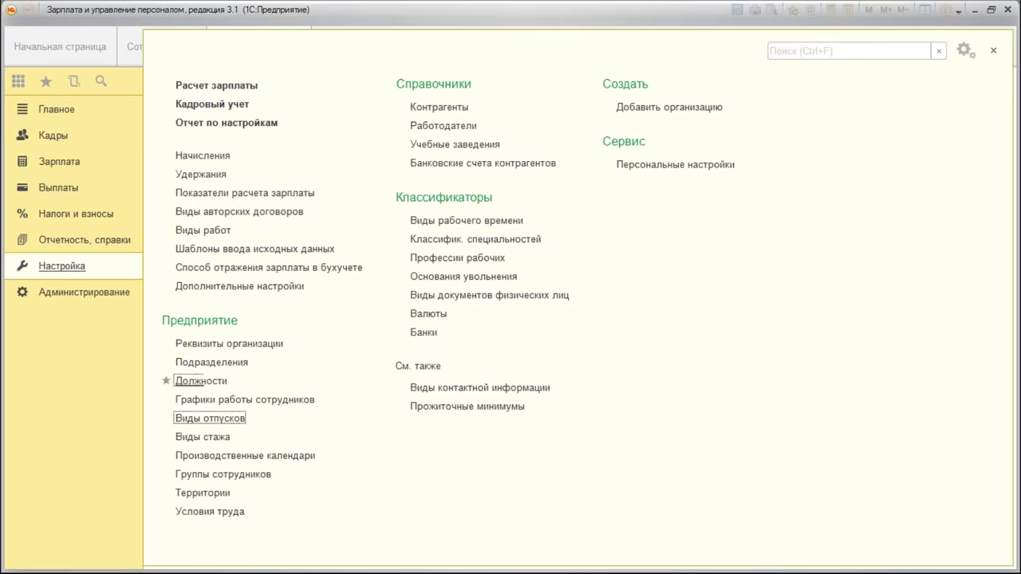
{"action": "left_click", "coordinate": [203, 382]}
{"action": "double_click", "coordinate": [238, 298]}
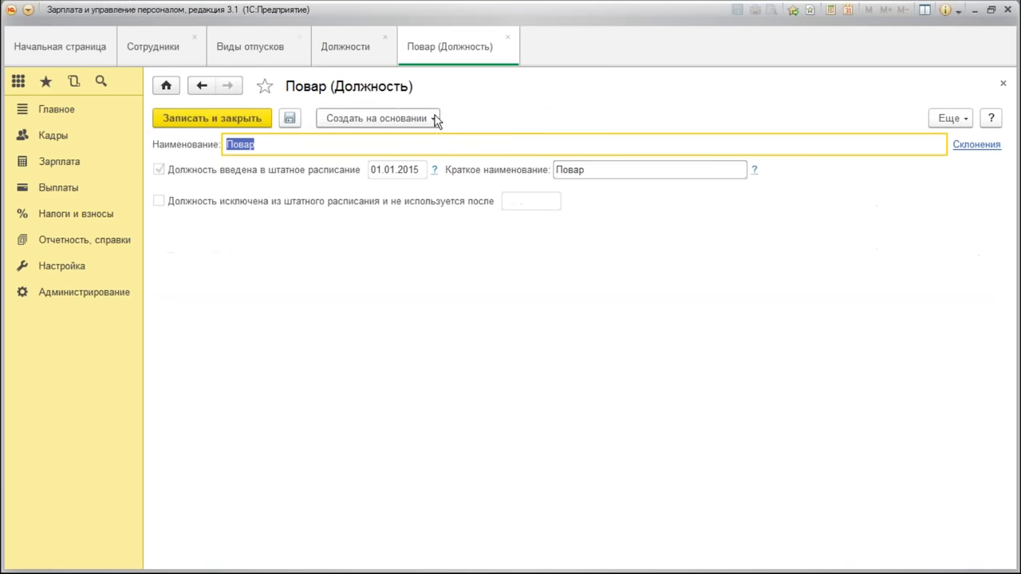
{"action": "left_click", "coordinate": [508, 38]}
{"action": "left_click", "coordinate": [385, 36]}
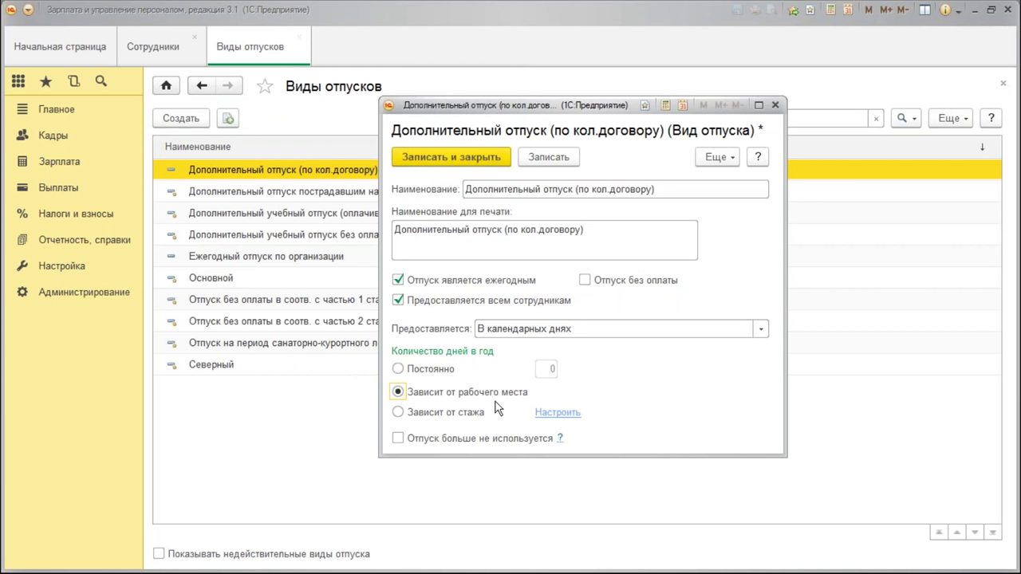
{"action": "left_click", "coordinate": [429, 414]}
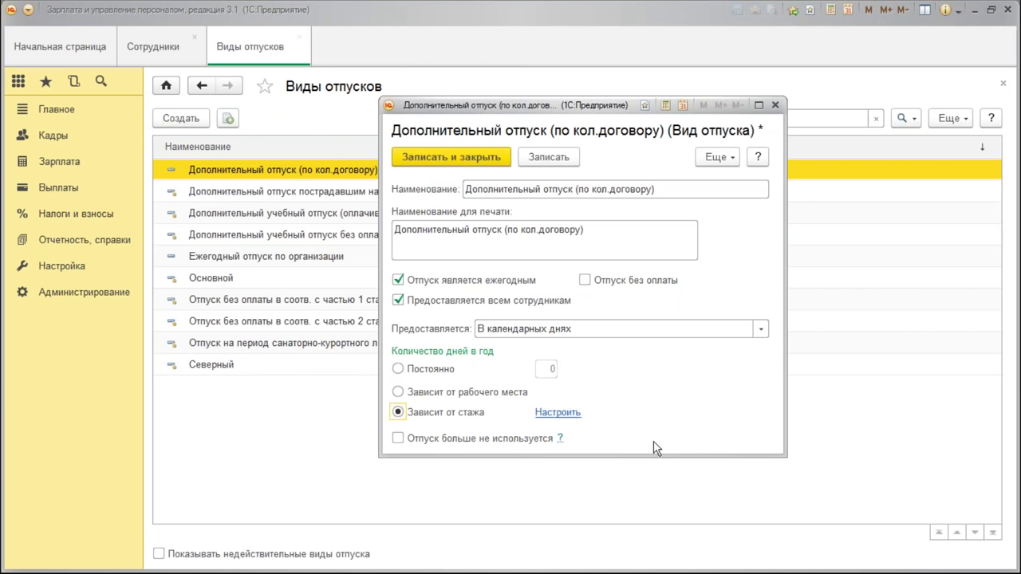
{"action": "left_click", "coordinate": [568, 416]}
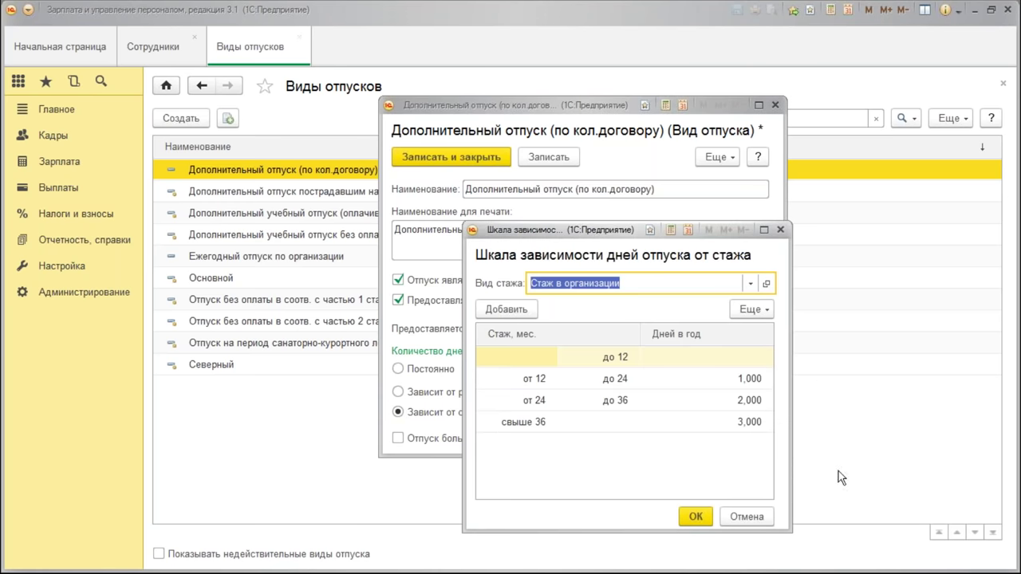
Delete the до 12 months row, keep 1/2/3 days for 12–24, 24–36, over 36 months, and save
{"action": "left_click", "coordinate": [596, 359]}
{"action": "right_click", "coordinate": [595, 357]}
{"action": "left_click", "coordinate": [635, 407]}
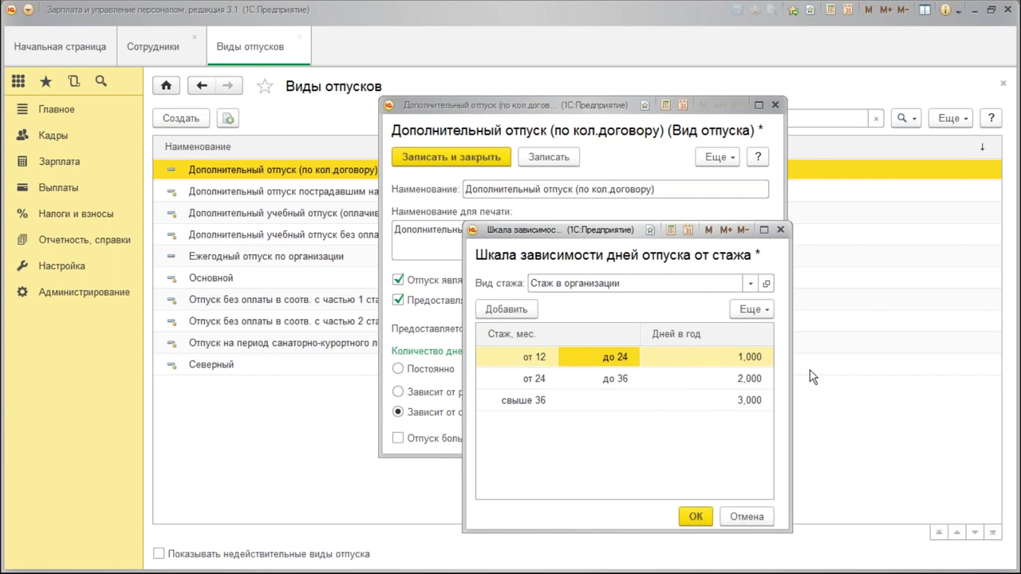
{"action": "left_click", "coordinate": [703, 363]}
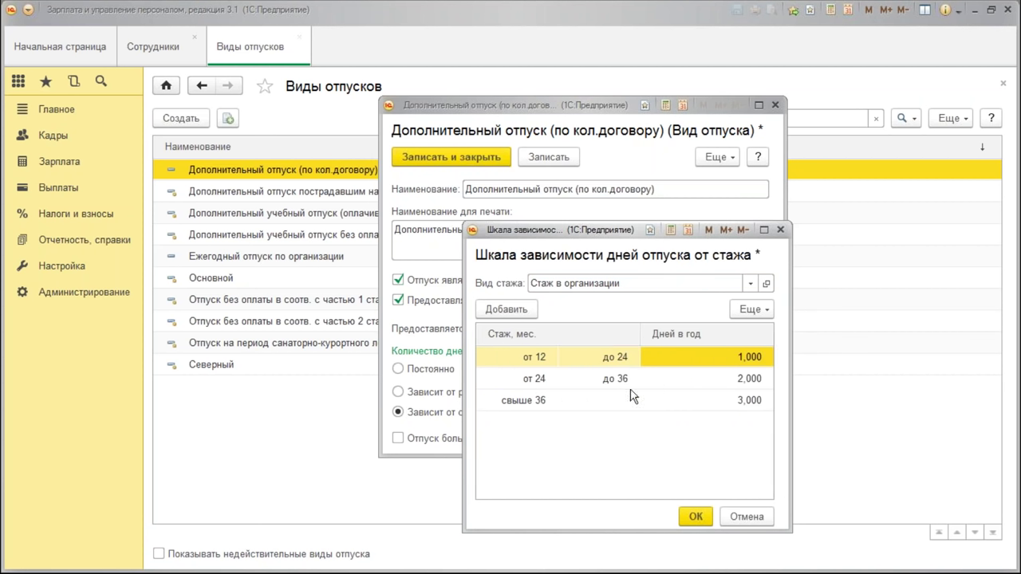
{"action": "left_click", "coordinate": [483, 385]}
{"action": "left_click", "coordinate": [599, 380]}
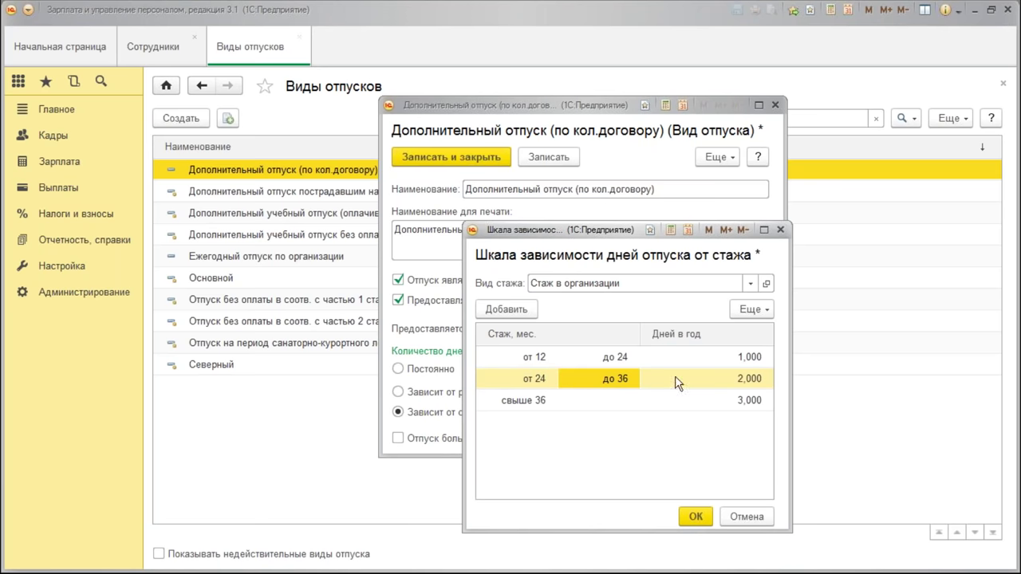
{"action": "left_click", "coordinate": [488, 406]}
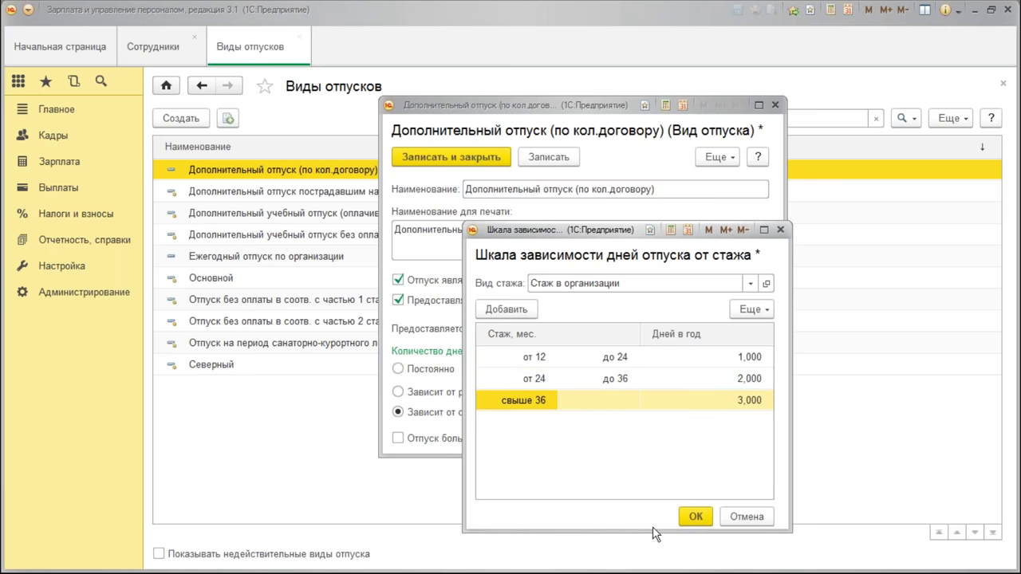
{"action": "left_click", "coordinate": [696, 517]}
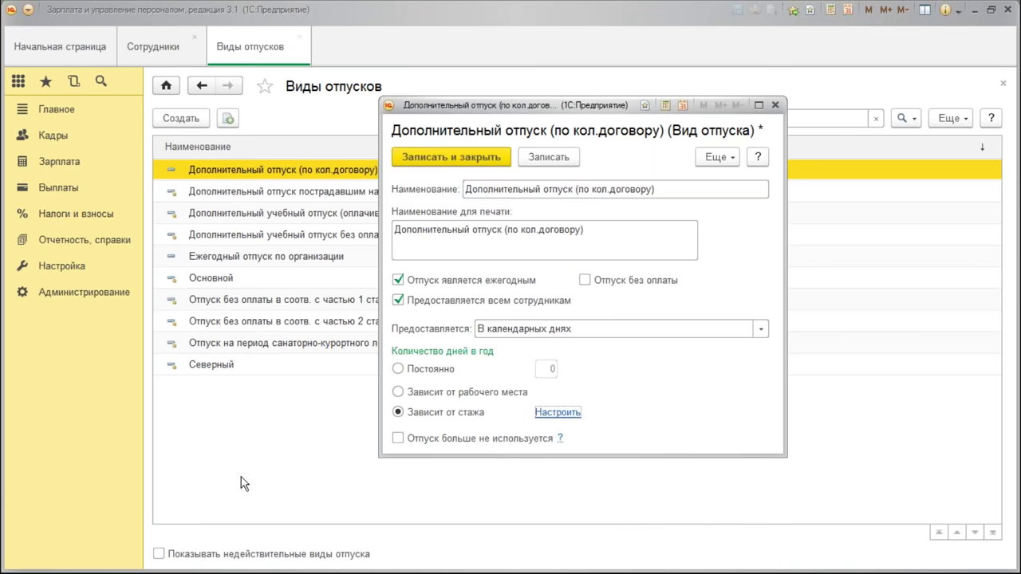
{"action": "left_click", "coordinate": [427, 162]}
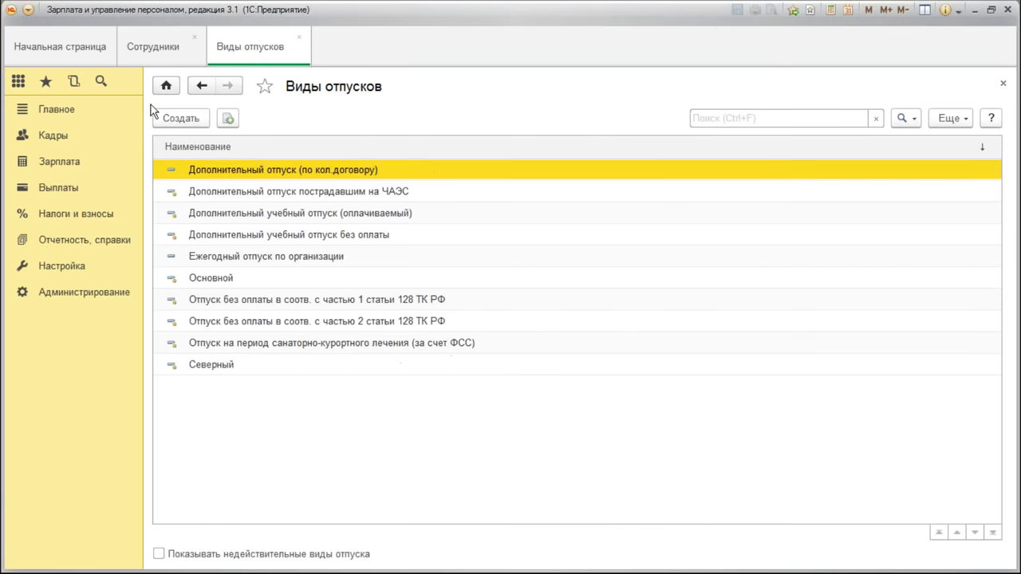
Open the director's 2015 hire document ОРЗП-000001 from Приемы, переводы, увольнения
{"action": "left_click", "coordinate": [298, 40]}
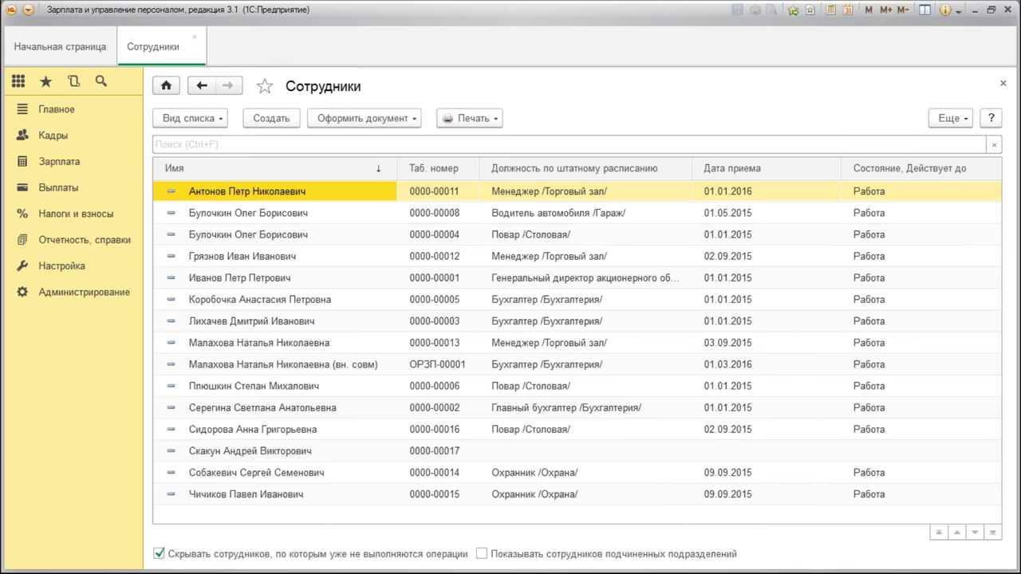
{"action": "left_click", "coordinate": [56, 137]}
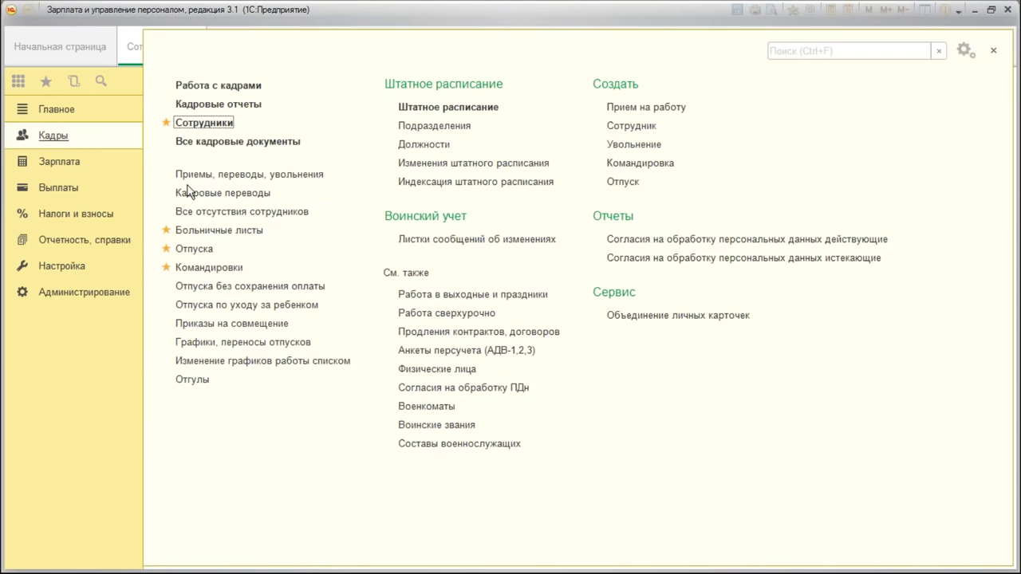
{"action": "left_click", "coordinate": [249, 173]}
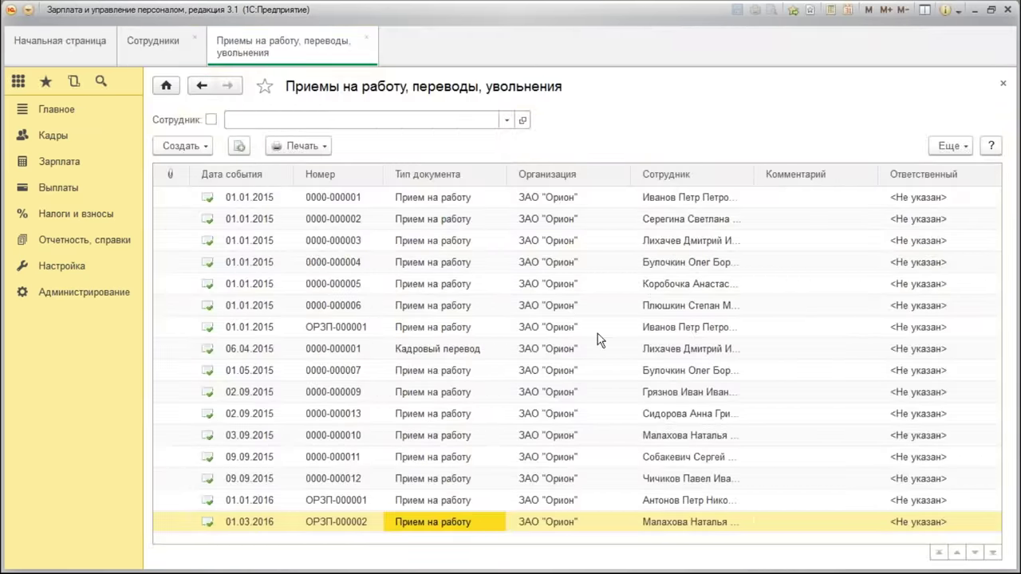
{"action": "double_click", "coordinate": [682, 334]}
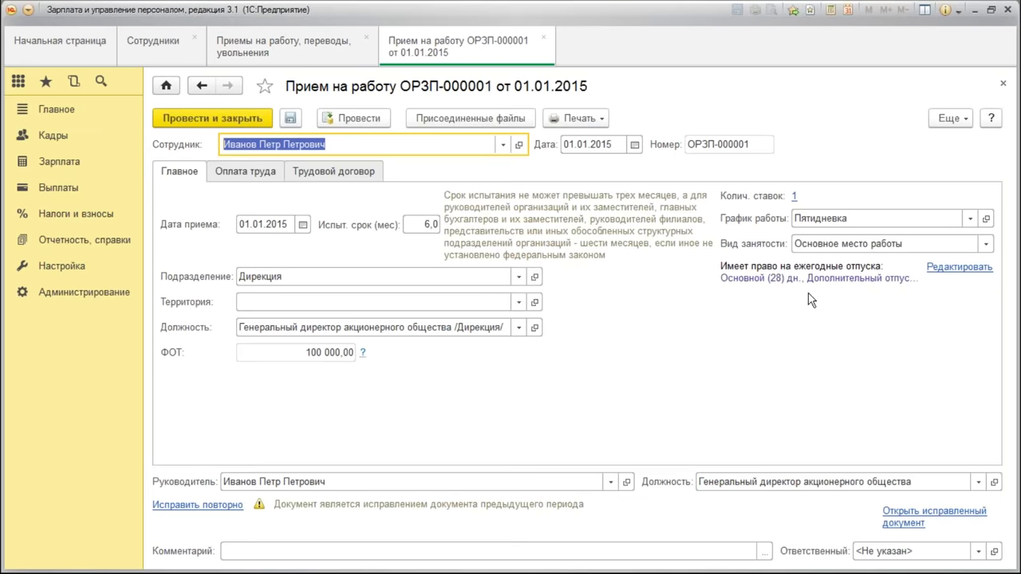
Check the Дополнительный отпуск entitlement and 5 years' seniority, then post and close the hire
{"action": "left_click", "coordinate": [961, 274]}
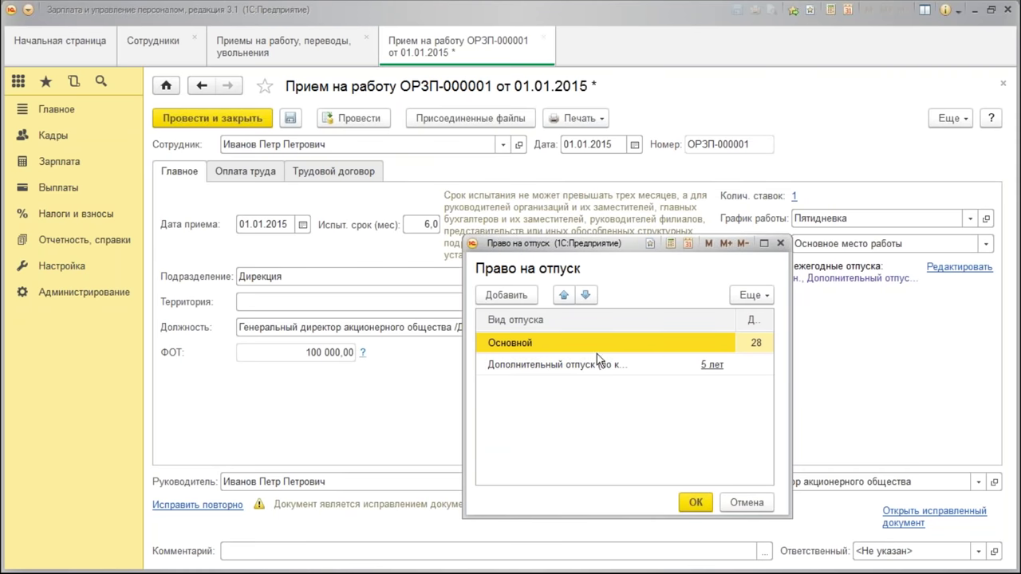
{"action": "left_click", "coordinate": [576, 369]}
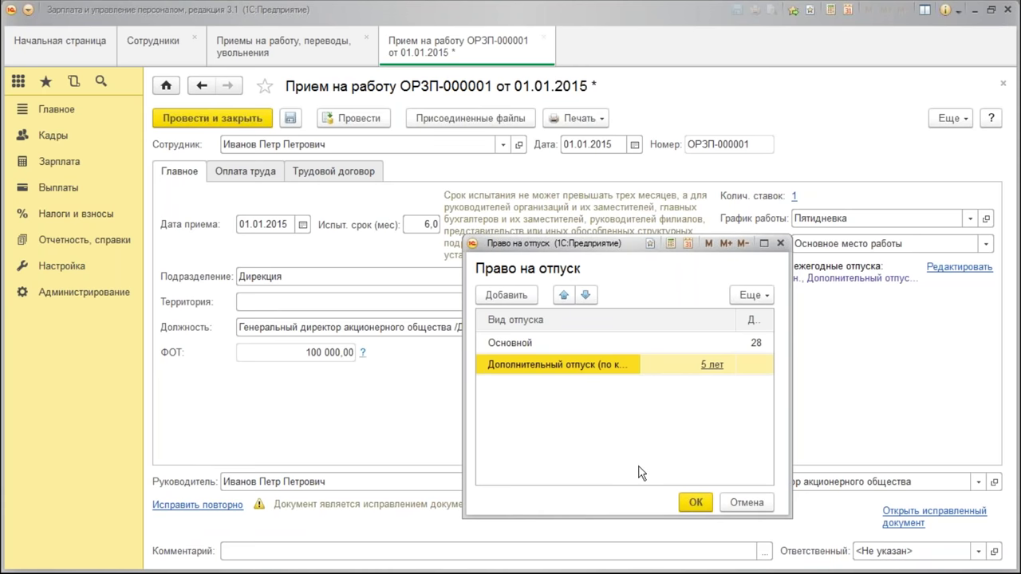
{"action": "left_click", "coordinate": [709, 367]}
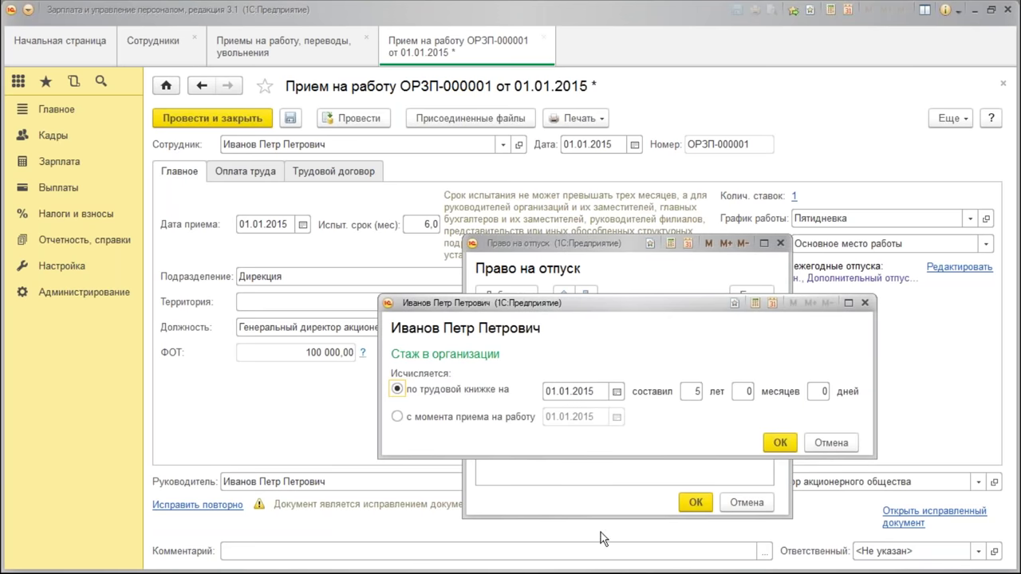
{"action": "left_click", "coordinate": [563, 391]}
{"action": "left_click", "coordinate": [686, 390]}
{"action": "key", "text": "shift+Tab"}
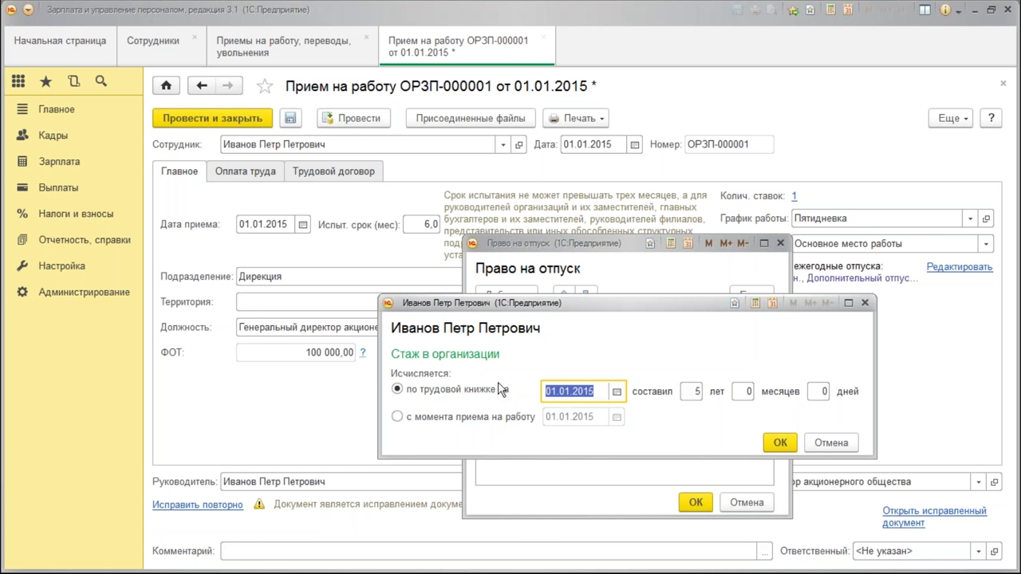
{"action": "key", "text": "End"}
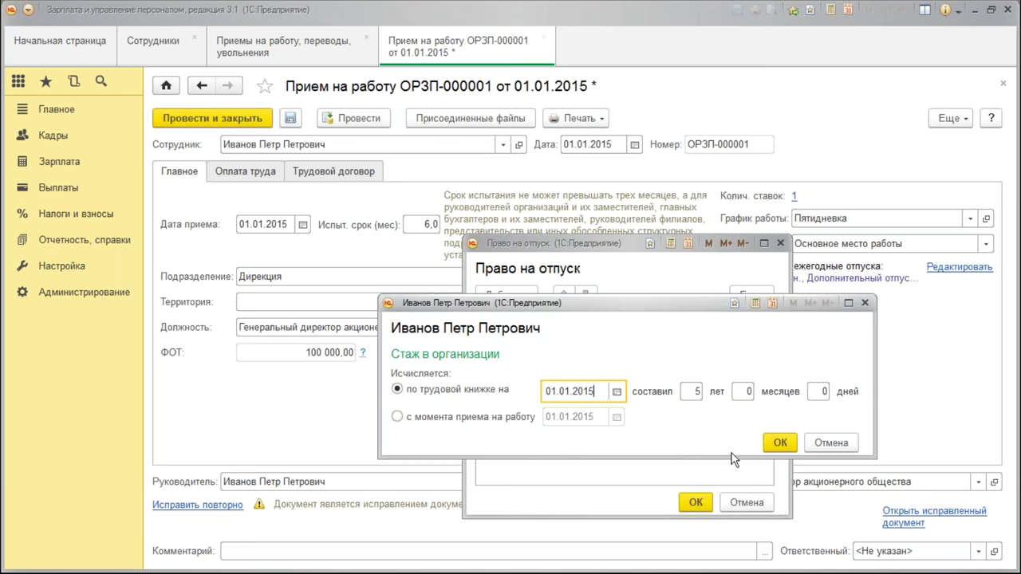
{"action": "left_click", "coordinate": [833, 443]}
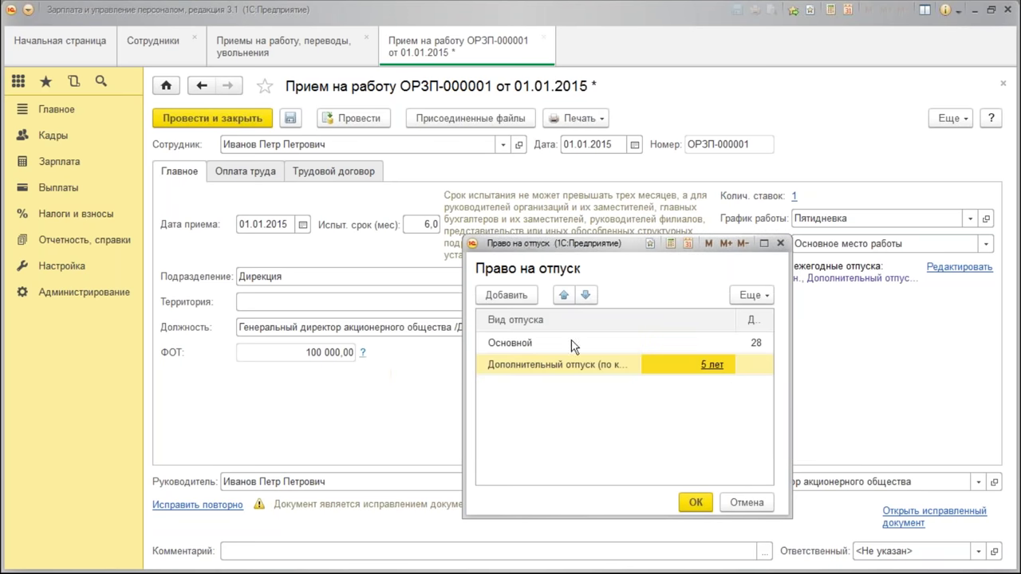
{"action": "left_click", "coordinate": [692, 502]}
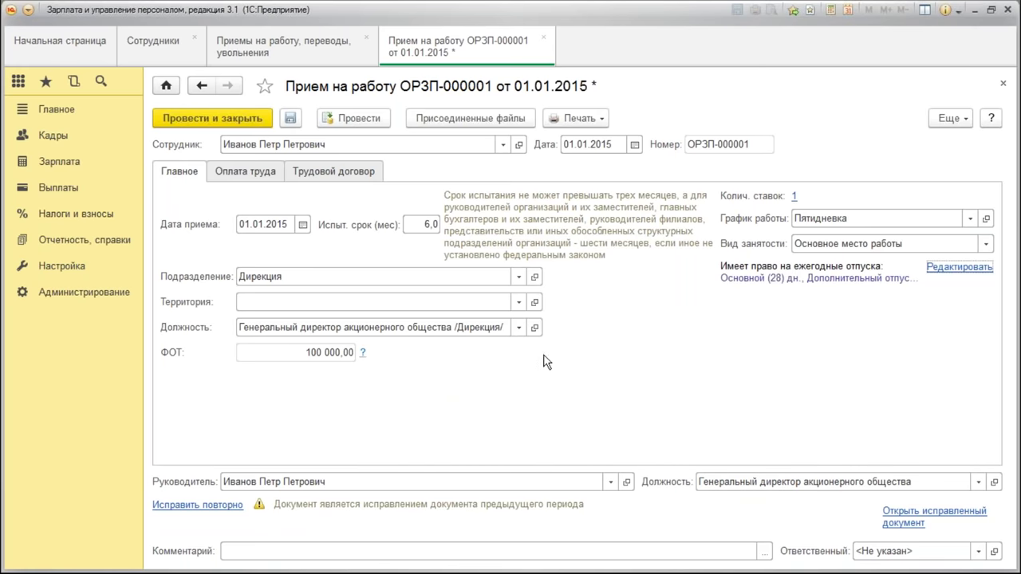
{"action": "left_click", "coordinate": [243, 120]}
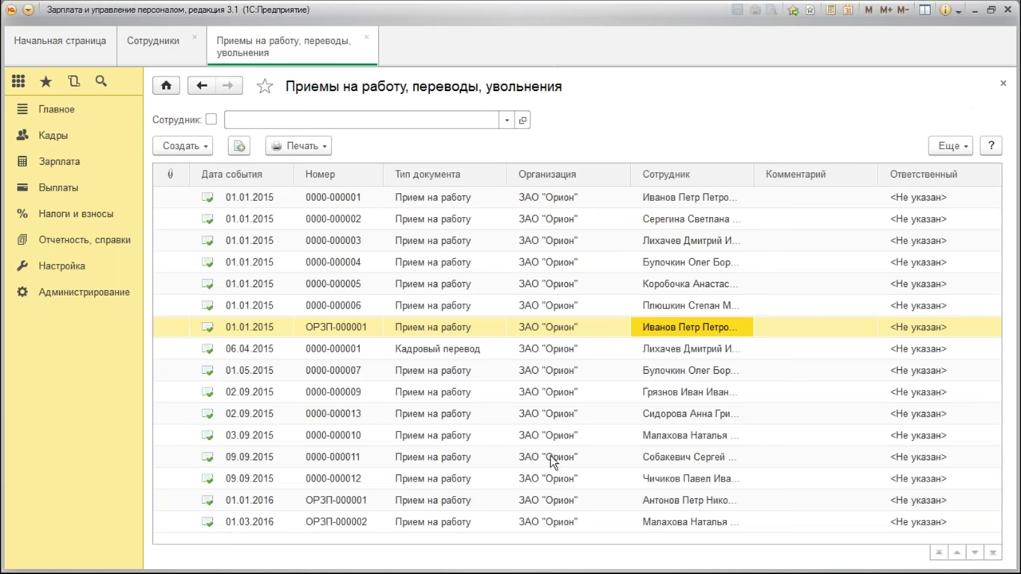
Add Дополнительный отпуск (по кол.договору) to the 01.01.2016 hire document, with seniority from the hire date, and post it
{"action": "double_click", "coordinate": [729, 503]}
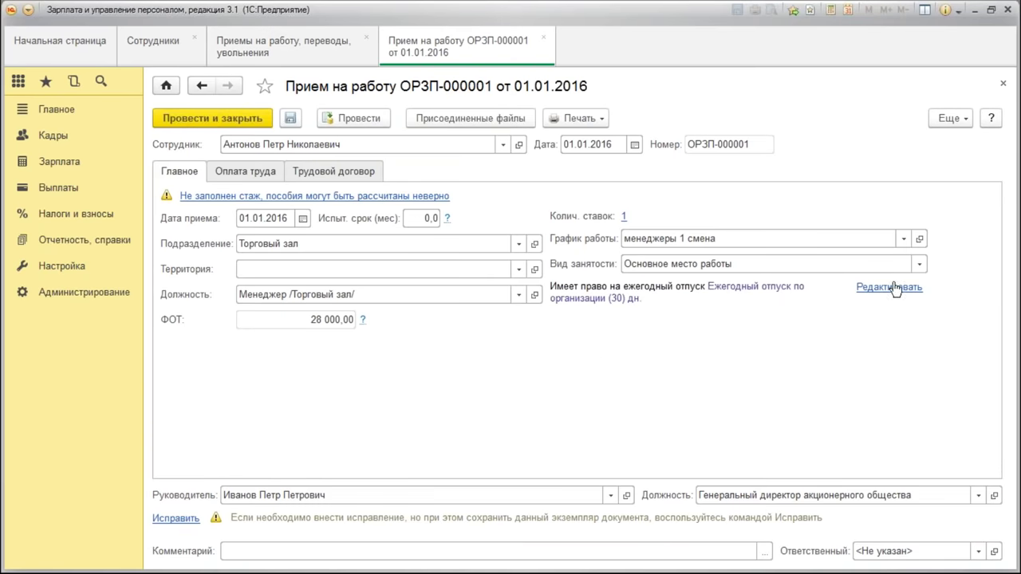
{"action": "left_click", "coordinate": [890, 287]}
{"action": "left_click", "coordinate": [510, 299]}
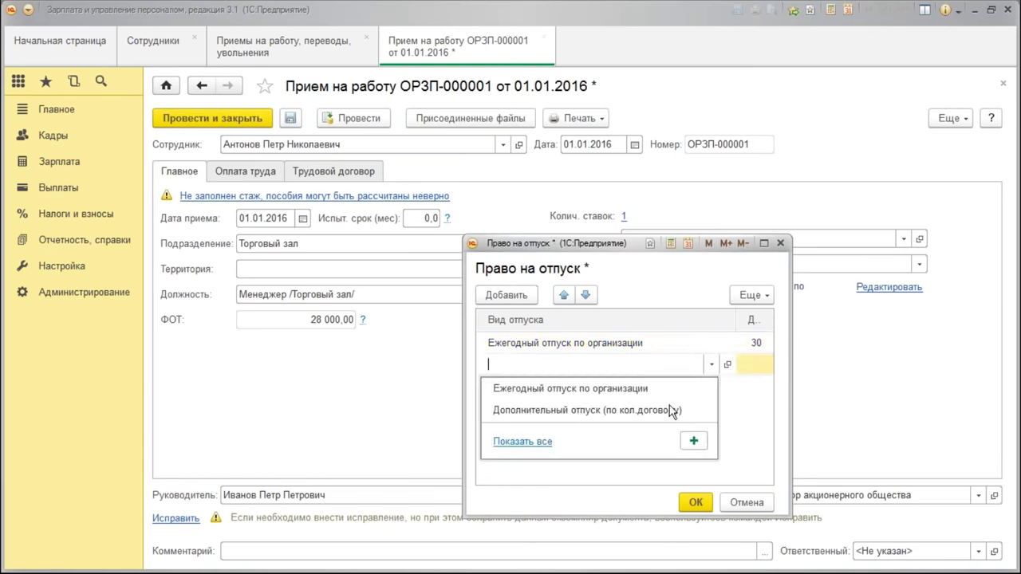
{"action": "left_click", "coordinate": [574, 410]}
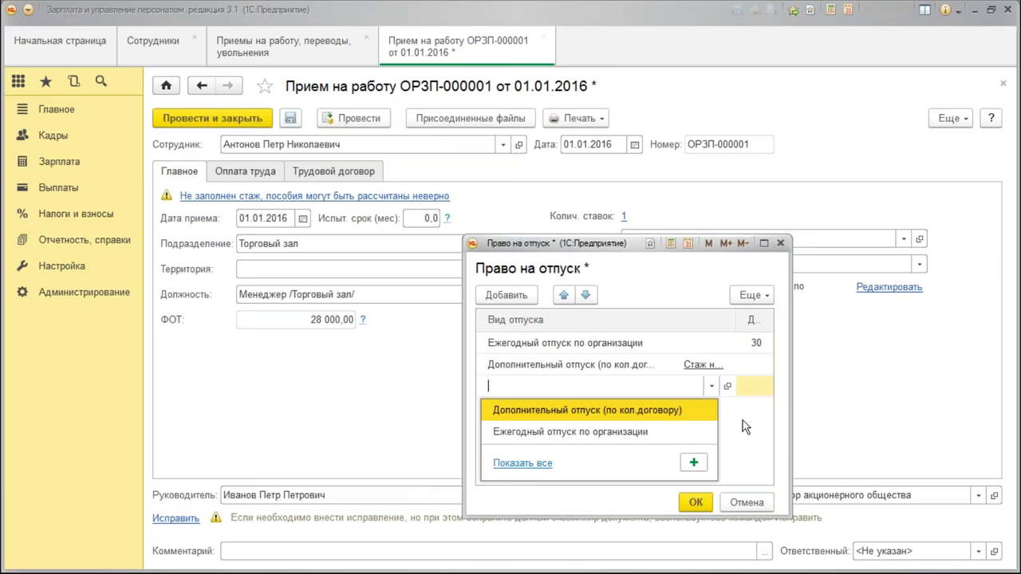
{"action": "key", "text": "Escape"}
{"action": "key", "text": "Escape"}
{"action": "left_click", "coordinate": [714, 365]}
{"action": "left_click", "coordinate": [397, 416]}
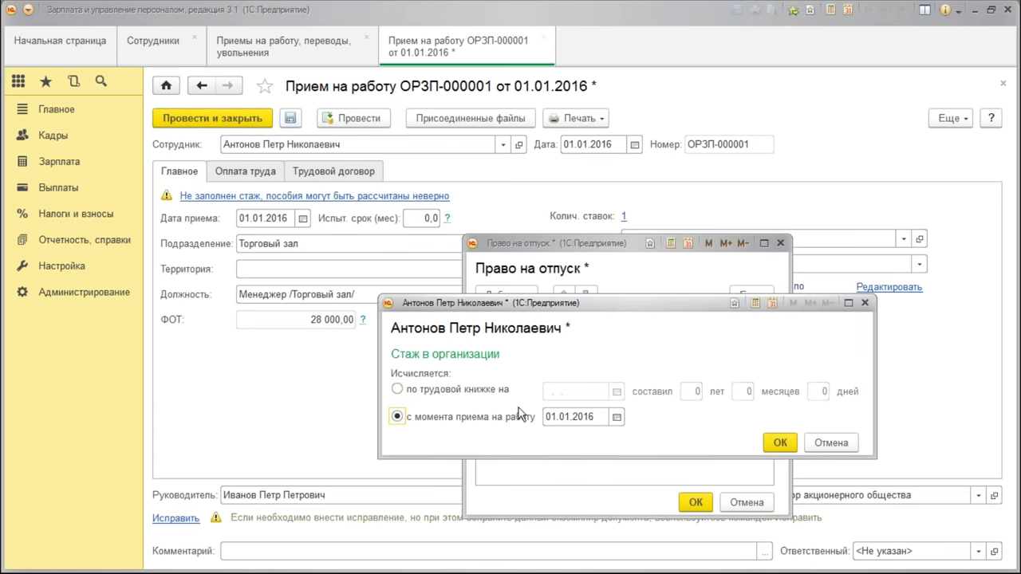
{"action": "left_click", "coordinate": [779, 444]}
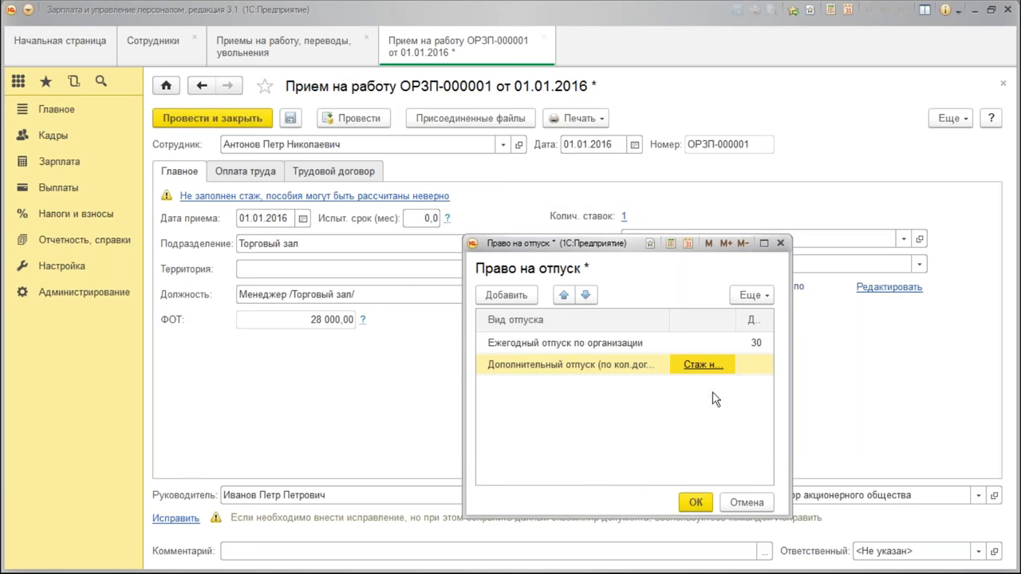
{"action": "left_click", "coordinate": [693, 507]}
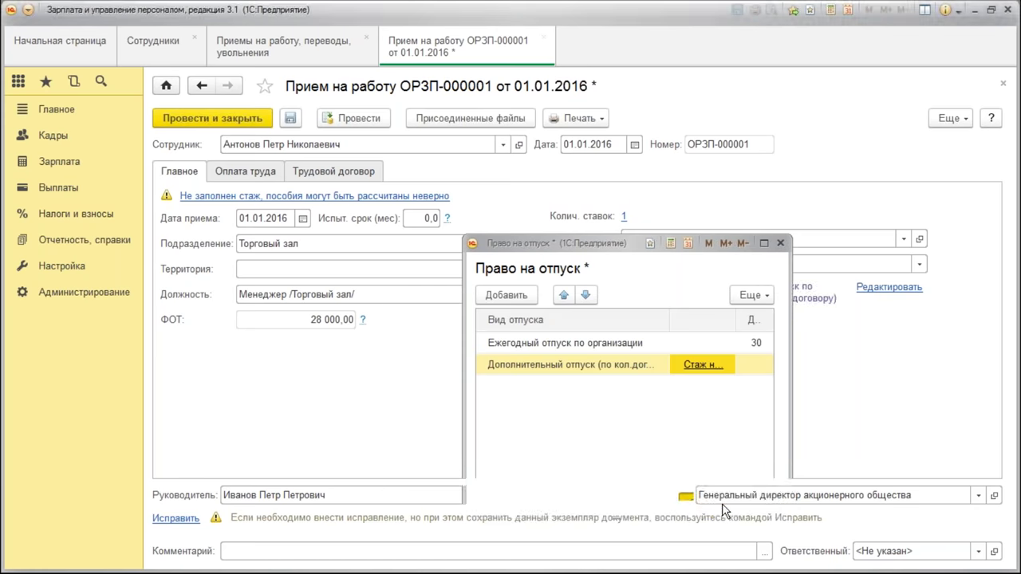
{"action": "left_click", "coordinate": [212, 118]}
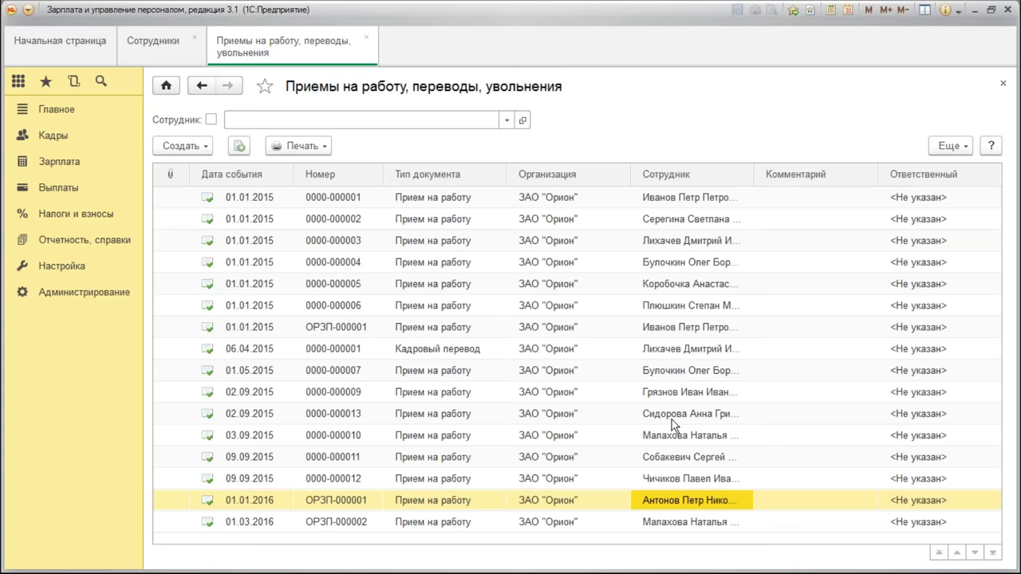
{"action": "double_click", "coordinate": [613, 220]}
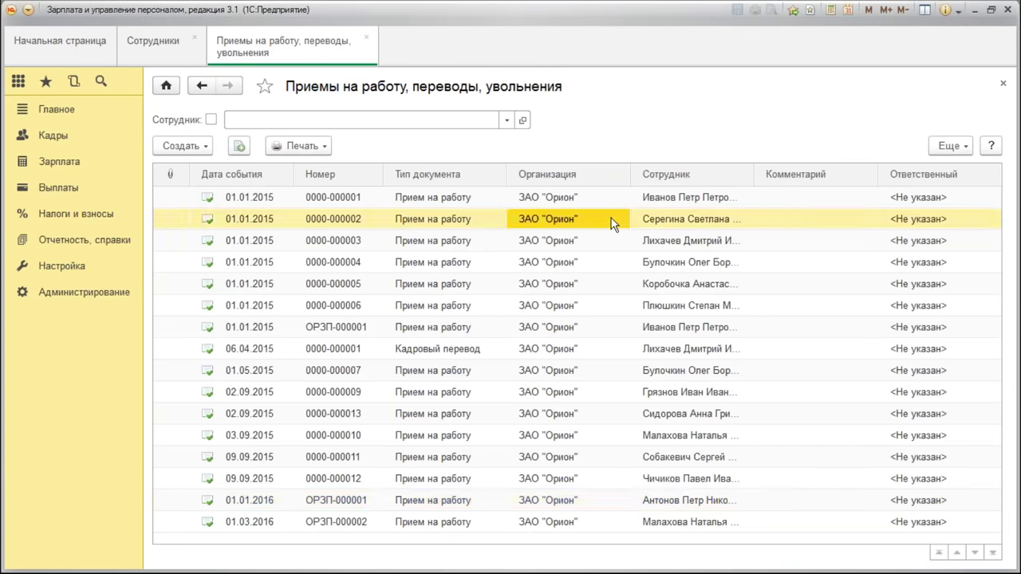
{"action": "left_click", "coordinate": [933, 269]}
{"action": "left_click", "coordinate": [746, 502]}
{"action": "left_click", "coordinate": [534, 38]}
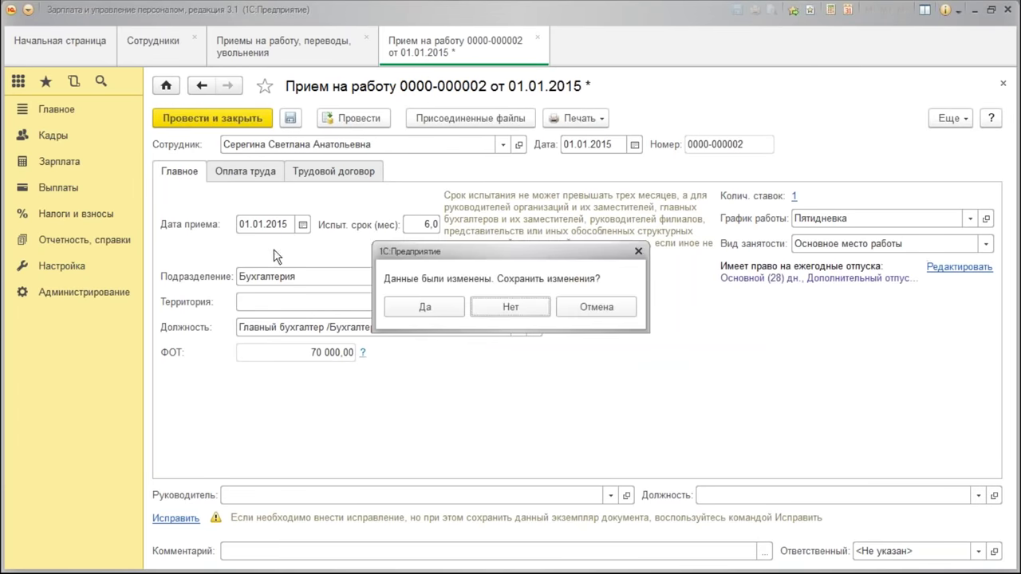
{"action": "left_click", "coordinate": [530, 312]}
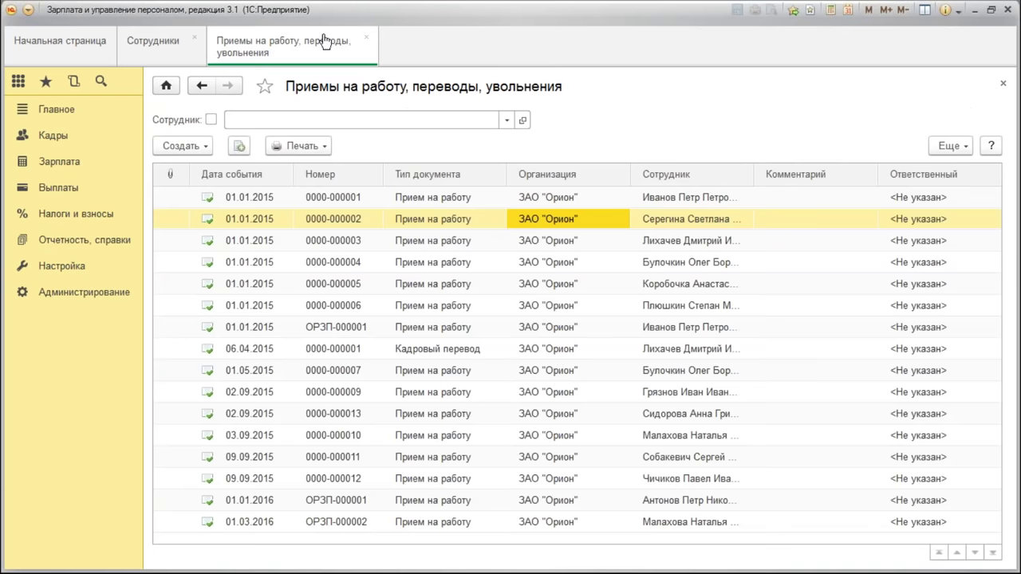
Generate the Остатки отпусков report for the sales manager as of the start of today
{"action": "left_click", "coordinate": [44, 136]}
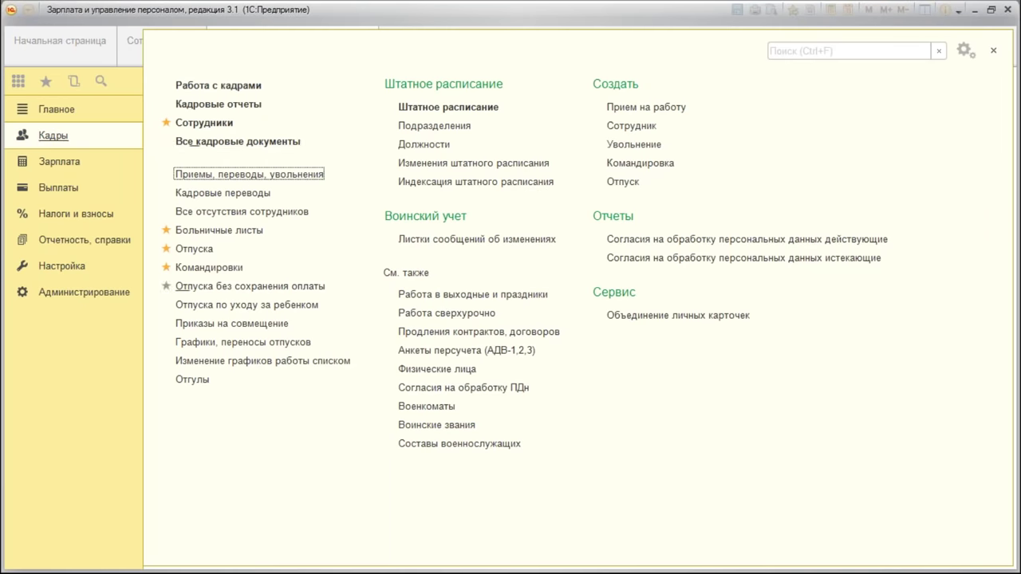
{"action": "left_click", "coordinate": [219, 105]}
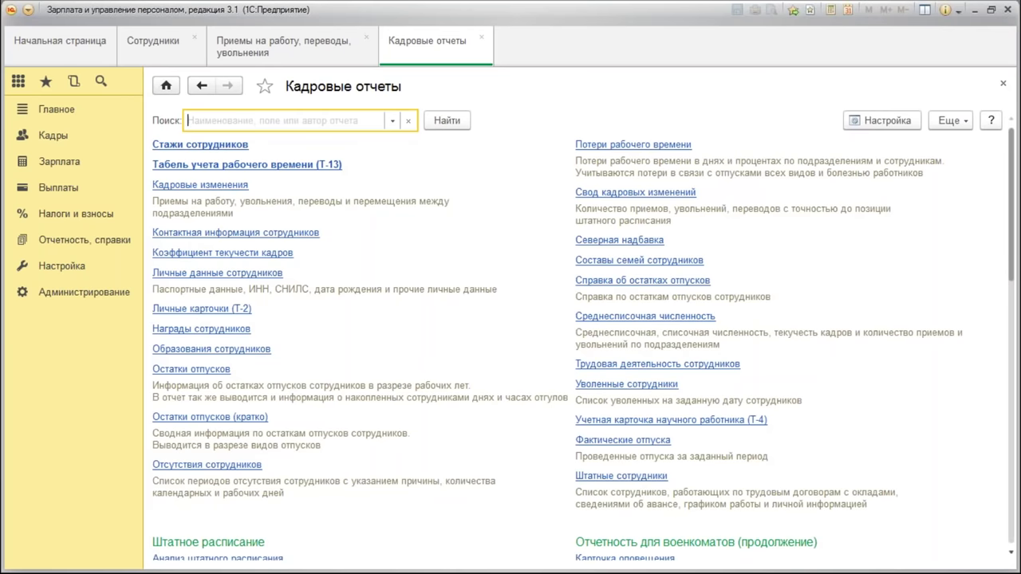
{"action": "left_click", "coordinate": [196, 369]}
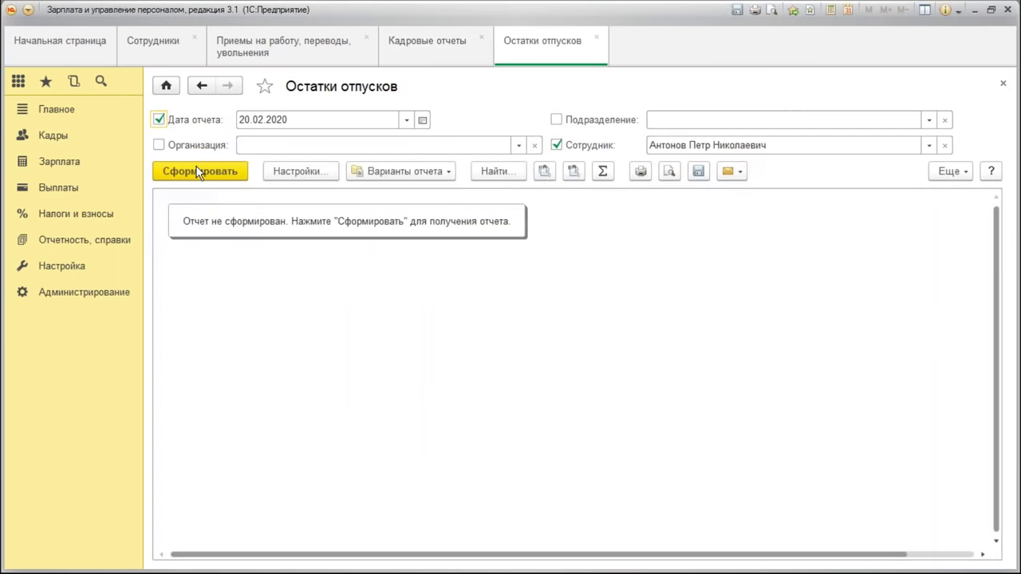
{"action": "left_click", "coordinate": [319, 118]}
{"action": "left_click", "coordinate": [291, 163]}
{"action": "left_click", "coordinate": [206, 172]}
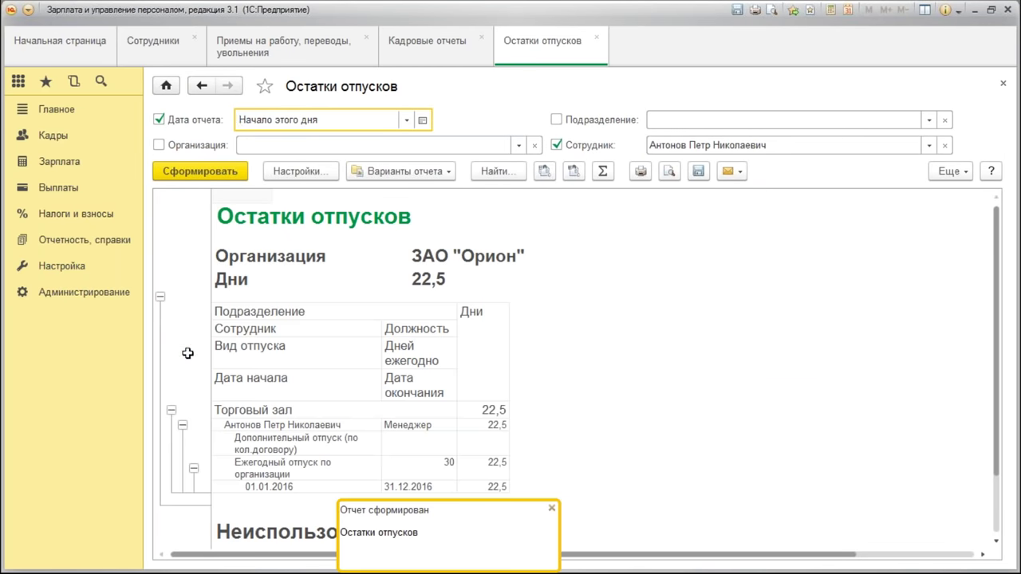
Inspect the 22,5 remaining days, then clear the Сотрудник filter
{"action": "left_click", "coordinate": [709, 366]}
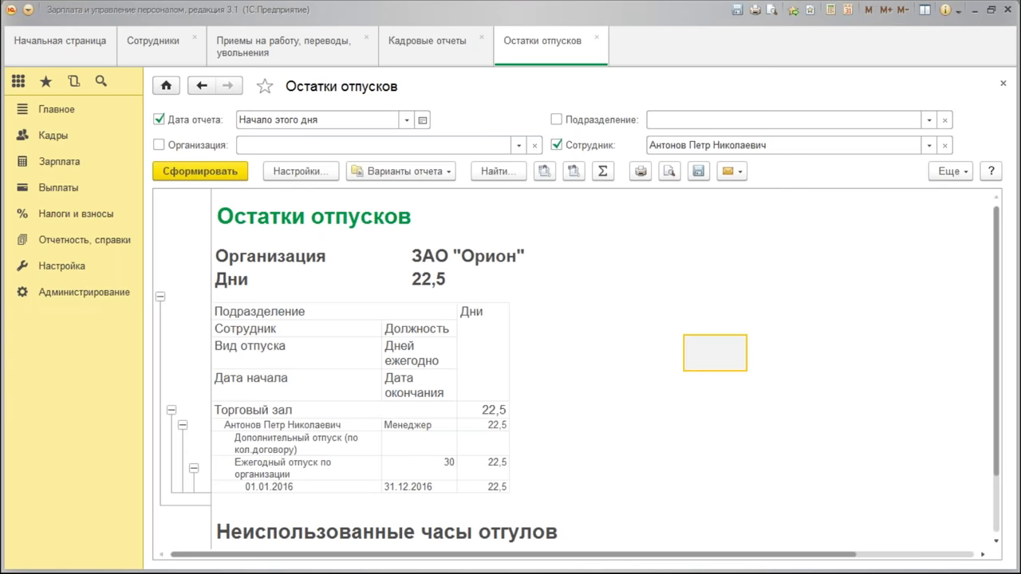
{"action": "left_click", "coordinate": [533, 427]}
{"action": "scroll", "coordinate": [659, 348], "scroll_direction": "down", "scroll_amount": 2}
{"action": "scroll", "coordinate": [659, 348], "scroll_direction": "up", "scroll_amount": 2}
{"action": "left_click", "coordinate": [557, 146]}
Rebuild the report for all employees (396,57 days) and examine one employee's 3 additional-leave days
{"action": "left_click", "coordinate": [215, 171]}
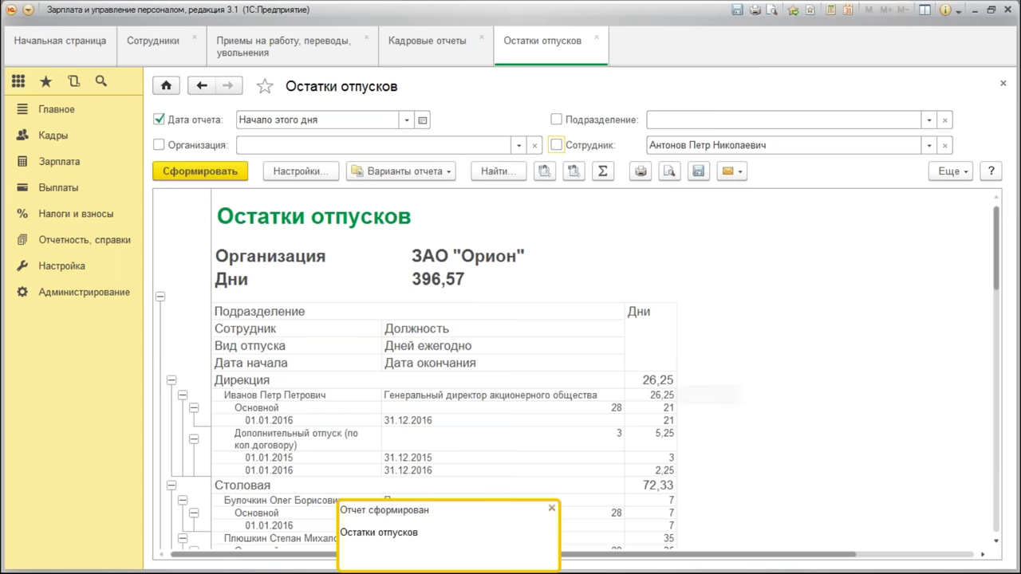
{"action": "left_click", "coordinate": [910, 368]}
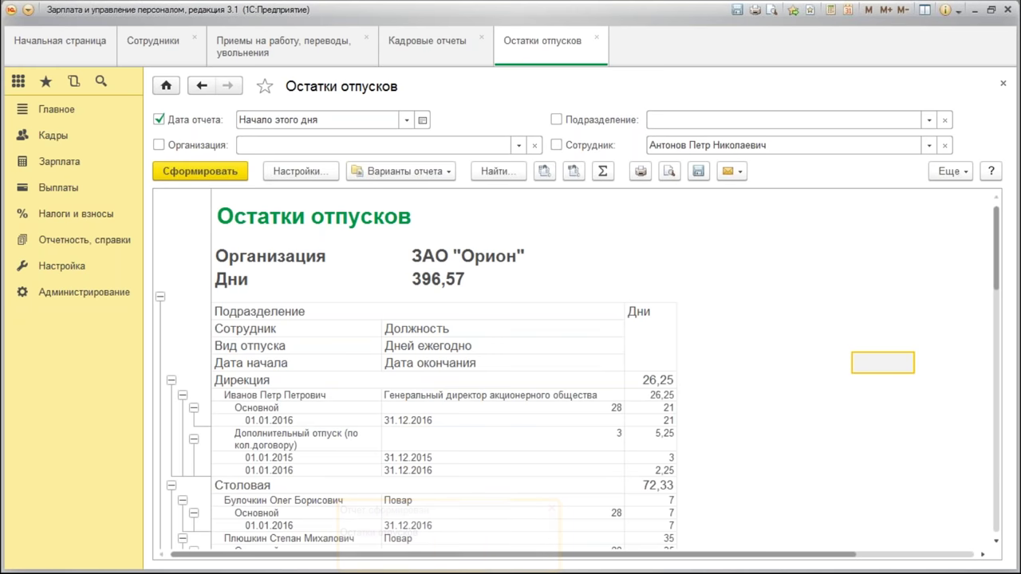
{"action": "left_click", "coordinate": [826, 399]}
{"action": "scroll", "coordinate": [825, 399], "scroll_direction": "down", "scroll_amount": 3}
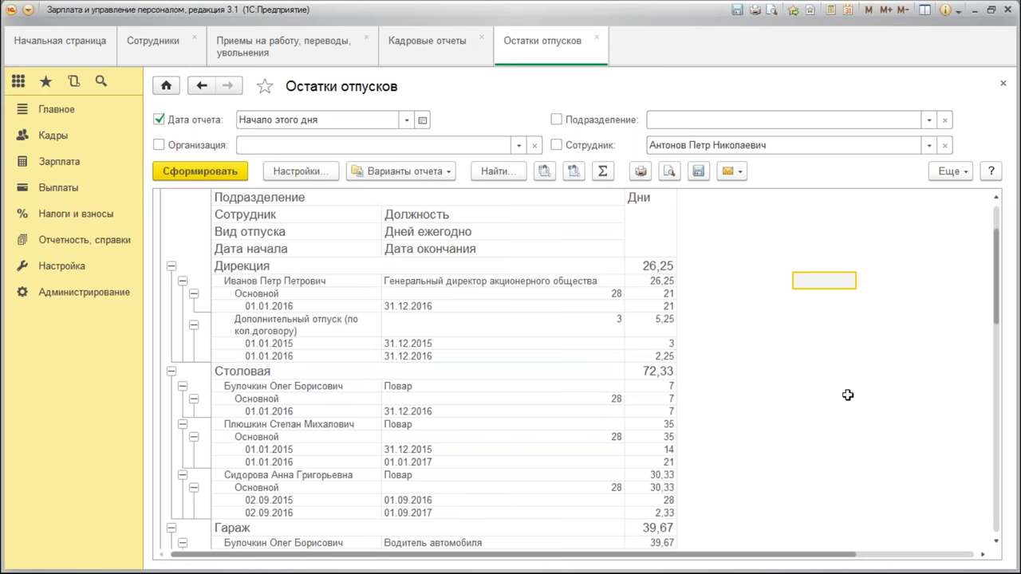
{"action": "double_click", "coordinate": [250, 345]}
{"action": "left_click", "coordinate": [710, 344]}
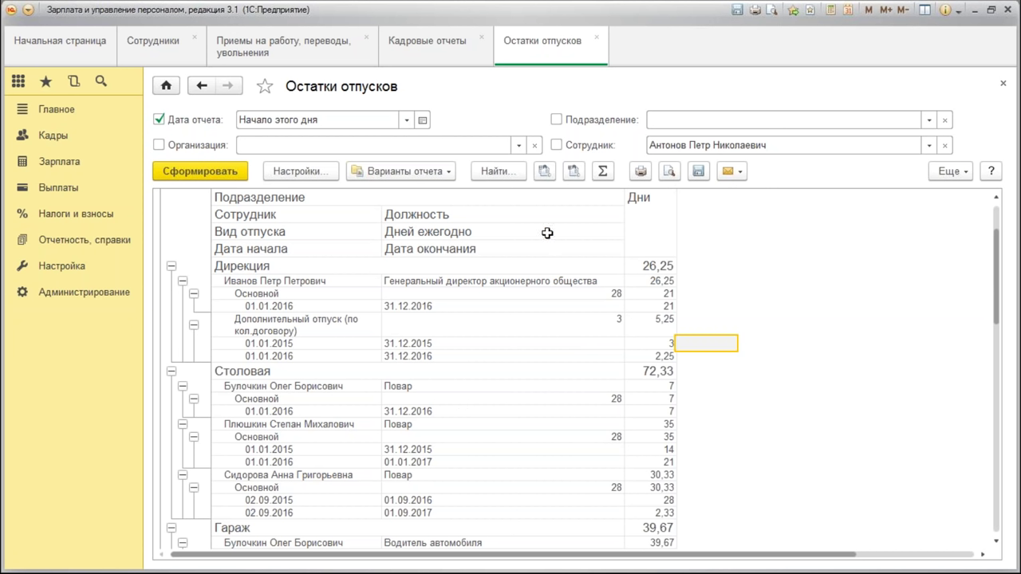
{"action": "left_click", "coordinate": [662, 345]}
Scroll through all departments to the sales manager's empty additional-leave row and restore the Сотрудник filter
{"action": "scroll", "coordinate": [664, 346], "scroll_direction": "down", "scroll_amount": 1}
{"action": "scroll", "coordinate": [665, 350], "scroll_direction": "up", "scroll_amount": 1}
{"action": "scroll", "coordinate": [668, 354], "scroll_direction": "down", "scroll_amount": 4}
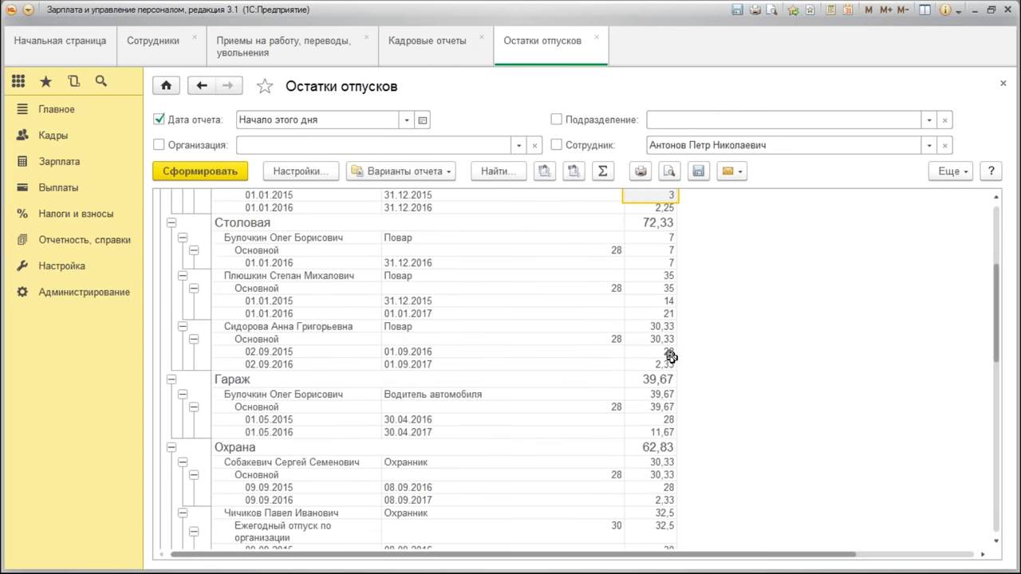
{"action": "scroll", "coordinate": [799, 403], "scroll_direction": "down", "scroll_amount": 3}
{"action": "scroll", "coordinate": [798, 402], "scroll_direction": "down", "scroll_amount": 3}
{"action": "scroll", "coordinate": [793, 397], "scroll_direction": "down", "scroll_amount": 3}
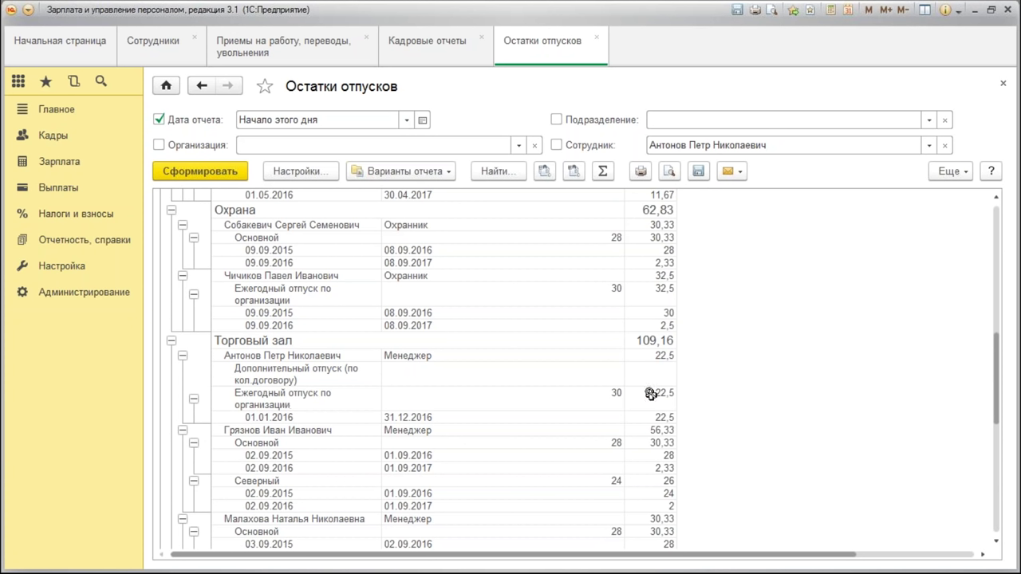
{"action": "left_click", "coordinate": [328, 371]}
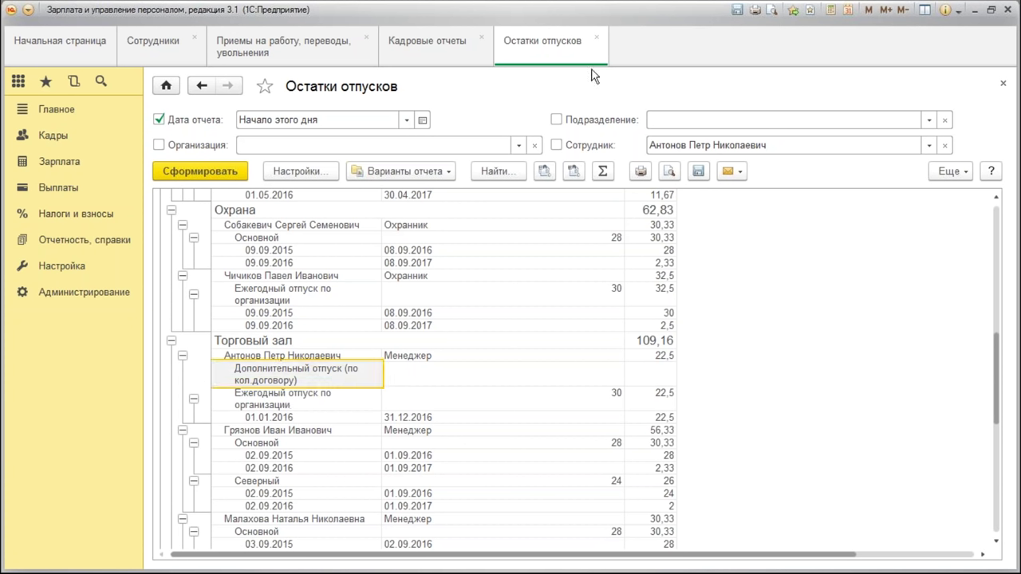
{"action": "left_click", "coordinate": [555, 145]}
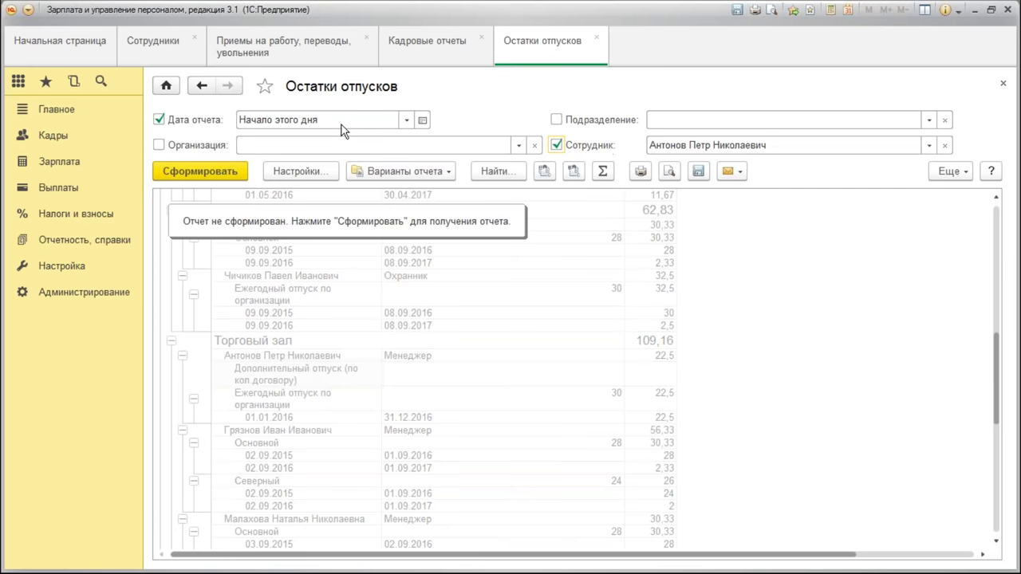
Regenerate the sales manager's leave balance with the report date set to 07.10.2017
{"action": "left_click", "coordinate": [407, 120]}
{"action": "key", "text": "Up"}
{"action": "key", "text": "Return"}
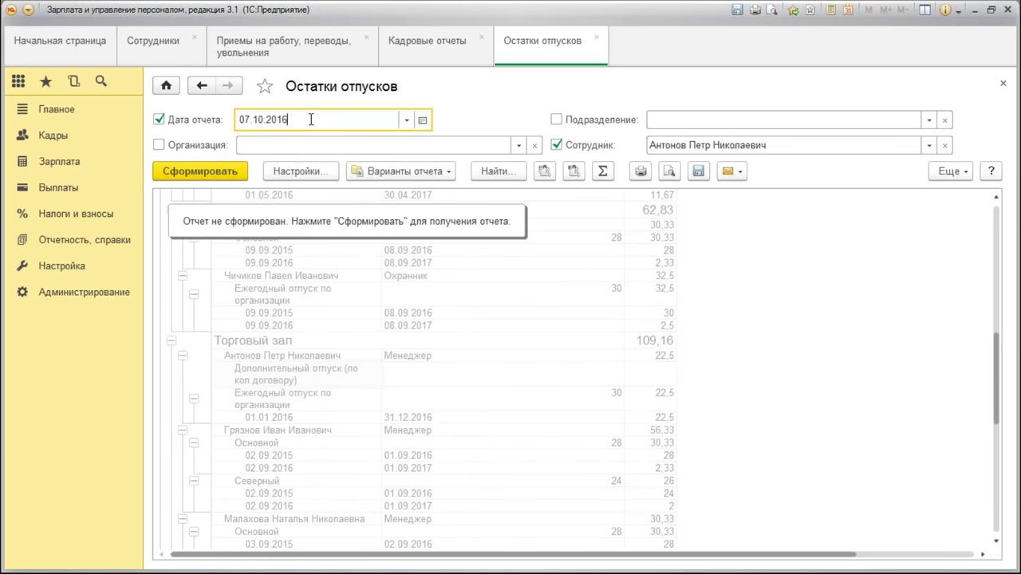
{"action": "type", "text": "7"}
{"action": "key", "text": "Tab"}
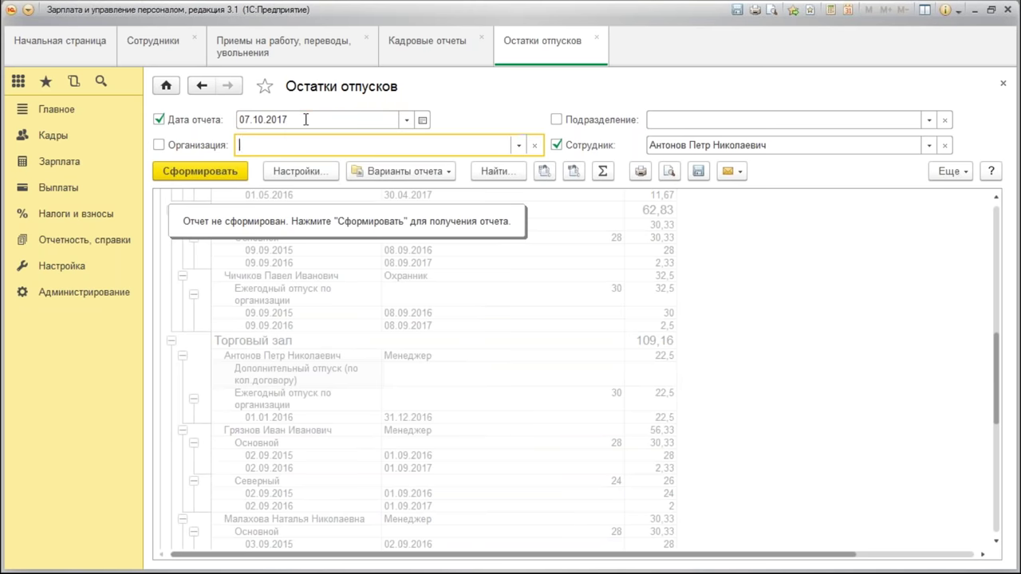
{"action": "left_click", "coordinate": [187, 169]}
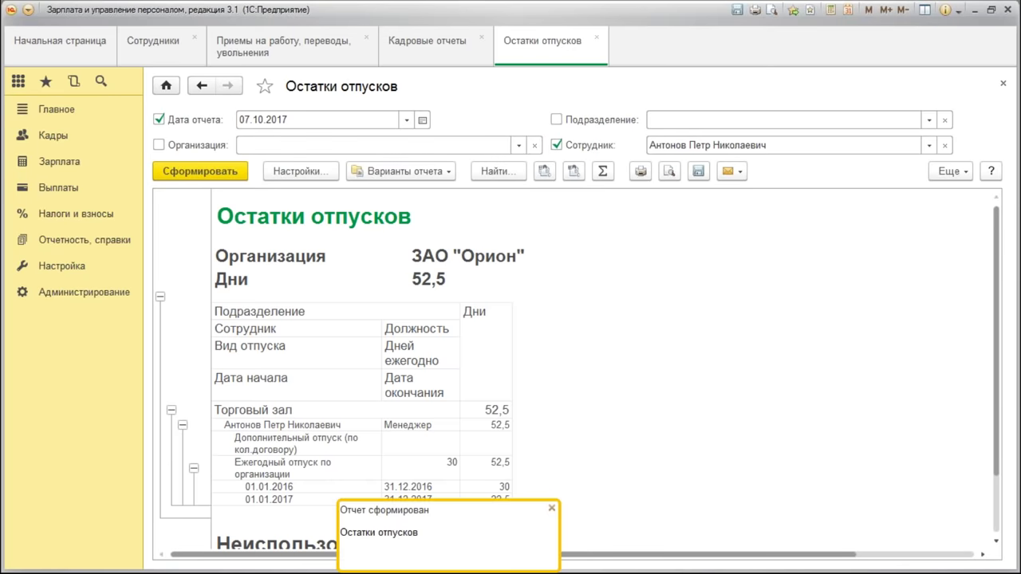
Review the 52,5-day total and the period ending 31.12.2017, then close the report
{"action": "left_click", "coordinate": [551, 508]}
{"action": "left_click", "coordinate": [748, 283]}
{"action": "scroll", "coordinate": [758, 289], "scroll_direction": "down", "scroll_amount": 5}
{"action": "scroll", "coordinate": [763, 292], "scroll_direction": "up", "scroll_amount": 5}
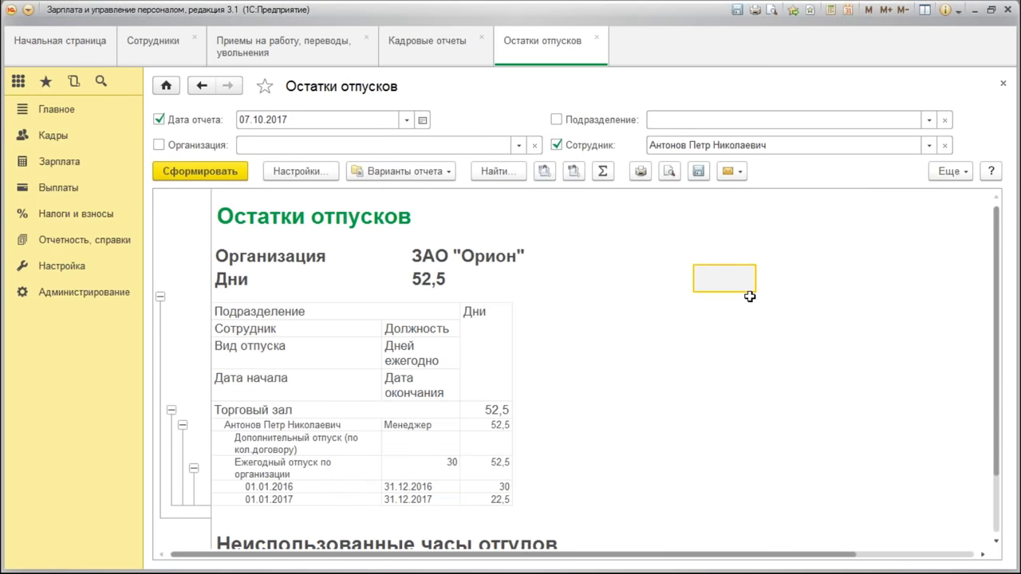
{"action": "left_click", "coordinate": [495, 407]}
{"action": "left_click", "coordinate": [402, 495]}
{"action": "left_click", "coordinate": [580, 472]}
{"action": "left_click", "coordinate": [1003, 85]}
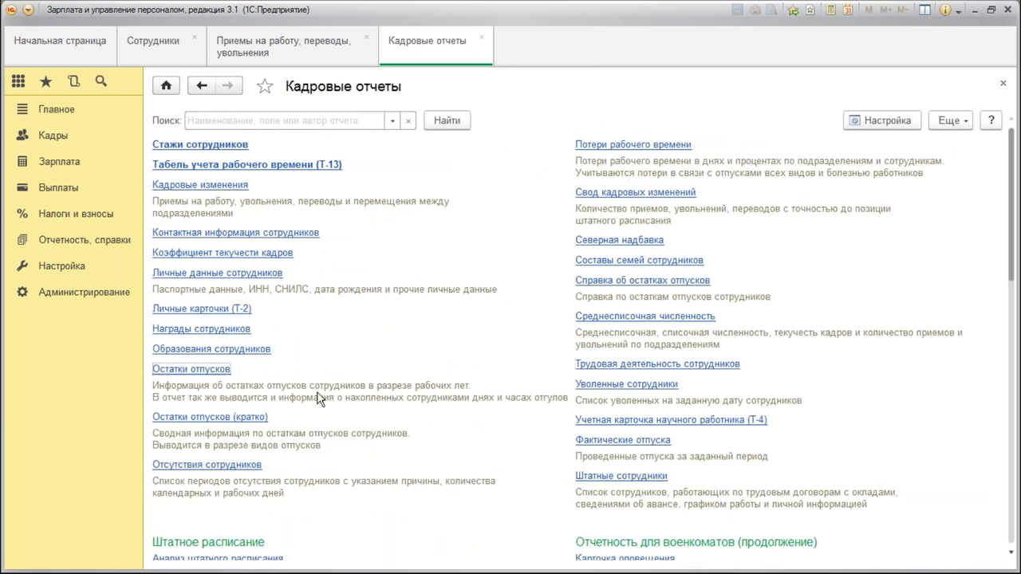
Generate Справка об остатках отпусков for the chosen employee (7,00 and 3,75 days), then close it
{"action": "left_click", "coordinate": [614, 279]}
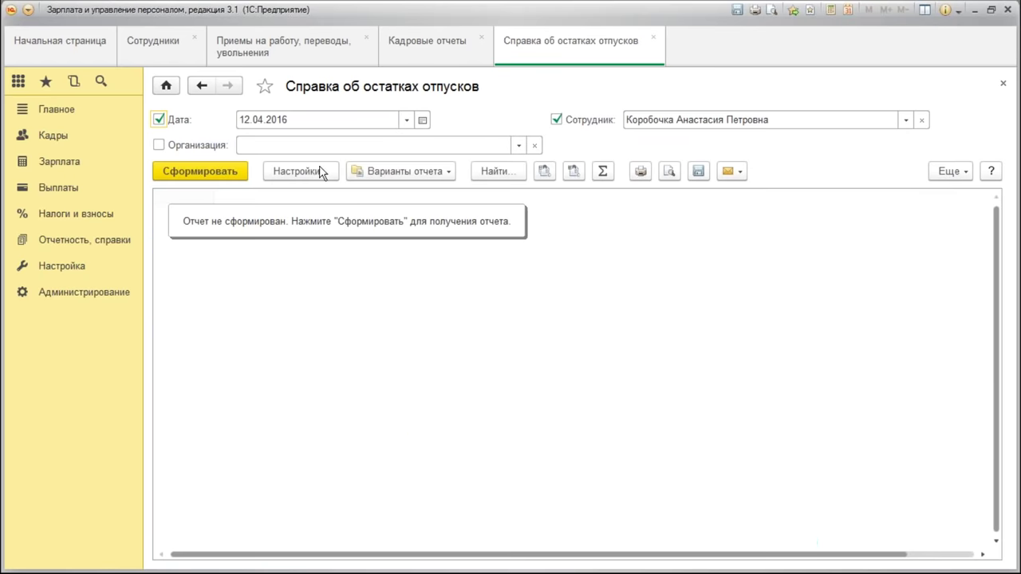
{"action": "left_click", "coordinate": [839, 122]}
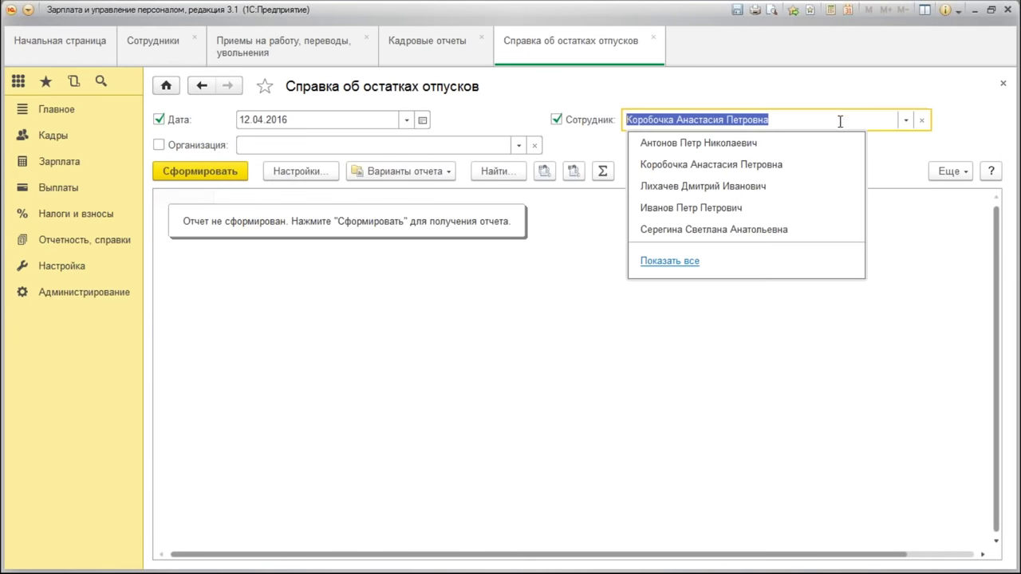
{"action": "left_click", "coordinate": [716, 207]}
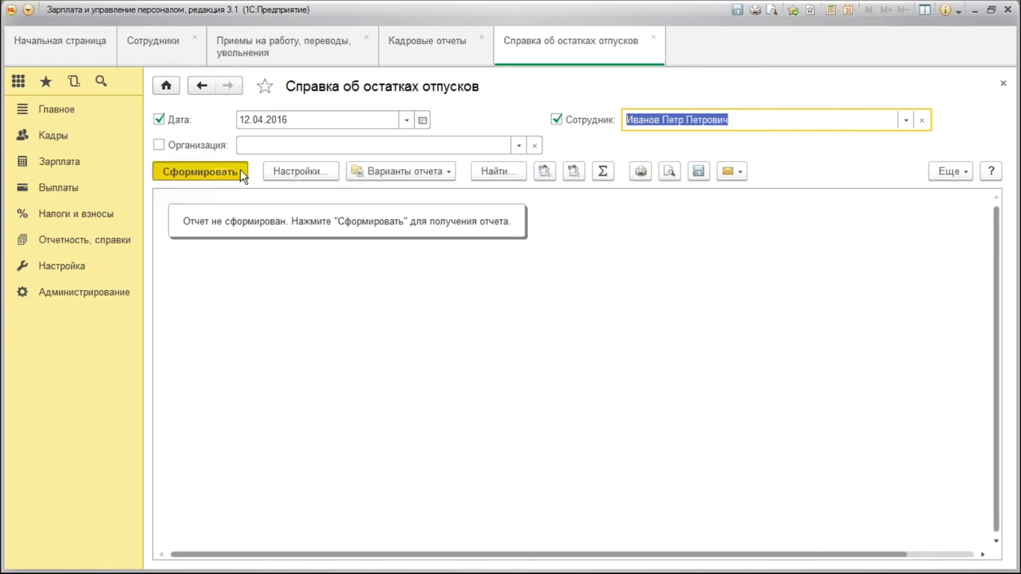
{"action": "left_click", "coordinate": [203, 171]}
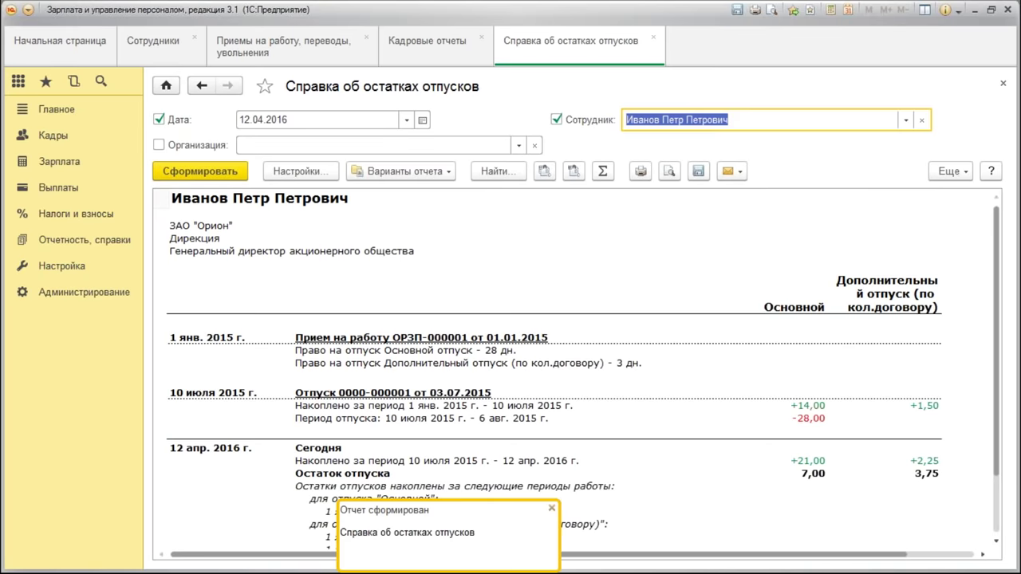
{"action": "left_click", "coordinate": [750, 260]}
{"action": "scroll", "coordinate": [750, 260], "scroll_direction": "down", "scroll_amount": 2}
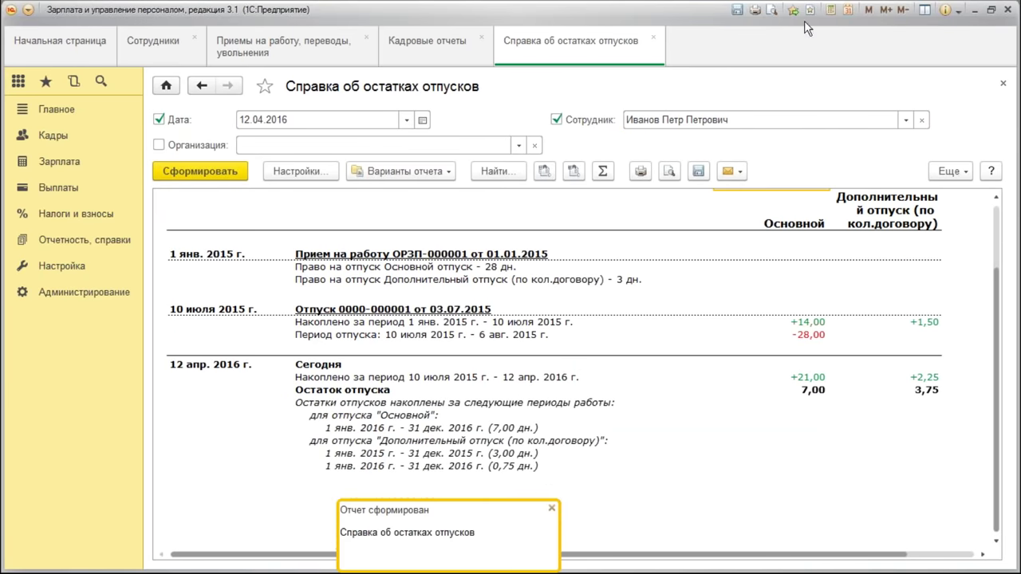
{"action": "left_click", "coordinate": [653, 37]}
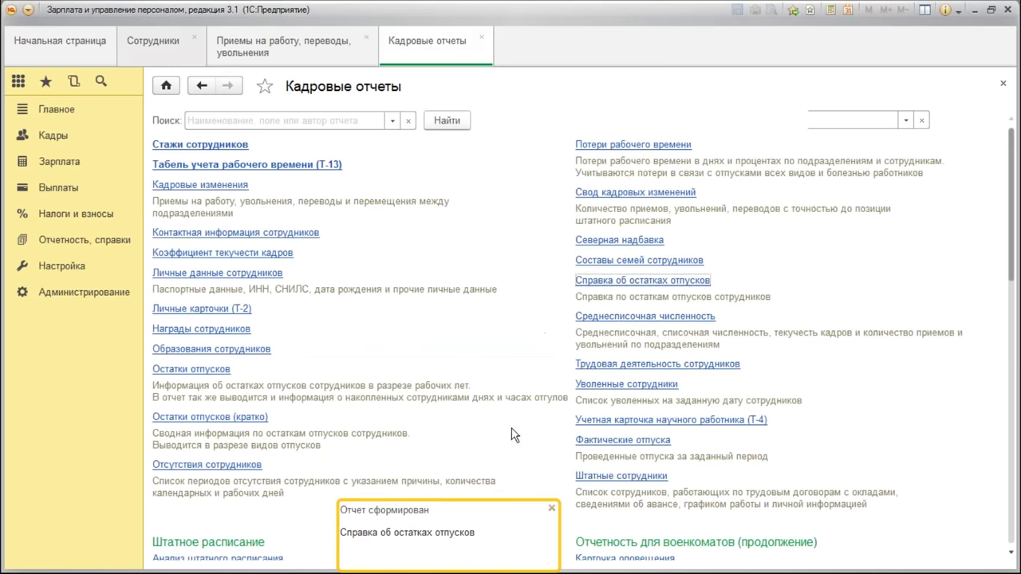
Check the sales manager's Стаж в организации in the employee record's employment history
{"action": "left_click", "coordinate": [481, 38]}
{"action": "left_click", "coordinate": [366, 38]}
{"action": "double_click", "coordinate": [435, 191]}
{"action": "left_click", "coordinate": [460, 143]}
{"action": "left_click", "coordinate": [297, 320]}
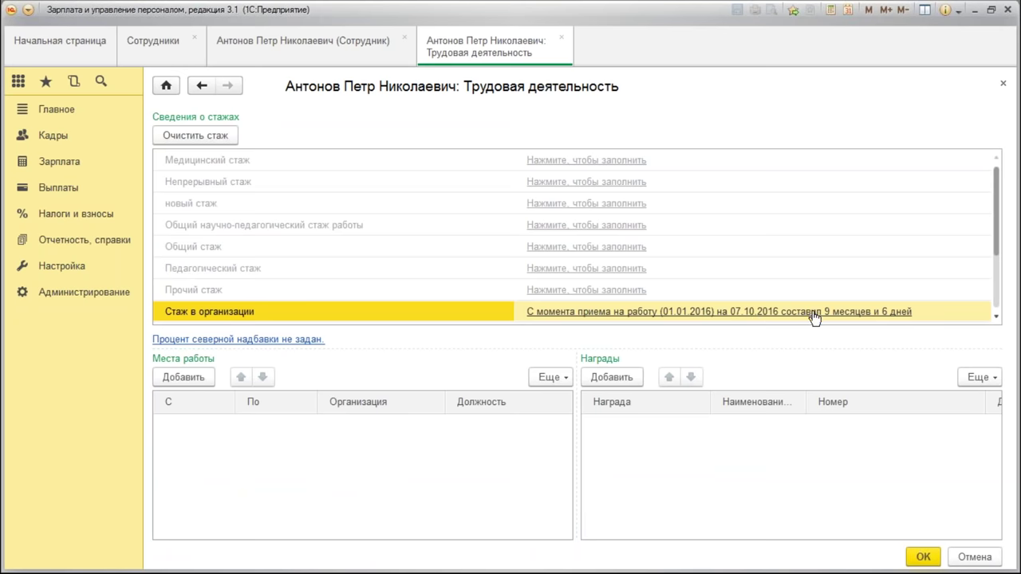
{"action": "left_click", "coordinate": [917, 556]}
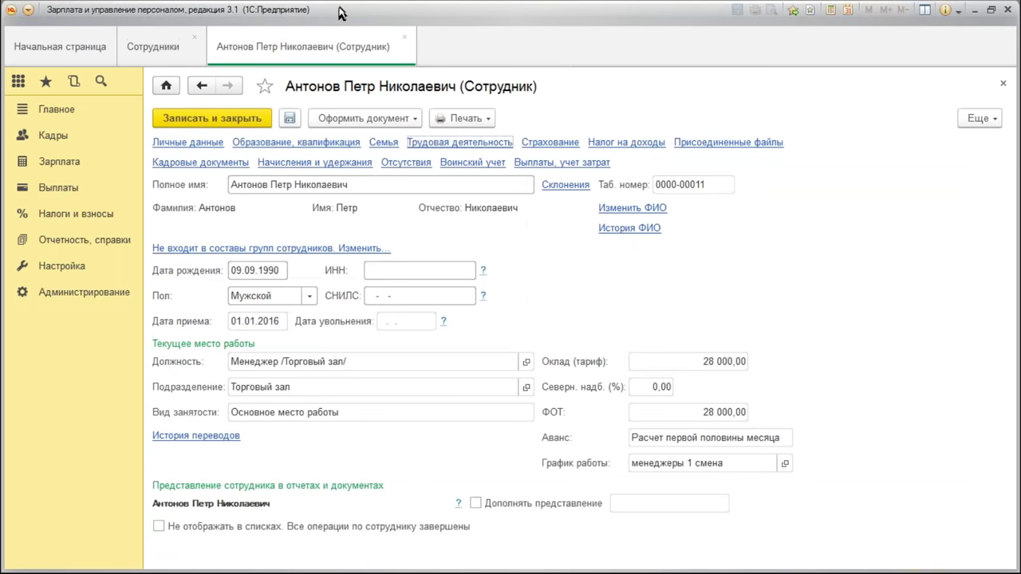
{"action": "left_click", "coordinate": [404, 40]}
Repost hiring document ОРЗП-000001 with seniority from the 01.01.2016 hire date, giving 1 additional day
{"action": "left_click", "coordinate": [54, 135]}
{"action": "left_click", "coordinate": [234, 174]}
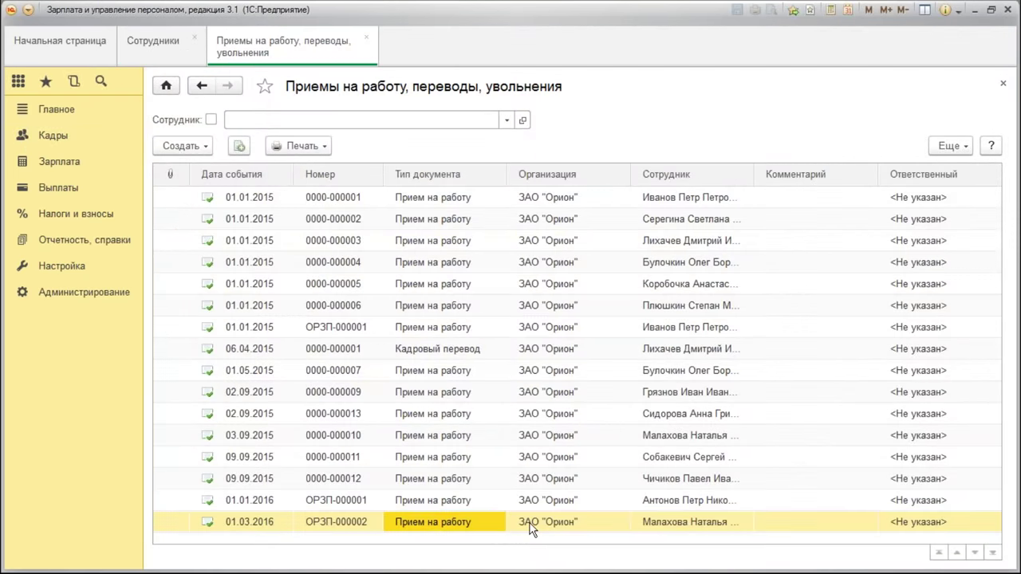
{"action": "double_click", "coordinate": [571, 501]}
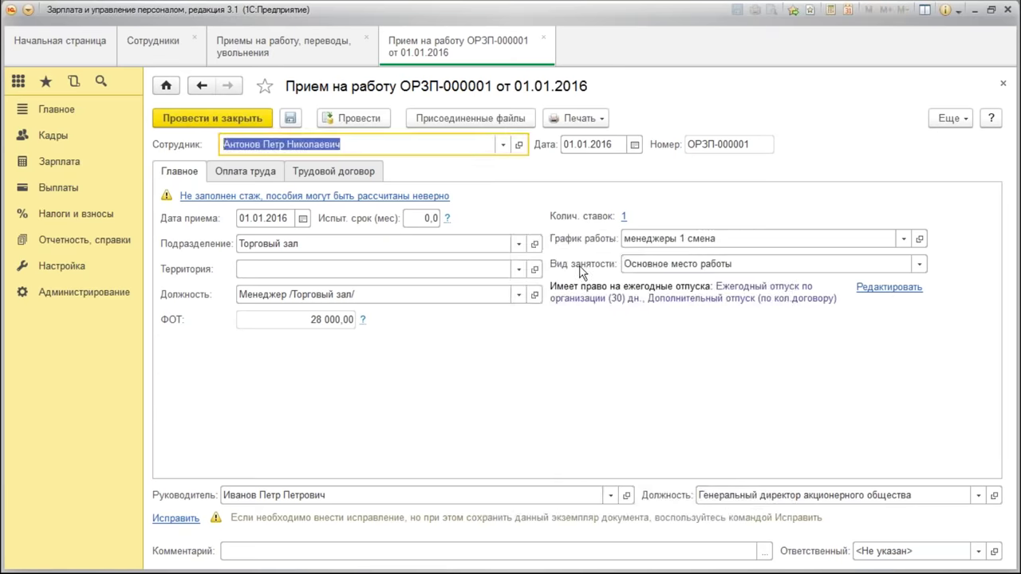
{"action": "left_click", "coordinate": [889, 287]}
{"action": "left_click", "coordinate": [712, 365]}
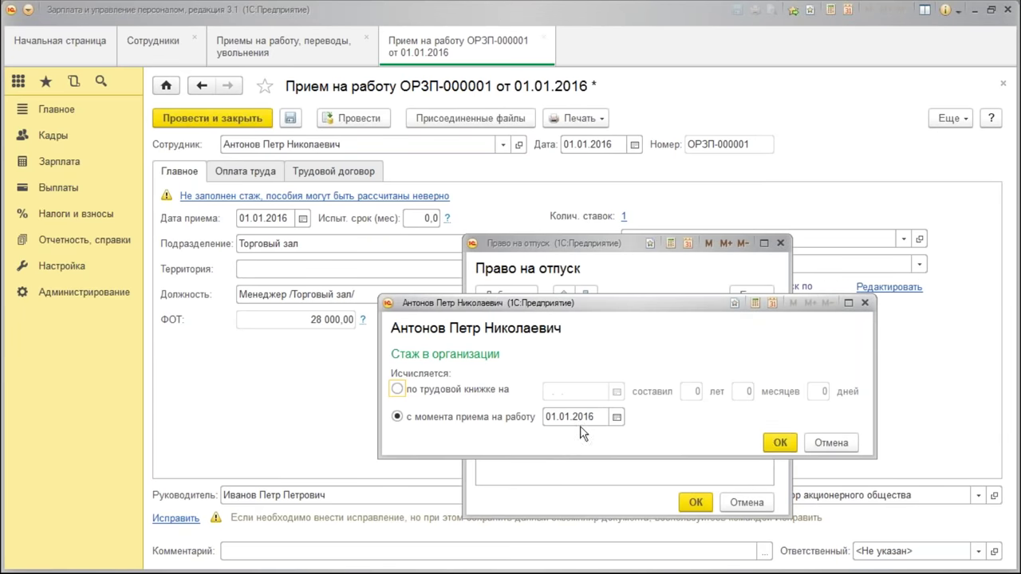
{"action": "left_click", "coordinate": [772, 441]}
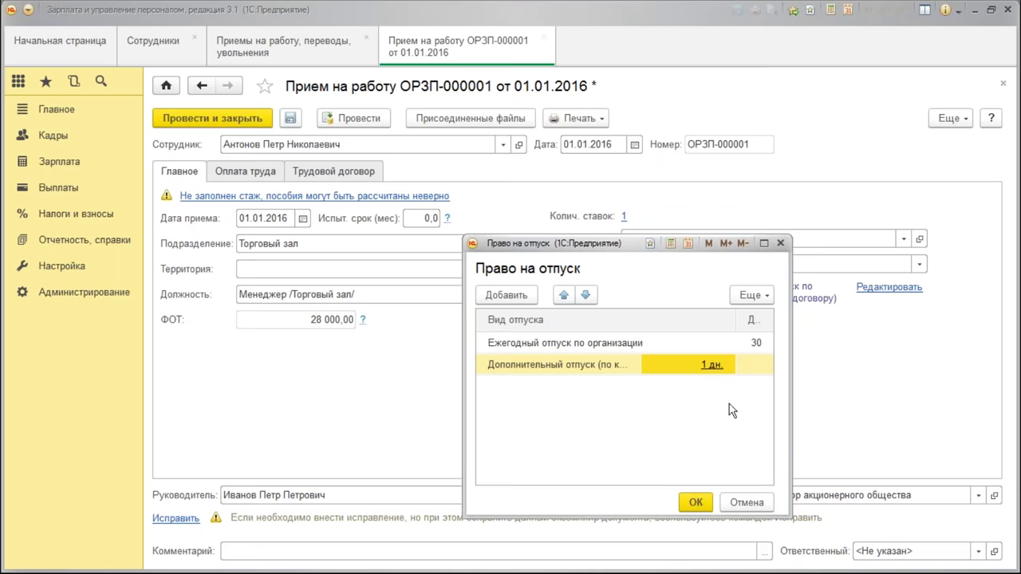
{"action": "left_click", "coordinate": [695, 502]}
{"action": "left_click", "coordinate": [222, 118]}
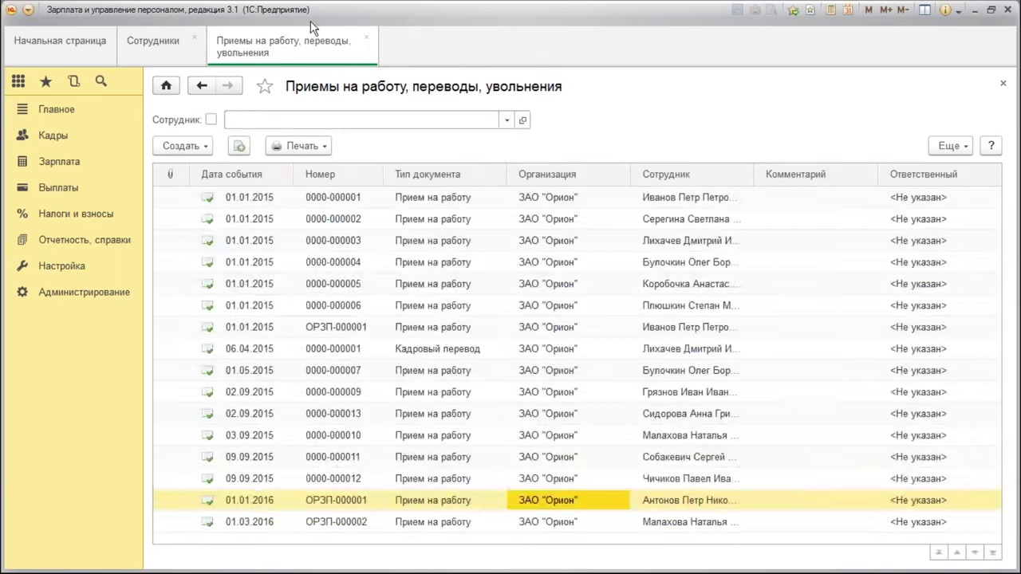
{"action": "left_click", "coordinate": [367, 37]}
Generate Остатки отпусков (кратко) as of the start of today and scroll through it
{"action": "left_click", "coordinate": [72, 141]}
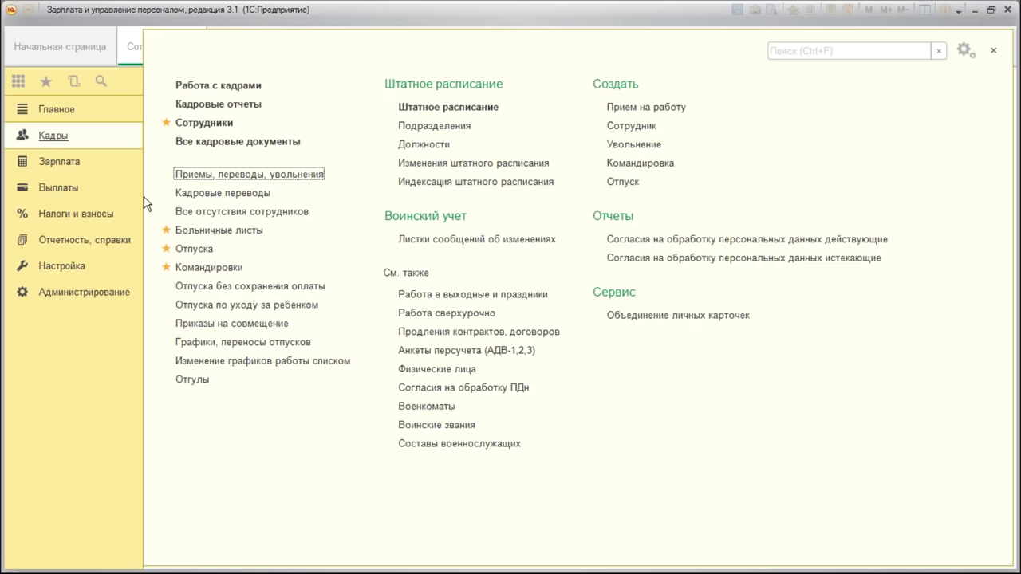
{"action": "left_click", "coordinate": [214, 105]}
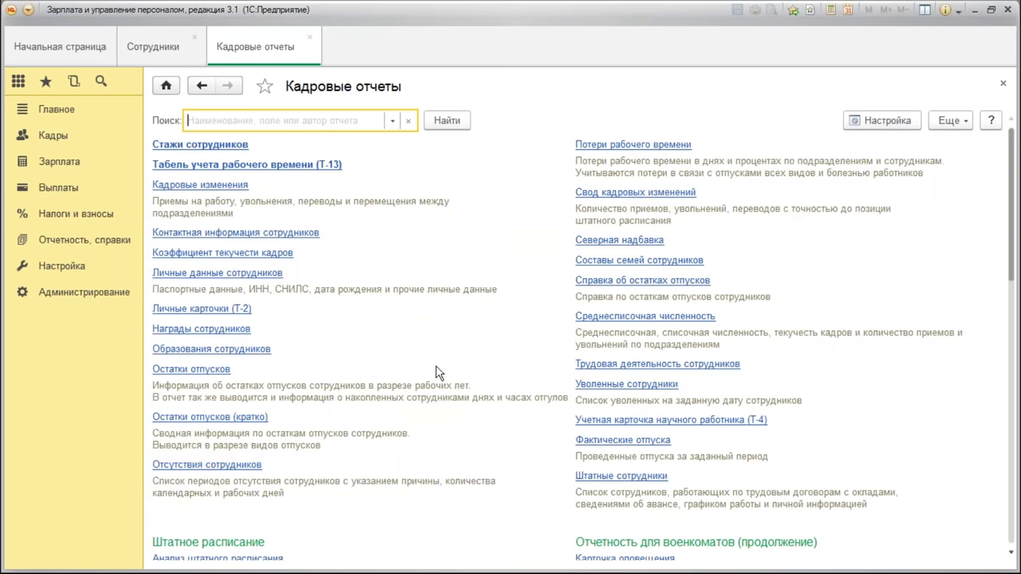
{"action": "left_click", "coordinate": [223, 416]}
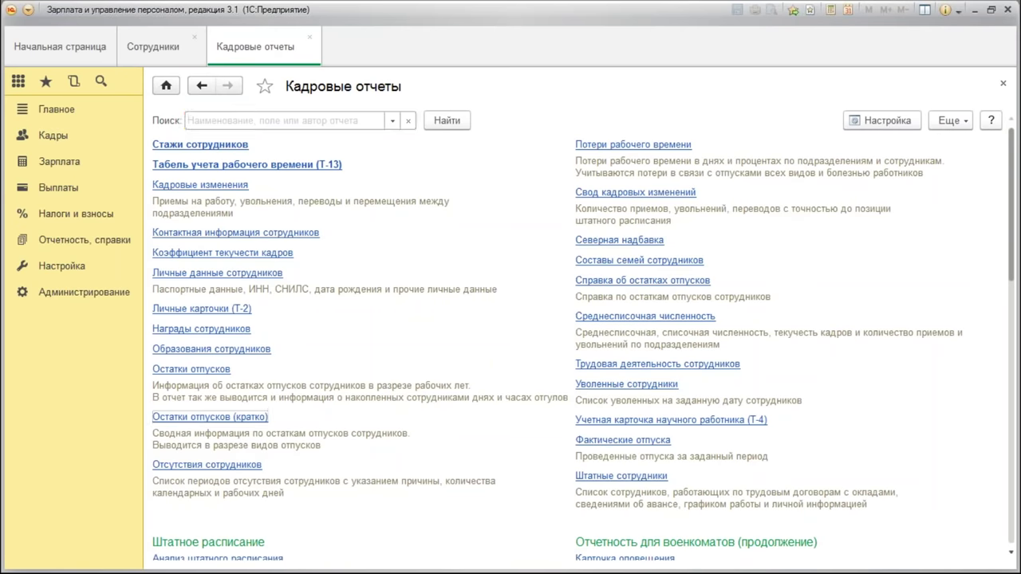
{"action": "left_click", "coordinate": [225, 174]}
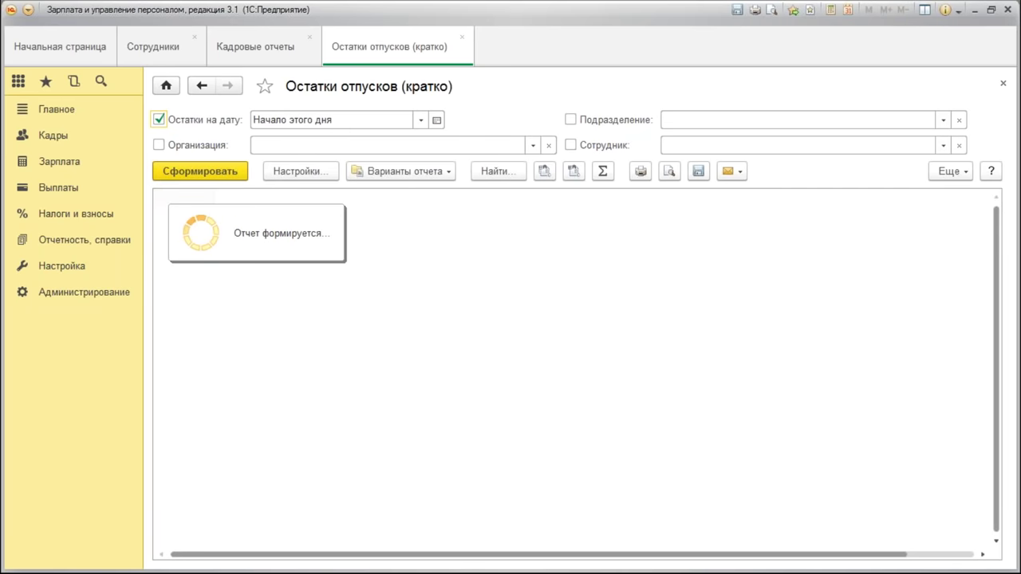
{"action": "left_click", "coordinate": [490, 302]}
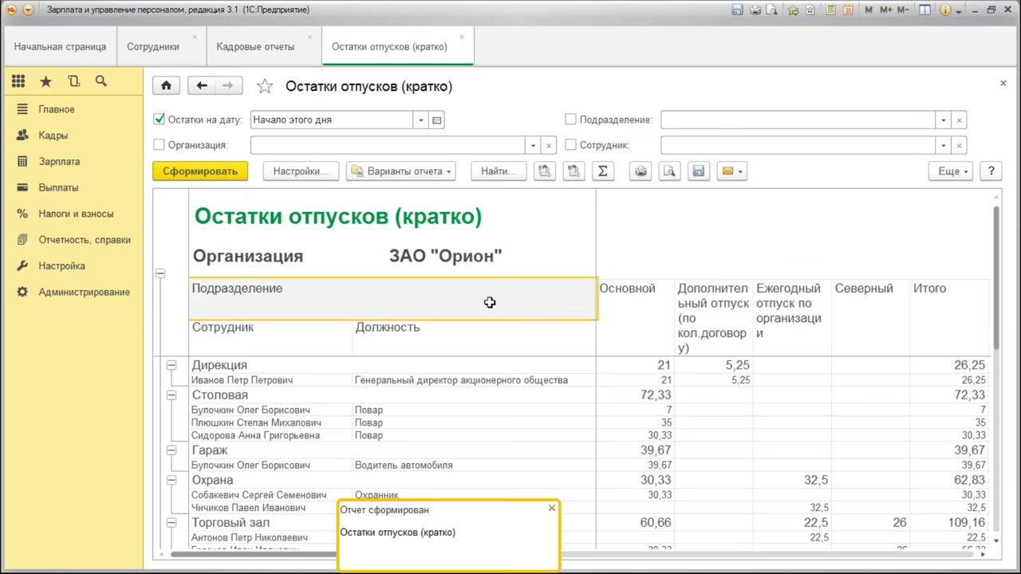
{"action": "scroll", "coordinate": [714, 348], "scroll_direction": "down", "scroll_amount": 3}
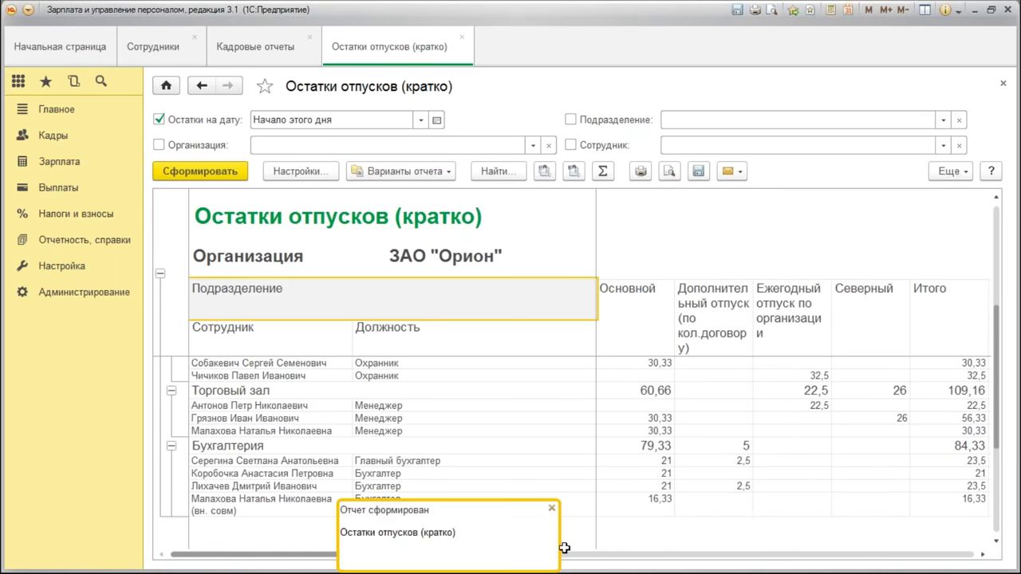
{"action": "scroll", "coordinate": [764, 545], "scroll_direction": "up", "scroll_amount": 1}
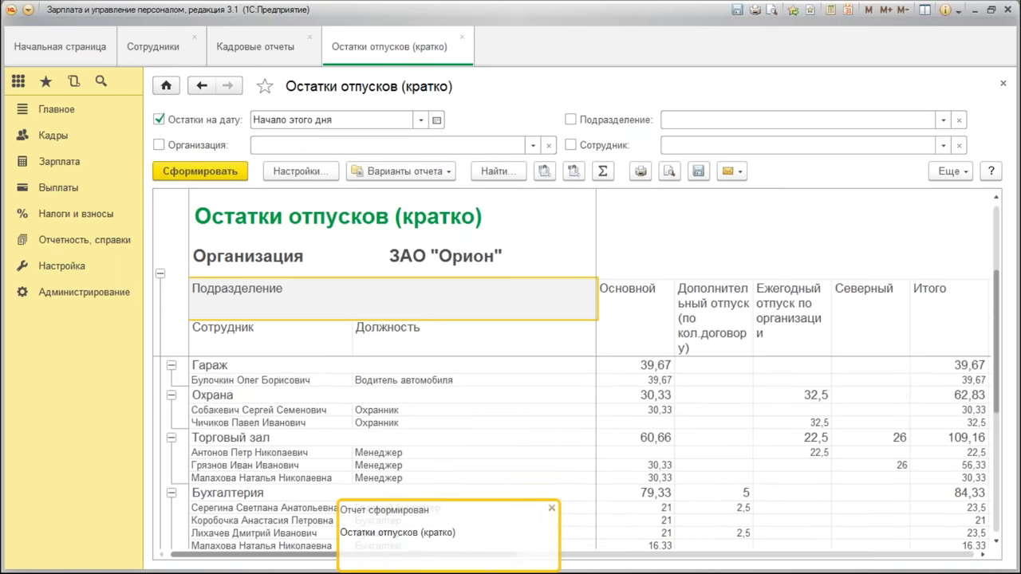
Inspect the accountants' contract-leave balances and a manager's 30,33 main and 22,5 annual leave
{"action": "left_click", "coordinate": [713, 530]}
{"action": "left_click", "coordinate": [712, 506]}
{"action": "scroll", "coordinate": [752, 497], "scroll_direction": "up", "scroll_amount": 2}
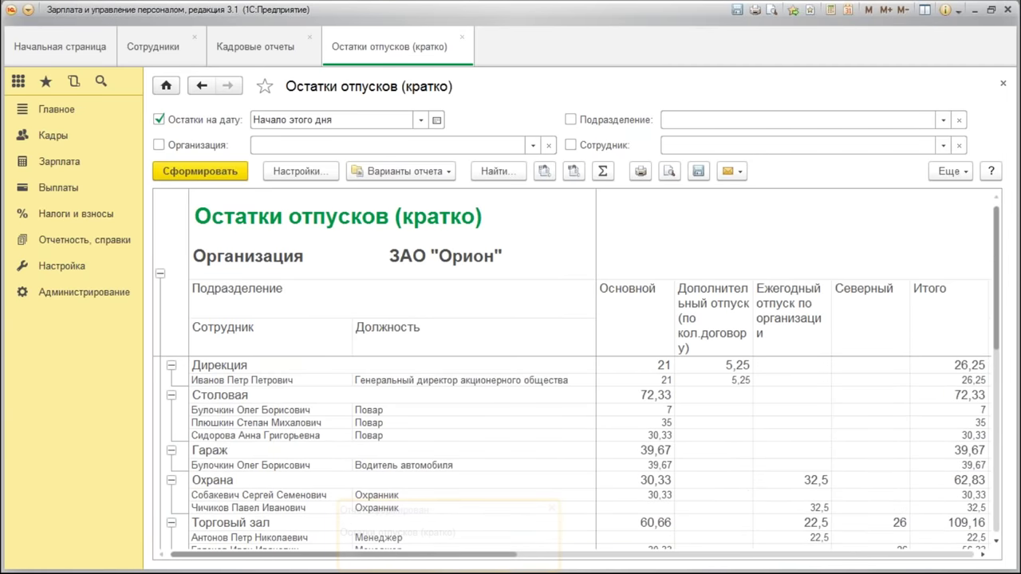
{"action": "scroll", "coordinate": [502, 486], "scroll_direction": "down", "scroll_amount": 3}
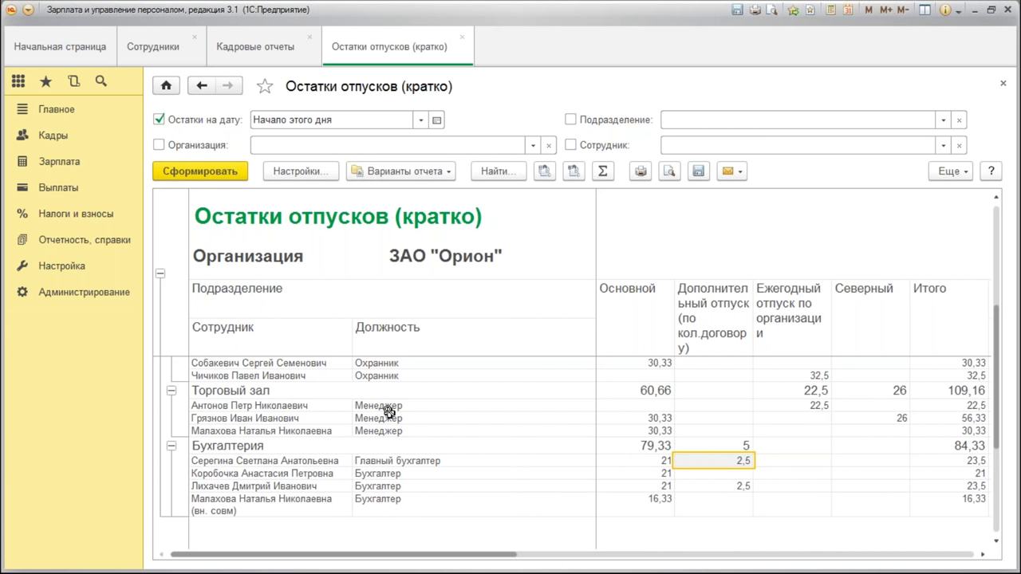
{"action": "left_click", "coordinate": [620, 418]}
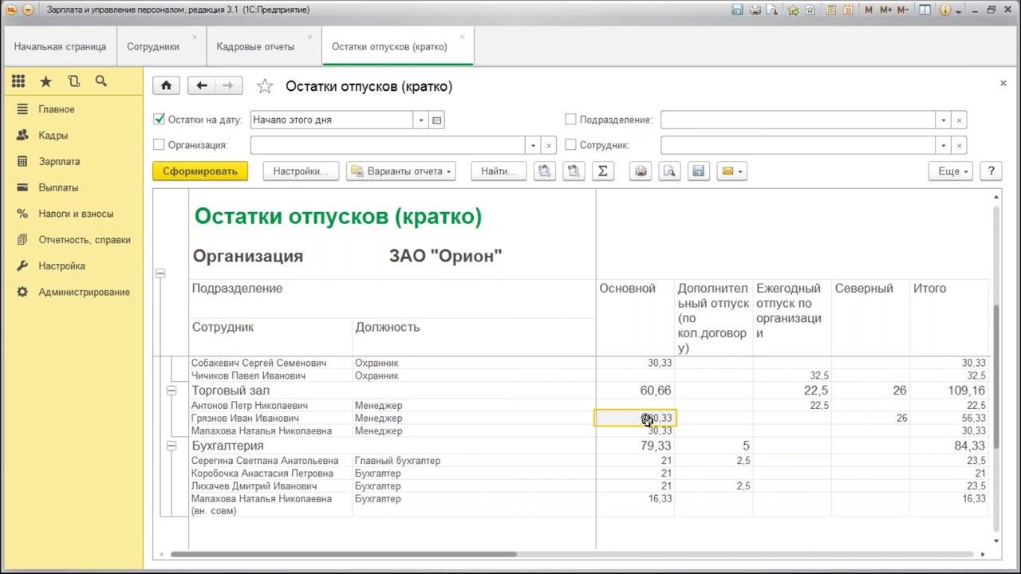
{"action": "left_click", "coordinate": [809, 403]}
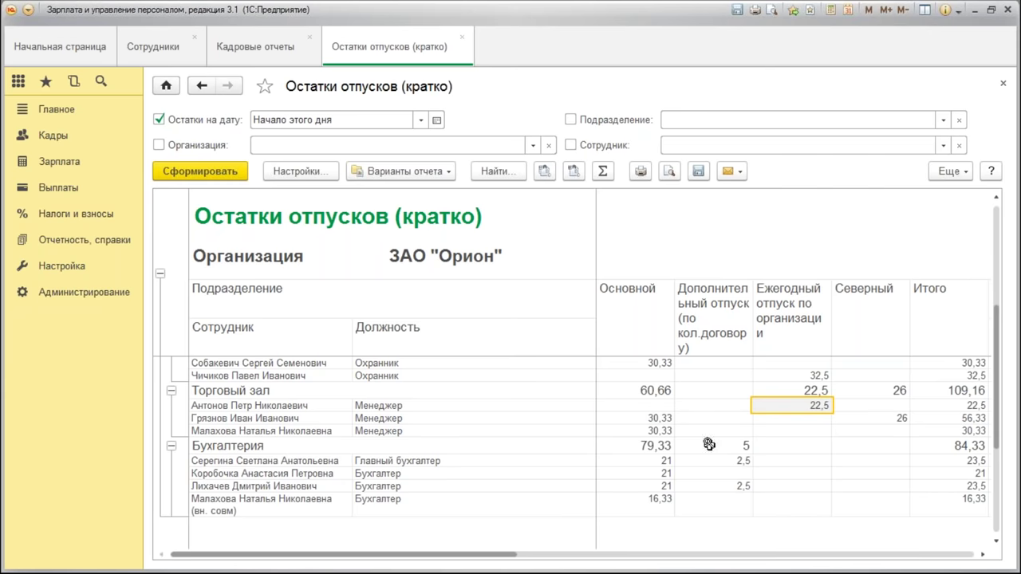
{"action": "left_click", "coordinate": [420, 121]}
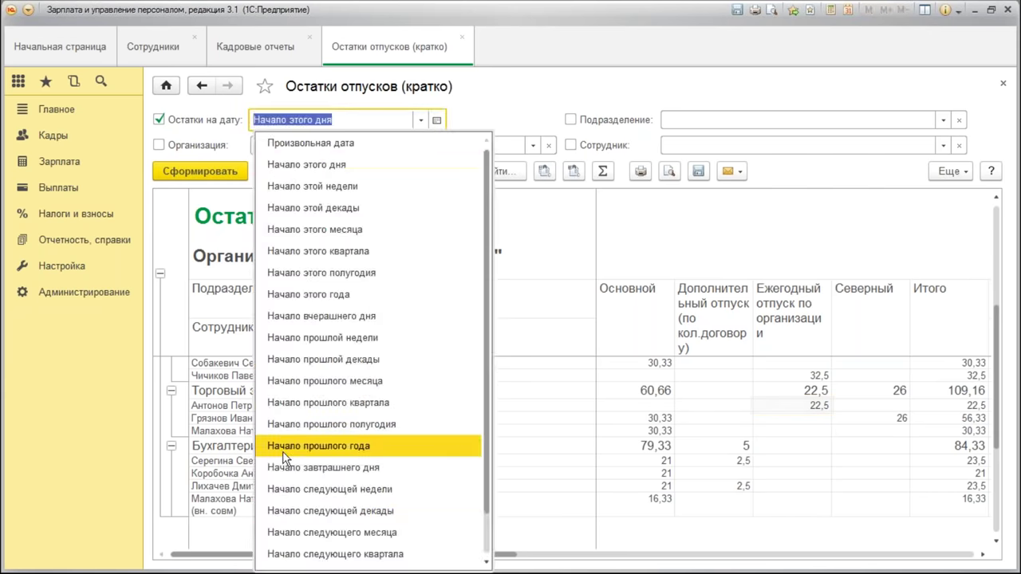
Rebuild the brief leave-balance report with the balance date set to 07.07.2017
{"action": "key", "text": "Escape"}
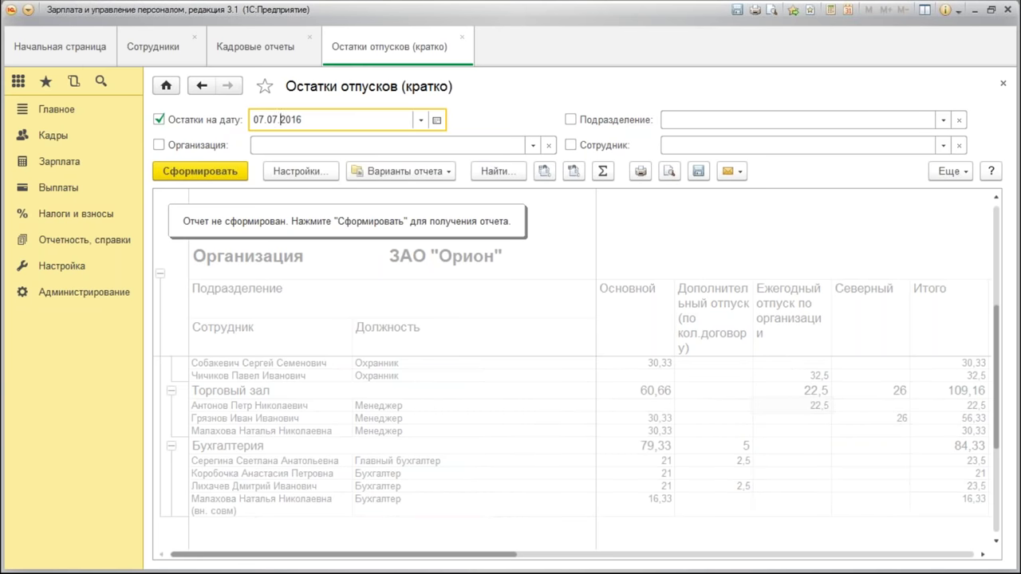
{"action": "left_click", "coordinate": [387, 145]}
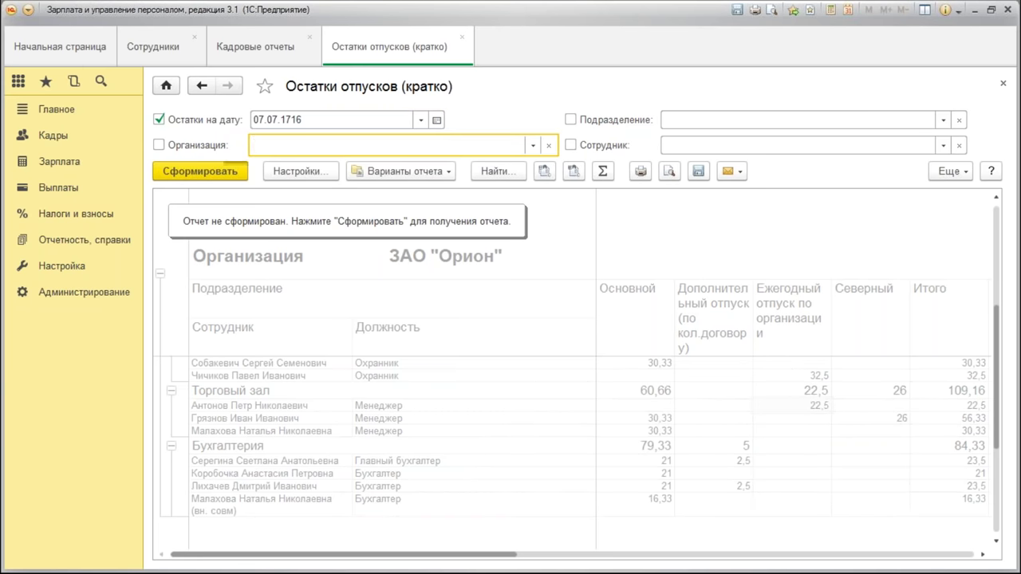
{"action": "key", "text": "ctrl+Return"}
{"action": "left_click", "coordinate": [741, 399]}
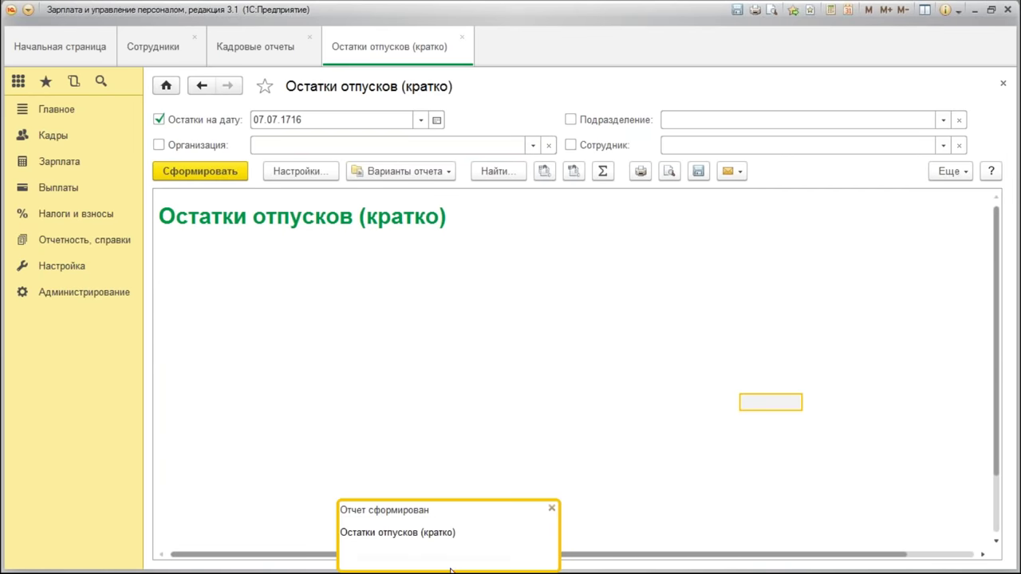
{"action": "left_click", "coordinate": [551, 508]}
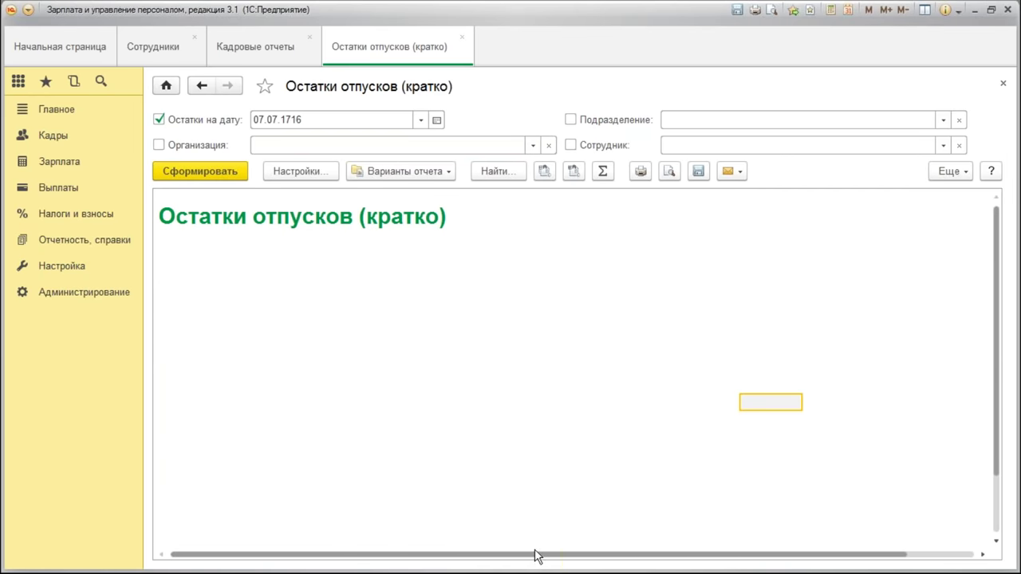
{"action": "left_click", "coordinate": [423, 121]}
{"action": "left_click", "coordinate": [337, 119]}
{"action": "left_click", "coordinate": [331, 116]}
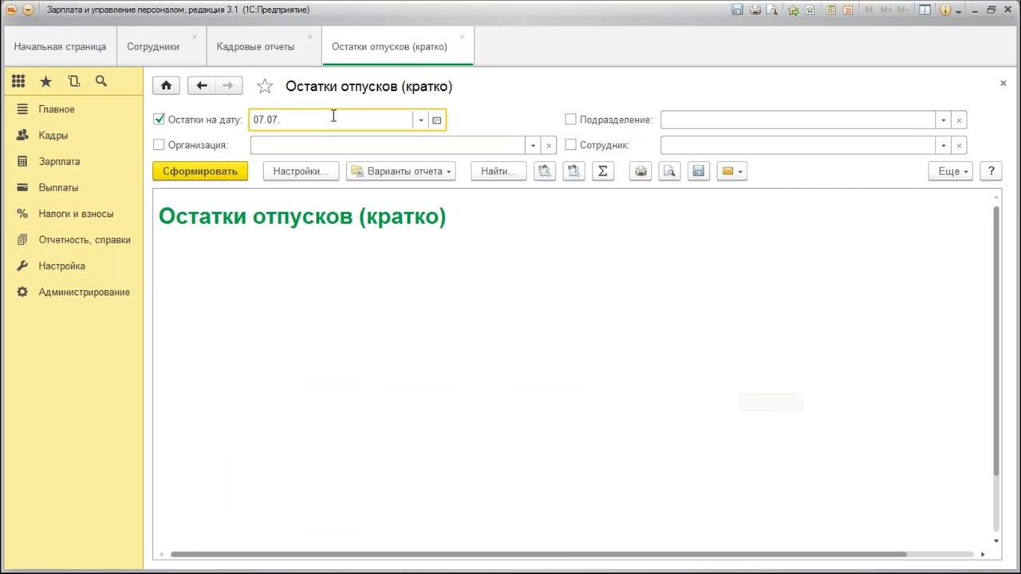
{"action": "type", "text": "7"}
{"action": "key", "text": "Tab"}
{"action": "left_click", "coordinate": [196, 175]}
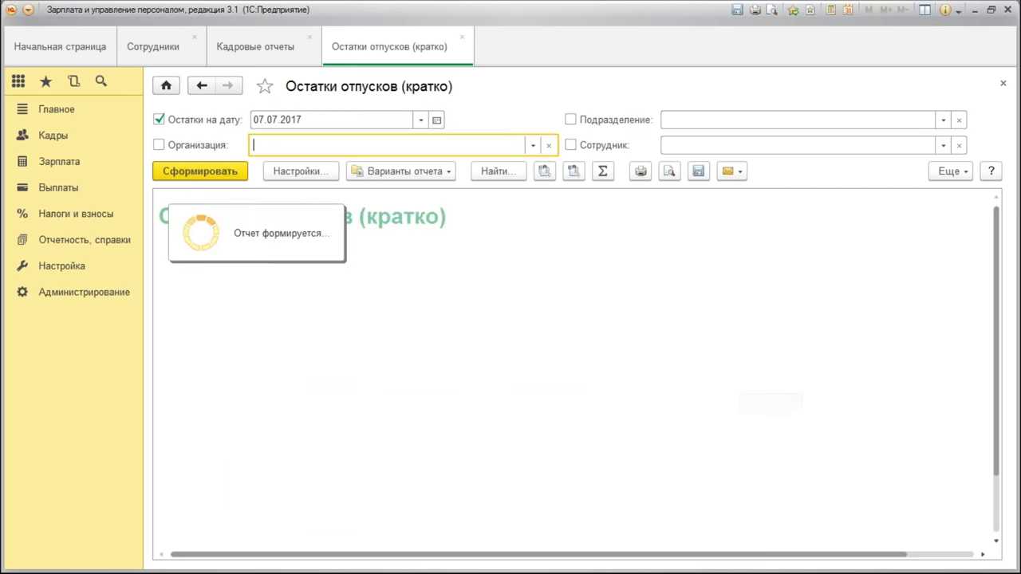
Review the larger balances (Бухгалтерия 171,33 days, 8 additional) and close the report
{"action": "left_click", "coordinate": [894, 394]}
{"action": "scroll", "coordinate": [894, 395], "scroll_direction": "down", "scroll_amount": 3}
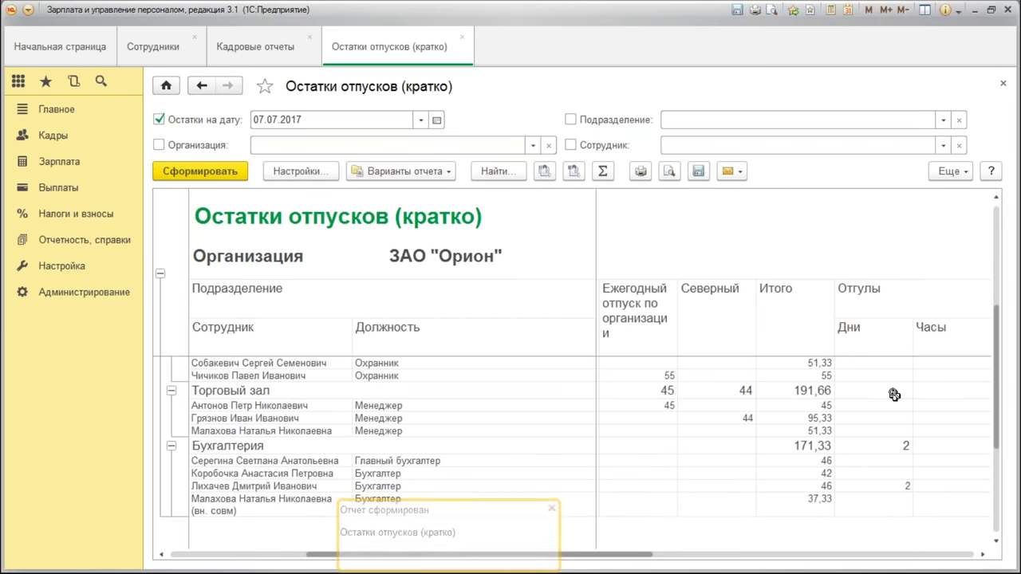
{"action": "scroll", "coordinate": [894, 395], "scroll_direction": "up", "scroll_amount": 3}
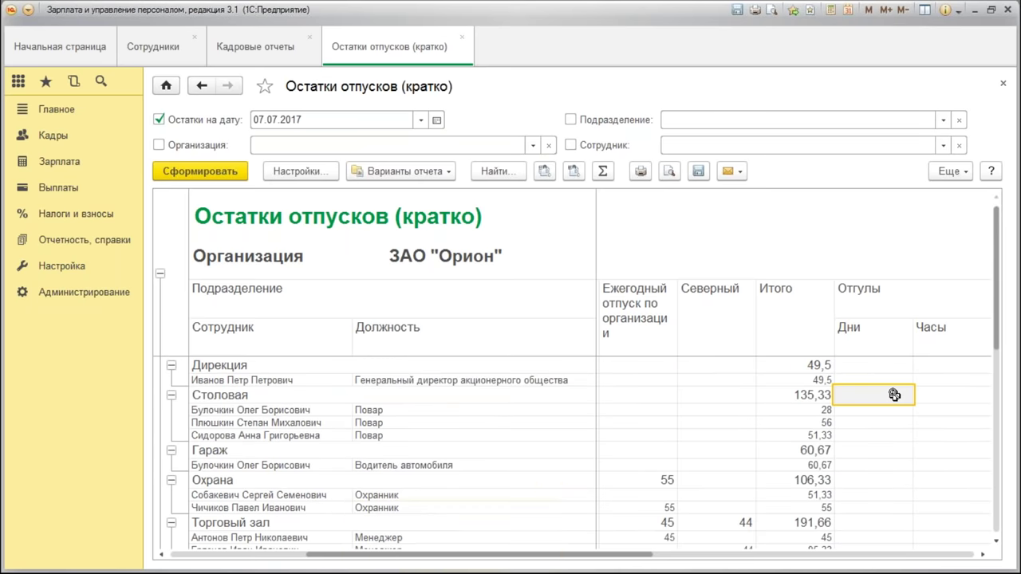
{"action": "left_click_drag", "start_coordinate": [630, 556], "coordinate": [418, 556]}
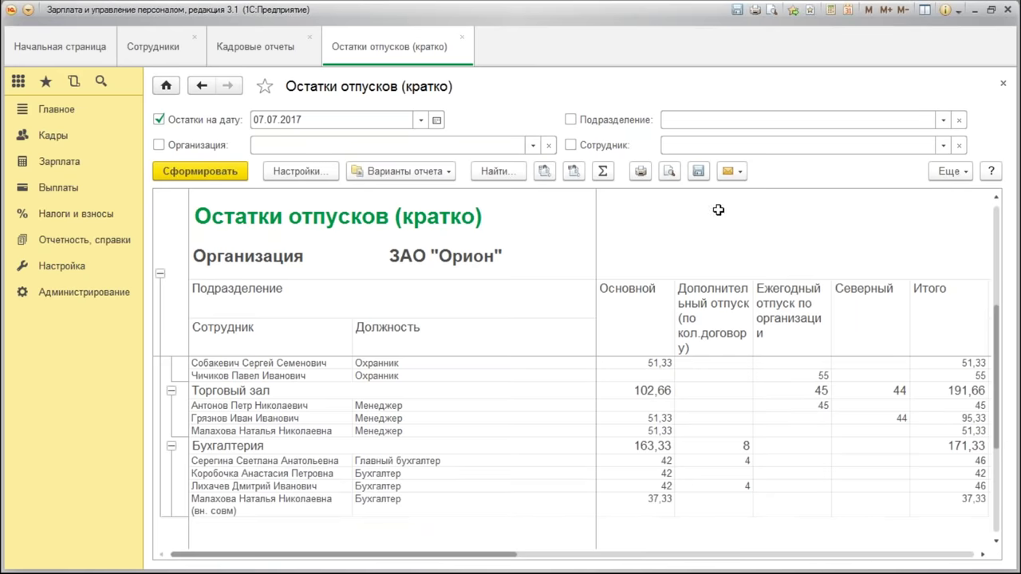
{"action": "scroll", "coordinate": [454, 364], "scroll_direction": "up", "scroll_amount": 3}
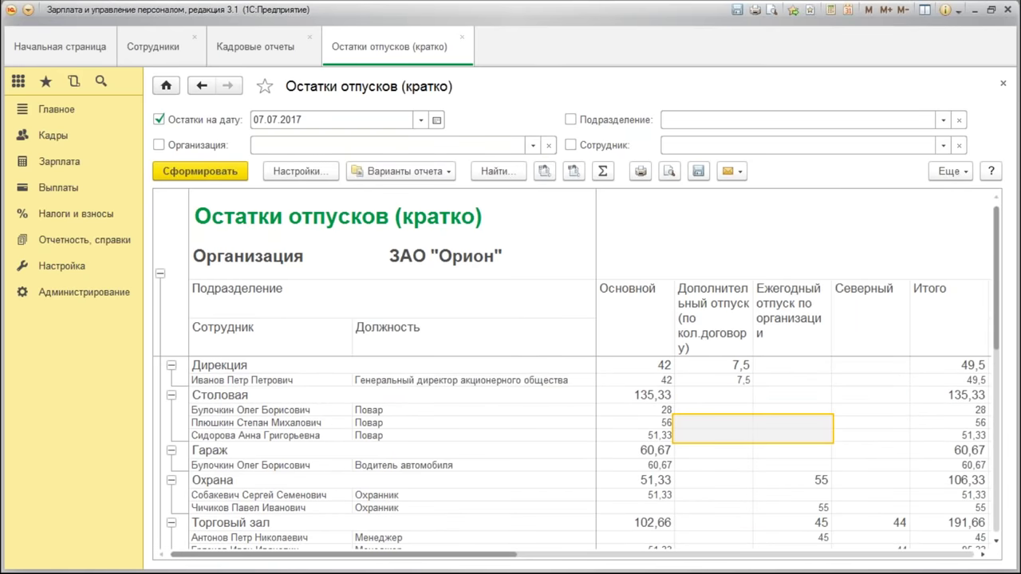
{"action": "left_click", "coordinate": [462, 37]}
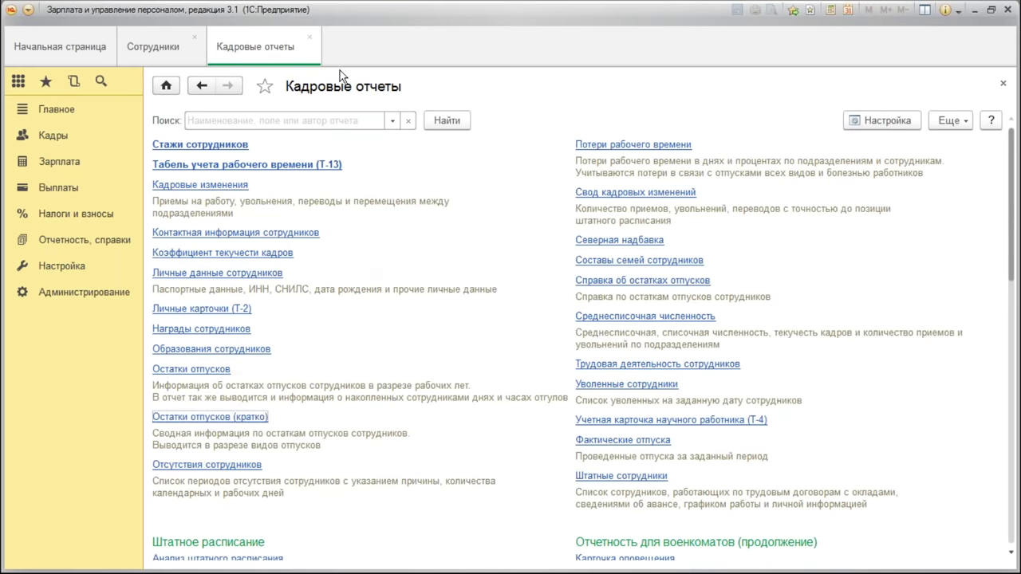
Inspect the Дополнительный отпуск (по кол.договору) seniority scale in Виды отпусков, then close the forms
{"action": "left_click", "coordinate": [308, 38]}
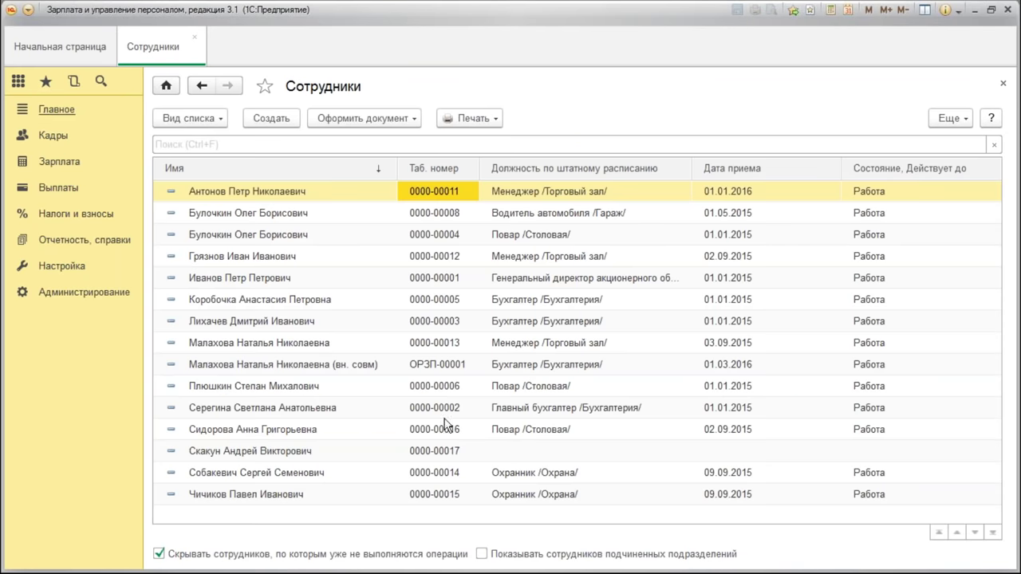
{"action": "left_click", "coordinate": [80, 265]}
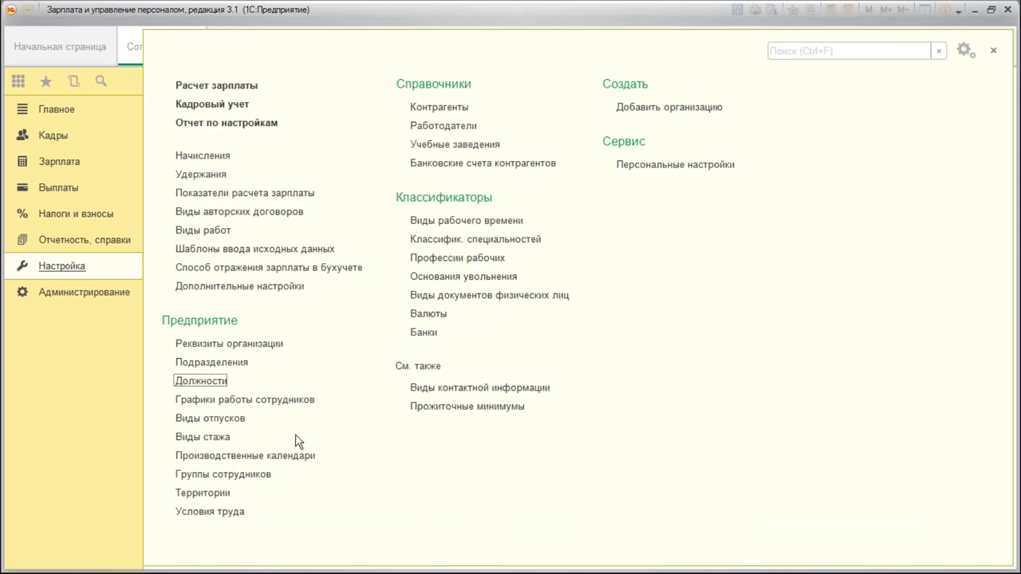
{"action": "mouse_move", "coordinate": [225, 408]}
{"action": "left_click", "coordinate": [237, 419]}
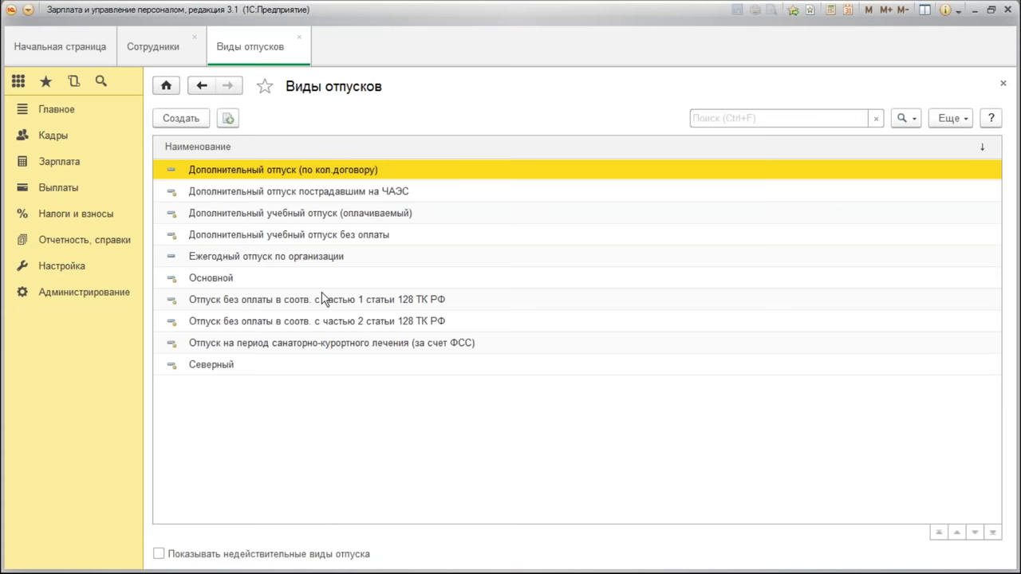
{"action": "double_click", "coordinate": [251, 169]}
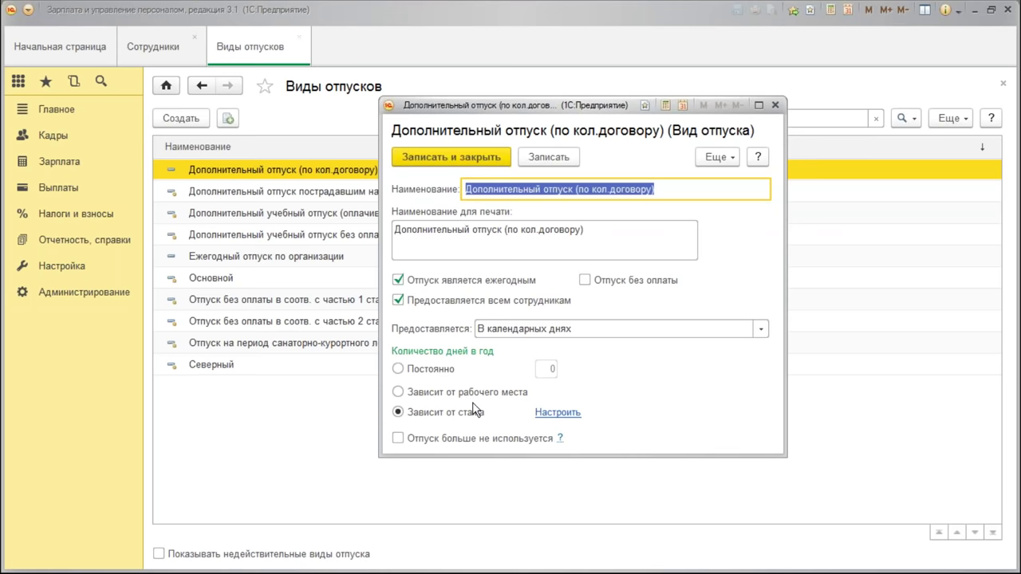
{"action": "left_click", "coordinate": [557, 412]}
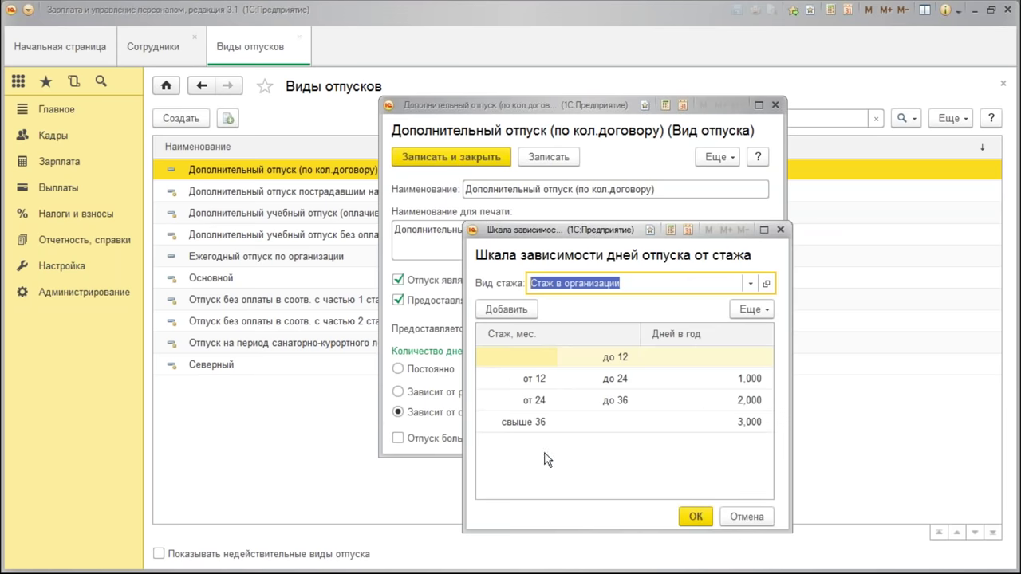
{"action": "left_click", "coordinate": [691, 517]}
{"action": "left_click", "coordinate": [774, 104]}
{"action": "left_click", "coordinate": [301, 38]}
{"action": "left_click", "coordinate": [48, 136]}
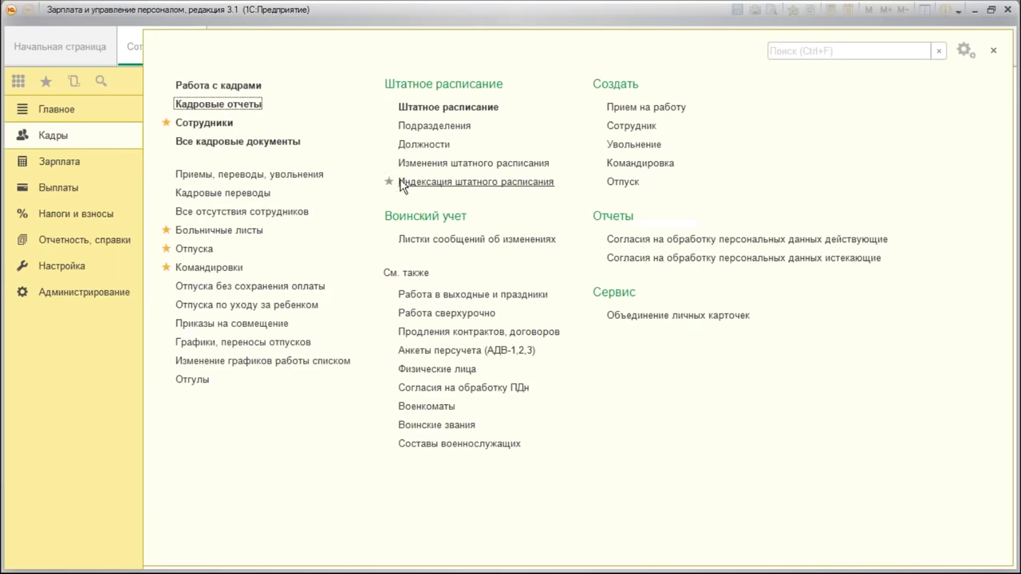
Generate Справка об остатках отпусков for another employee, noting the zero-day extra contract leave line
{"action": "left_click", "coordinate": [218, 105]}
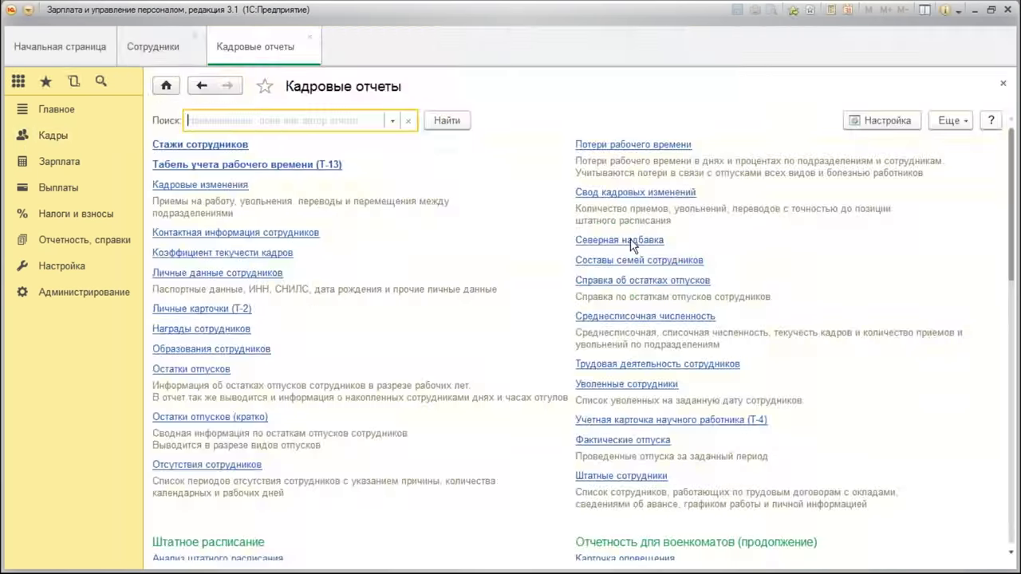
{"action": "left_click", "coordinate": [667, 281]}
{"action": "left_click", "coordinate": [882, 118]}
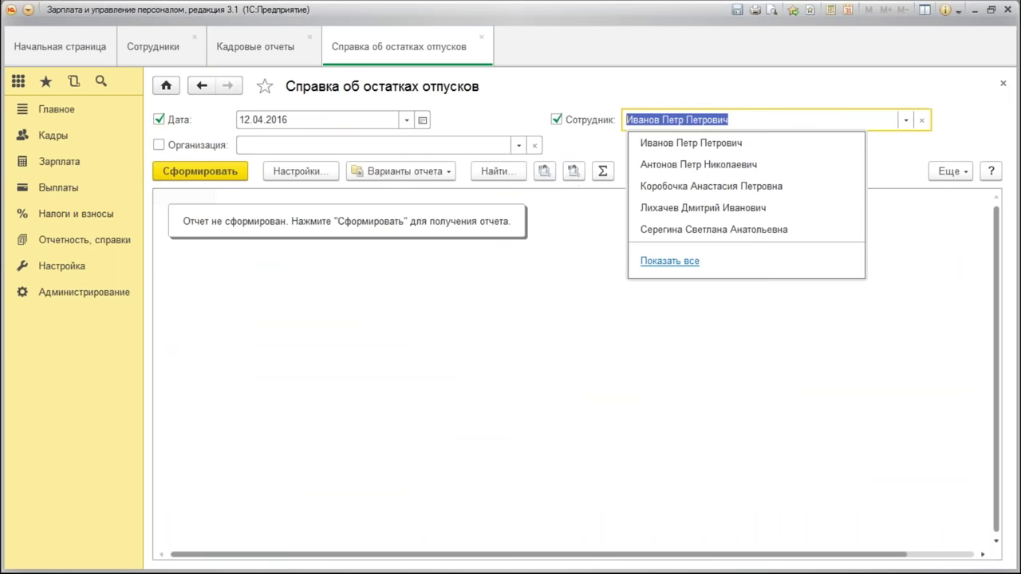
{"action": "left_click", "coordinate": [680, 164]}
{"action": "left_click", "coordinate": [185, 174]}
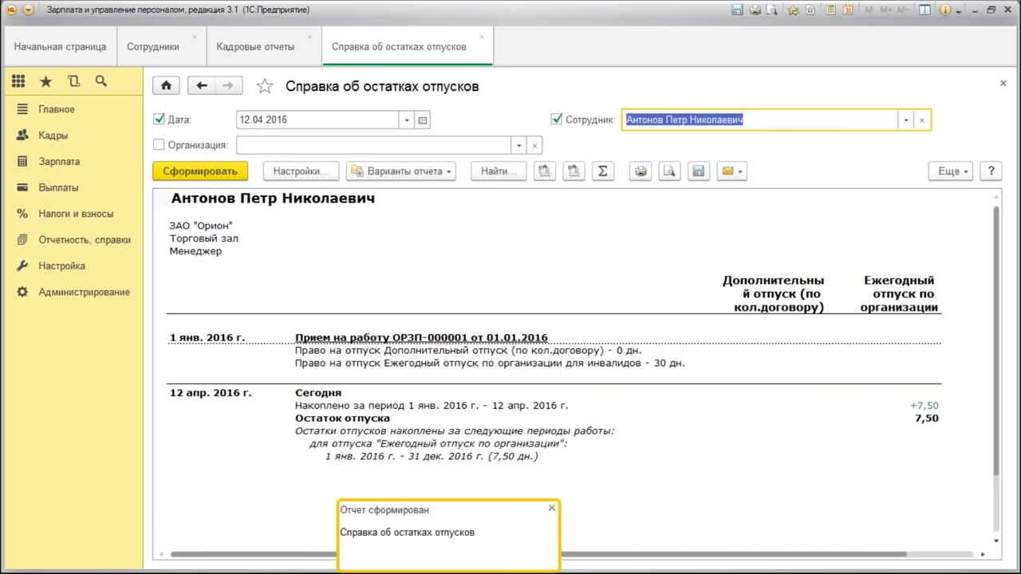
{"action": "left_click", "coordinate": [721, 483]}
{"action": "left_click", "coordinate": [548, 355]}
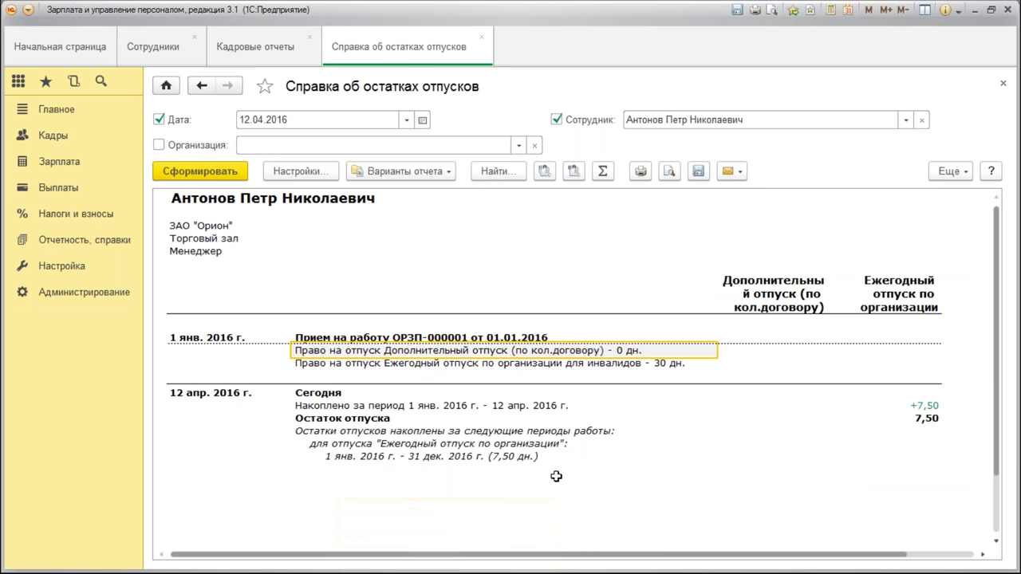
Regenerate the statement as of 01.01.2018 and look at the 2017 accrual period line
{"action": "left_click", "coordinate": [406, 121]}
{"action": "left_click", "coordinate": [404, 120]}
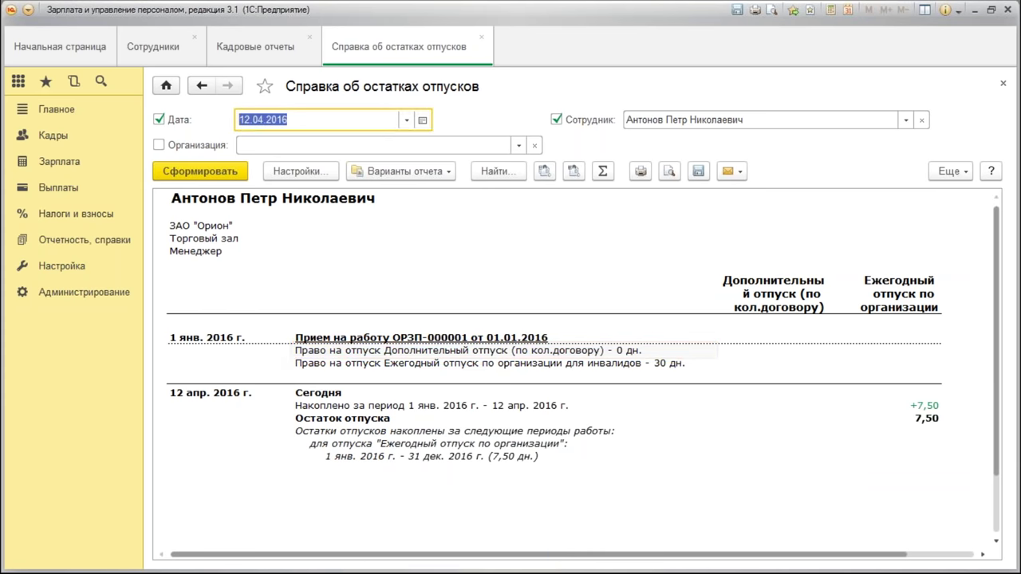
{"action": "type", "text": "01.01."}
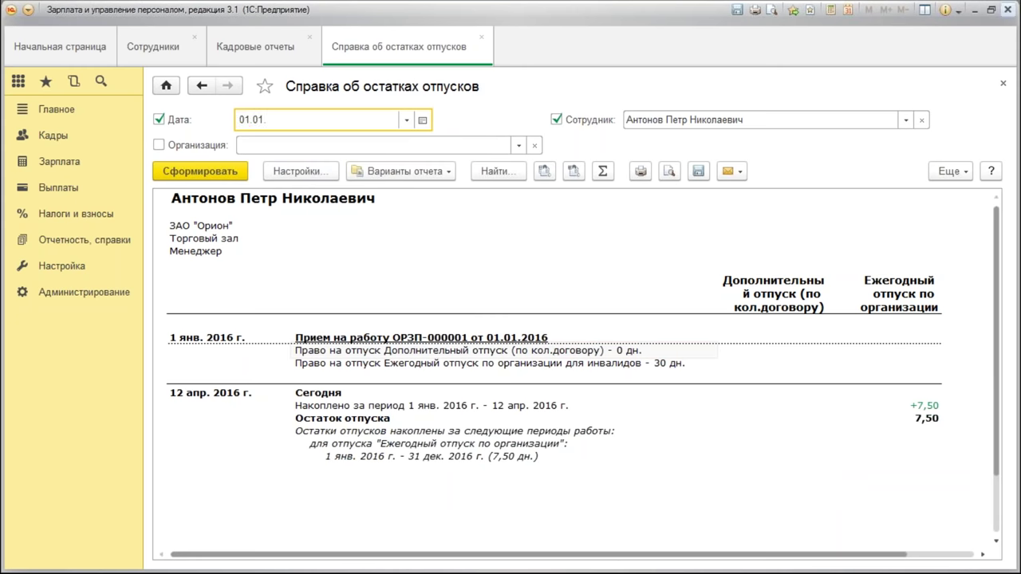
{"action": "type", "text": "2018"}
{"action": "key", "text": "Tab"}
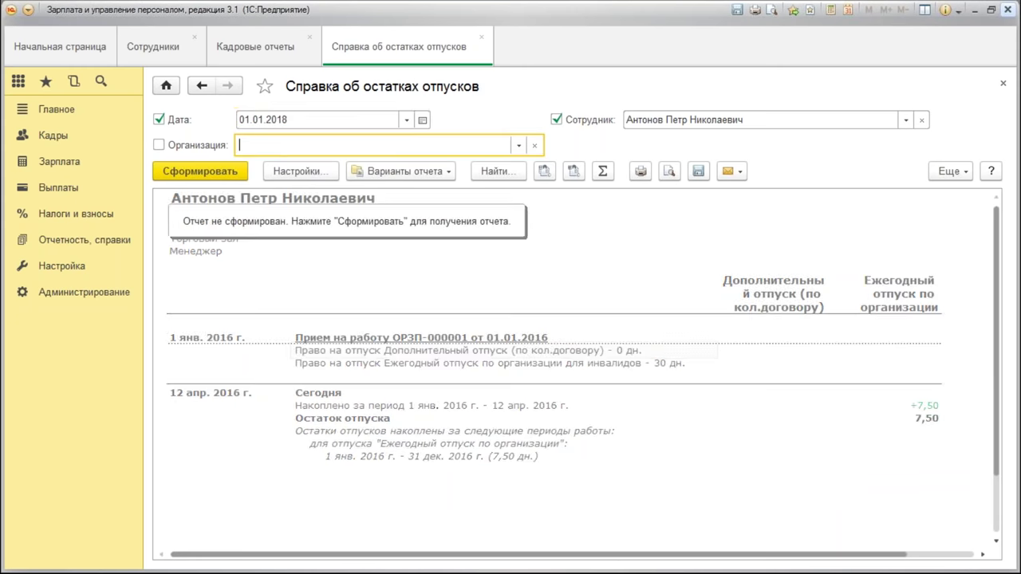
{"action": "left_click", "coordinate": [180, 175]}
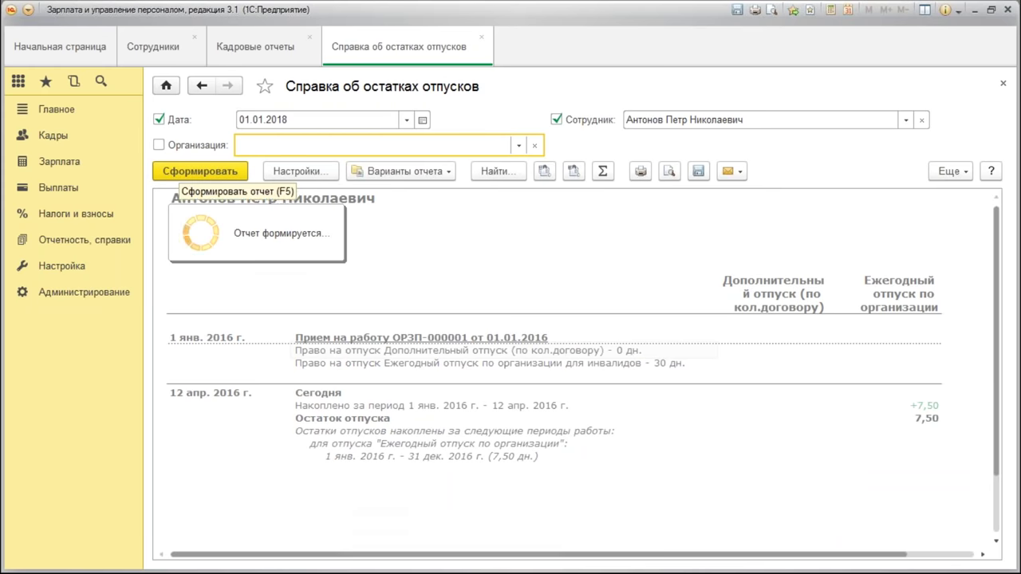
{"action": "left_click", "coordinate": [716, 442]}
{"action": "left_click", "coordinate": [395, 471]}
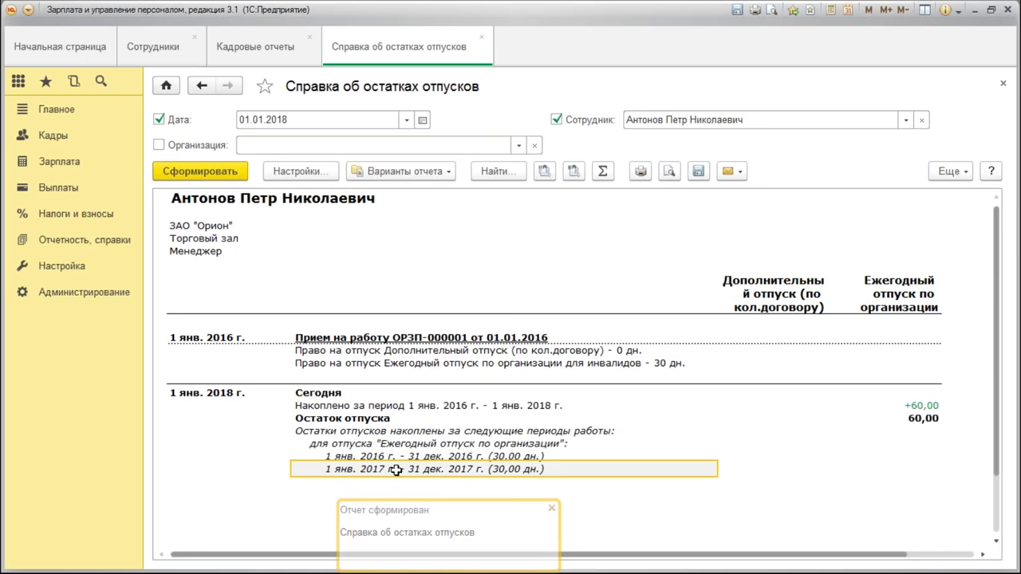
Rebuild again, review the 60-day annual leave breakdown lines, and close the report
{"action": "left_click", "coordinate": [214, 171]}
{"action": "left_click", "coordinate": [398, 435]}
{"action": "left_click", "coordinate": [554, 445]}
{"action": "scroll", "coordinate": [840, 464], "scroll_direction": "down", "scroll_amount": 2}
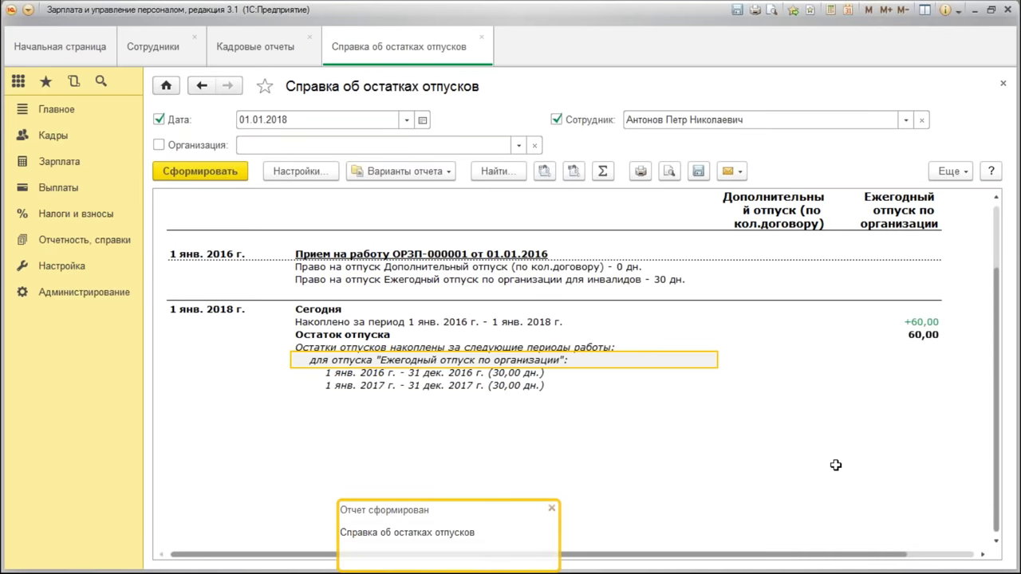
{"action": "key", "text": "Down"}
{"action": "key", "text": "Down"}
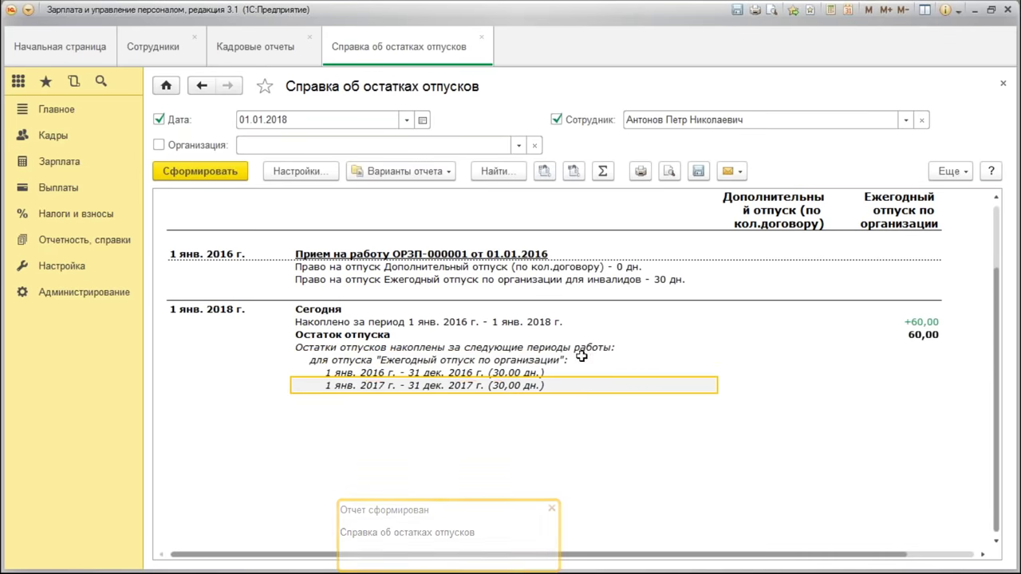
{"action": "scroll", "coordinate": [958, 279], "scroll_direction": "up", "scroll_amount": 2}
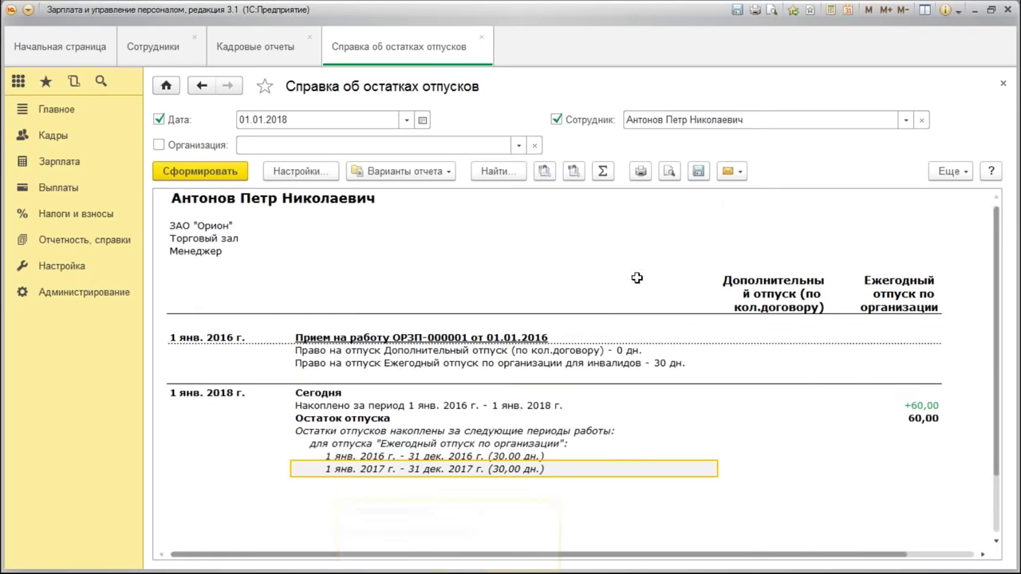
{"action": "left_click", "coordinate": [483, 38]}
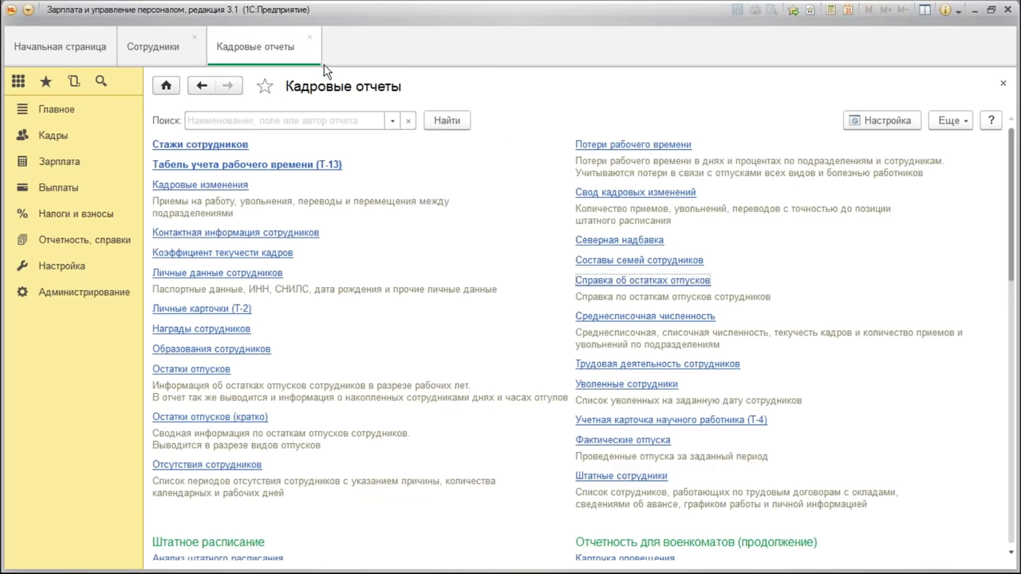
Close the HR reports and employee tabs and create a new vacation document
{"action": "left_click", "coordinate": [309, 36]}
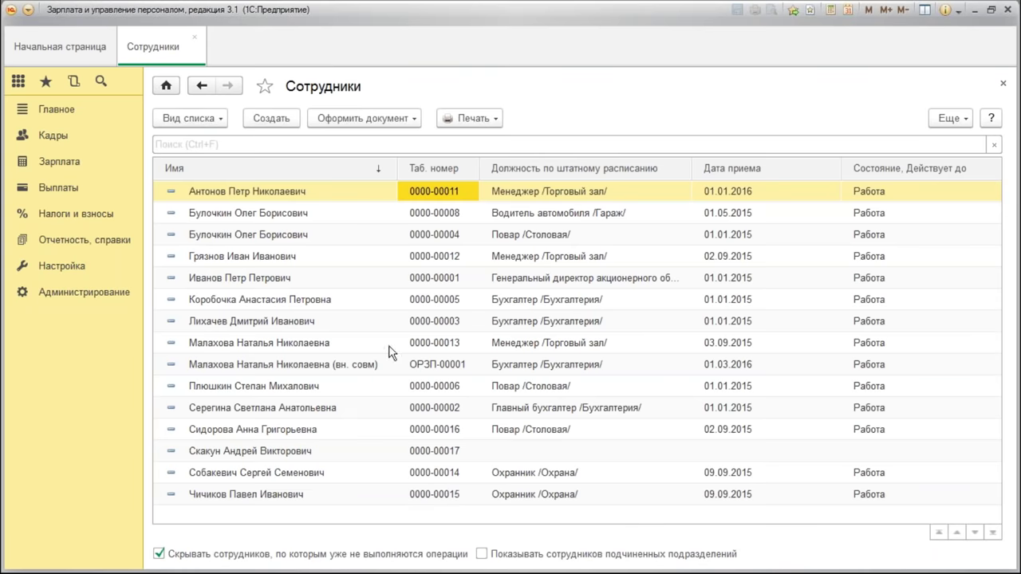
{"action": "left_click", "coordinate": [194, 37]}
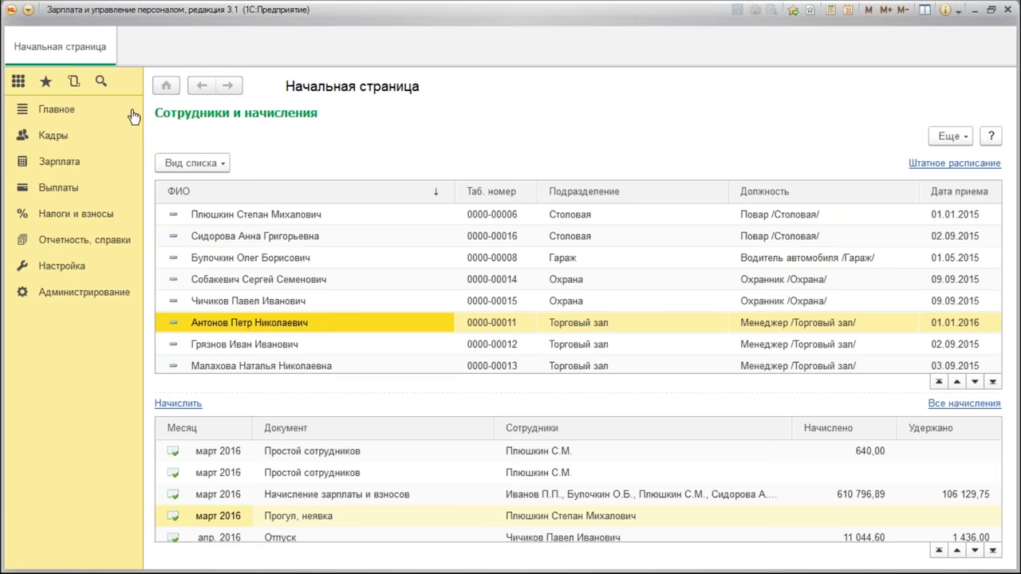
{"action": "left_click", "coordinate": [54, 135]}
{"action": "left_click", "coordinate": [194, 249]}
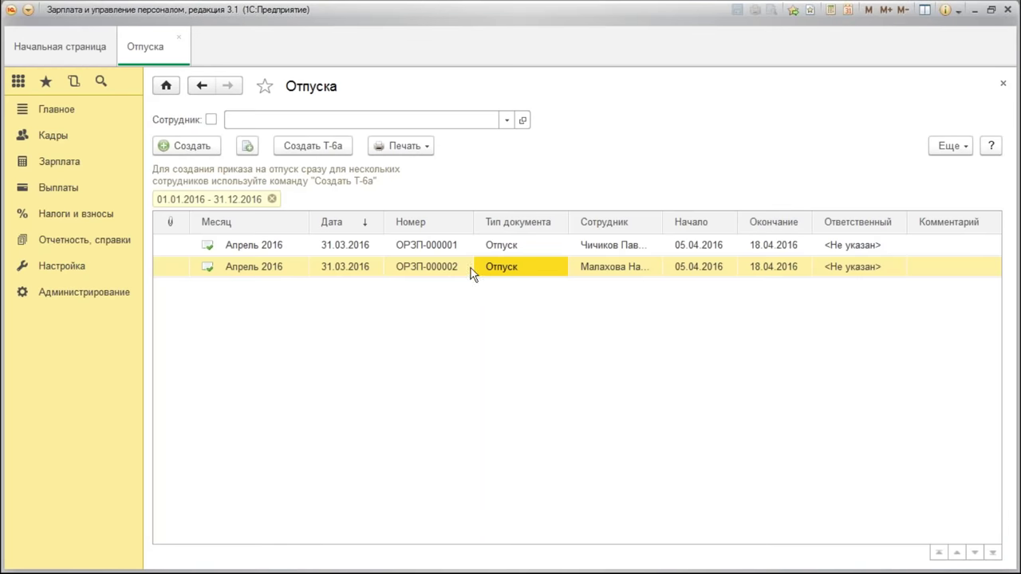
{"action": "left_click", "coordinate": [188, 148]}
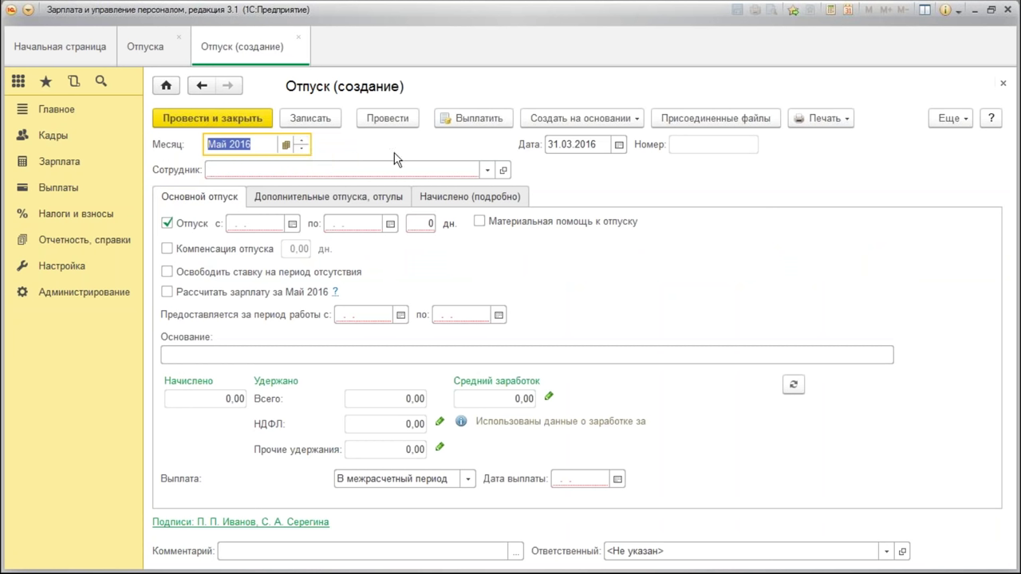
Set the accrual month to April 2016 and select the employee taking the vacation
{"action": "left_click", "coordinate": [301, 141]}
{"action": "left_click", "coordinate": [303, 151]}
{"action": "left_click", "coordinate": [304, 151]}
{"action": "left_click", "coordinate": [485, 170]}
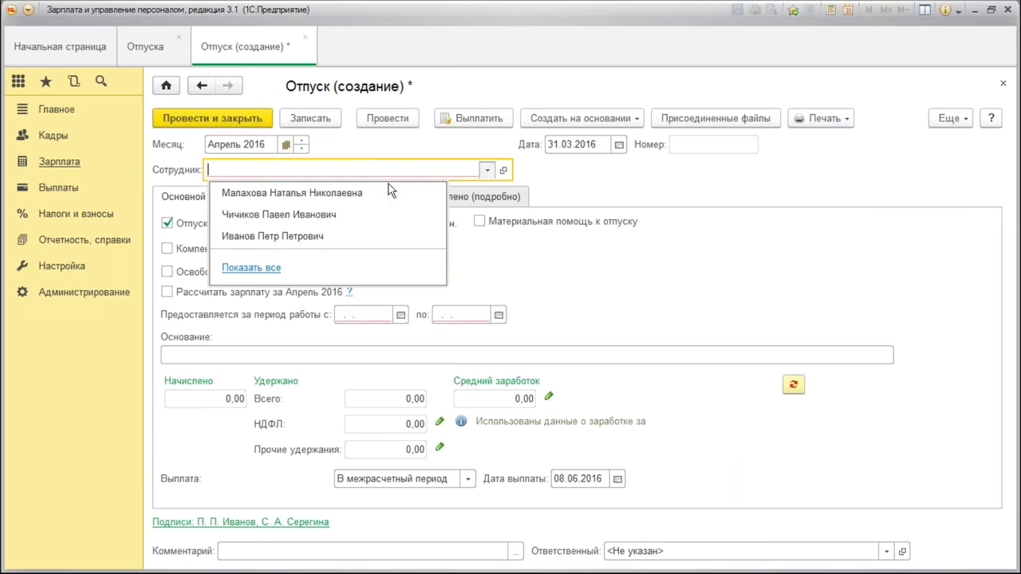
{"action": "left_click", "coordinate": [260, 236]}
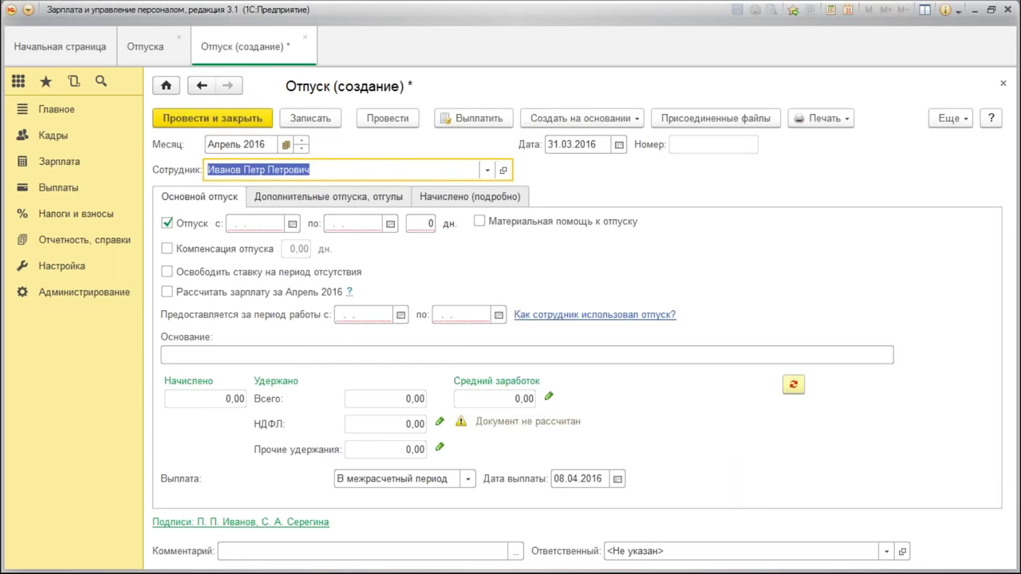
Enter vacation start date 10.04.2016 and 28 days of leave
{"action": "left_click", "coordinate": [257, 226]}
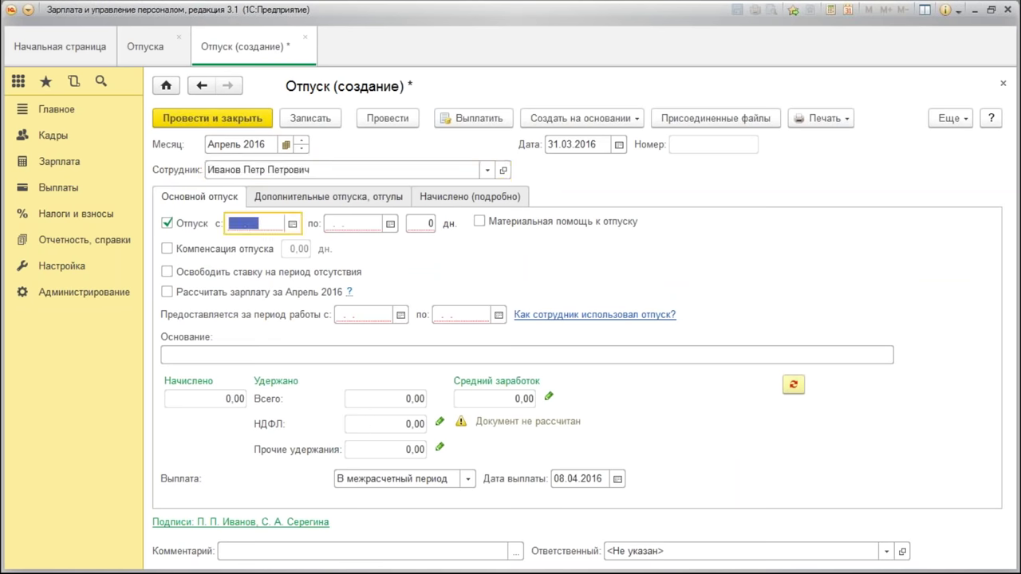
{"action": "type", "text": "10042016"}
{"action": "key", "text": "Tab"}
{"action": "key", "text": "Tab"}
{"action": "type", "text": "28"}
{"action": "key", "text": "Tab"}
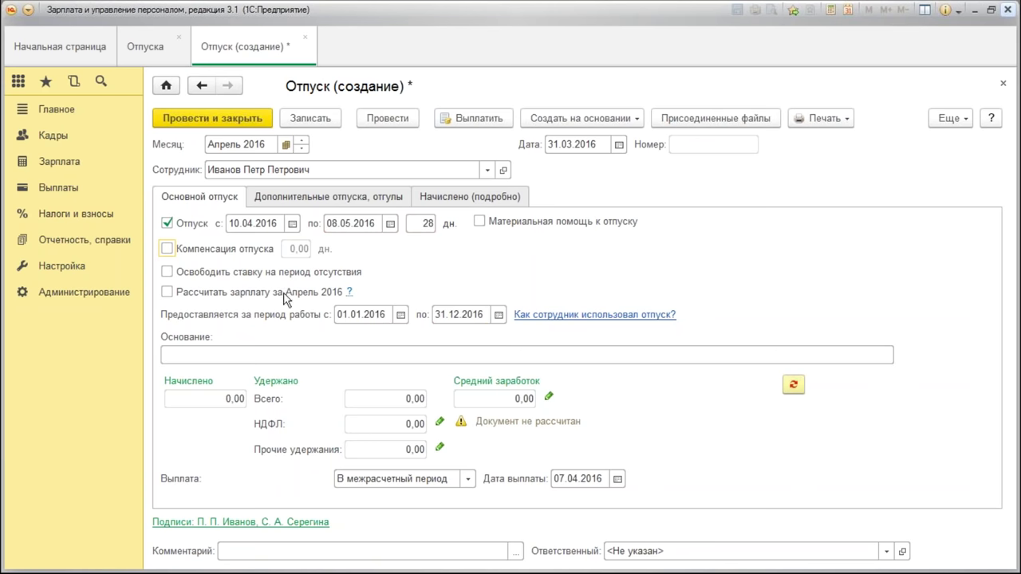
Enable granting additional leave and open the employee's vacation-usage report
{"action": "left_click", "coordinate": [309, 200]}
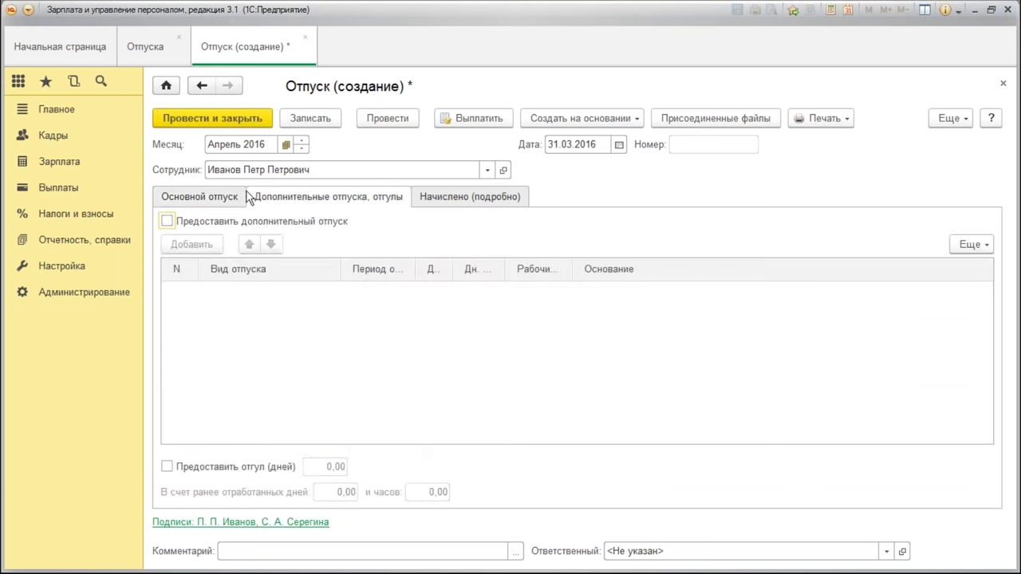
{"action": "left_click", "coordinate": [169, 222]}
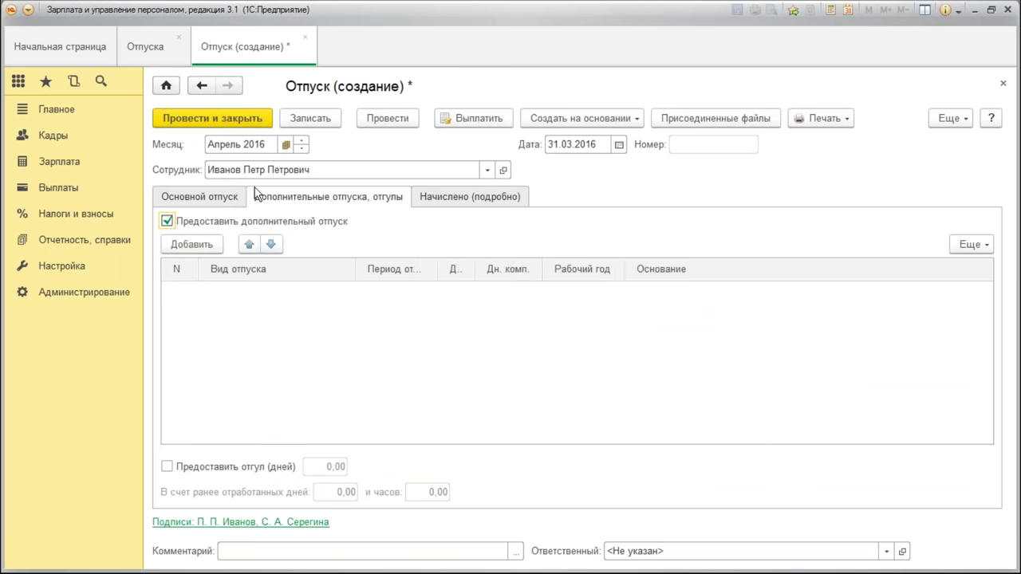
{"action": "left_click", "coordinate": [197, 201]}
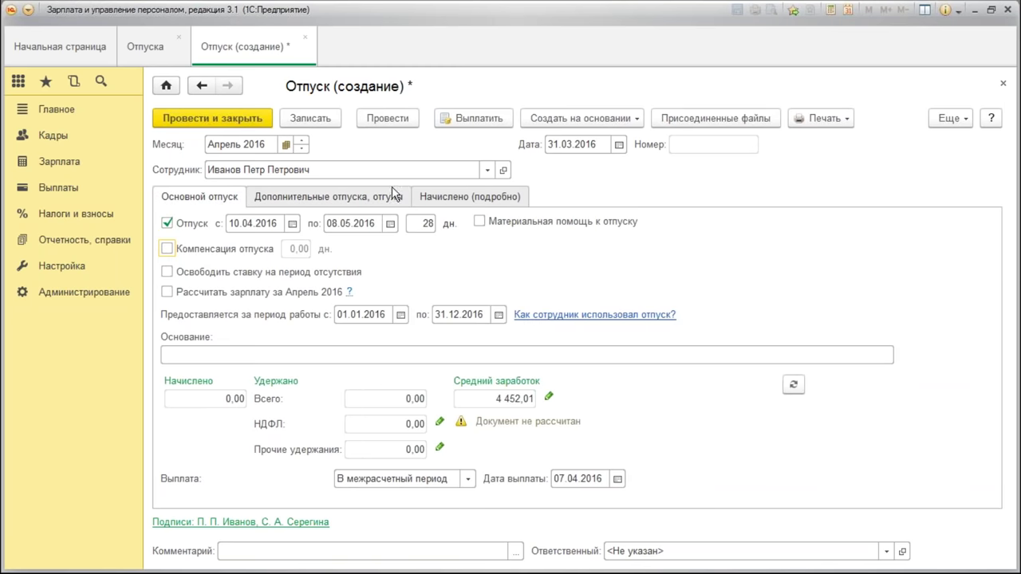
{"action": "left_click", "coordinate": [604, 315]}
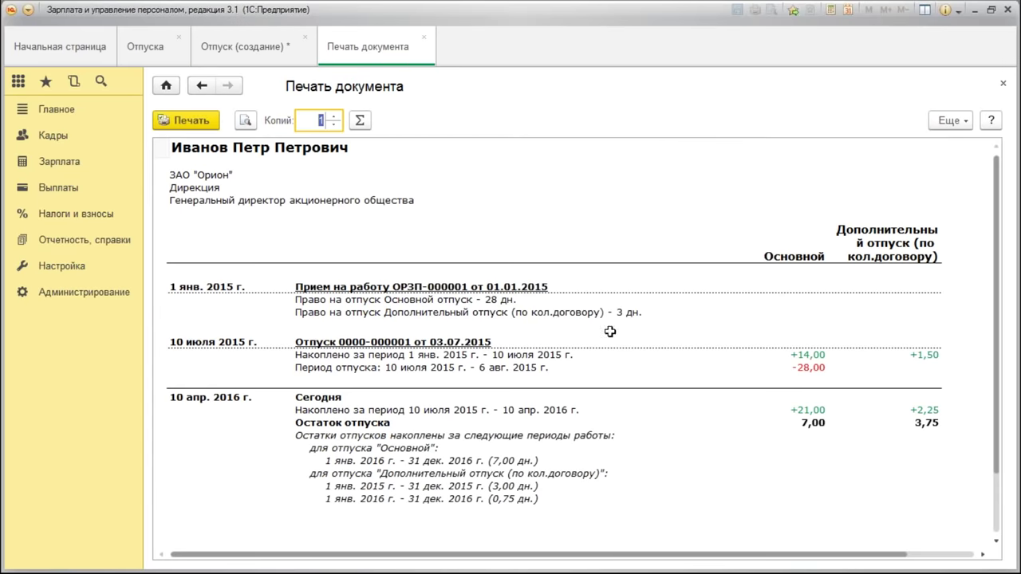
Note the 3-day contract leave entitlement in the report, close it, and return to additional leave
{"action": "left_click", "coordinate": [497, 311]}
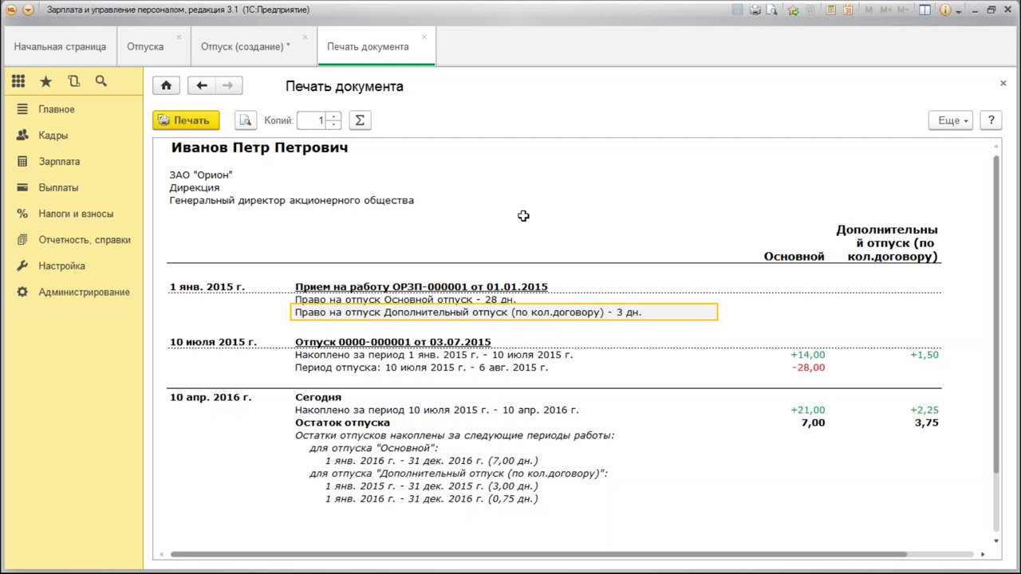
{"action": "left_click", "coordinate": [424, 37]}
{"action": "left_click", "coordinate": [316, 197]}
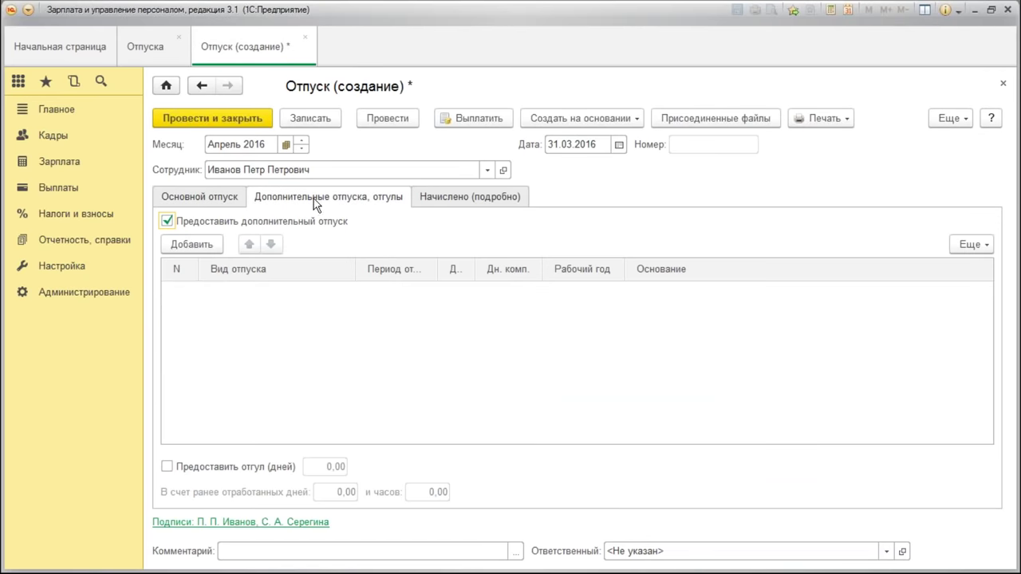
Add an additional-leave row of type Дополнительный отпуск (по кол.договору)
{"action": "left_click", "coordinate": [185, 244]}
{"action": "left_click", "coordinate": [277, 338]}
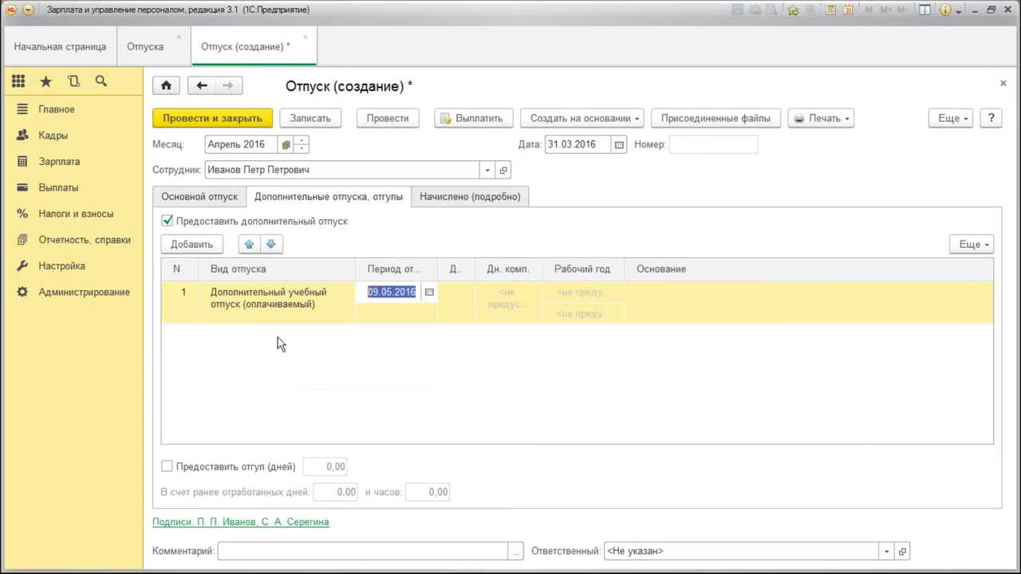
{"action": "left_click", "coordinate": [268, 295]}
{"action": "left_click", "coordinate": [331, 293]}
{"action": "left_click", "coordinate": [286, 331]}
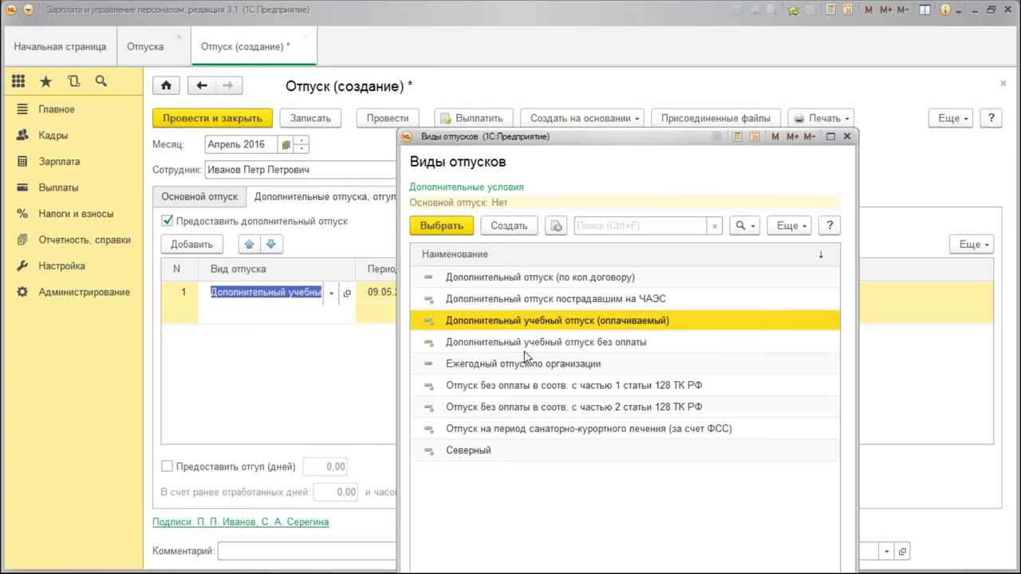
{"action": "double_click", "coordinate": [605, 279]}
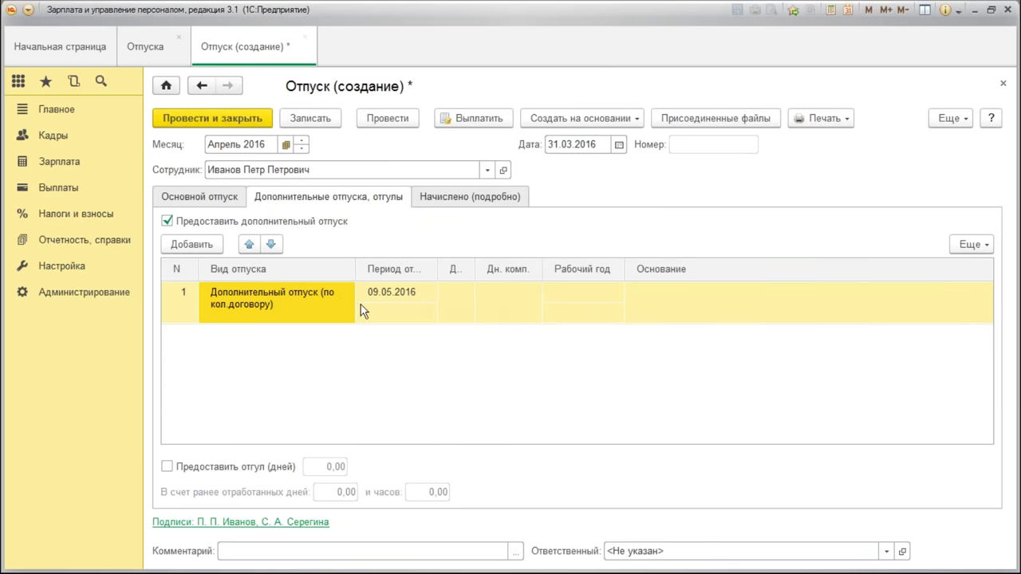
Confirm 3 days of contract leave, 09.05.2016–12.05.2016, and review the 138 012,31 accrual
{"action": "left_click", "coordinate": [202, 199]}
{"action": "left_click", "coordinate": [297, 198]}
{"action": "left_click", "coordinate": [456, 306]}
{"action": "key", "text": "Return"}
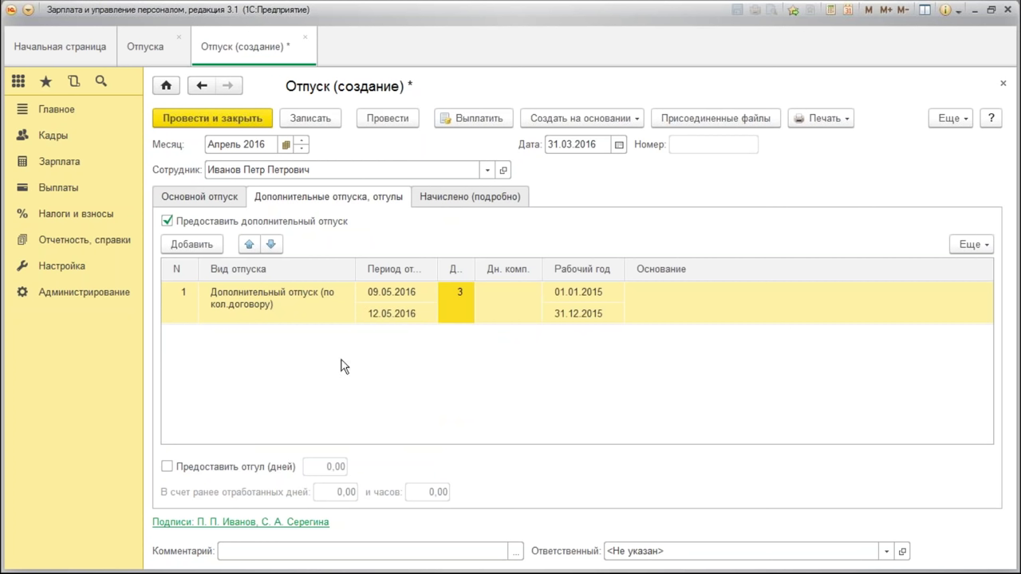
{"action": "left_click", "coordinate": [402, 293]}
{"action": "left_click", "coordinate": [460, 304]}
{"action": "left_click", "coordinate": [389, 316]}
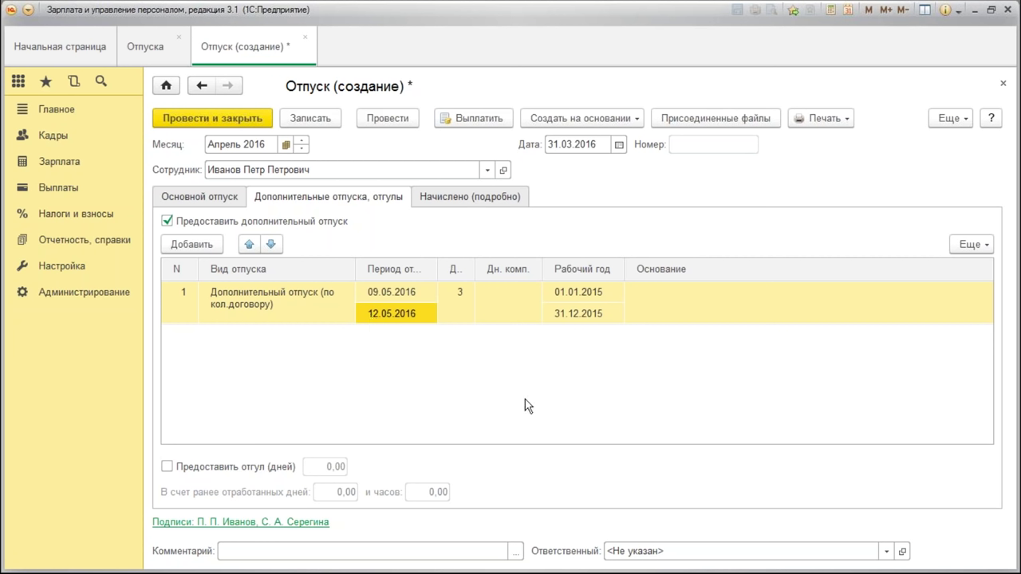
{"action": "left_click", "coordinate": [183, 196]}
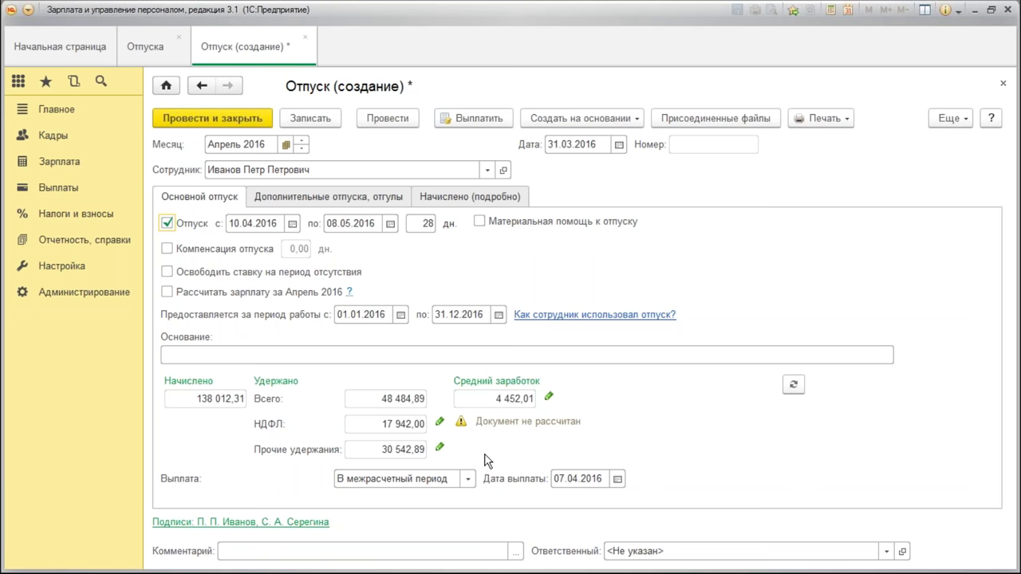
Save the leave document as ОРЗП-000003 and print its Т-6 leave order
{"action": "left_click", "coordinate": [341, 205]}
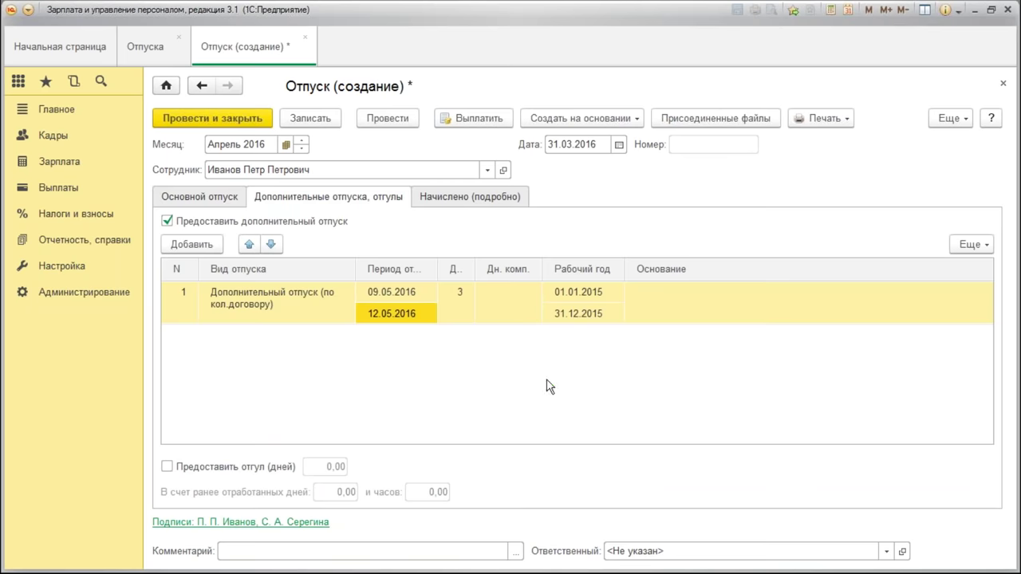
{"action": "left_click", "coordinate": [200, 198]}
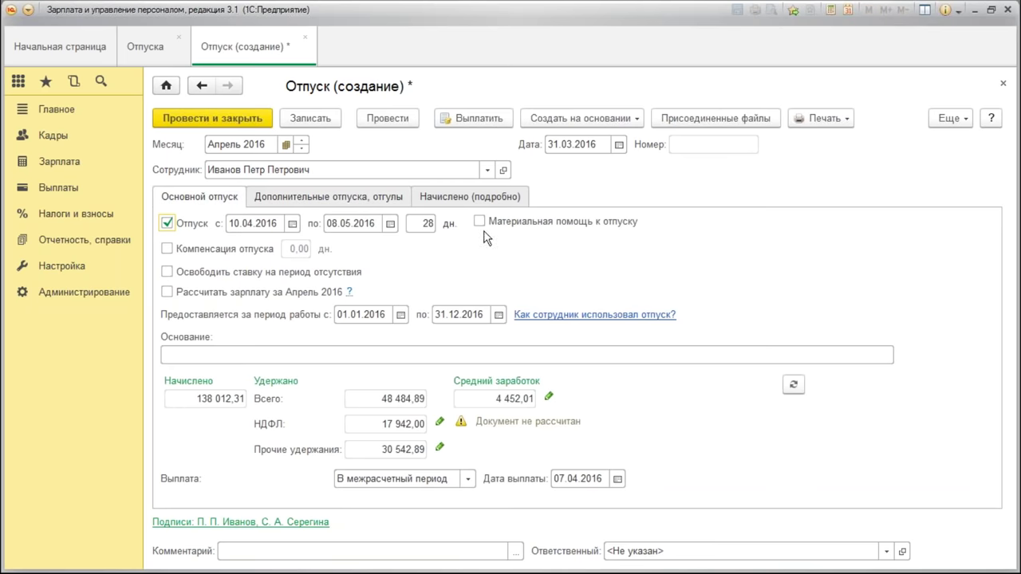
{"action": "left_click", "coordinate": [828, 118]}
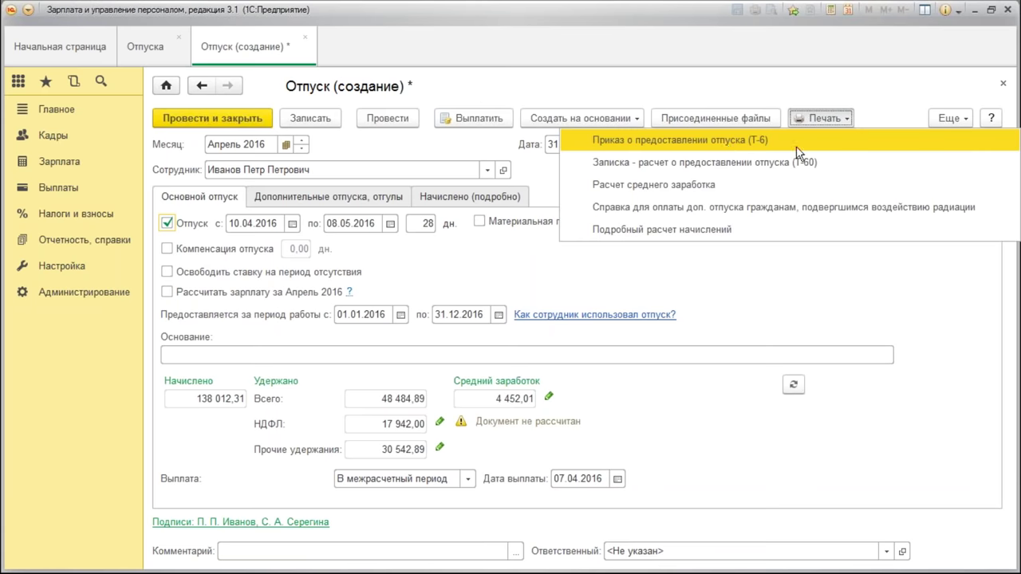
{"action": "left_click", "coordinate": [726, 144]}
{"action": "left_click", "coordinate": [469, 319]}
{"action": "left_click", "coordinate": [437, 310]}
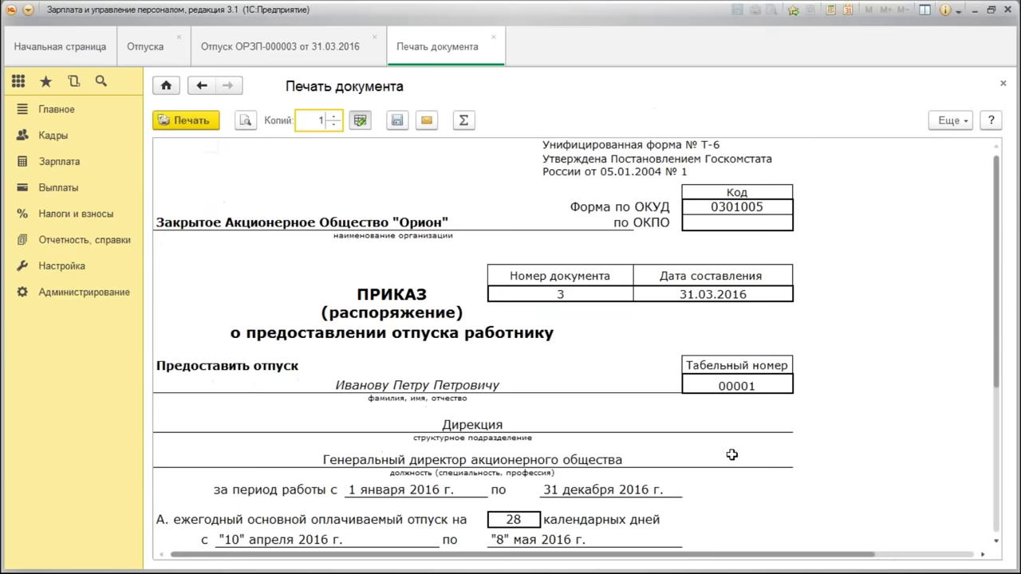
Check the Т-6 order: 28 main plus 3 additional days, 31 days 10.04.2016–12.05.2016
{"action": "scroll", "coordinate": [989, 343], "scroll_direction": "down", "scroll_amount": 3}
{"action": "scroll", "coordinate": [989, 343], "scroll_direction": "down", "scroll_amount": 3}
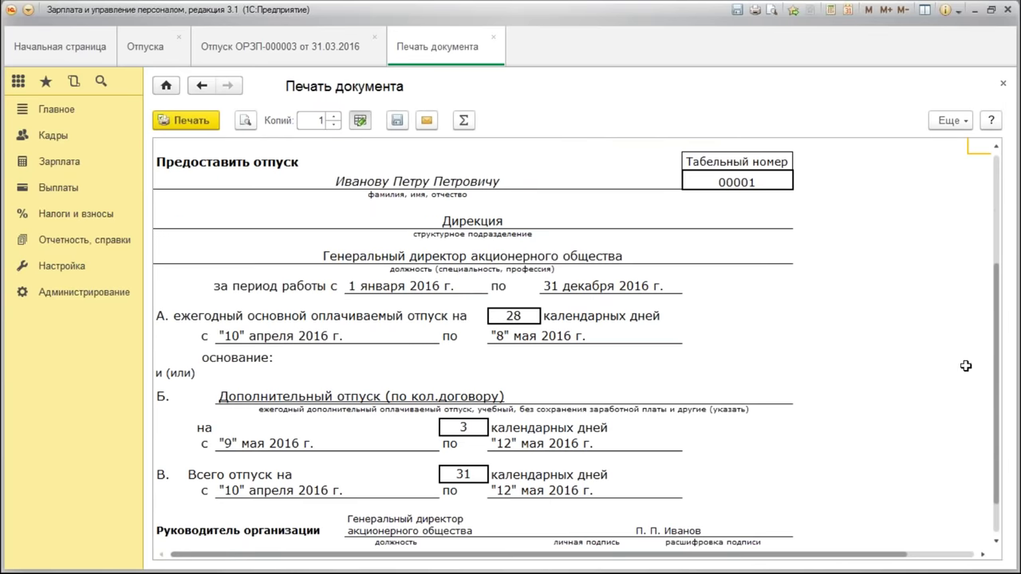
{"action": "scroll", "coordinate": [927, 369], "scroll_direction": "down", "scroll_amount": 1}
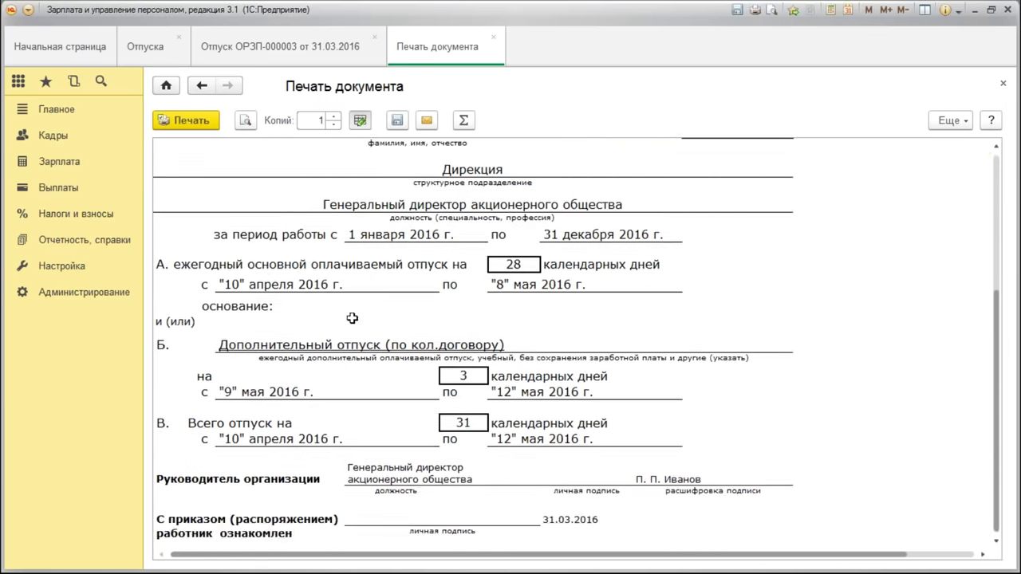
{"action": "left_click", "coordinate": [190, 268]}
{"action": "left_click", "coordinate": [264, 284]}
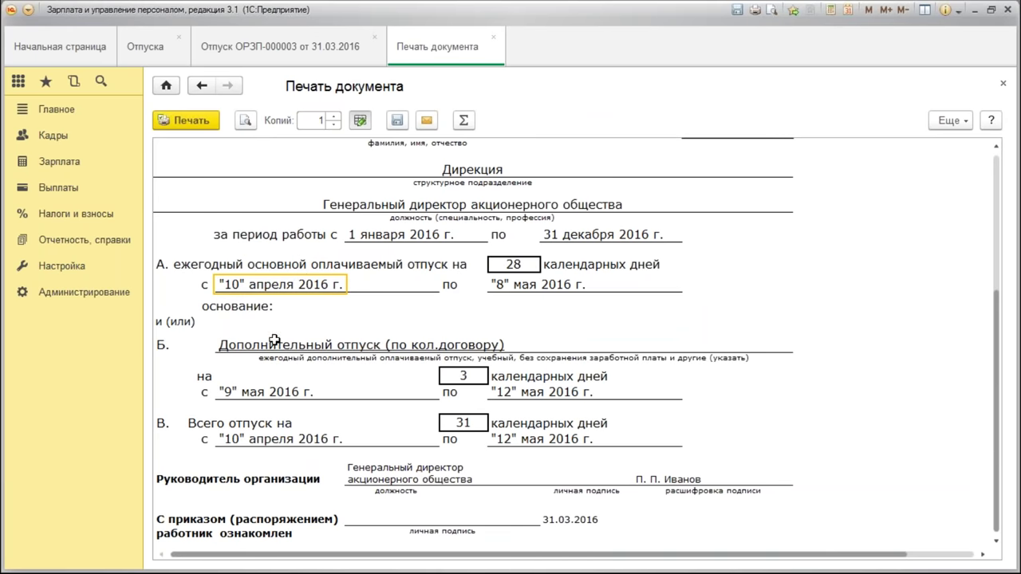
{"action": "left_click", "coordinate": [238, 390]}
{"action": "left_click", "coordinate": [609, 385]}
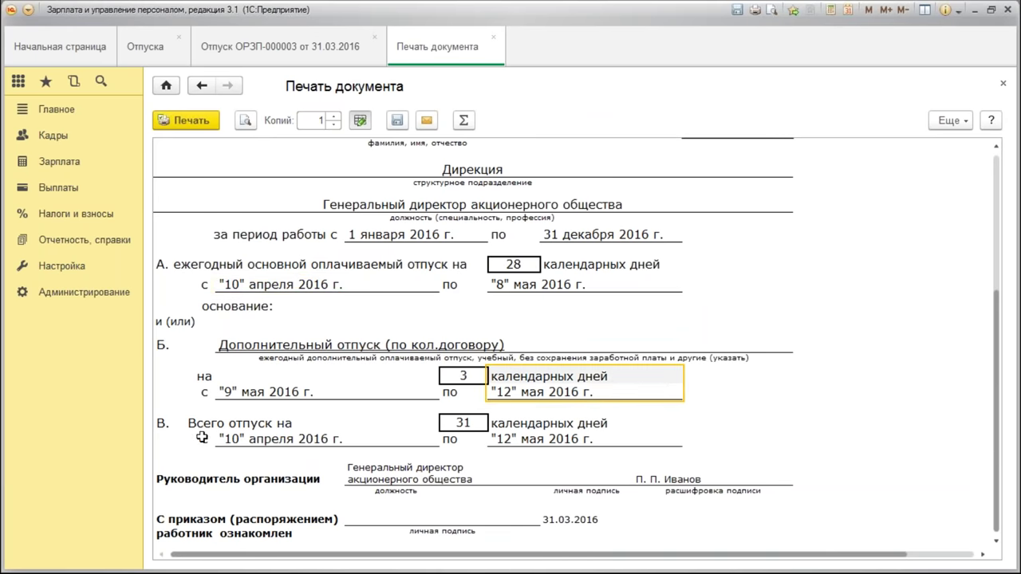
{"action": "left_click_drag", "start_coordinate": [202, 437], "coordinate": [713, 437]}
{"action": "left_click", "coordinate": [940, 442]}
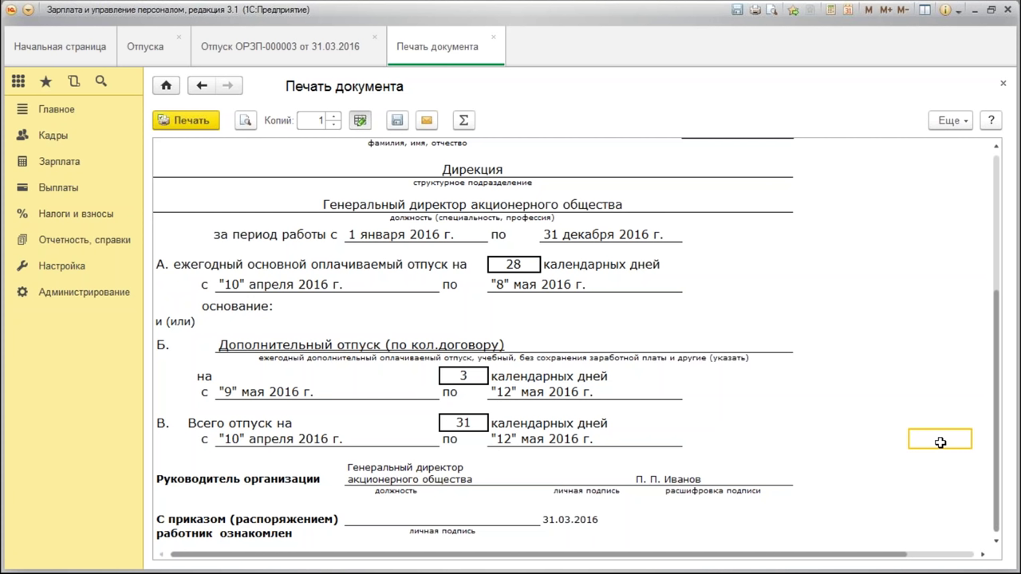
Post and close leave document ОРЗП-000003 and close the Отпуска list
{"action": "left_click", "coordinate": [493, 38]}
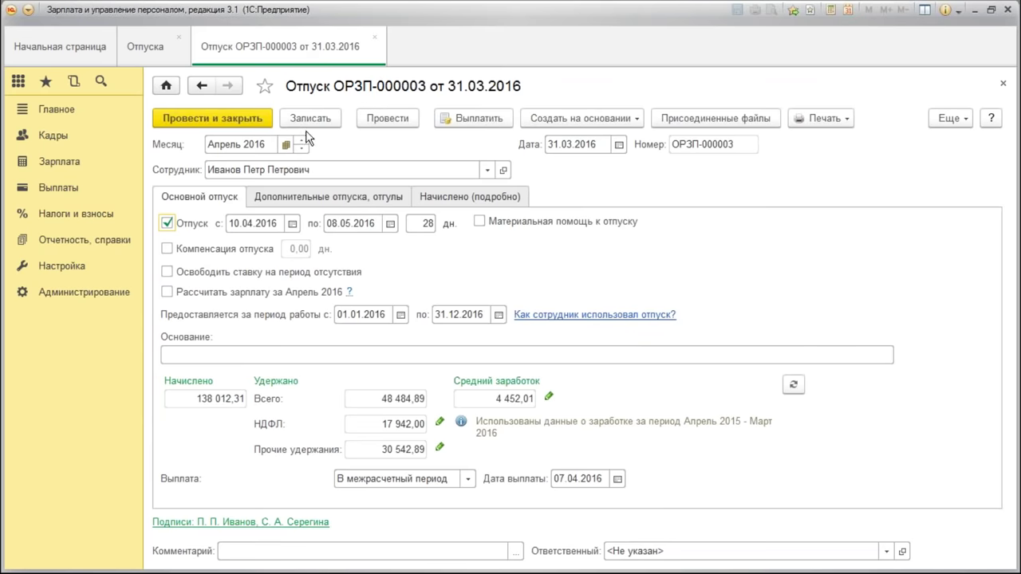
{"action": "left_click", "coordinate": [206, 122]}
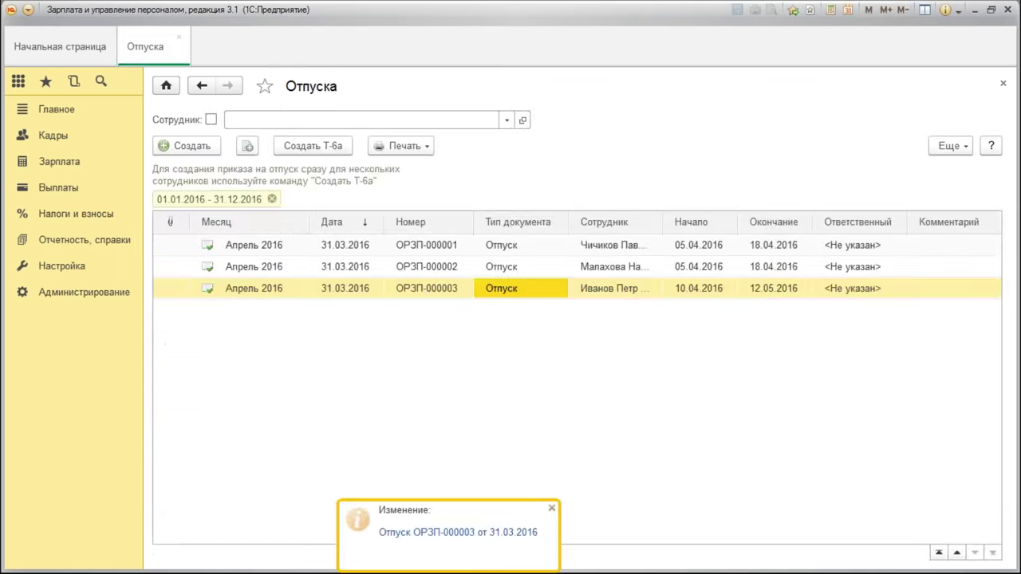
{"action": "key", "text": "Escape"}
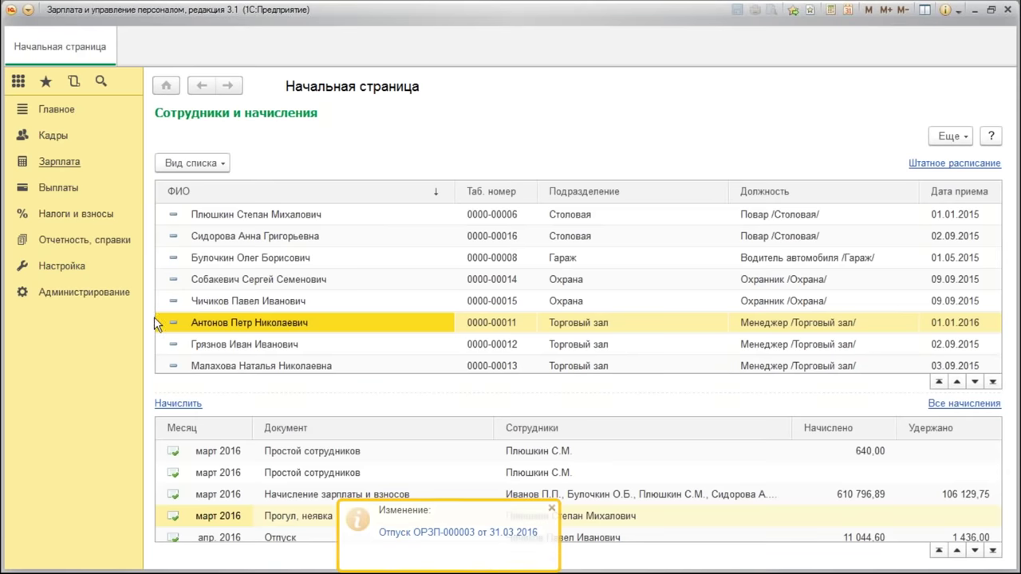
Inspect the collective-agreement leave's seniority scale (1, 2, 3 days) without saving changes
{"action": "left_click", "coordinate": [72, 266]}
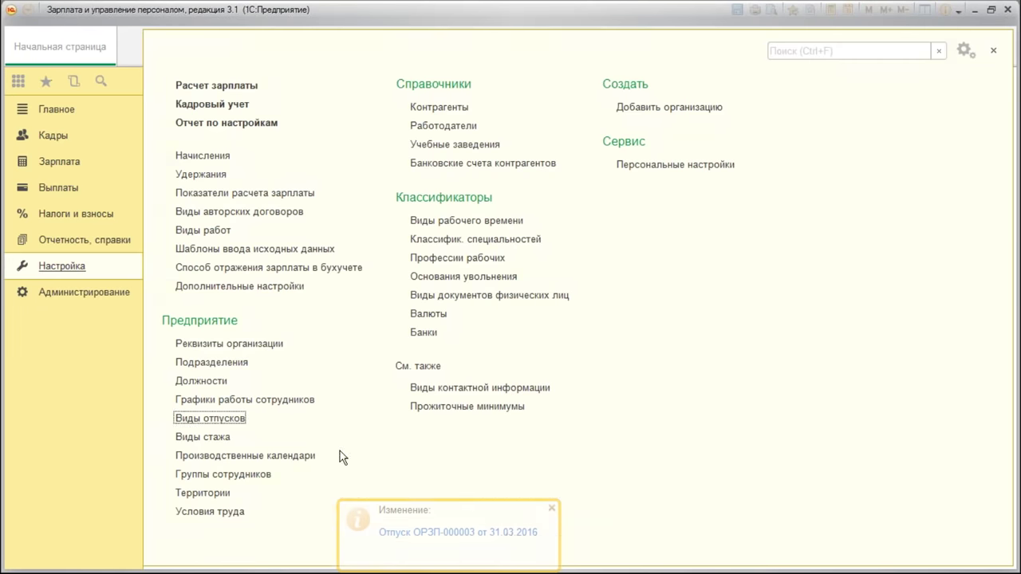
{"action": "left_click", "coordinate": [212, 417]}
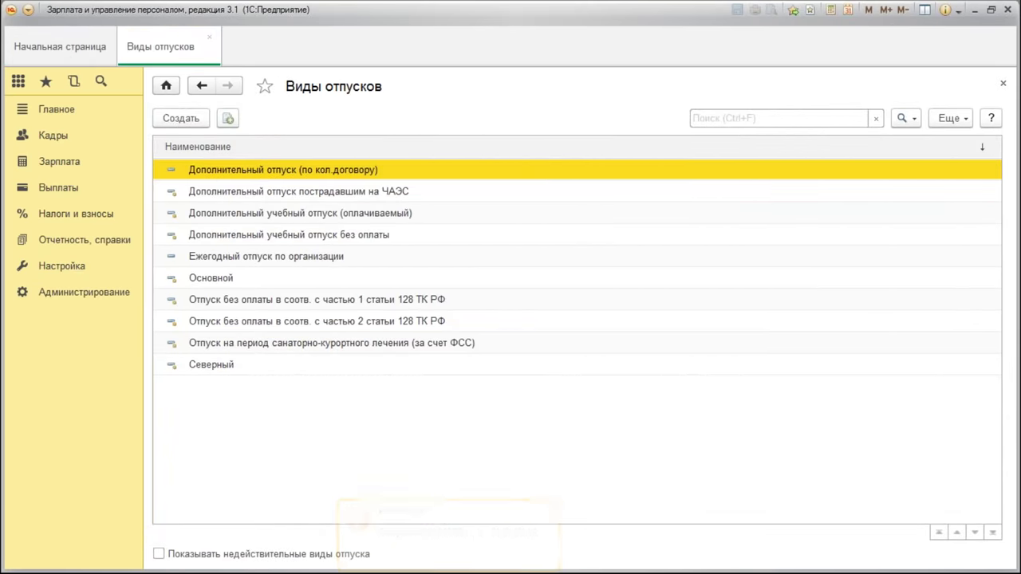
{"action": "double_click", "coordinate": [282, 170]}
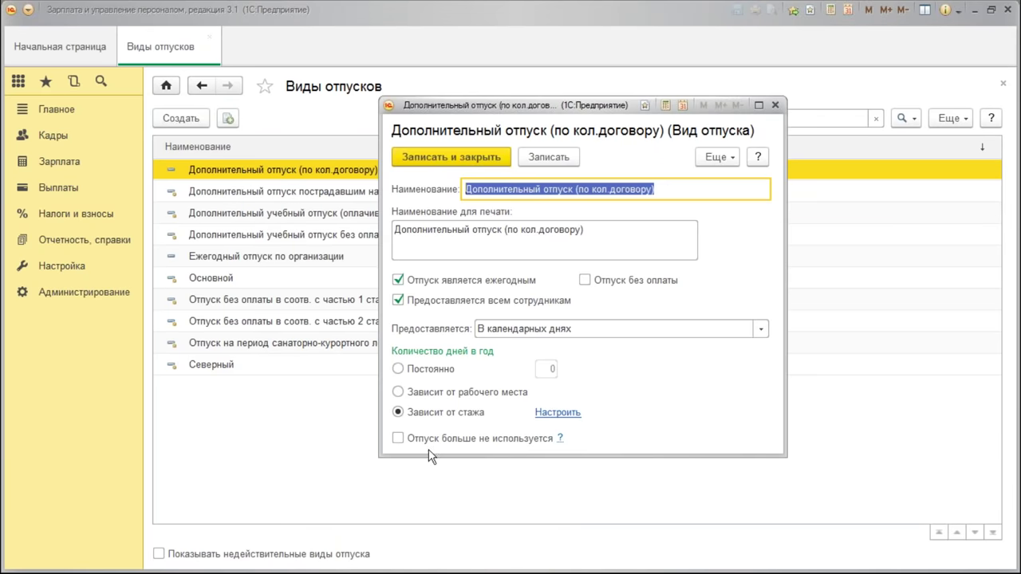
{"action": "left_click", "coordinate": [542, 412]}
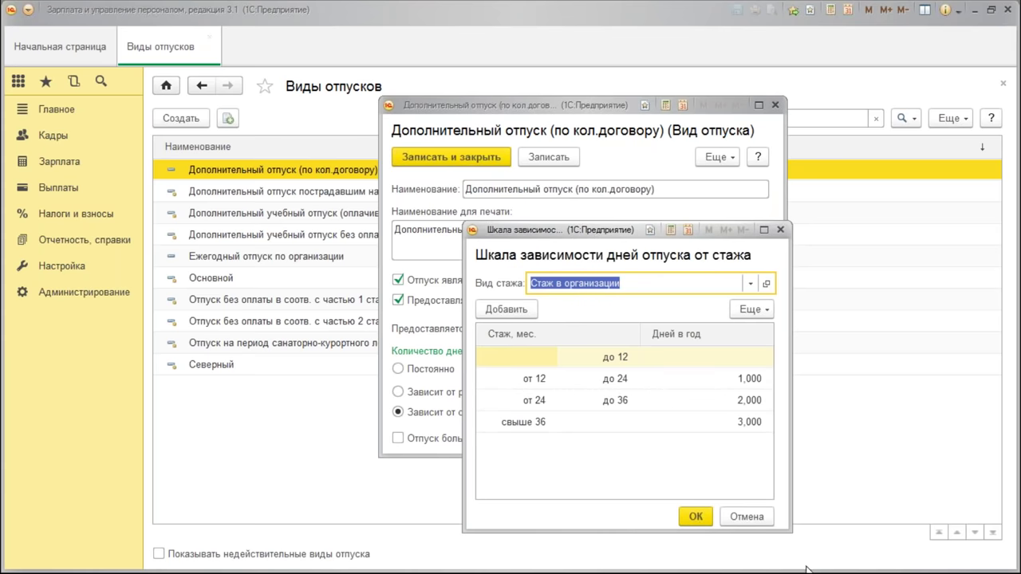
{"action": "left_click", "coordinate": [748, 518]}
{"action": "left_click", "coordinate": [777, 108]}
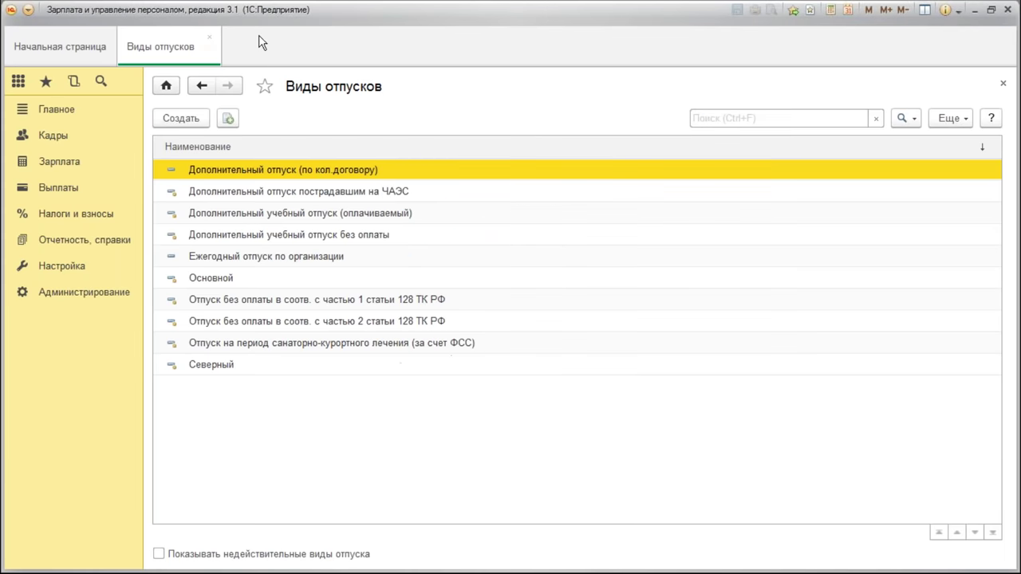
{"action": "left_click", "coordinate": [210, 37]}
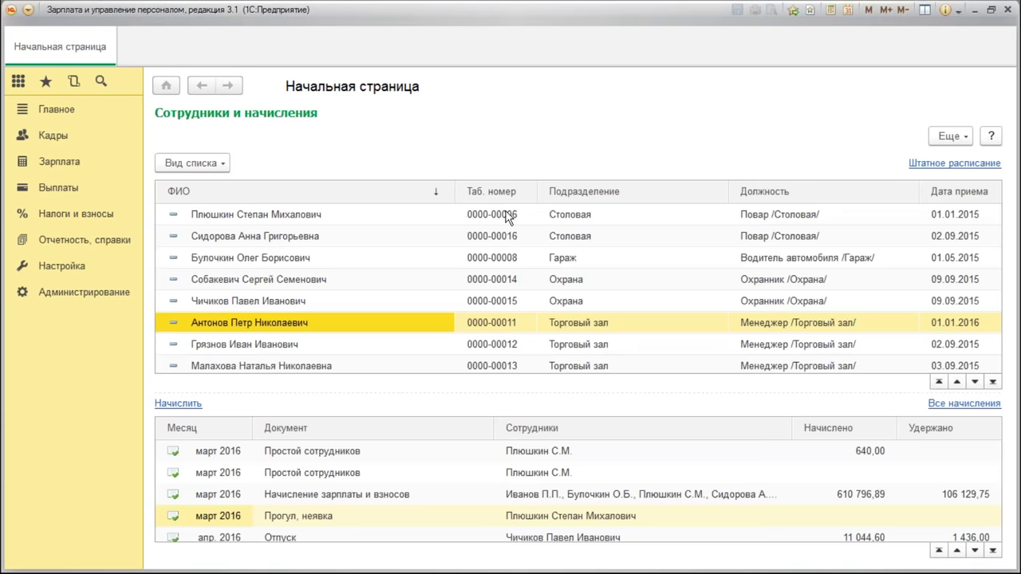
Review the Стаж в организации seniority type (category Прочее) in Виды стажа, leaving it unchanged
{"action": "left_click", "coordinate": [62, 269]}
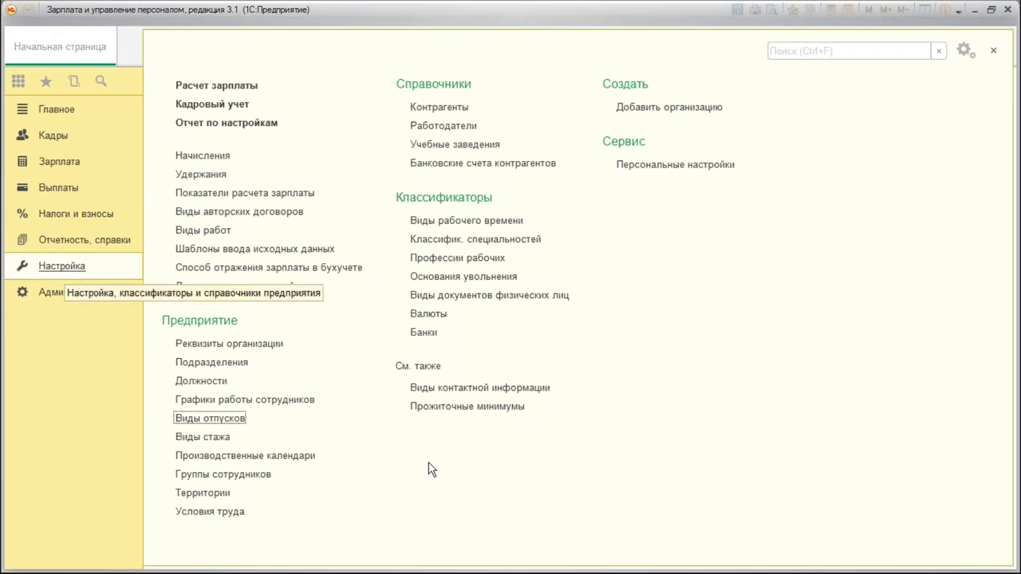
{"action": "left_click", "coordinate": [201, 437]}
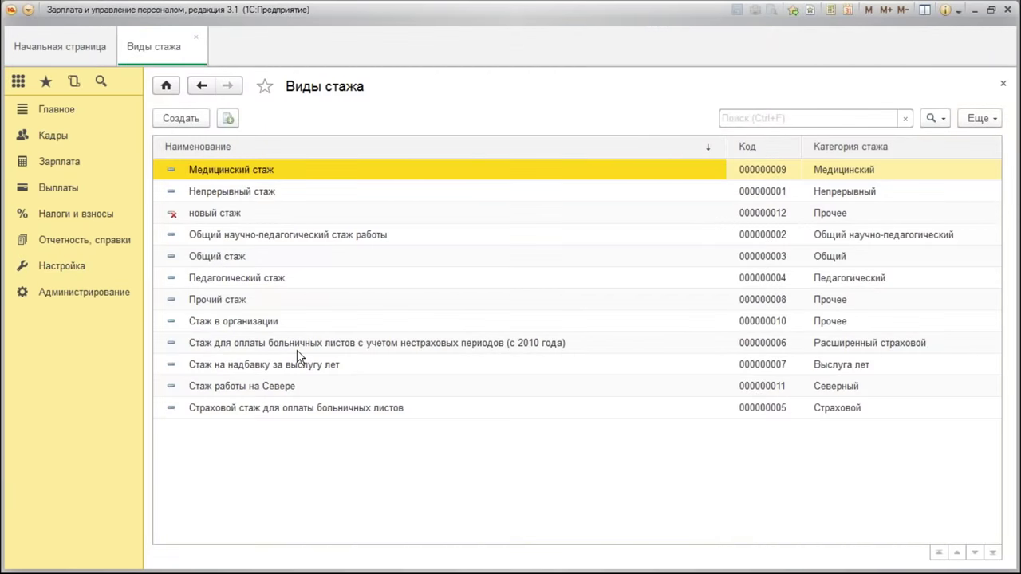
{"action": "left_click", "coordinate": [219, 265]}
{"action": "double_click", "coordinate": [280, 321]}
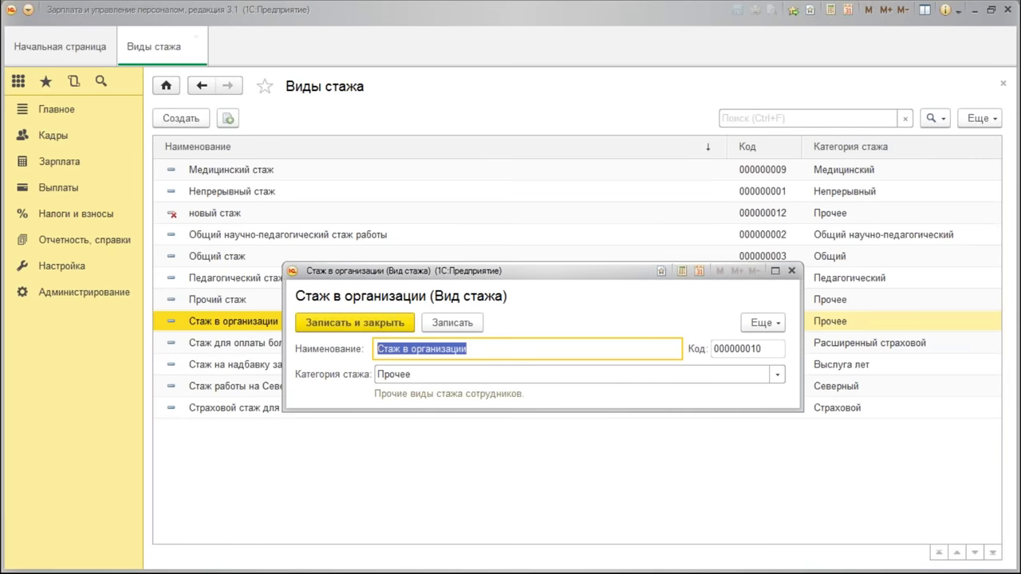
{"action": "left_click", "coordinate": [792, 272]}
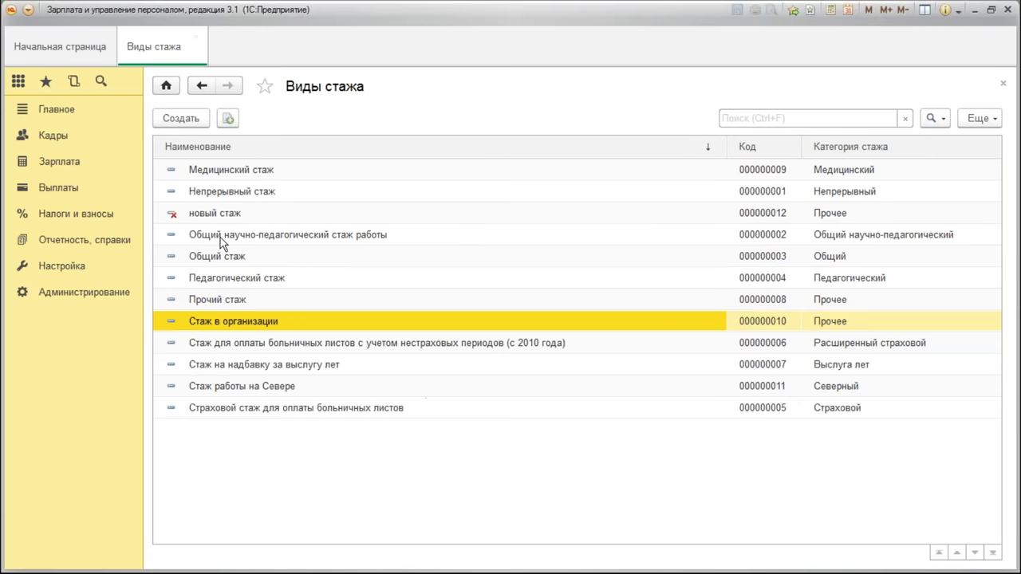
{"action": "left_click", "coordinate": [201, 41]}
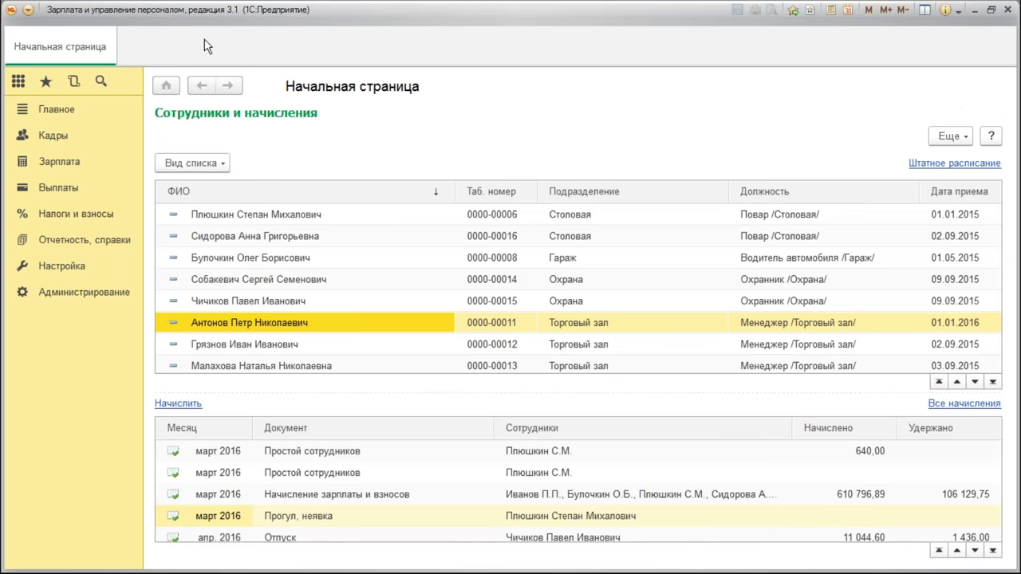
{"action": "left_click", "coordinate": [67, 265]}
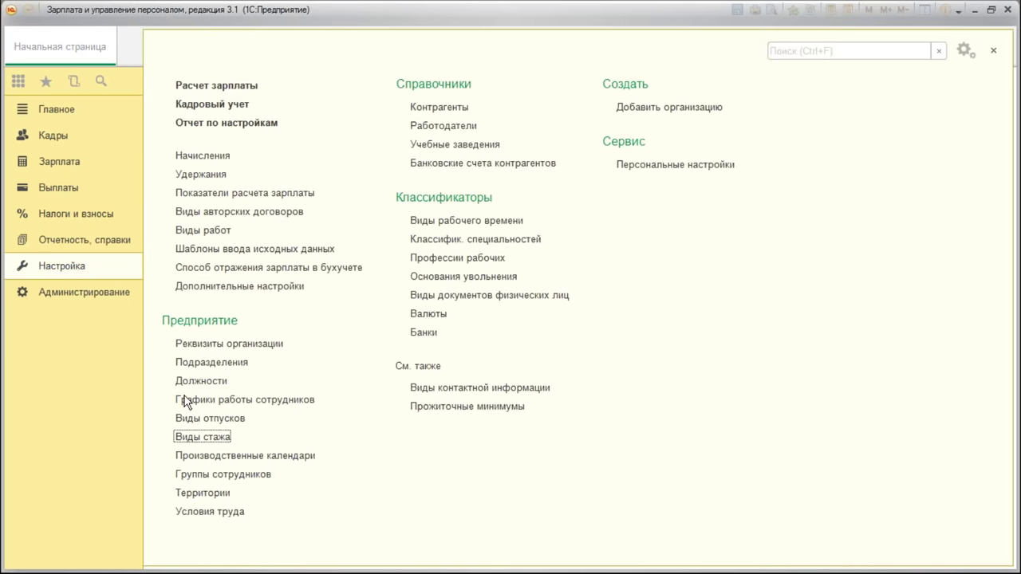
Set Стаж в организации as the seniority type for the collective-agreement leave's scale
{"action": "left_click", "coordinate": [227, 420]}
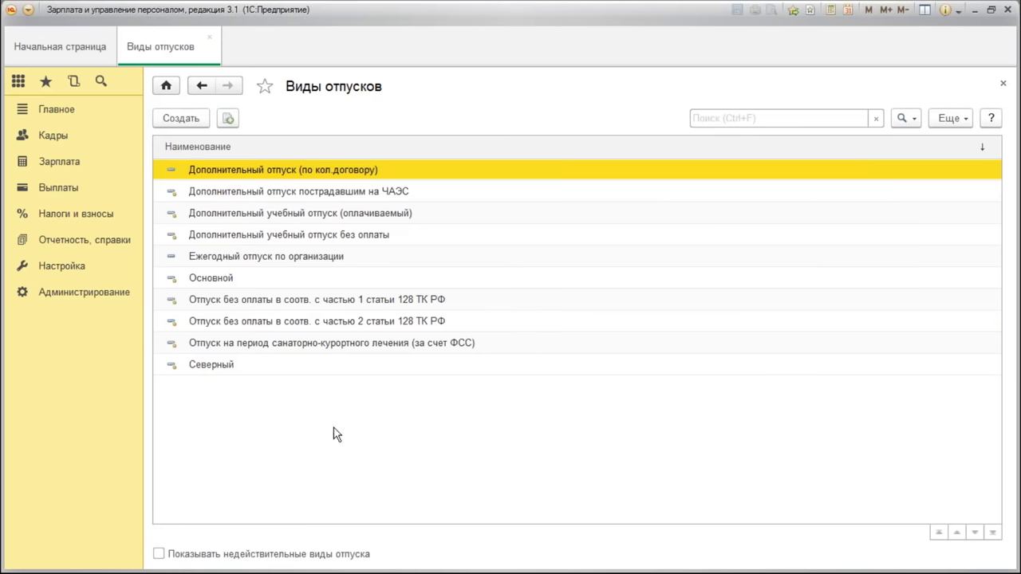
{"action": "double_click", "coordinate": [297, 167]}
{"action": "left_click", "coordinate": [562, 414]}
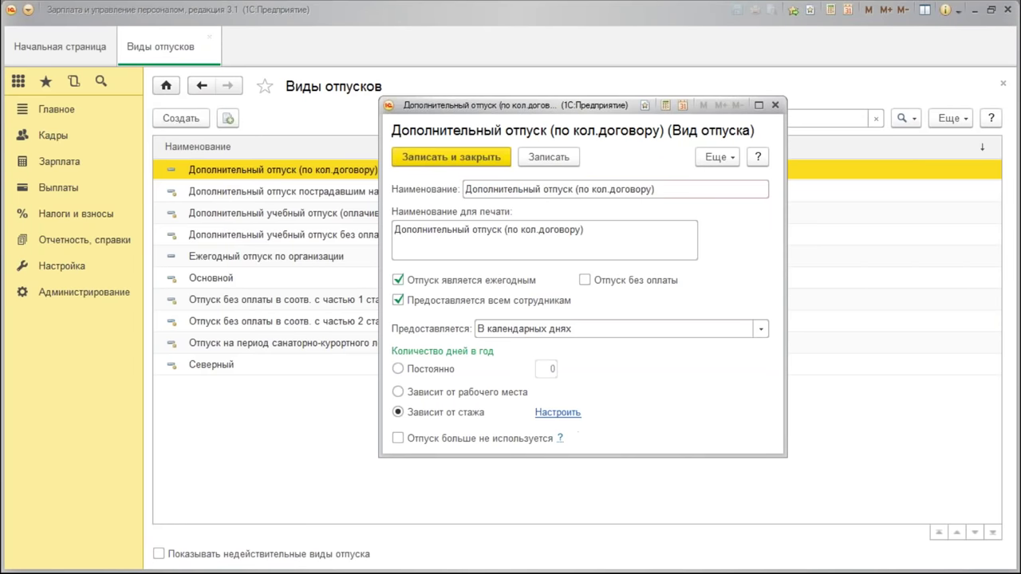
{"action": "left_click", "coordinate": [750, 283]}
{"action": "left_click", "coordinate": [558, 337]}
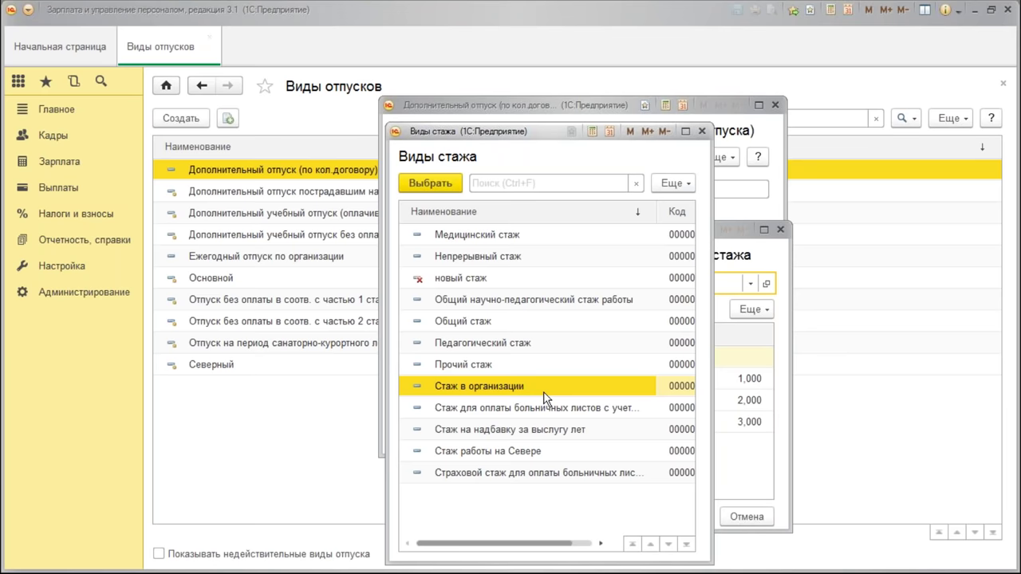
{"action": "left_click_drag", "start_coordinate": [552, 544], "coordinate": [586, 546]}
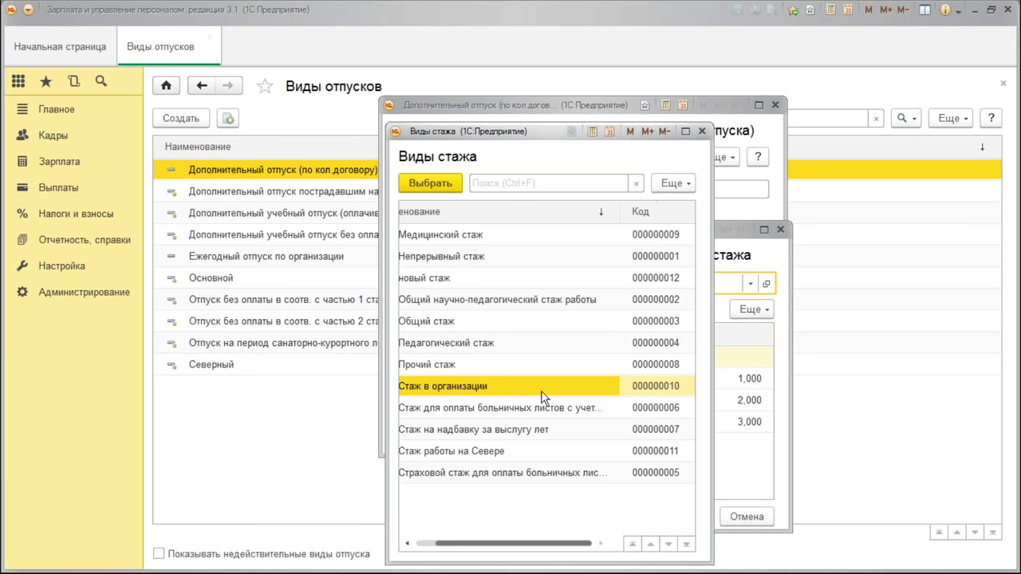
{"action": "left_click_drag", "start_coordinate": [453, 543], "coordinate": [428, 543]}
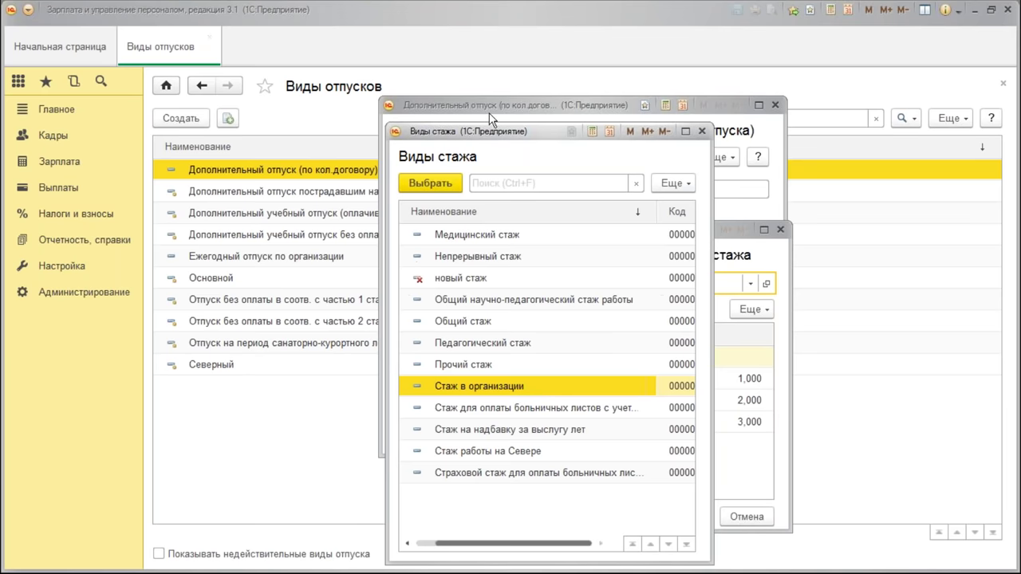
{"action": "left_click", "coordinate": [434, 186]}
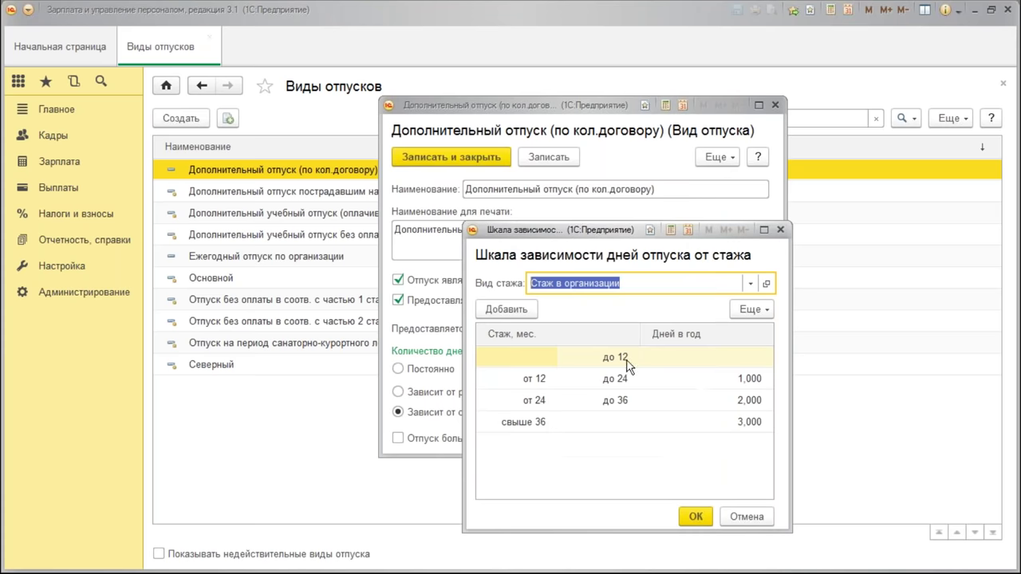
{"action": "left_click", "coordinate": [694, 518]}
Confirm the scale of 1, 2 and 3 days by service length and save the leave type
{"action": "left_click", "coordinate": [558, 413]}
{"action": "left_click", "coordinate": [732, 386]}
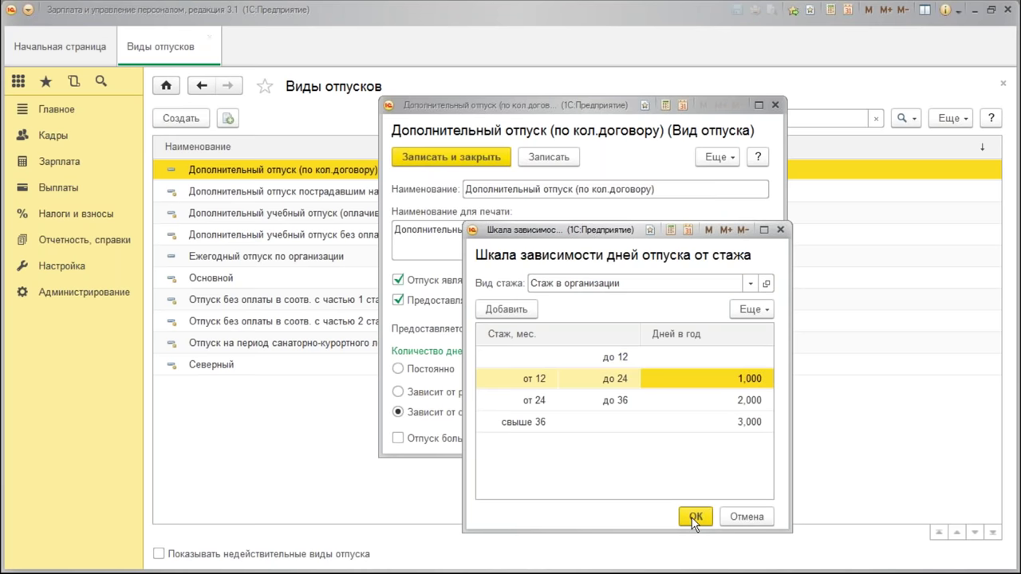
{"action": "left_click", "coordinate": [692, 517]}
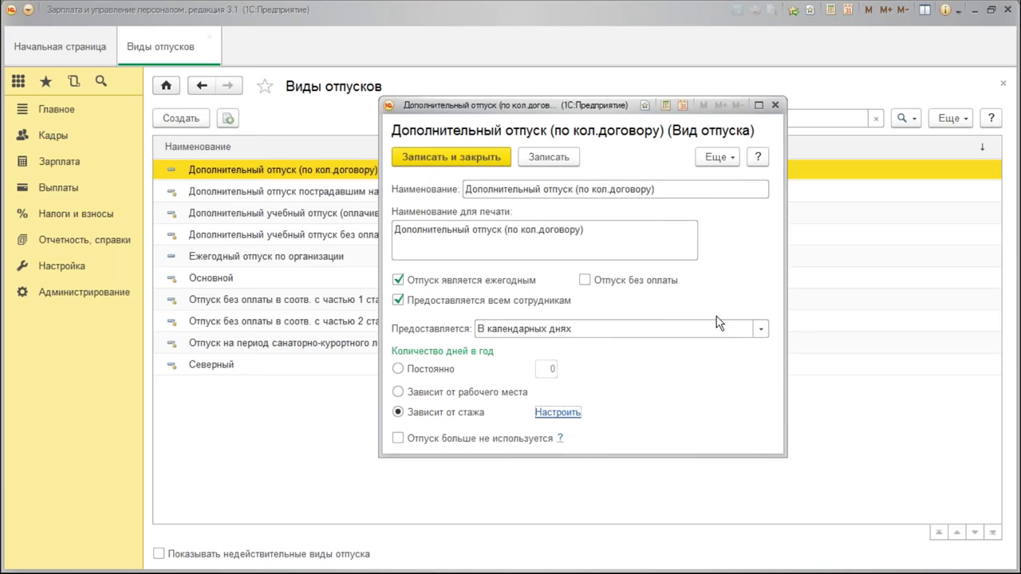
{"action": "left_click", "coordinate": [398, 160]}
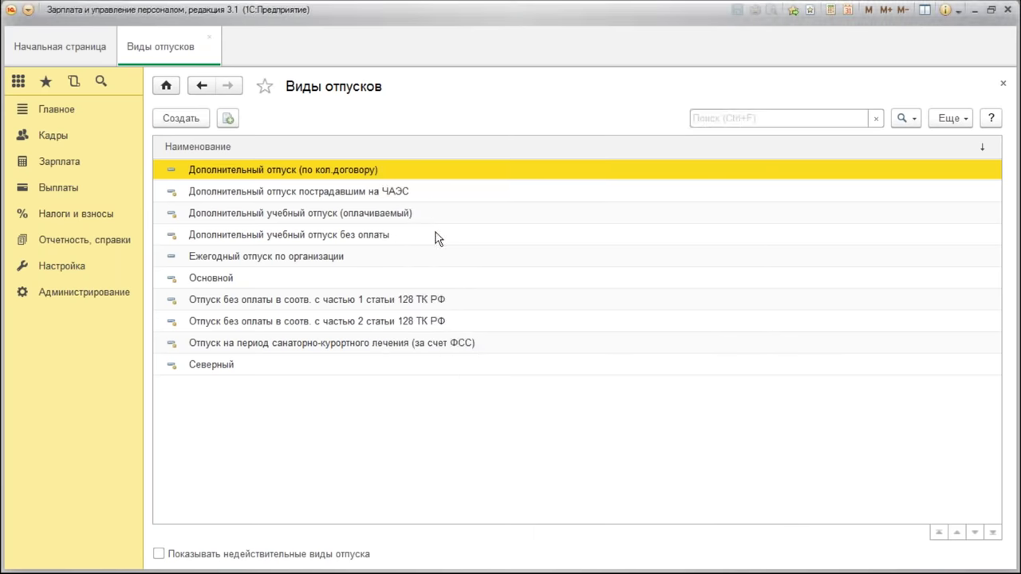
Reopen Дополнительный отпуск (по кол.договору), review its print name, and save it again
{"action": "double_click", "coordinate": [321, 179]}
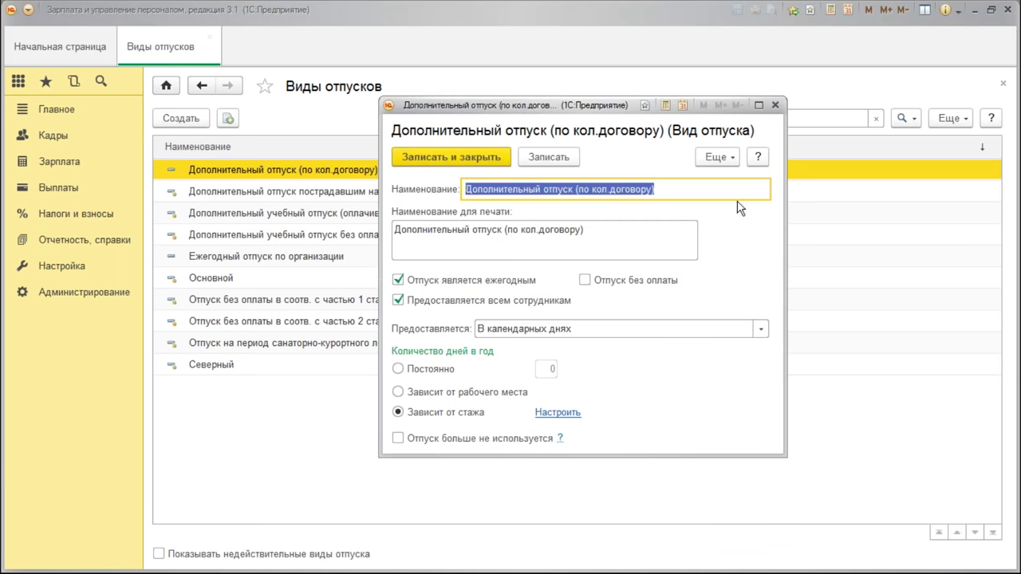
{"action": "key", "text": "End"}
{"action": "left_click", "coordinate": [613, 234]}
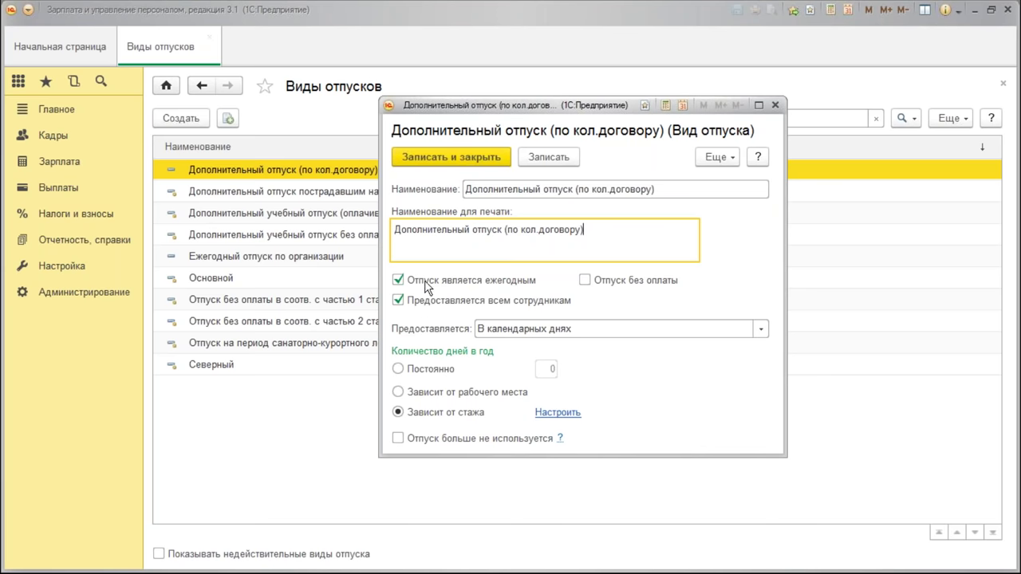
{"action": "left_click", "coordinate": [427, 163]}
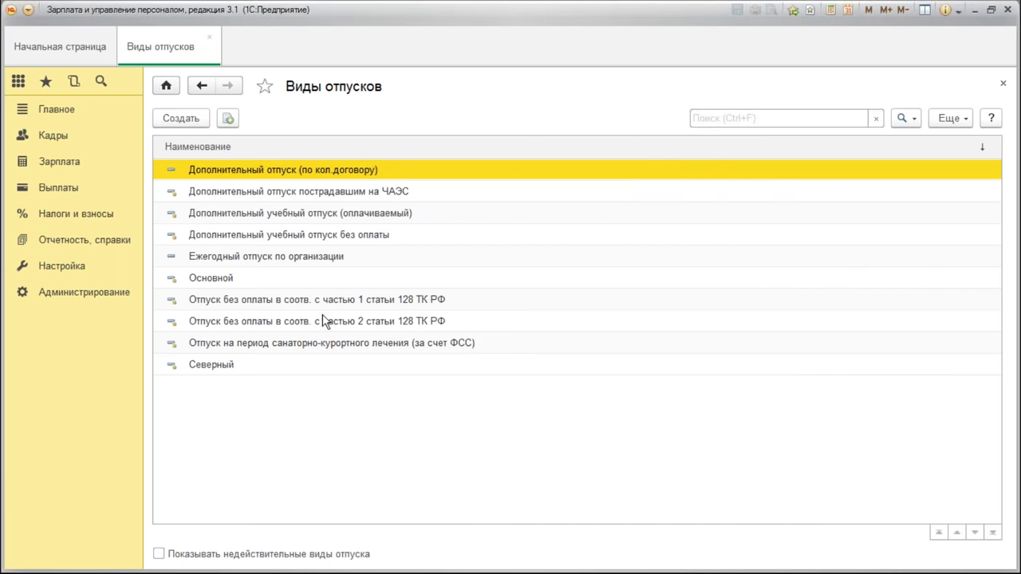
Open leave document ОРЗП-000003 at its additional leave details
{"action": "left_click", "coordinate": [209, 37]}
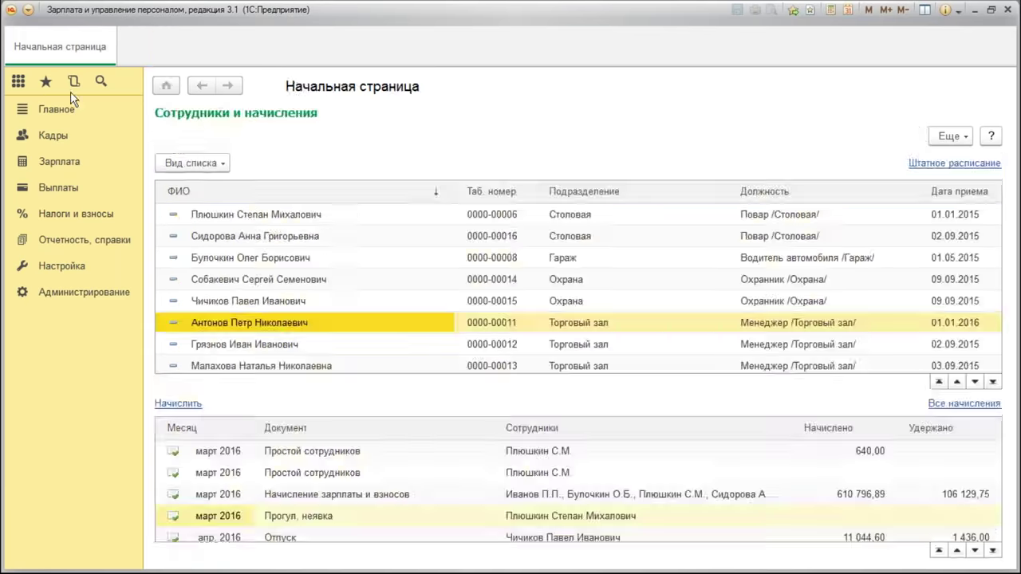
{"action": "left_click", "coordinate": [49, 165]}
{"action": "left_click", "coordinate": [187, 195]}
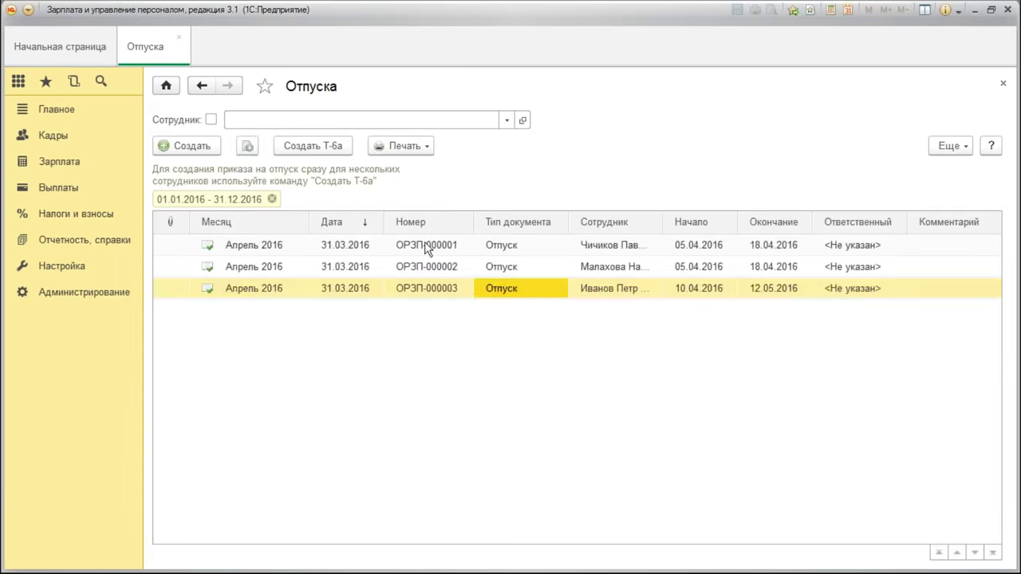
{"action": "double_click", "coordinate": [326, 291]}
{"action": "left_click", "coordinate": [327, 200]}
Add a paid study leave row, then delete it, keeping only the 3-day contract leave
{"action": "left_click", "coordinate": [192, 244]}
{"action": "left_click", "coordinate": [313, 455]}
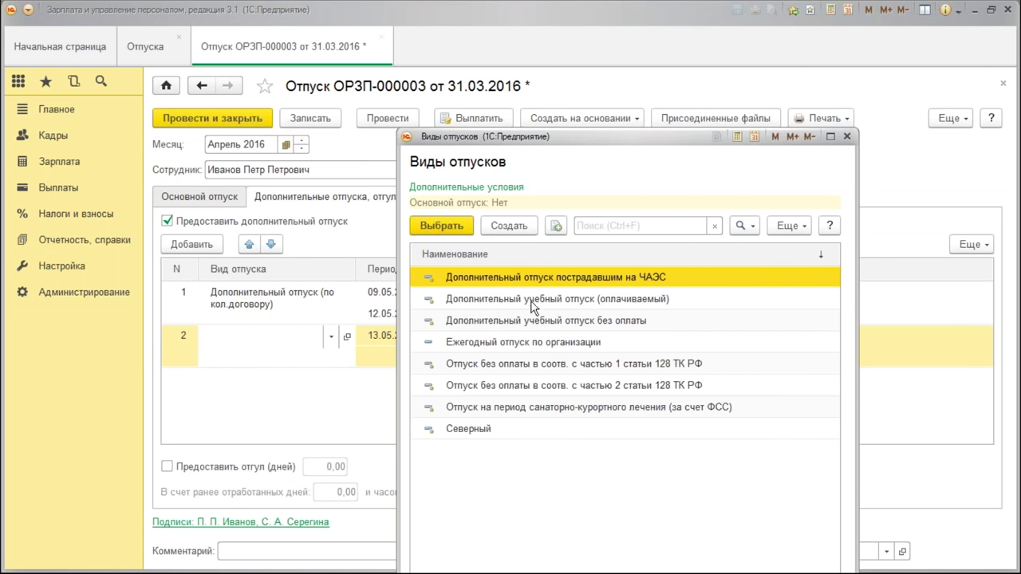
{"action": "double_click", "coordinate": [615, 301]}
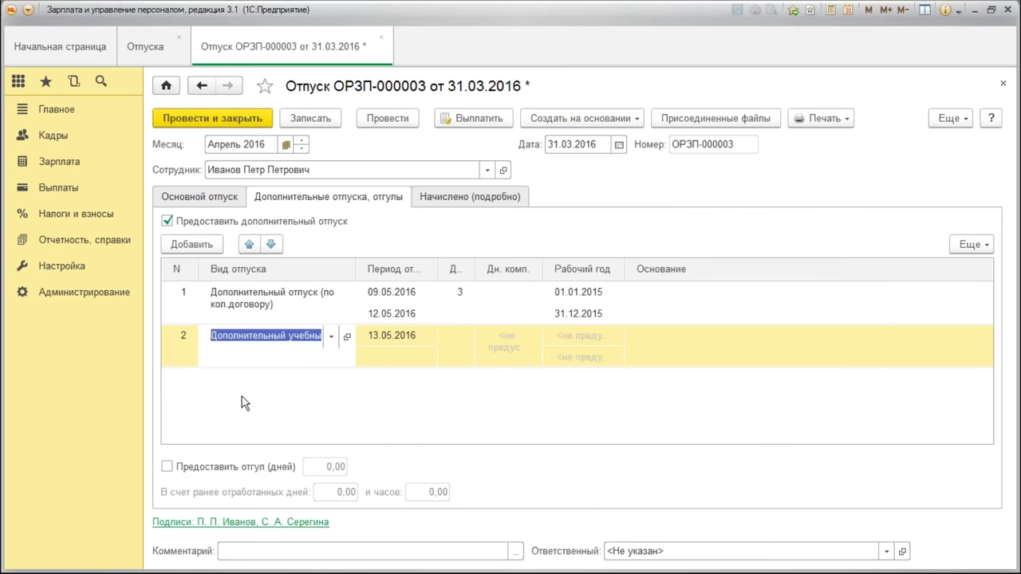
{"action": "left_click", "coordinate": [269, 397]}
{"action": "right_click", "coordinate": [170, 348]}
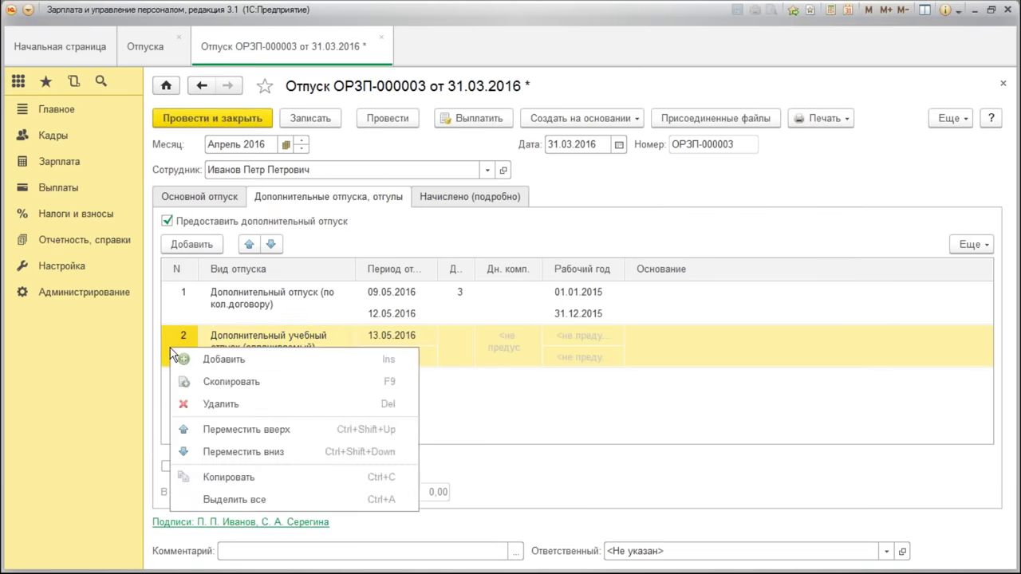
{"action": "left_click", "coordinate": [202, 405]}
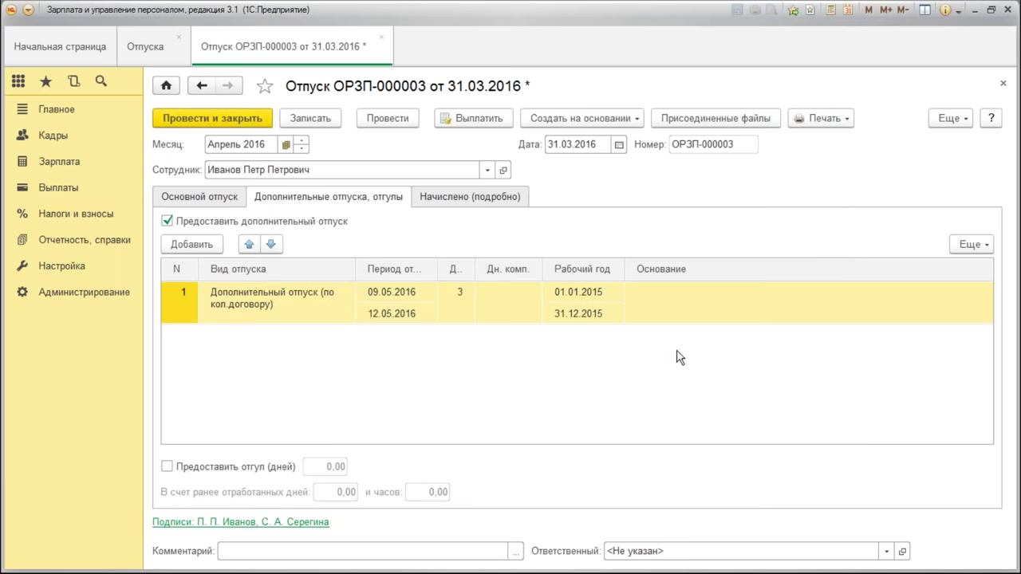
Preview the Т-6 leave order for ОРЗП-000003, then post and close the document
{"action": "left_click", "coordinate": [206, 202]}
{"action": "left_click", "coordinate": [345, 206]}
{"action": "left_click", "coordinate": [821, 119]}
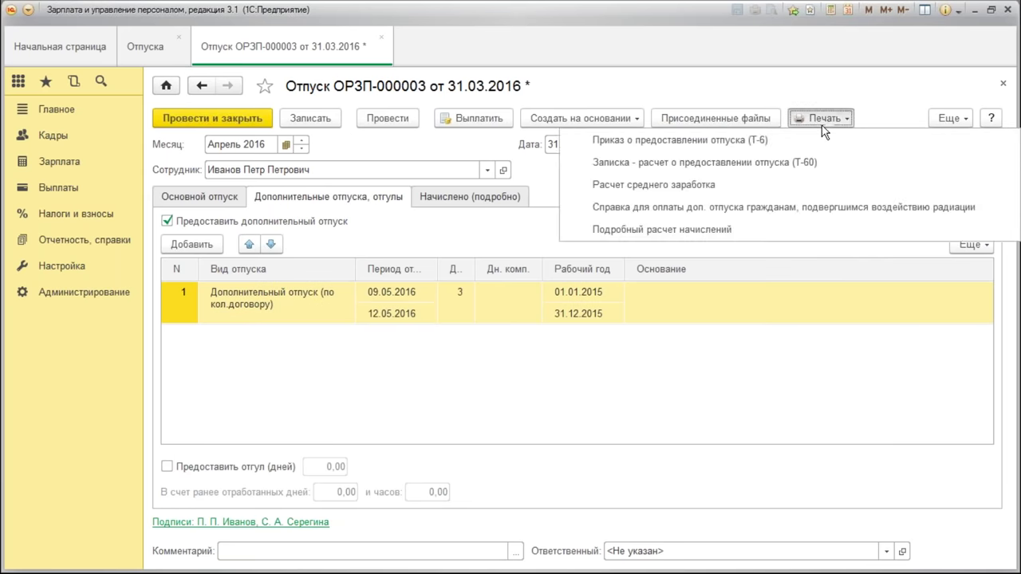
{"action": "left_click", "coordinate": [787, 141]}
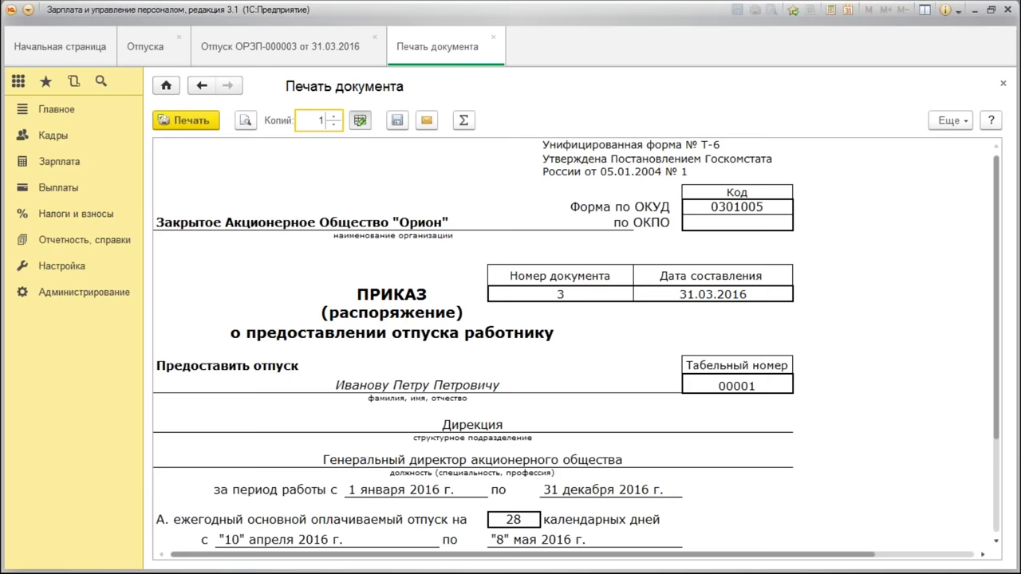
{"action": "left_click", "coordinate": [838, 271]}
{"action": "scroll", "coordinate": [845, 303], "scroll_direction": "down", "scroll_amount": 5}
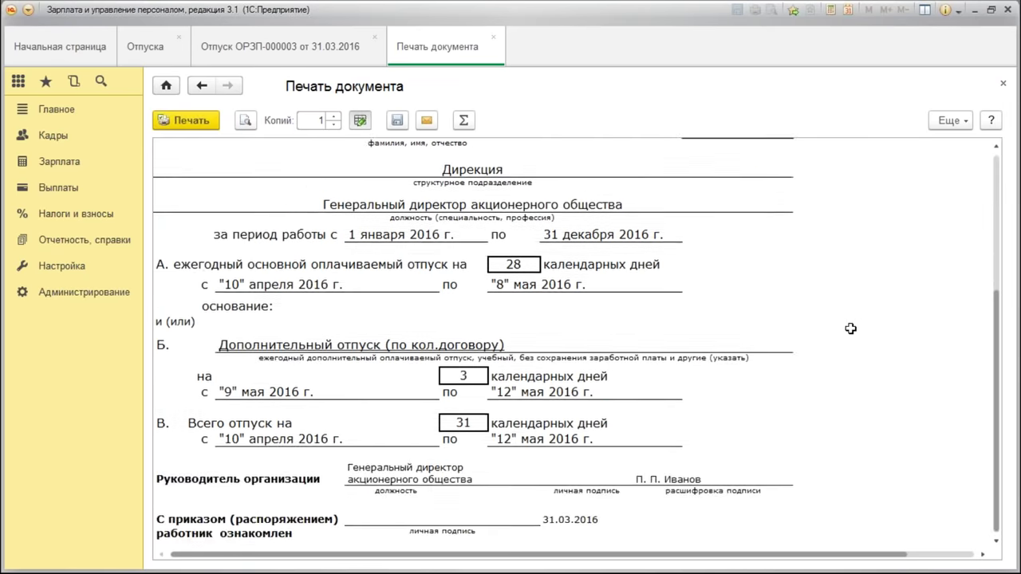
{"action": "left_click", "coordinate": [493, 37]}
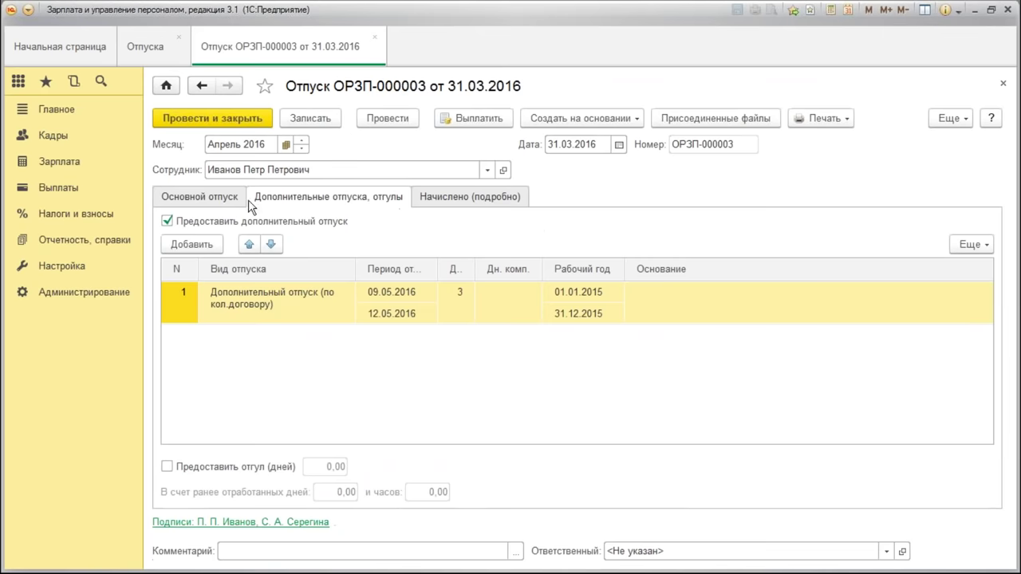
{"action": "left_click", "coordinate": [197, 119]}
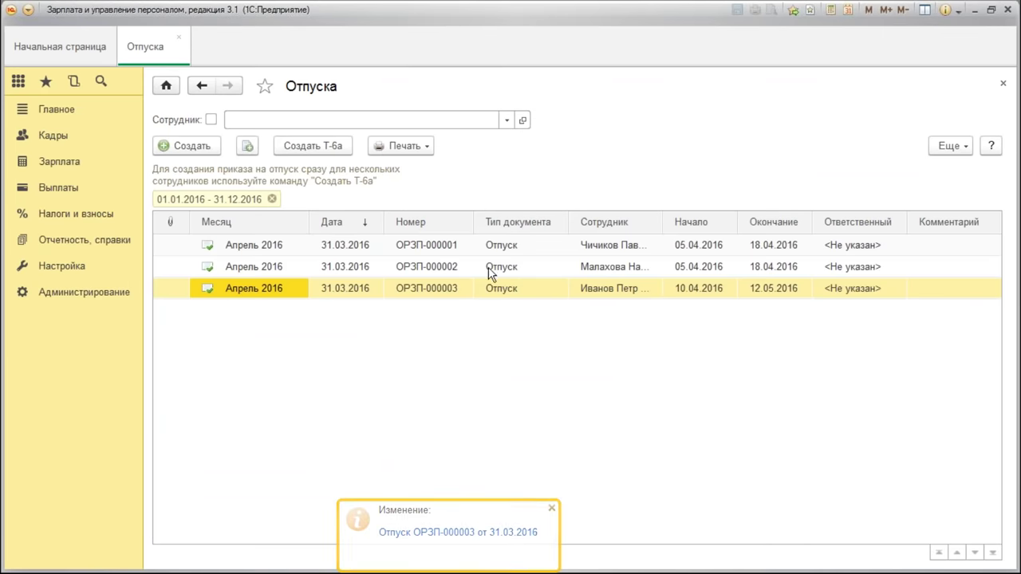
Review ОРЗП-000002's 14-day paid study leave (05.04–18.04.2016) and repost it unchanged
{"action": "double_click", "coordinate": [567, 268]}
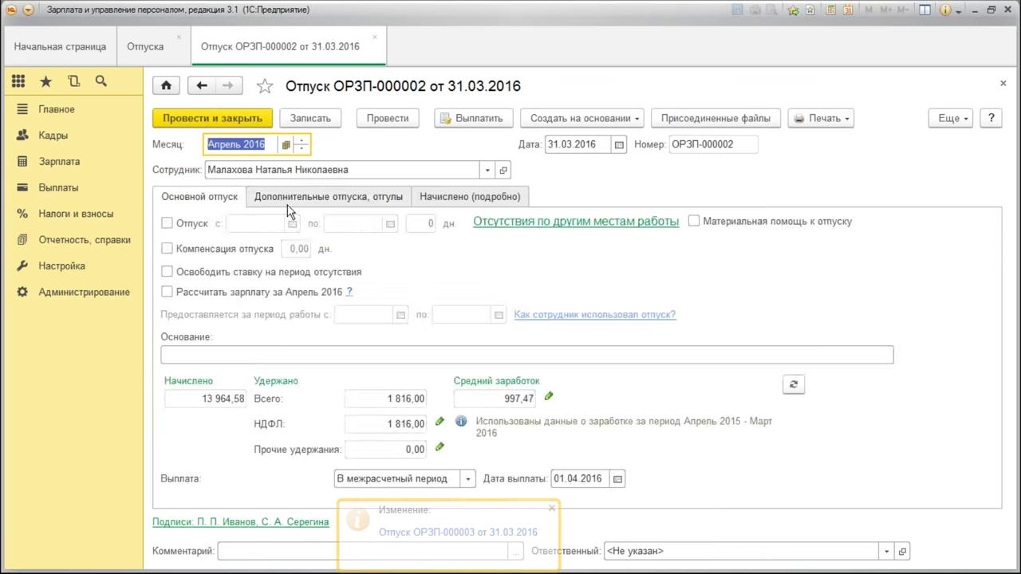
{"action": "left_click", "coordinate": [287, 201]}
{"action": "double_click", "coordinate": [317, 297]}
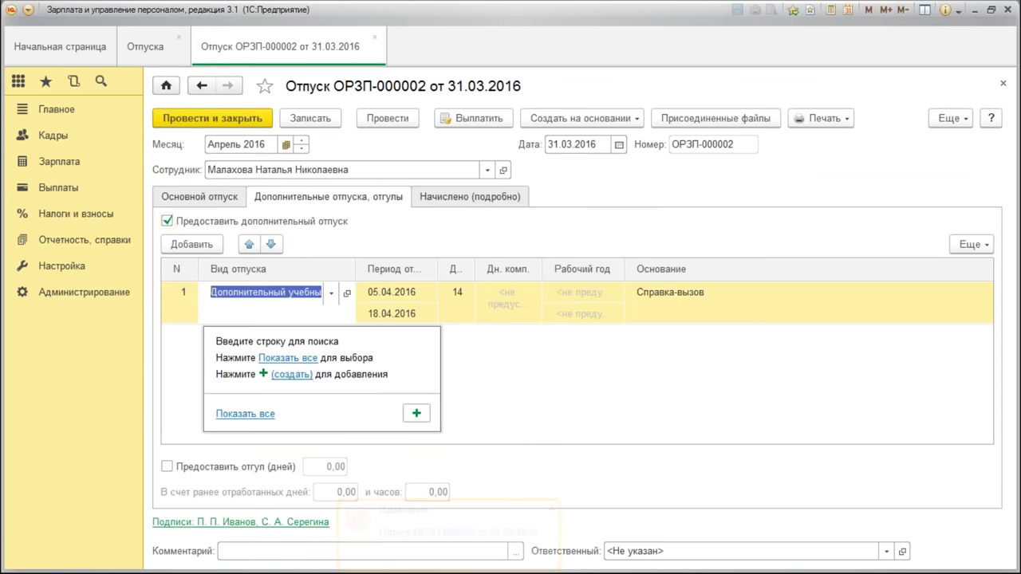
{"action": "left_click", "coordinate": [289, 358]}
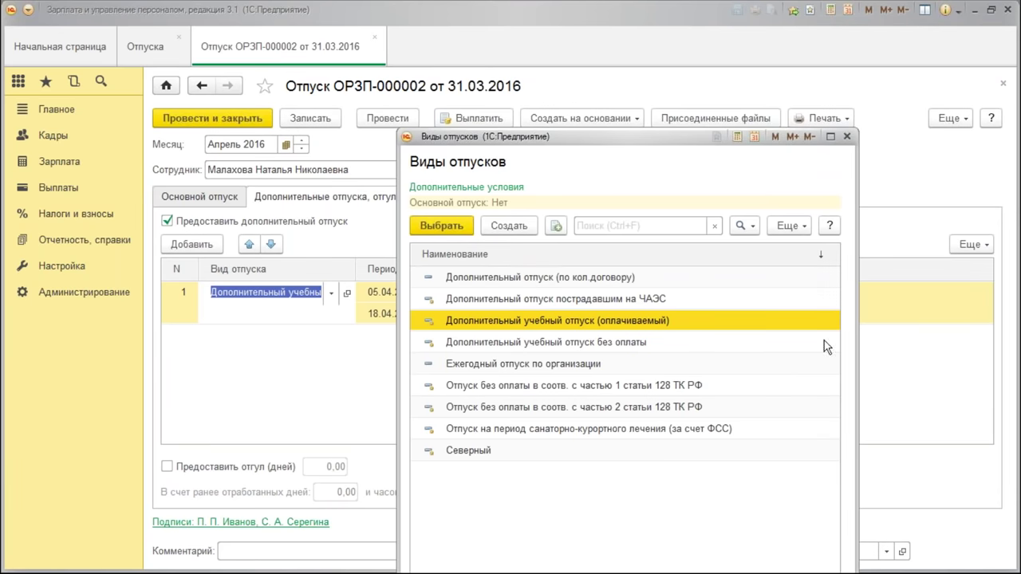
{"action": "left_click", "coordinate": [846, 136]}
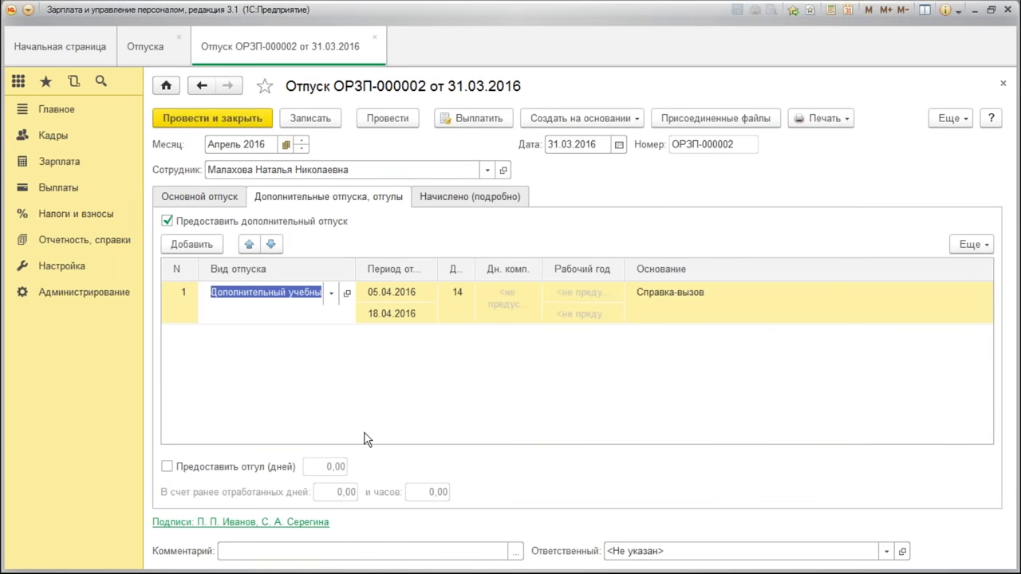
{"action": "left_click", "coordinate": [358, 378]}
{"action": "left_click", "coordinate": [225, 120]}
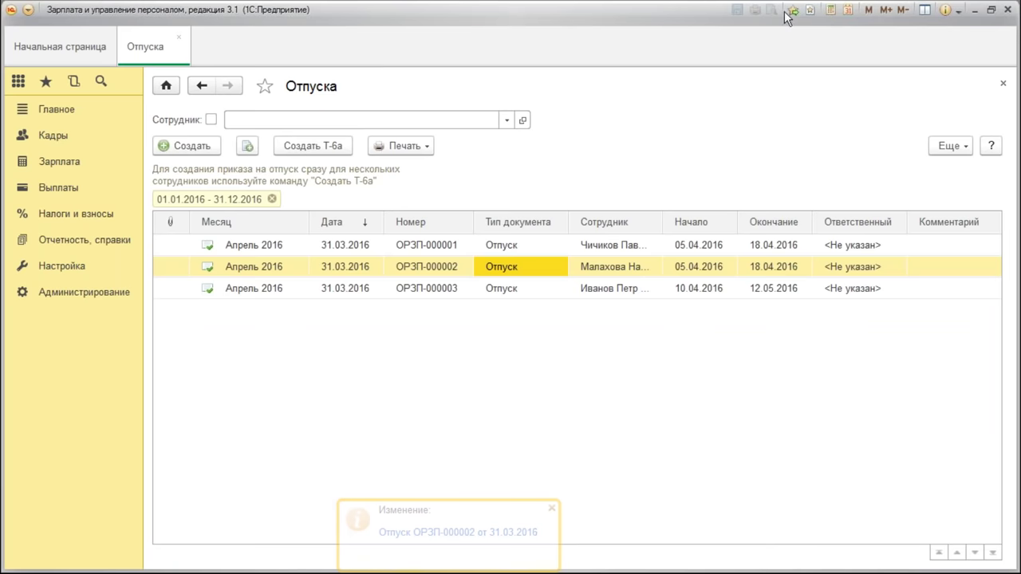
Open the organisation's card and keep РКС as its territorial condition
{"action": "left_click", "coordinate": [180, 43]}
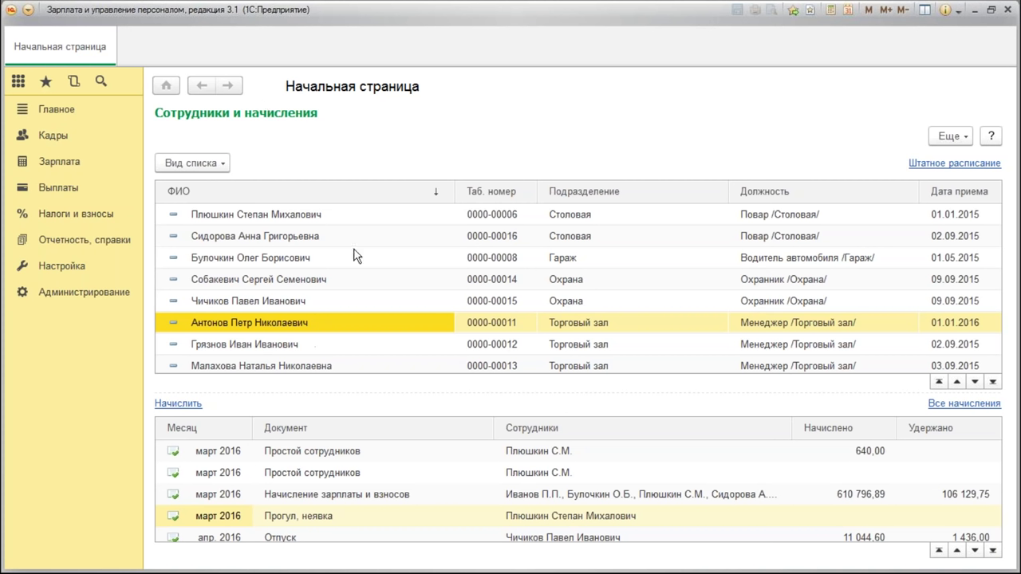
{"action": "left_click", "coordinate": [52, 136]}
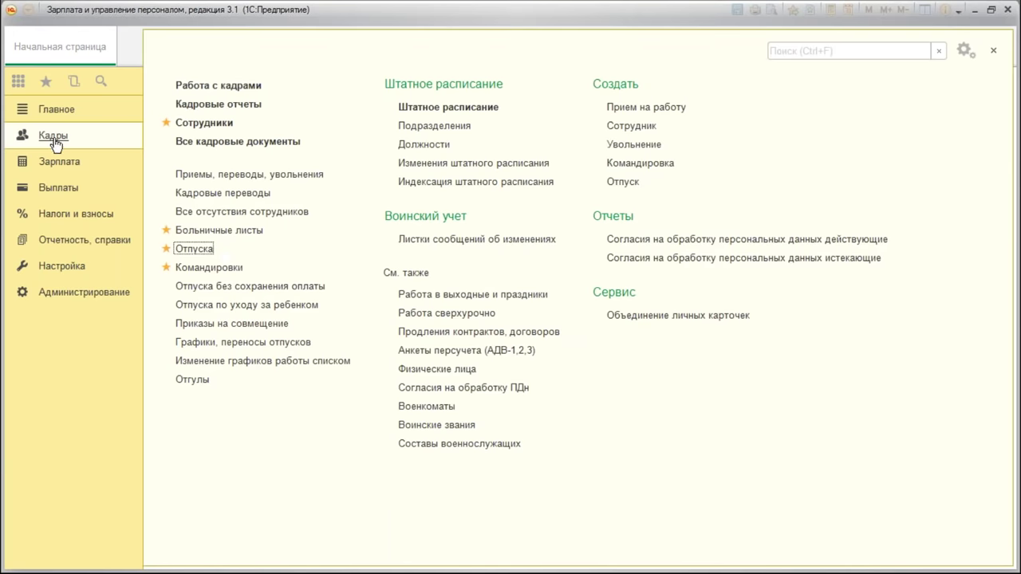
{"action": "left_click", "coordinate": [64, 266]}
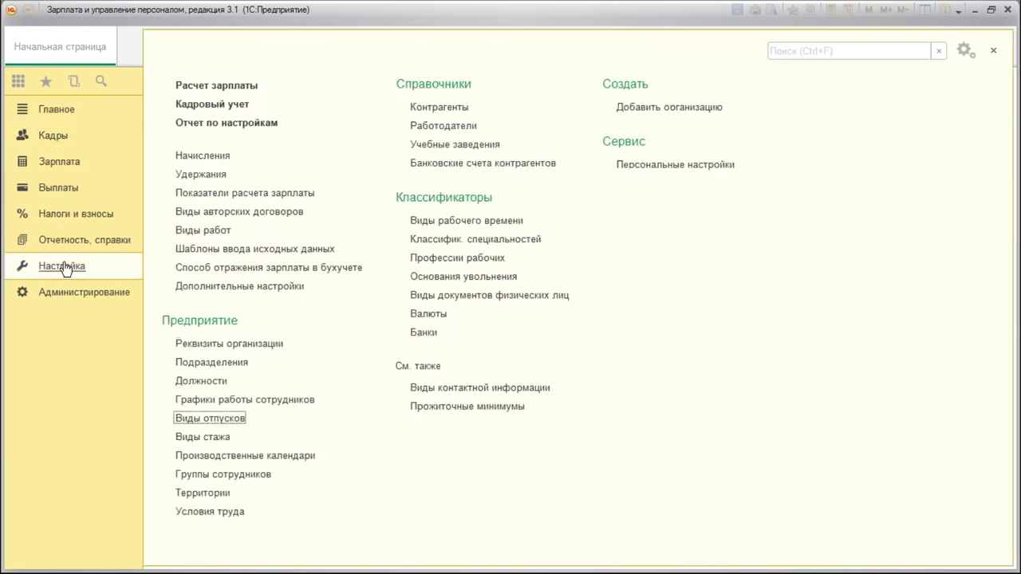
{"action": "left_click", "coordinate": [253, 343]}
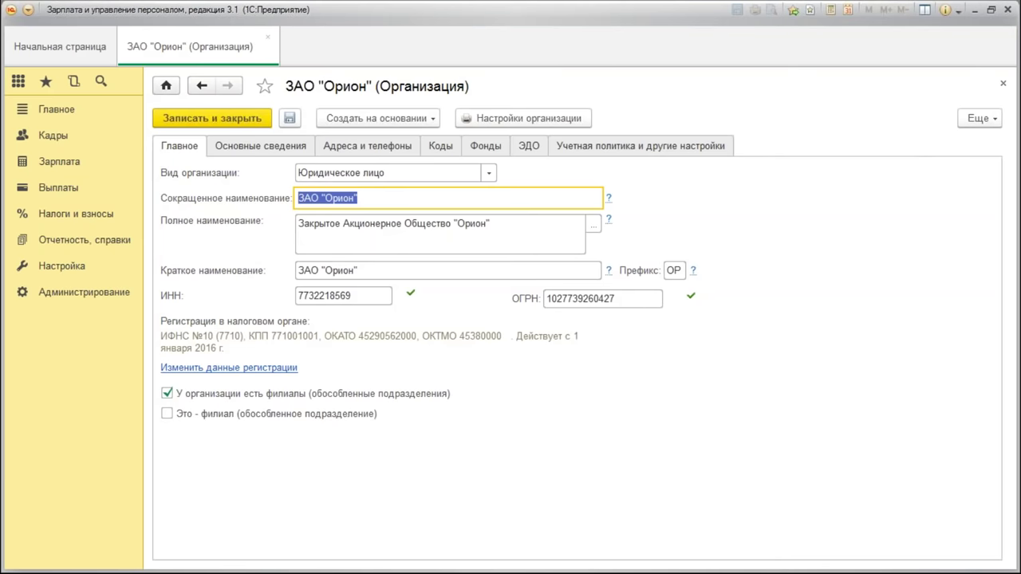
{"action": "left_click", "coordinate": [255, 147]}
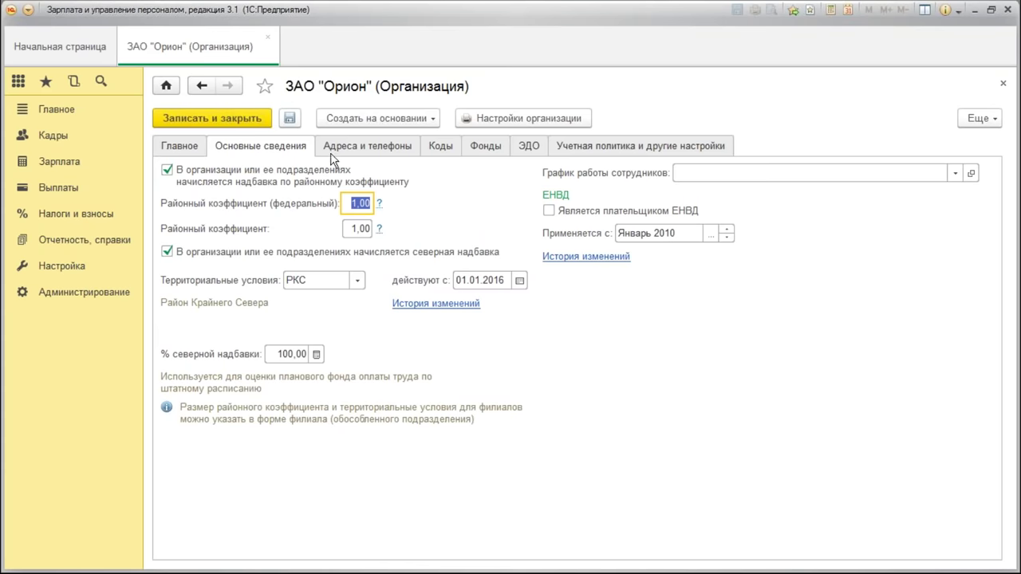
{"action": "left_click", "coordinate": [358, 281]}
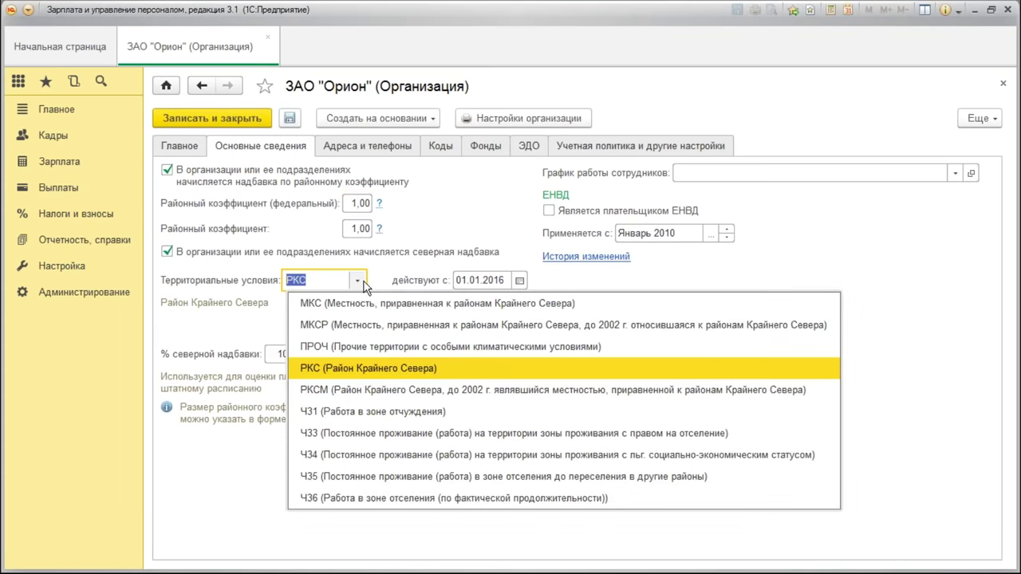
{"action": "left_click", "coordinate": [363, 283]}
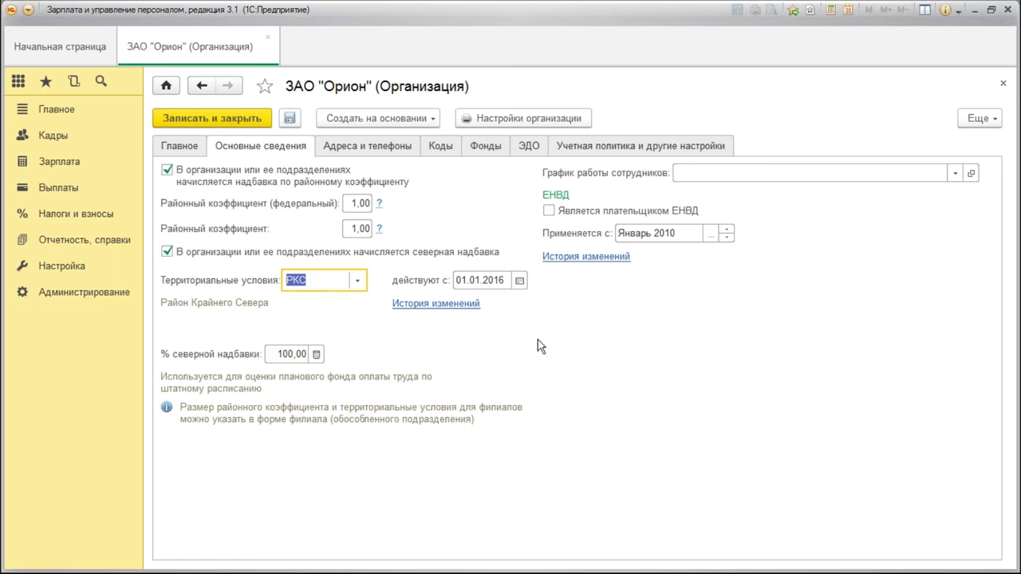
Save the ЗАО "Орион" accounting policy with separate territories and special working conditions enabled
{"action": "left_click", "coordinate": [630, 146]}
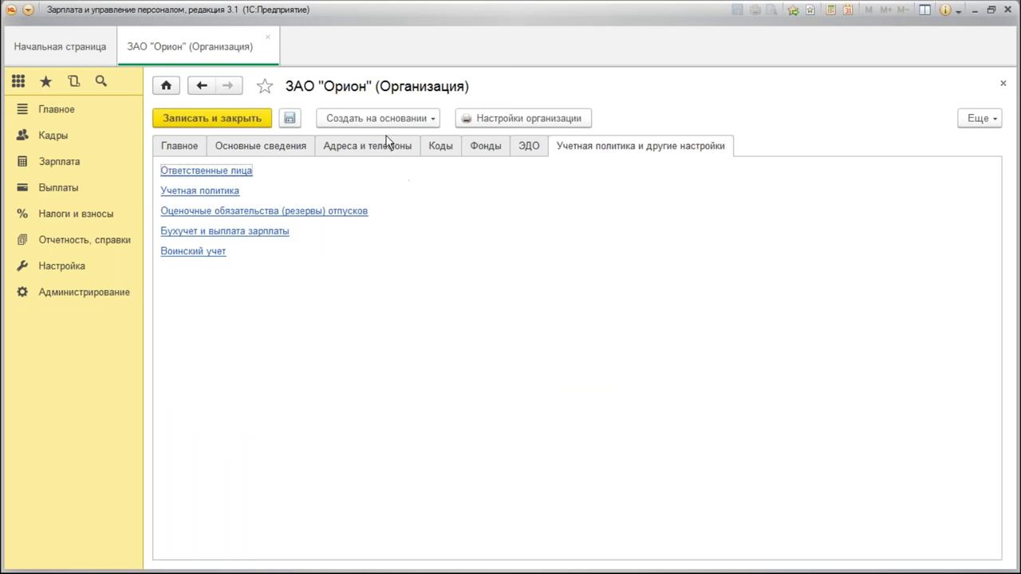
{"action": "left_click", "coordinate": [210, 191]}
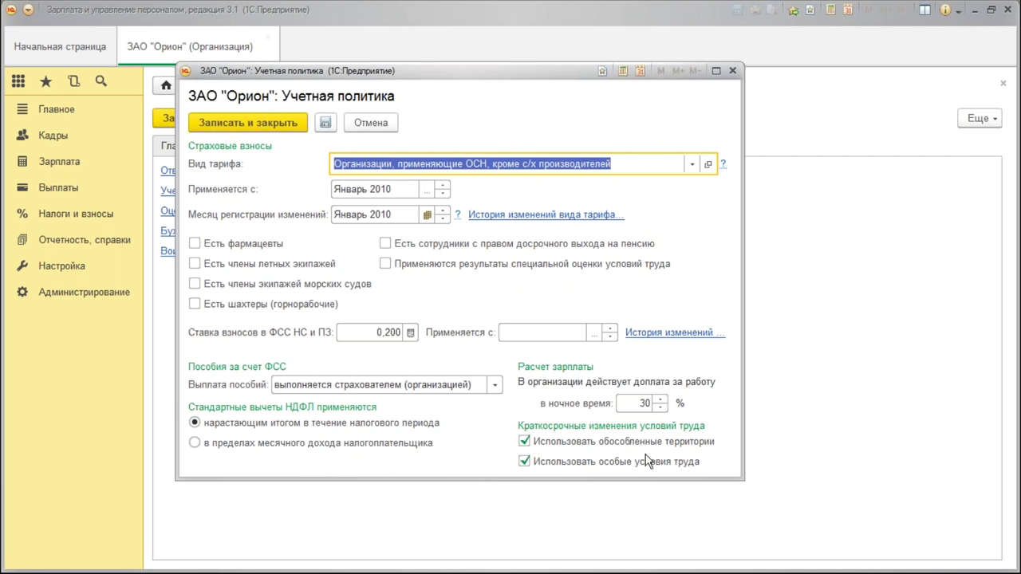
{"action": "left_click", "coordinate": [236, 121]}
{"action": "left_click", "coordinate": [268, 36]}
{"action": "left_click", "coordinate": [59, 270]}
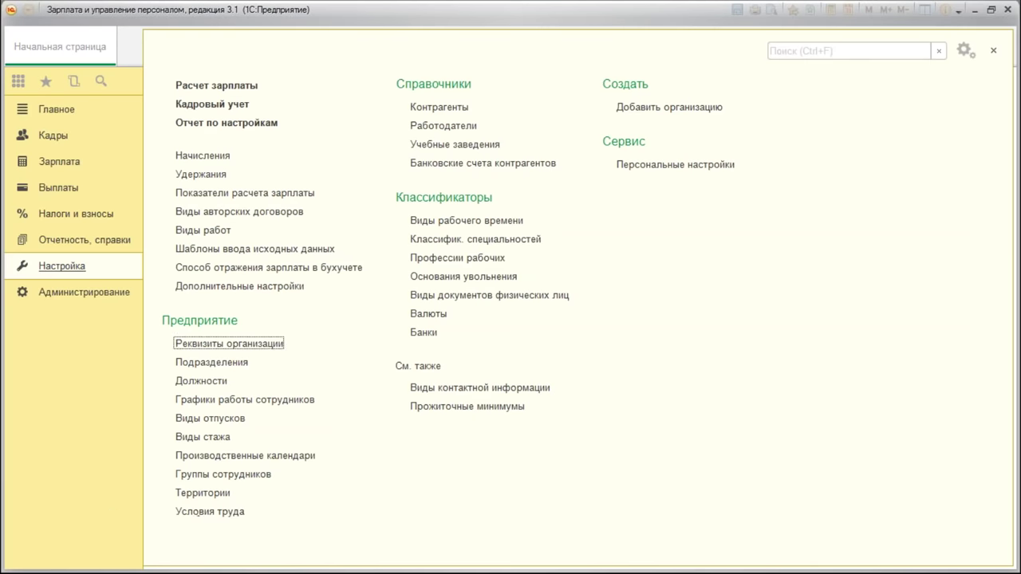
Save the север territory with РКС territorial conditions and 100% northern allowance
{"action": "left_click", "coordinate": [202, 493]}
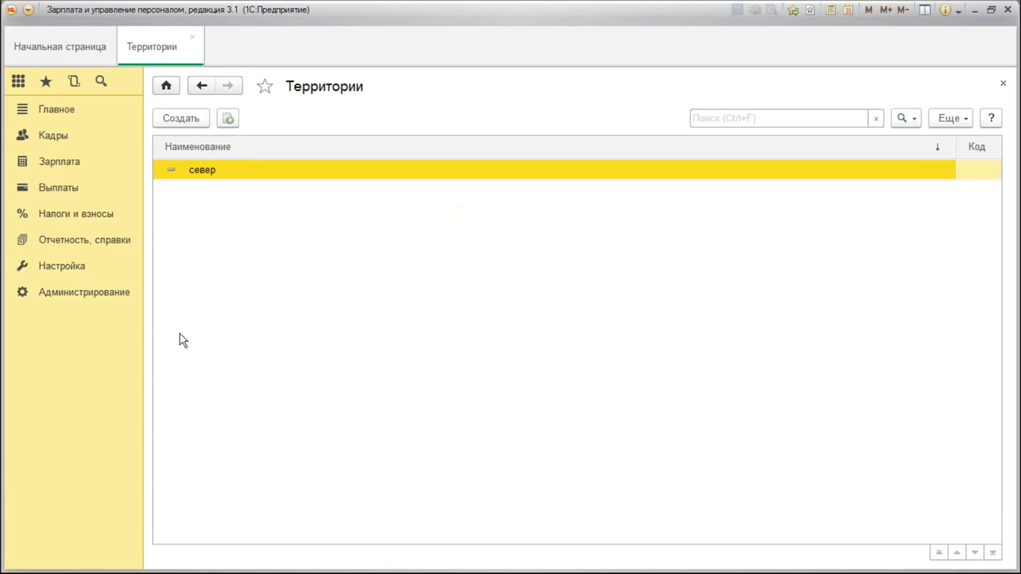
{"action": "double_click", "coordinate": [228, 175]}
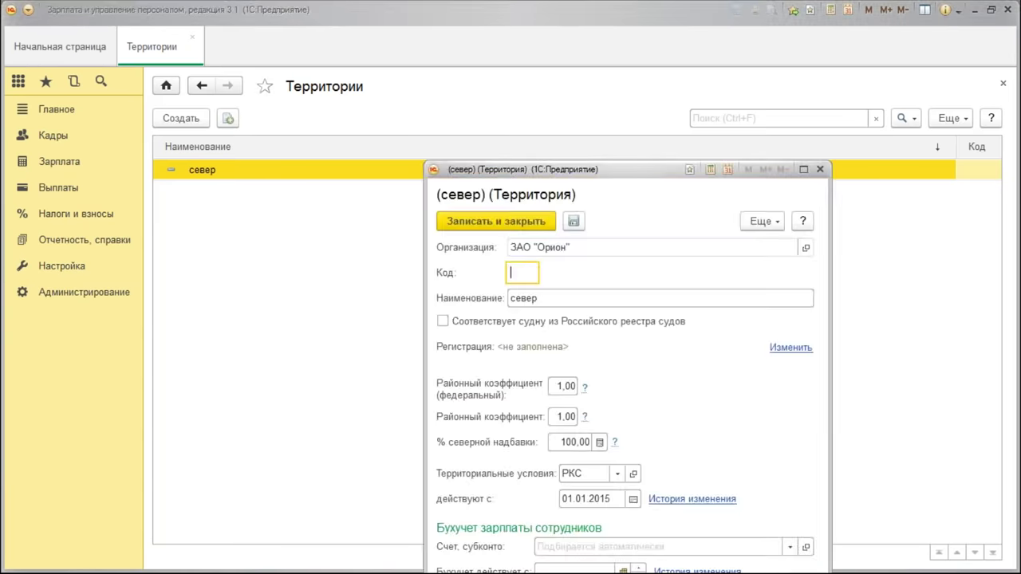
{"action": "left_click_drag", "start_coordinate": [640, 171], "coordinate": [522, 62]}
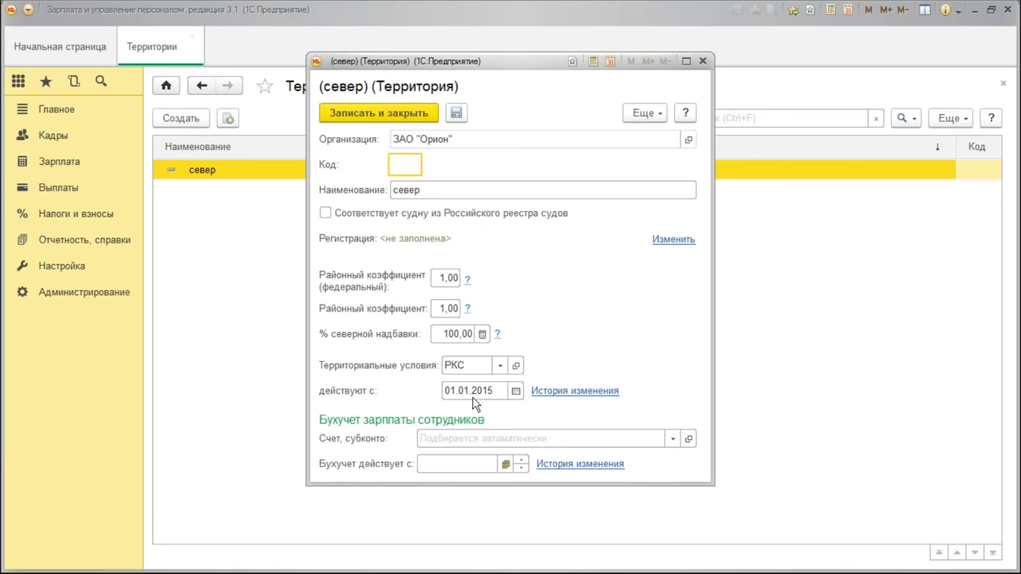
{"action": "left_click", "coordinate": [500, 365]}
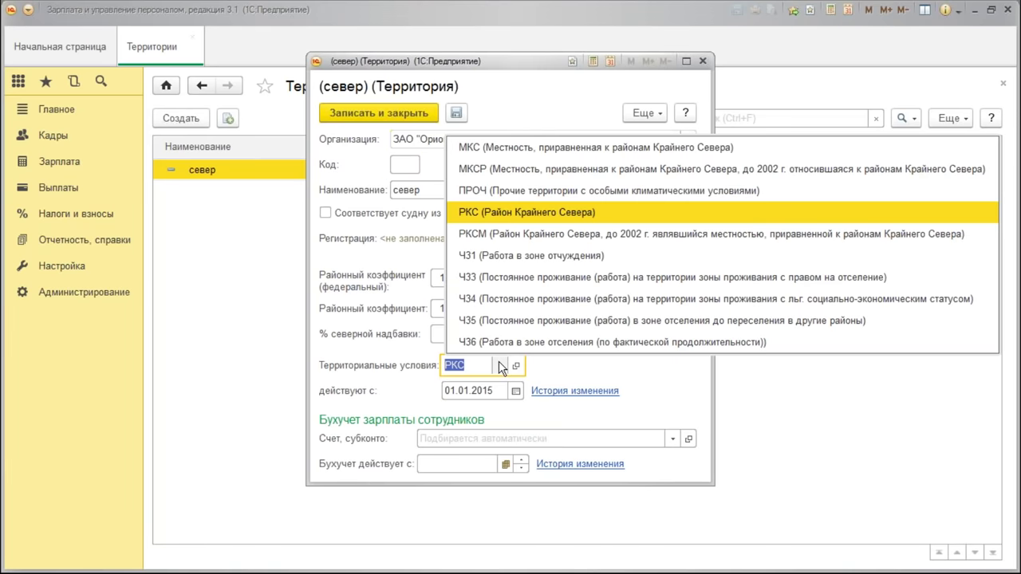
{"action": "left_click", "coordinate": [500, 366]}
{"action": "left_click", "coordinate": [357, 118]}
{"action": "left_click", "coordinate": [197, 40]}
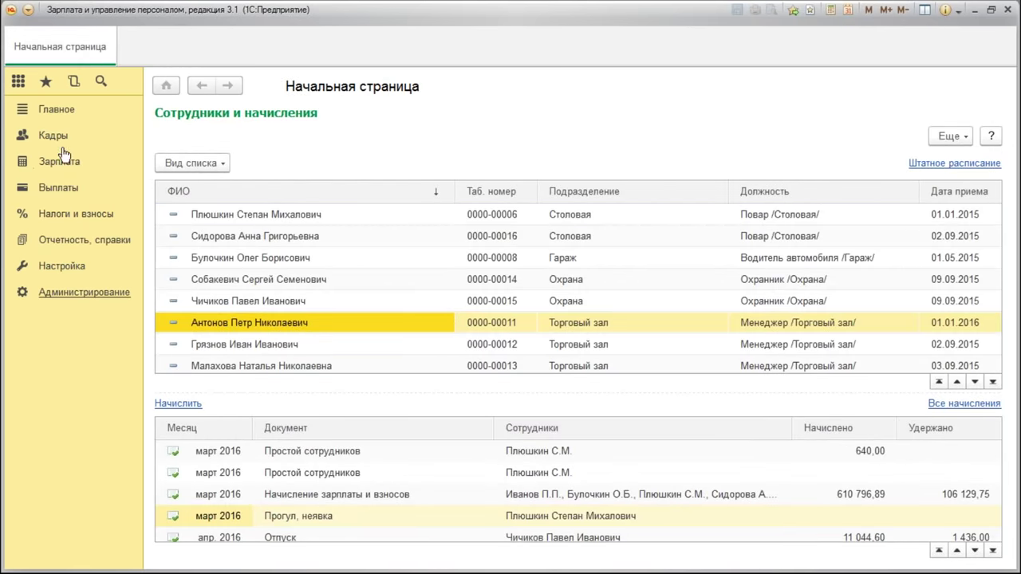
Open the 01.01.2016 hire document and set its territory to (север)
{"action": "left_click", "coordinate": [49, 134]}
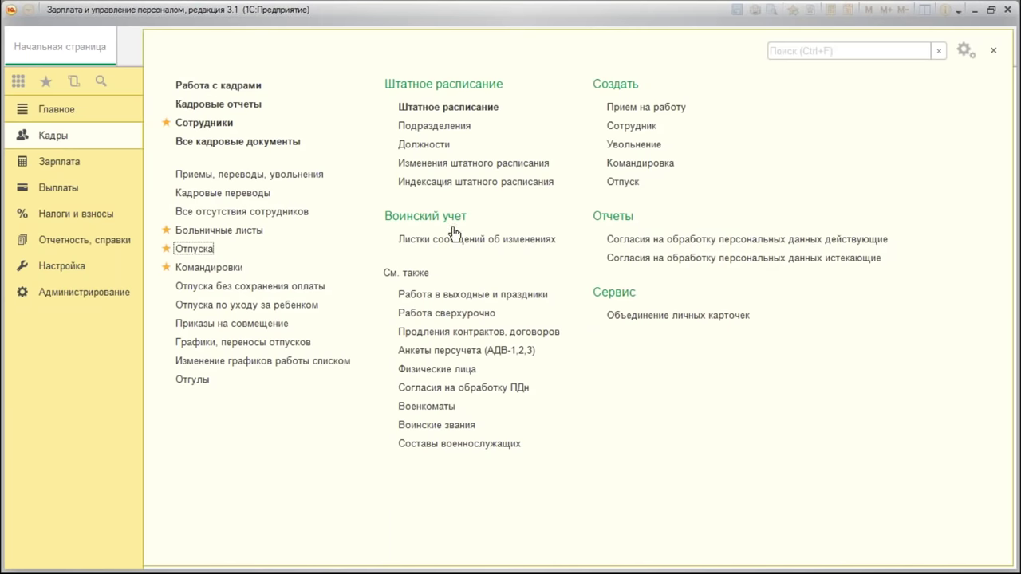
{"action": "left_click", "coordinate": [250, 174]}
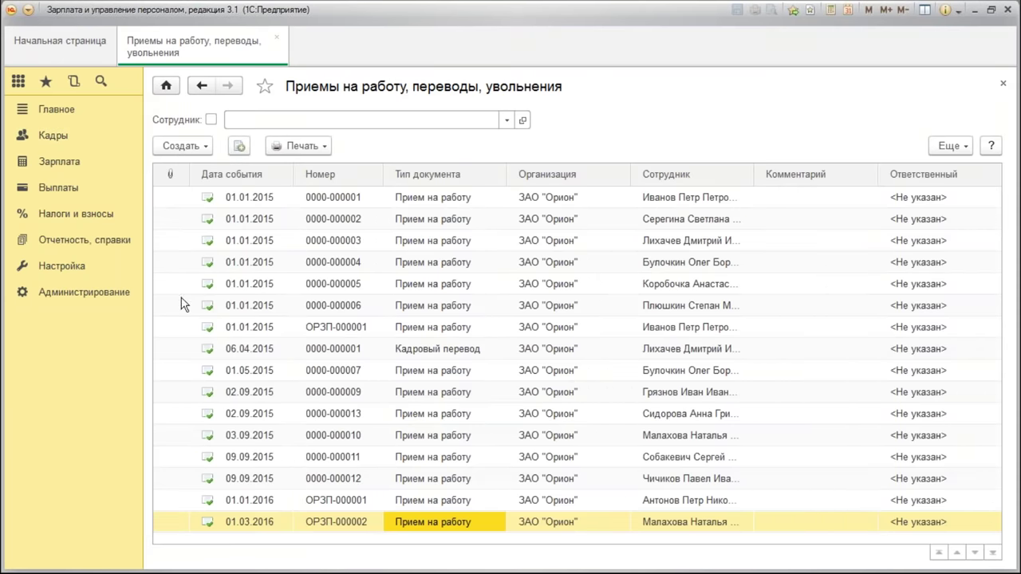
{"action": "left_click", "coordinate": [206, 146]}
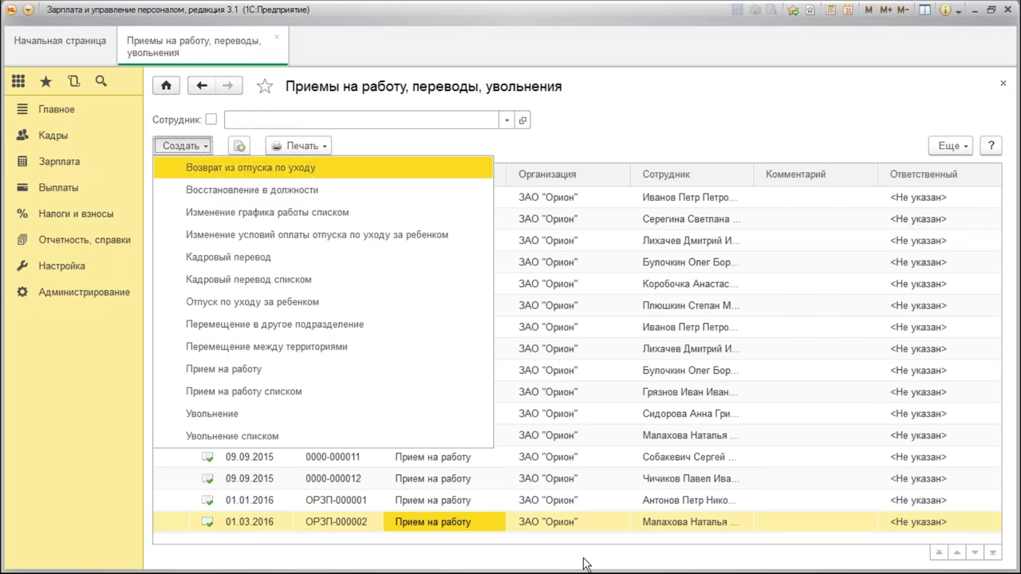
{"action": "left_click", "coordinate": [544, 504]}
{"action": "double_click", "coordinate": [544, 502]}
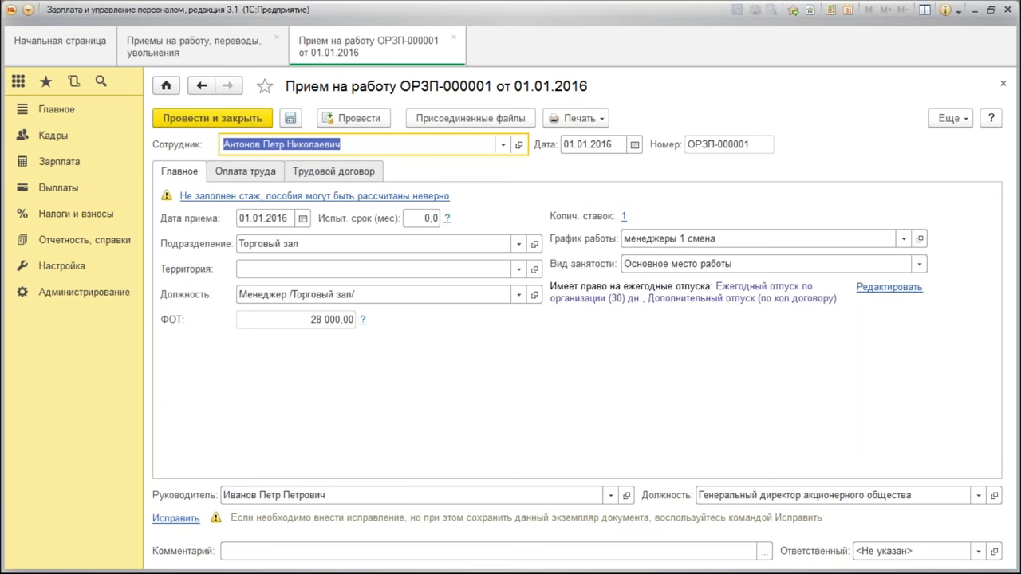
{"action": "left_click", "coordinate": [279, 269]}
{"action": "left_click", "coordinate": [281, 295]}
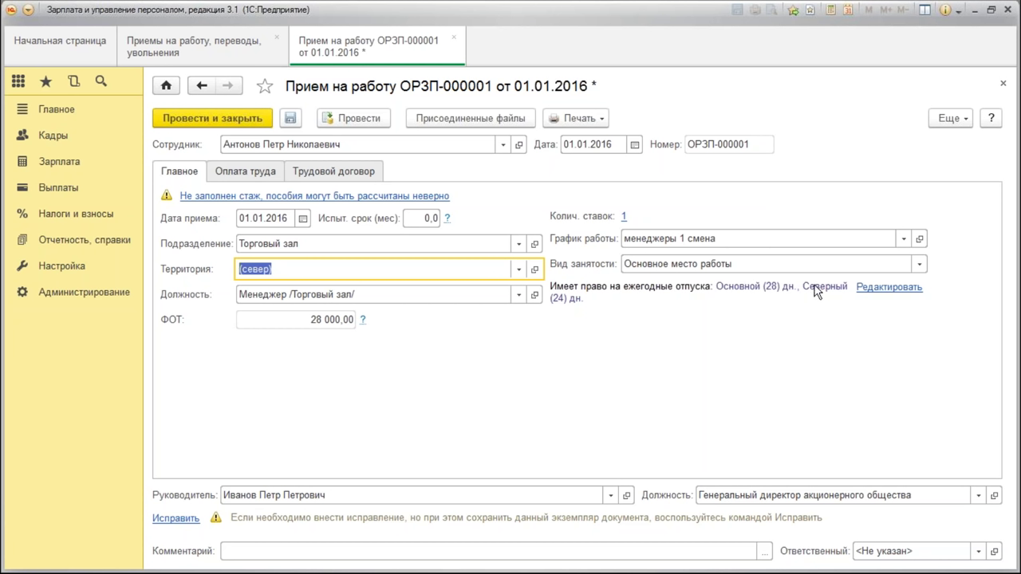
Switch the first leave right to Ежегодный отпуск по организации (30 days plus 24 northern) and post the hire
{"action": "left_click", "coordinate": [887, 287]}
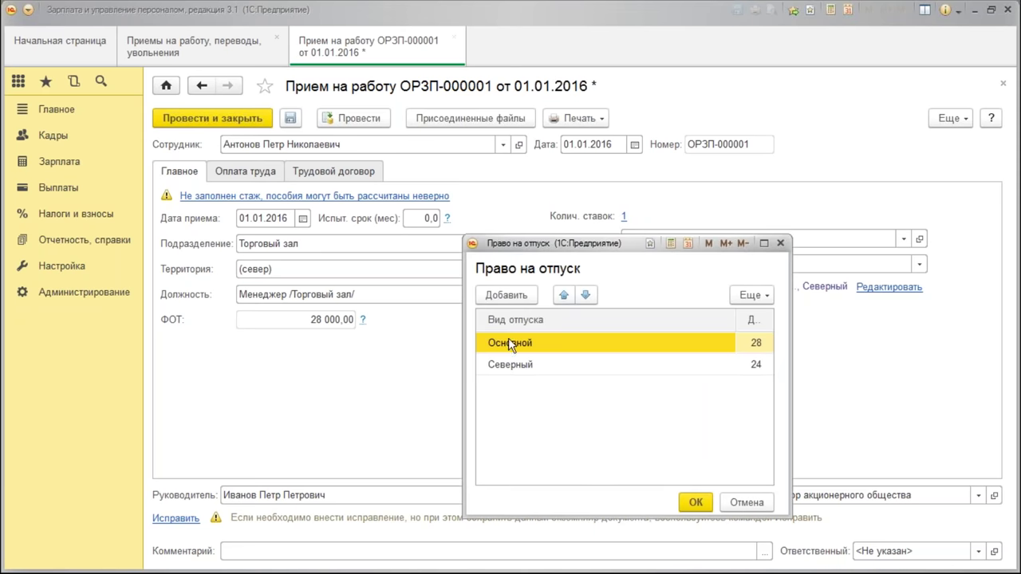
{"action": "left_click", "coordinate": [587, 347]}
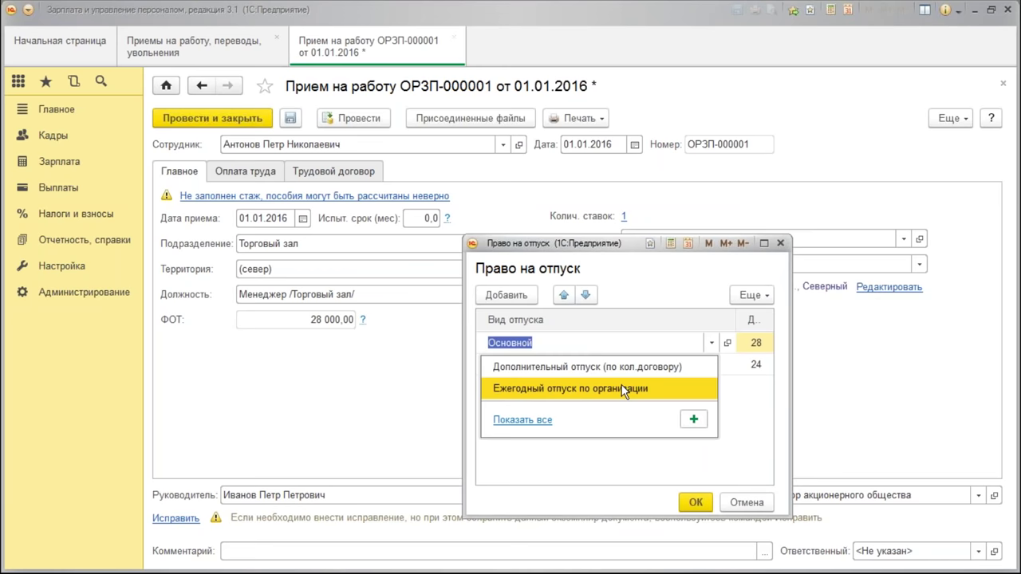
{"action": "left_click", "coordinate": [604, 389]}
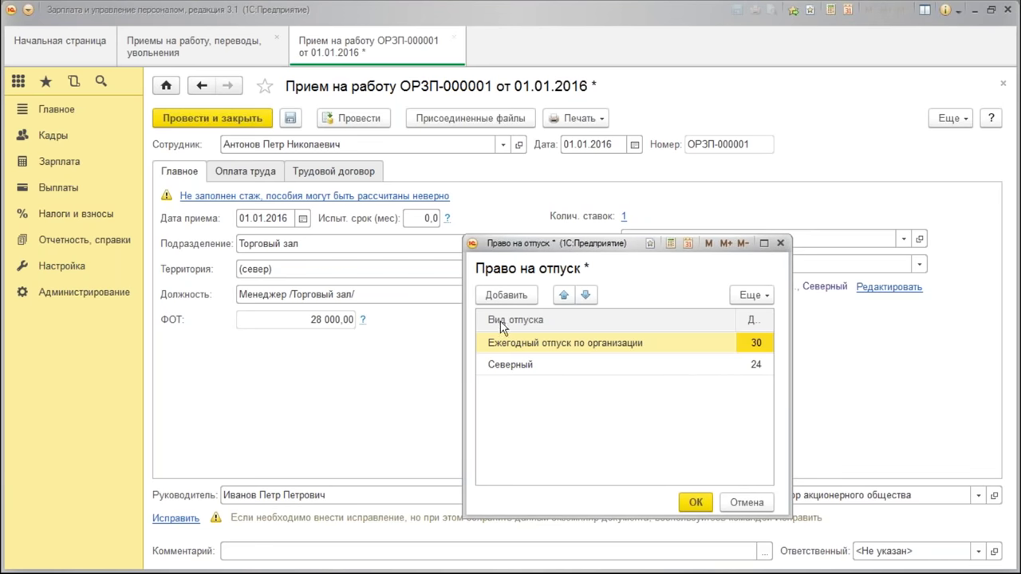
{"action": "left_click", "coordinate": [693, 505]}
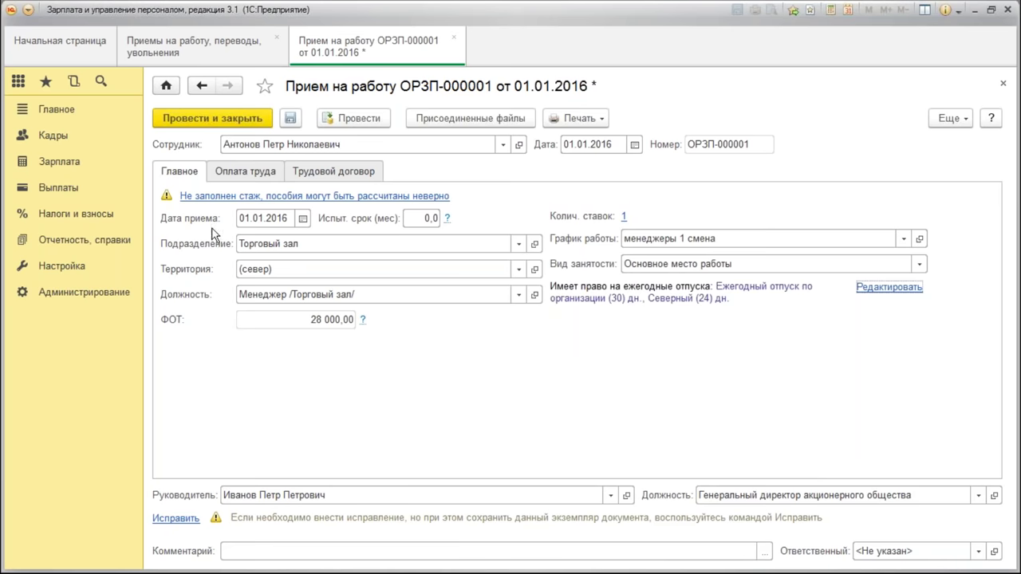
{"action": "left_click", "coordinate": [228, 171]}
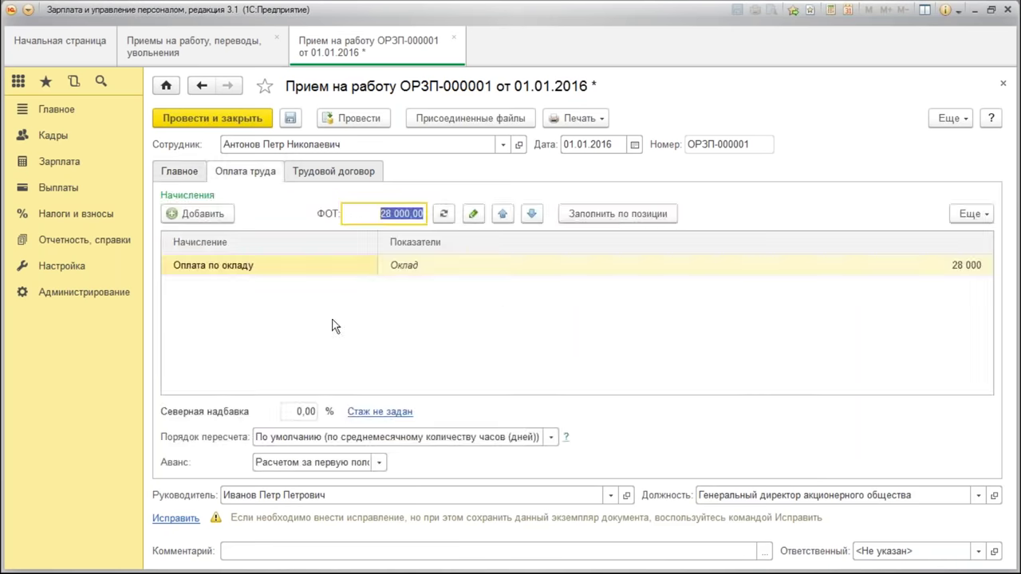
{"action": "left_click", "coordinate": [215, 119]}
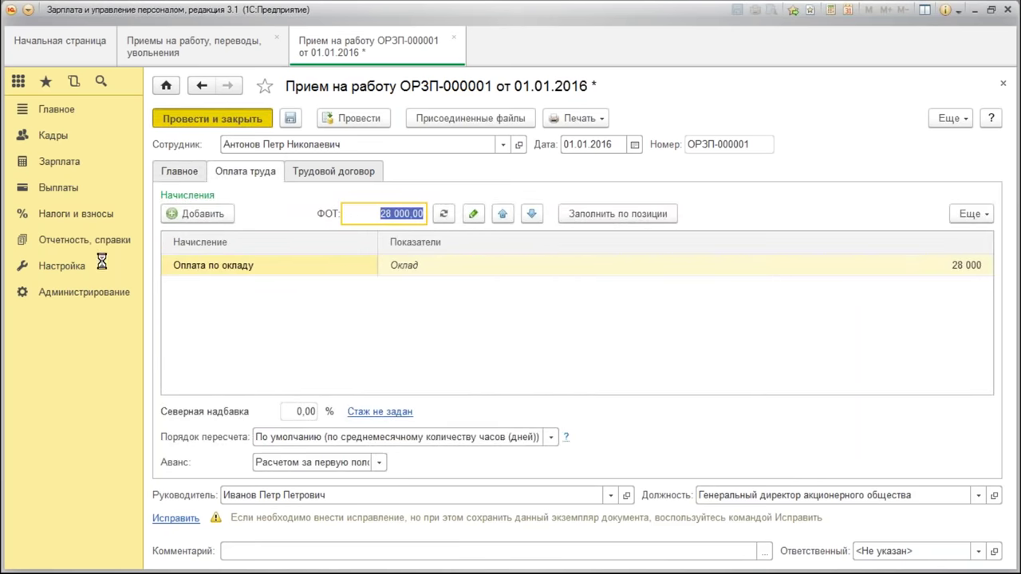
{"action": "left_click", "coordinate": [473, 525]}
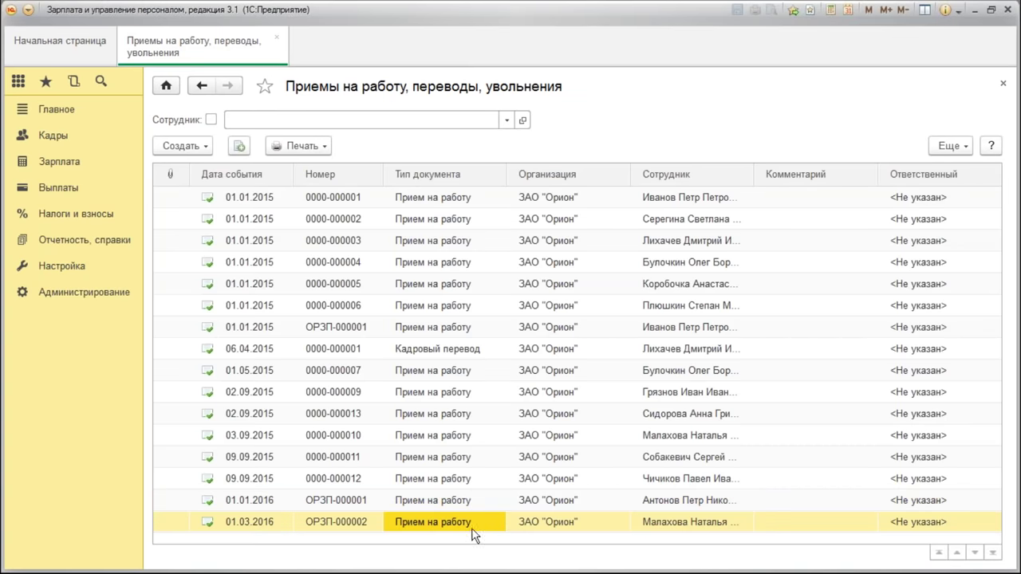
Create a new Прием на работу document and select the employee being hired
{"action": "left_click", "coordinate": [178, 146]}
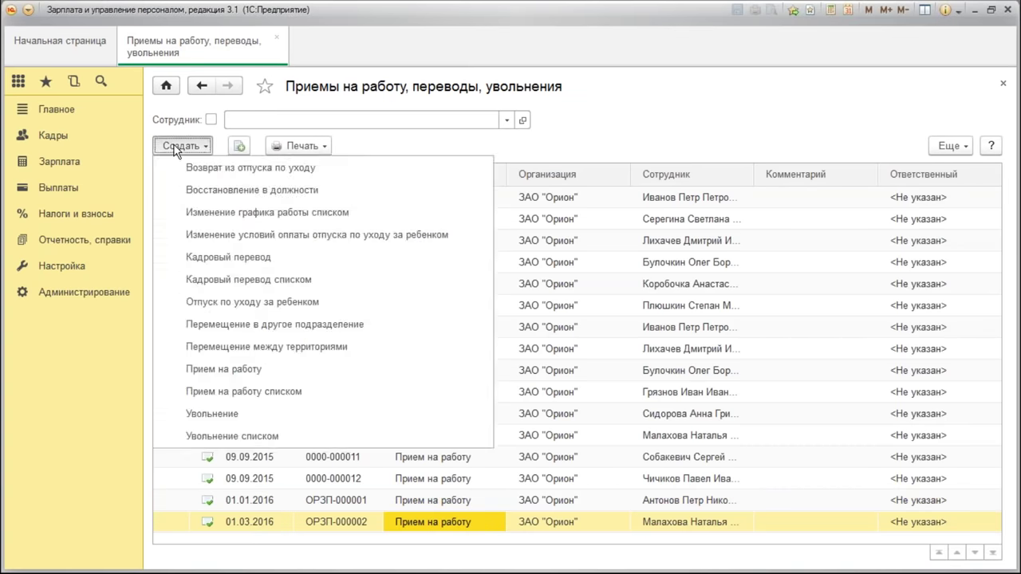
{"action": "left_click", "coordinate": [264, 369]}
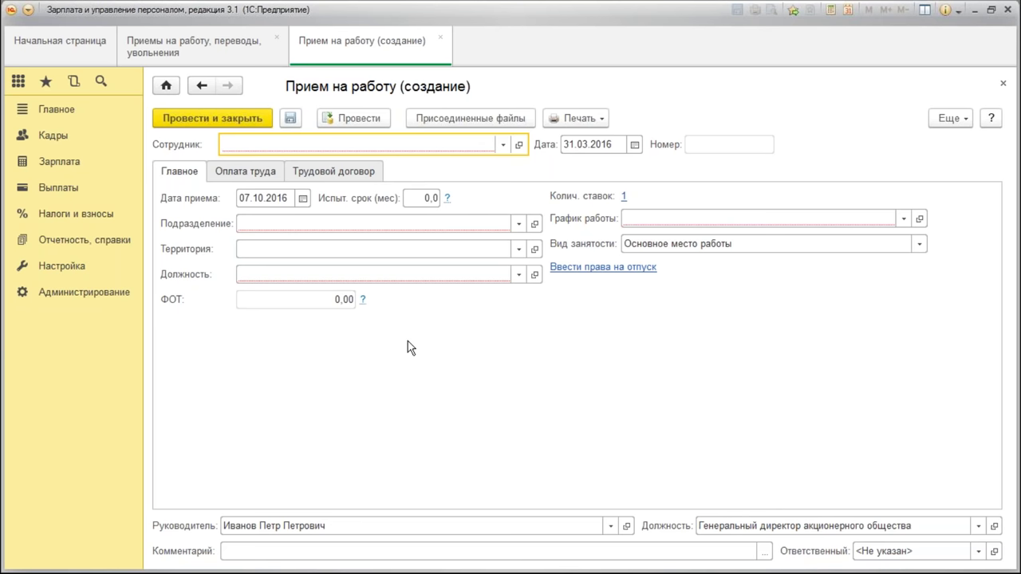
{"action": "left_click", "coordinate": [504, 145]}
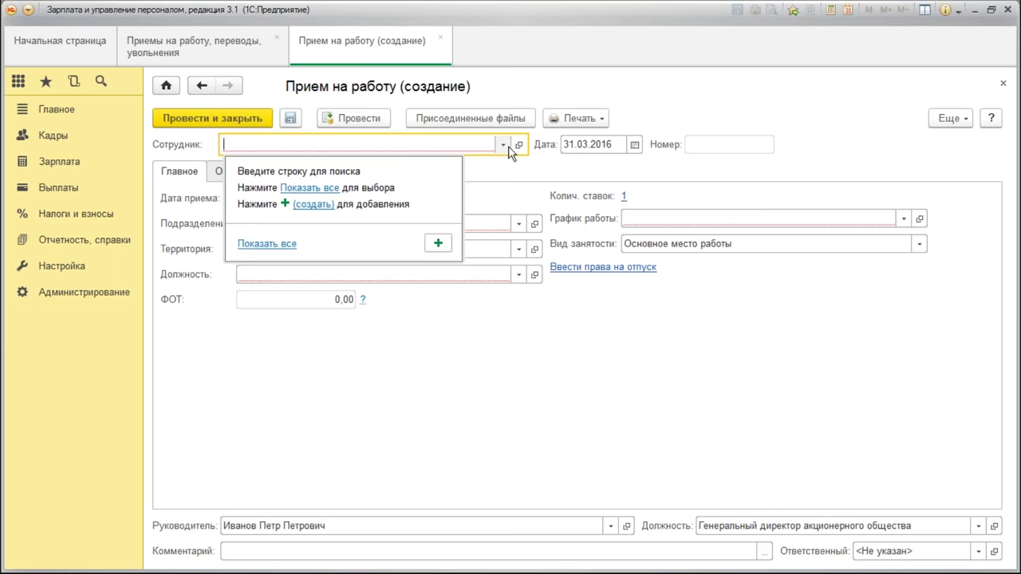
{"action": "left_click", "coordinate": [317, 188]}
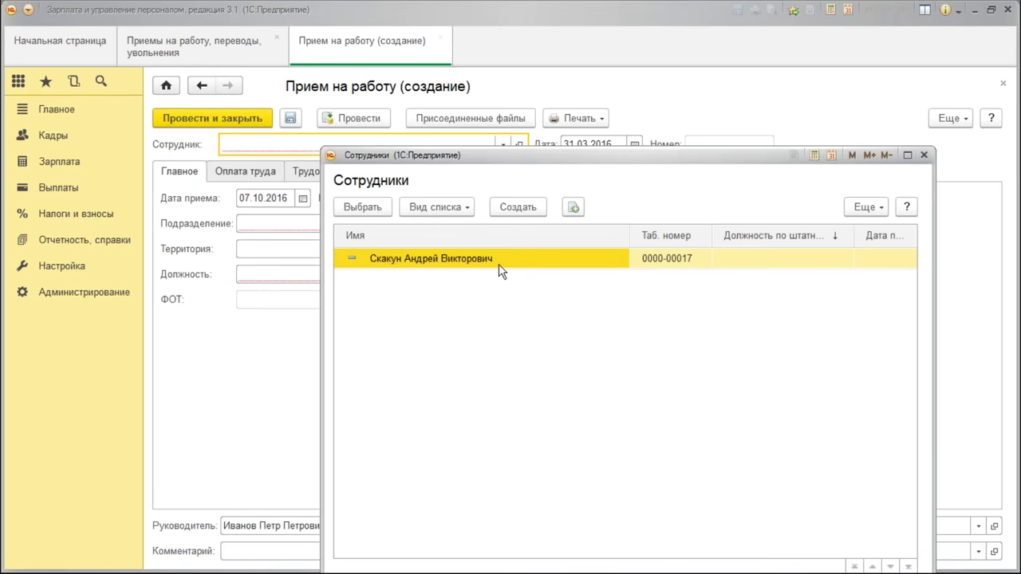
{"action": "key", "text": "Return"}
Set department Гараж, position Водитель автомобиля /Гараж/ from staffing, and territory (север)
{"action": "left_click", "coordinate": [327, 243]}
{"action": "left_click", "coordinate": [300, 341]}
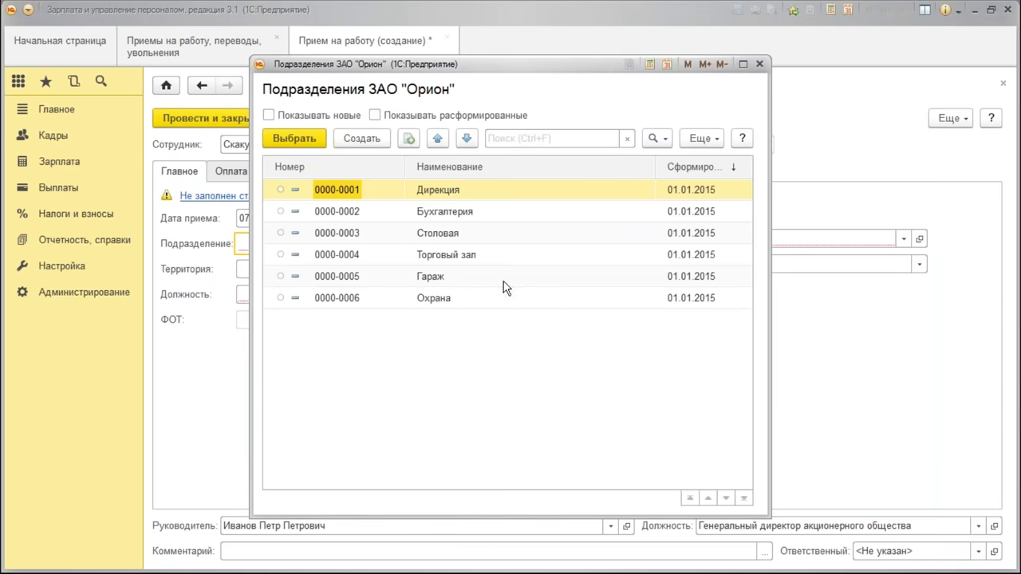
{"action": "double_click", "coordinate": [437, 279]}
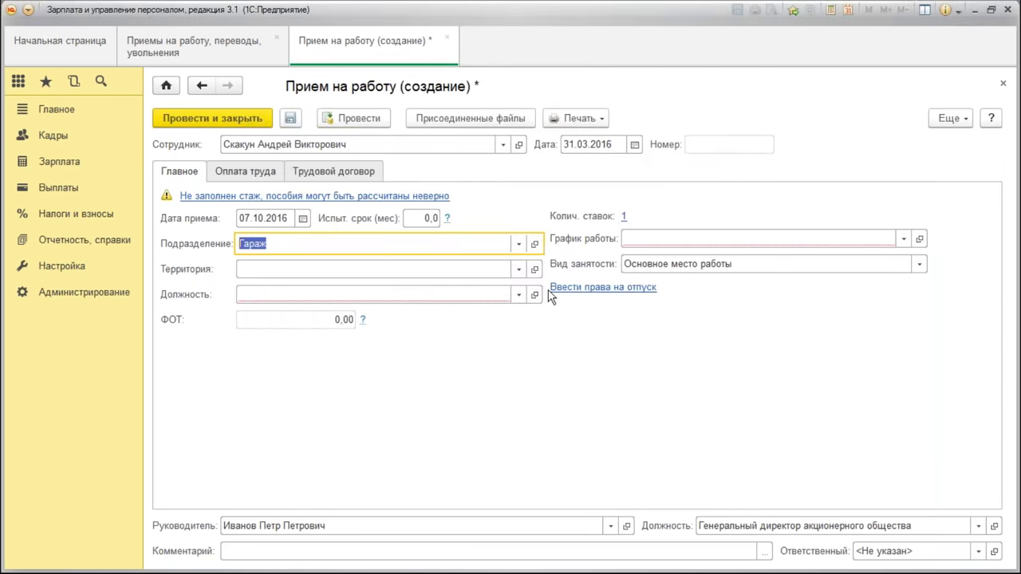
{"action": "left_click", "coordinate": [515, 297]}
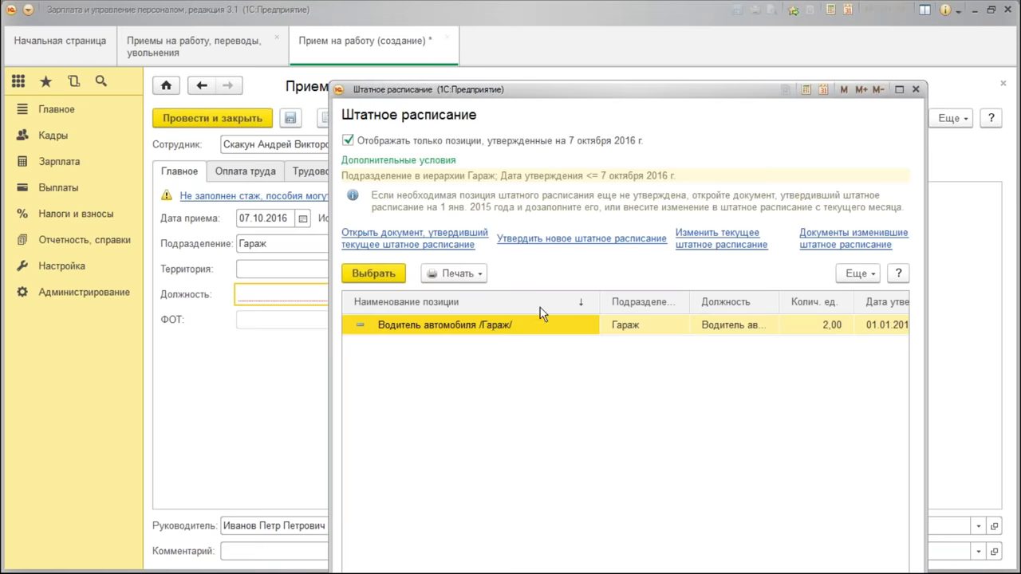
{"action": "key", "text": "Return"}
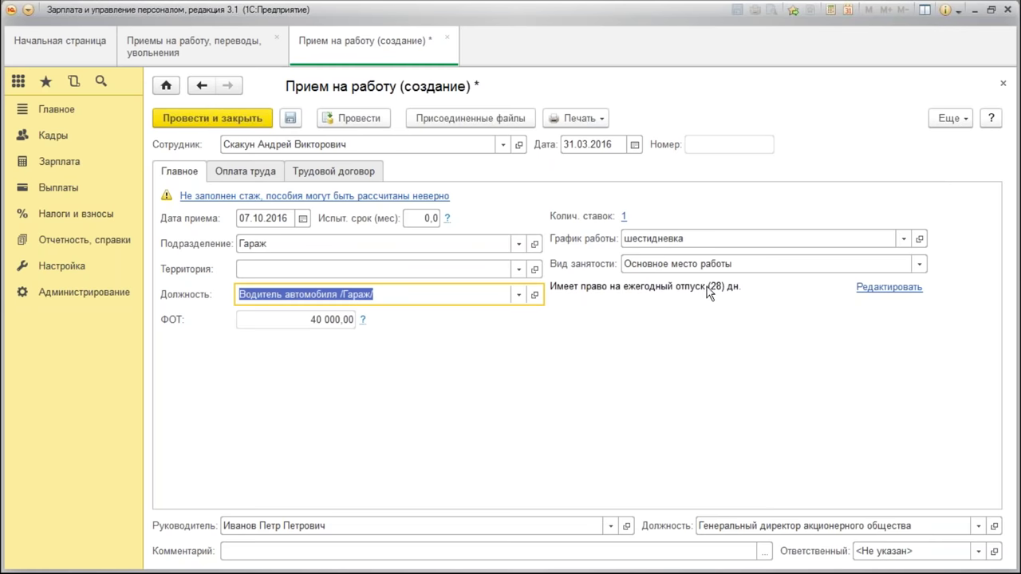
{"action": "left_click", "coordinate": [518, 269]}
{"action": "left_click", "coordinate": [282, 293]}
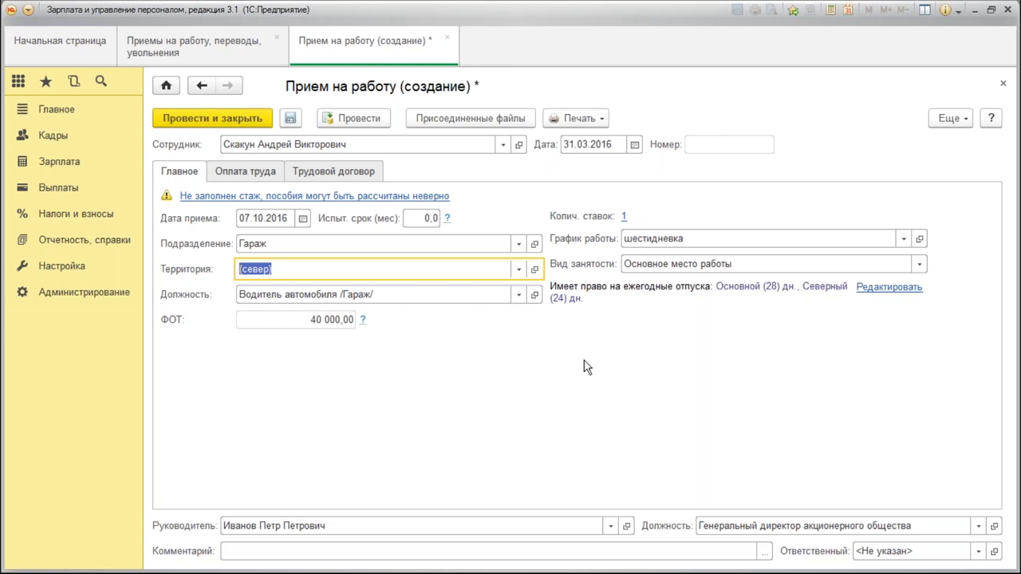
Review the pay and contract details, then post the hire and return to the start page
{"action": "left_click", "coordinate": [262, 174]}
{"action": "left_click", "coordinate": [198, 174]}
{"action": "left_click", "coordinate": [306, 172]}
{"action": "key", "text": "Tab"}
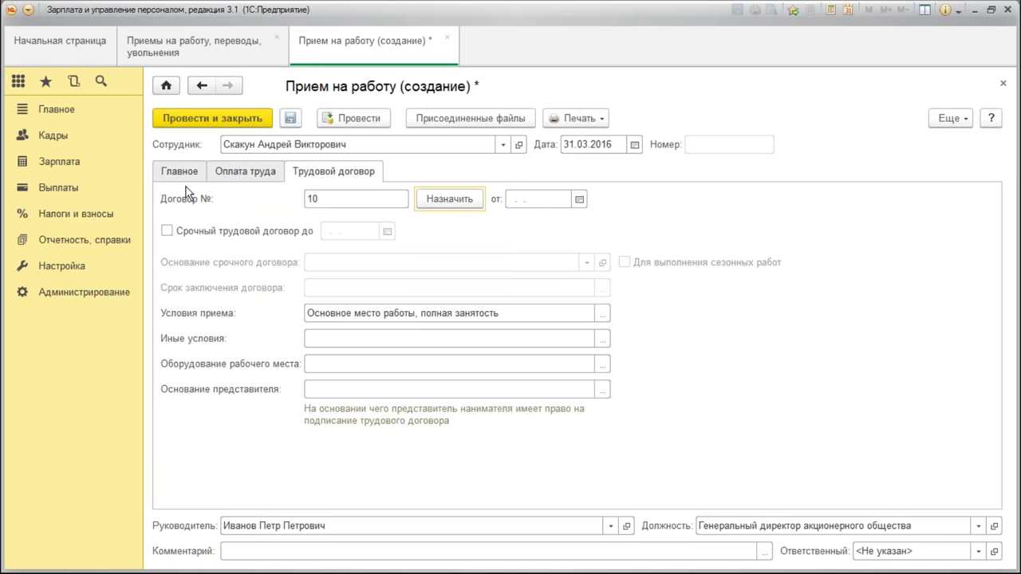
{"action": "left_click", "coordinate": [180, 173]}
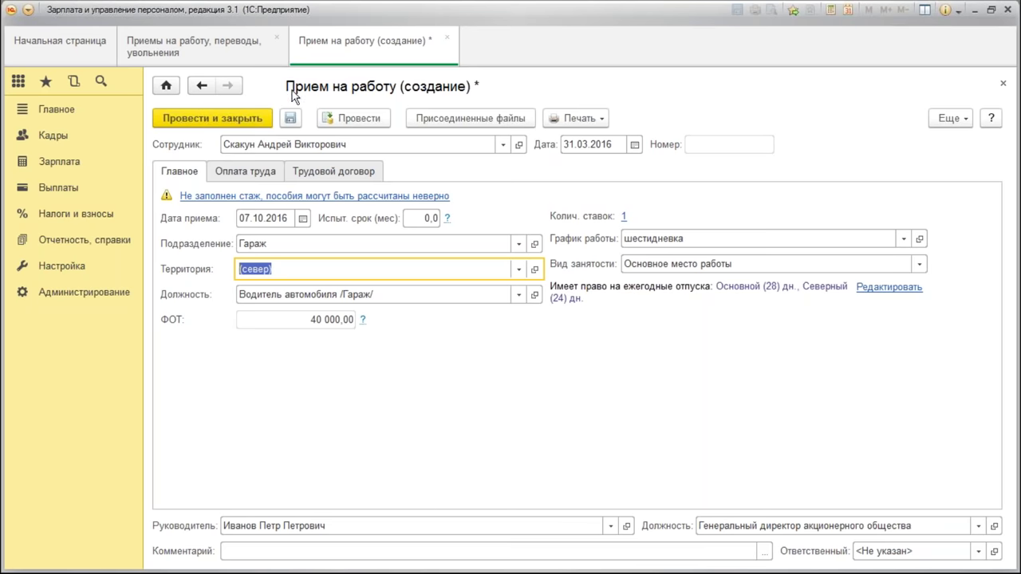
{"action": "left_click", "coordinate": [252, 120]}
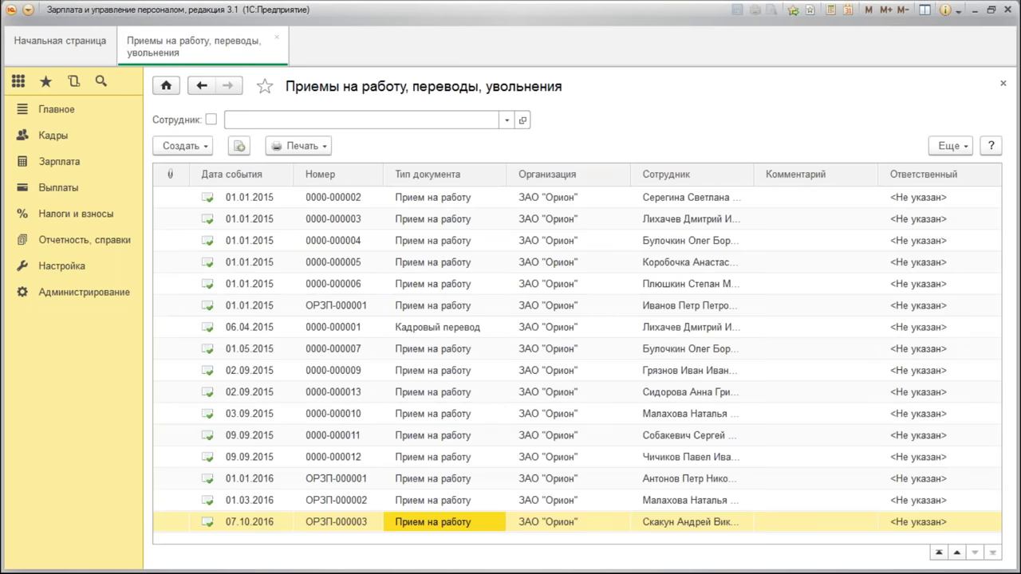
{"action": "left_click", "coordinate": [277, 38]}
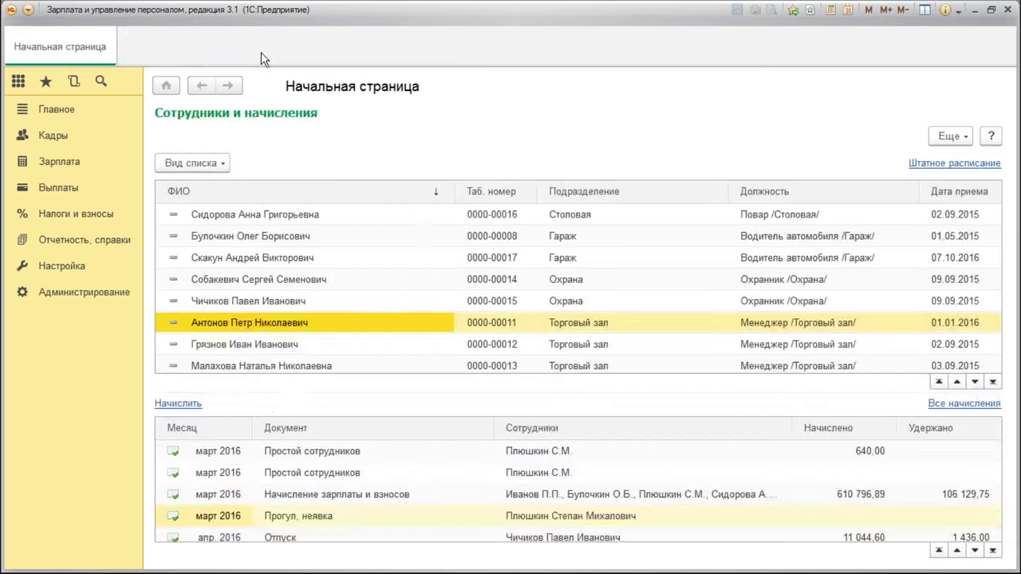